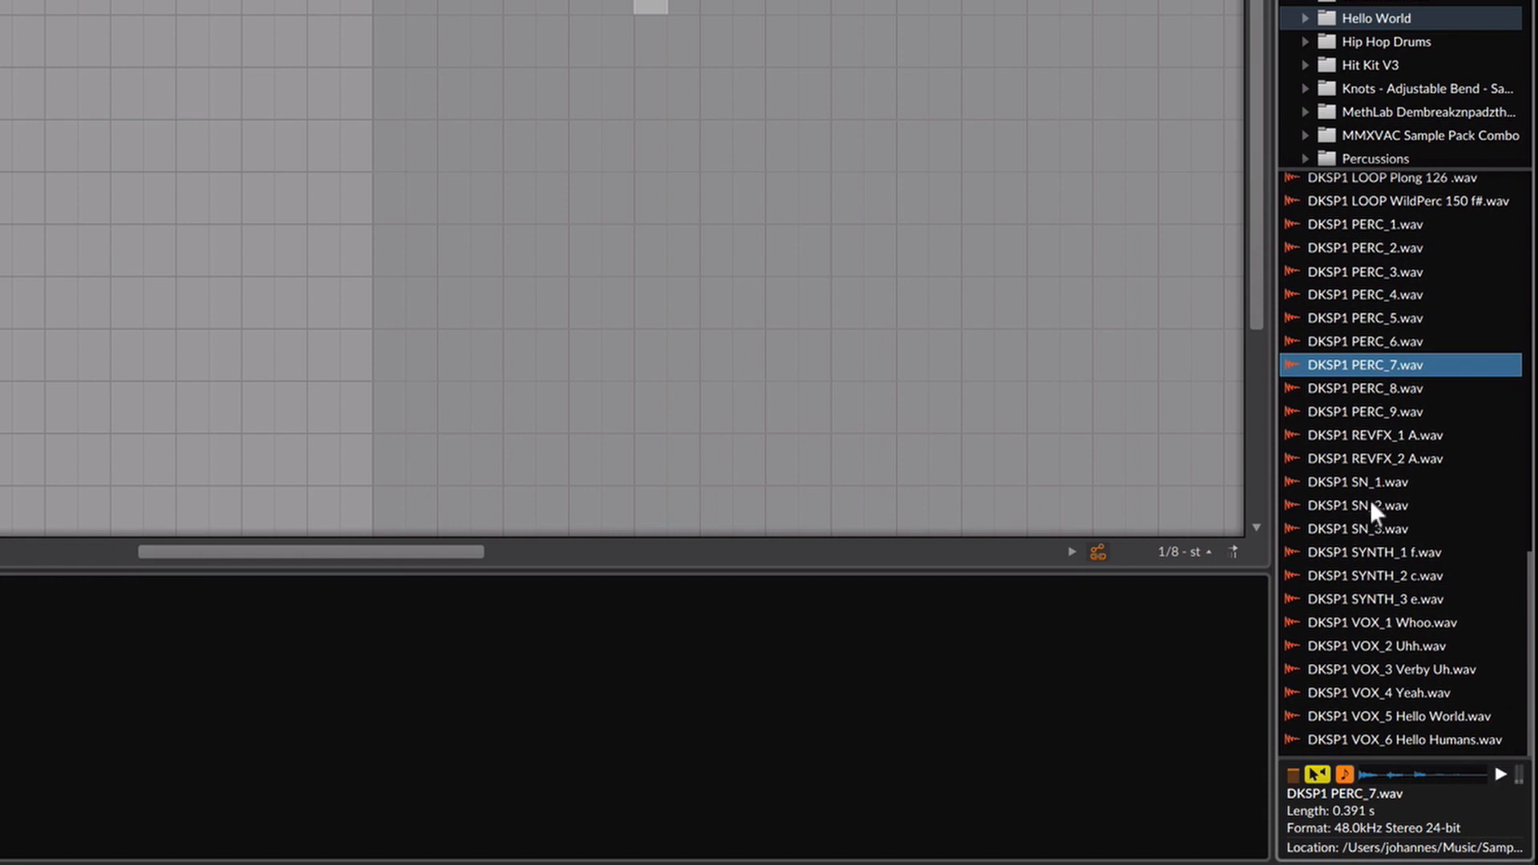
Audition the snare samples DKSP1 SN_1.wav, SN_2.wav and SN_3.wav in the Hello World folder.
click(1372, 505)
click(1349, 479)
click(1365, 532)
scroll(1407, 473, up, 1)
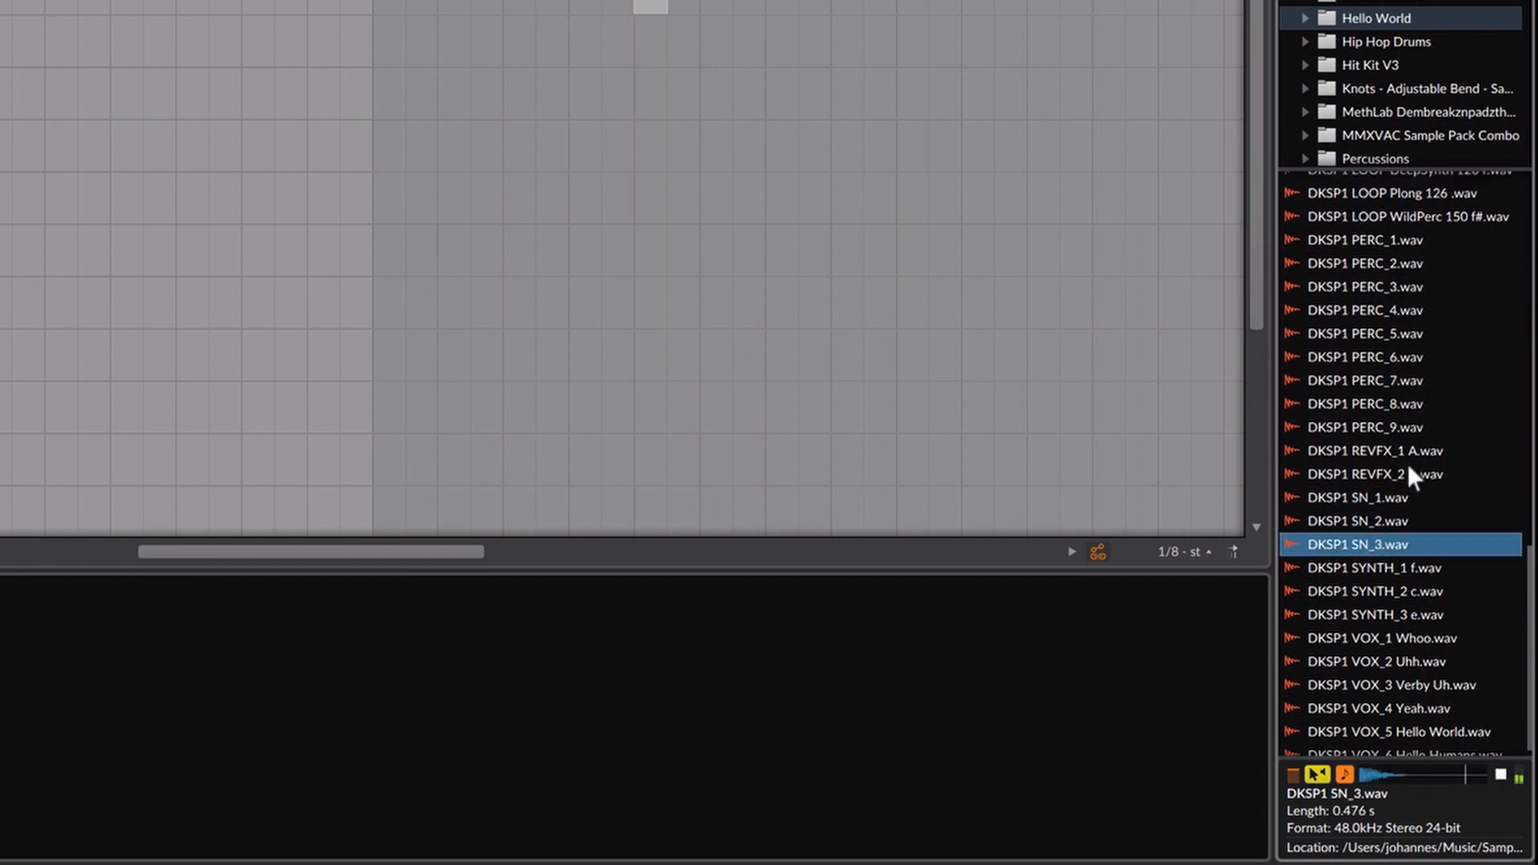
scroll(1407, 469, up, 15)
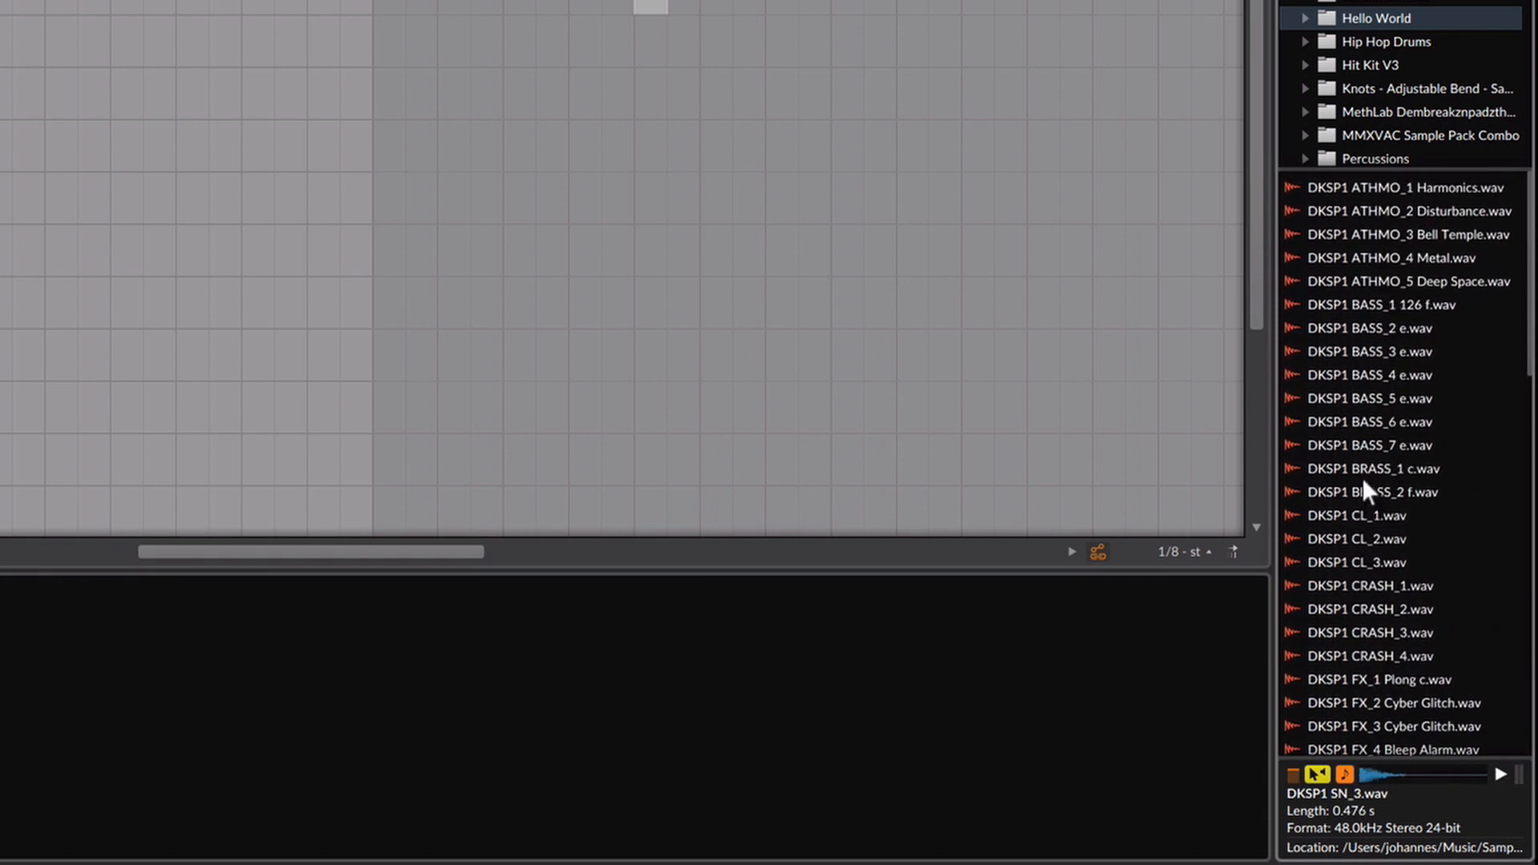
Audition the clap samples DKSP1 CL_1.wav to CL_3.wav and select DKSP1 CL_2.wav.
click(1358, 515)
click(1365, 538)
click(1354, 561)
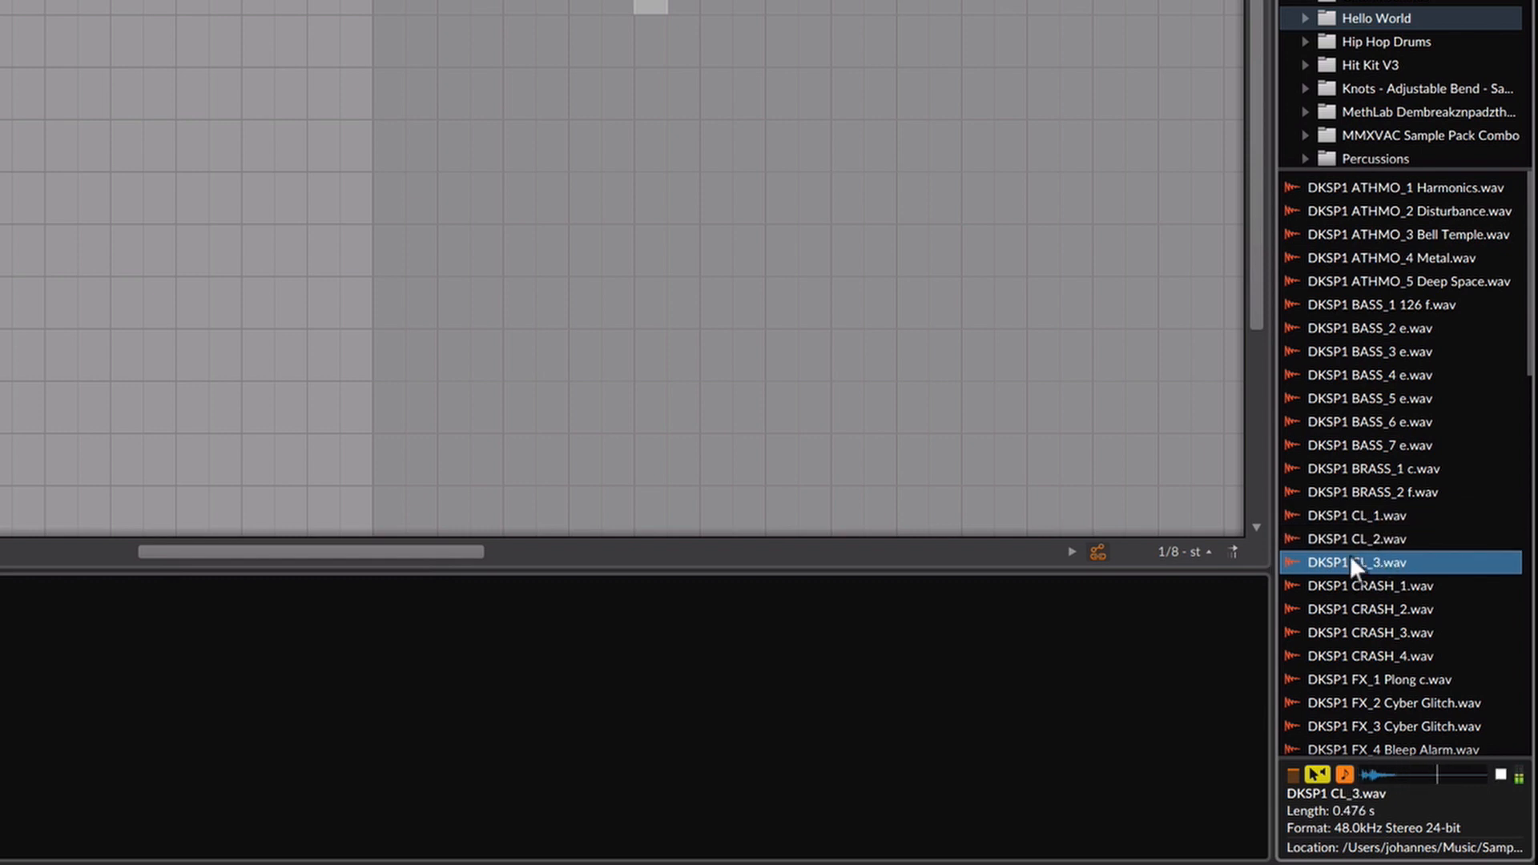
click(1352, 538)
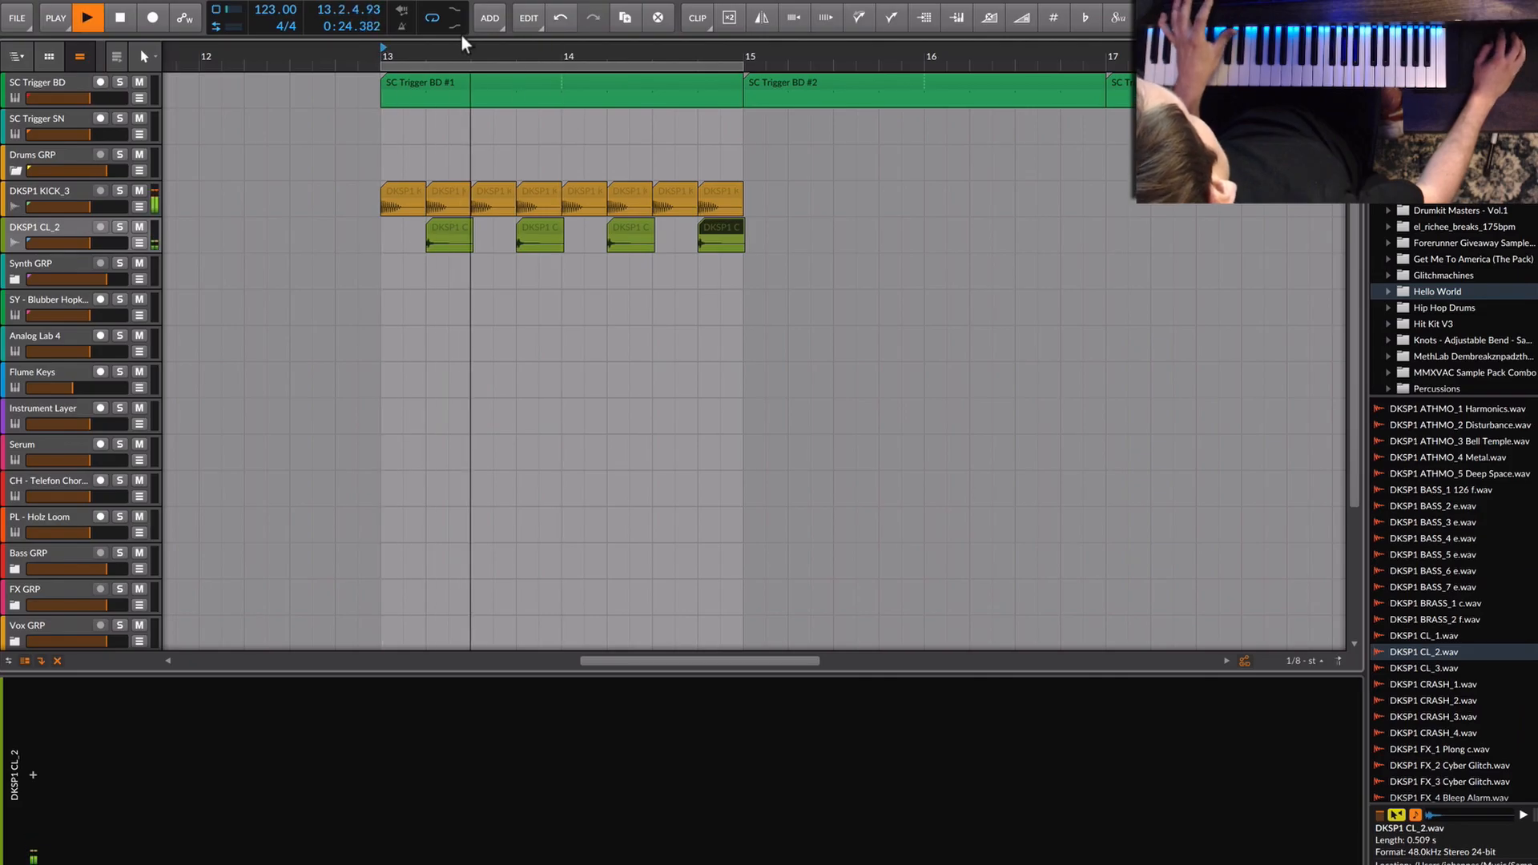
Stop playback, add an instrument track below the DKSP1 CL_2 track and load DKSP1 CL_2.wav into a Sampler on it.
scroll(463, 42, up, 3)
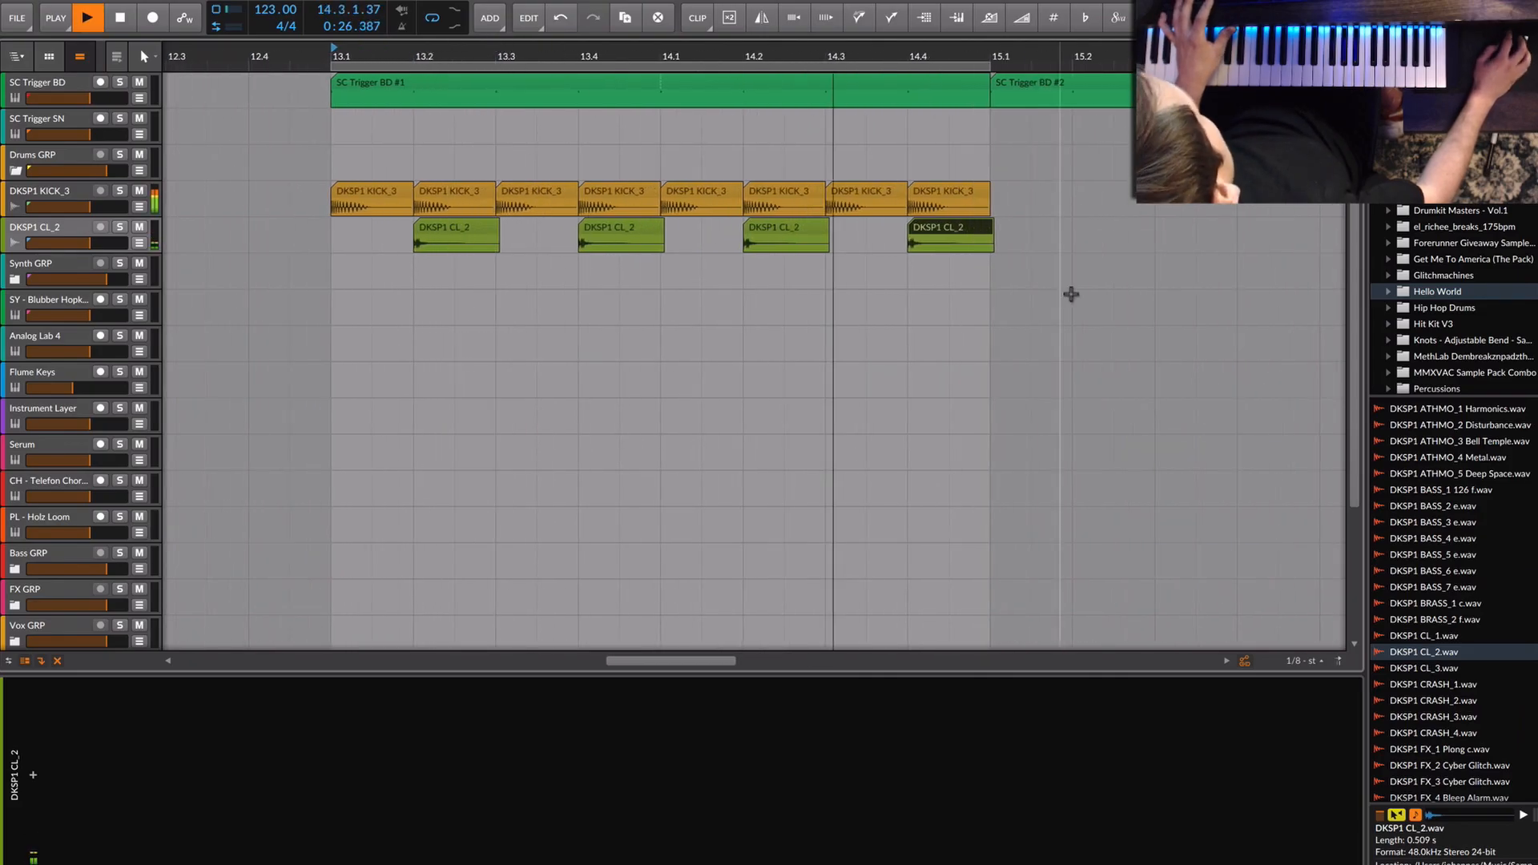
key(space)
drag(1031, 240, 449, 242)
key(super+t)
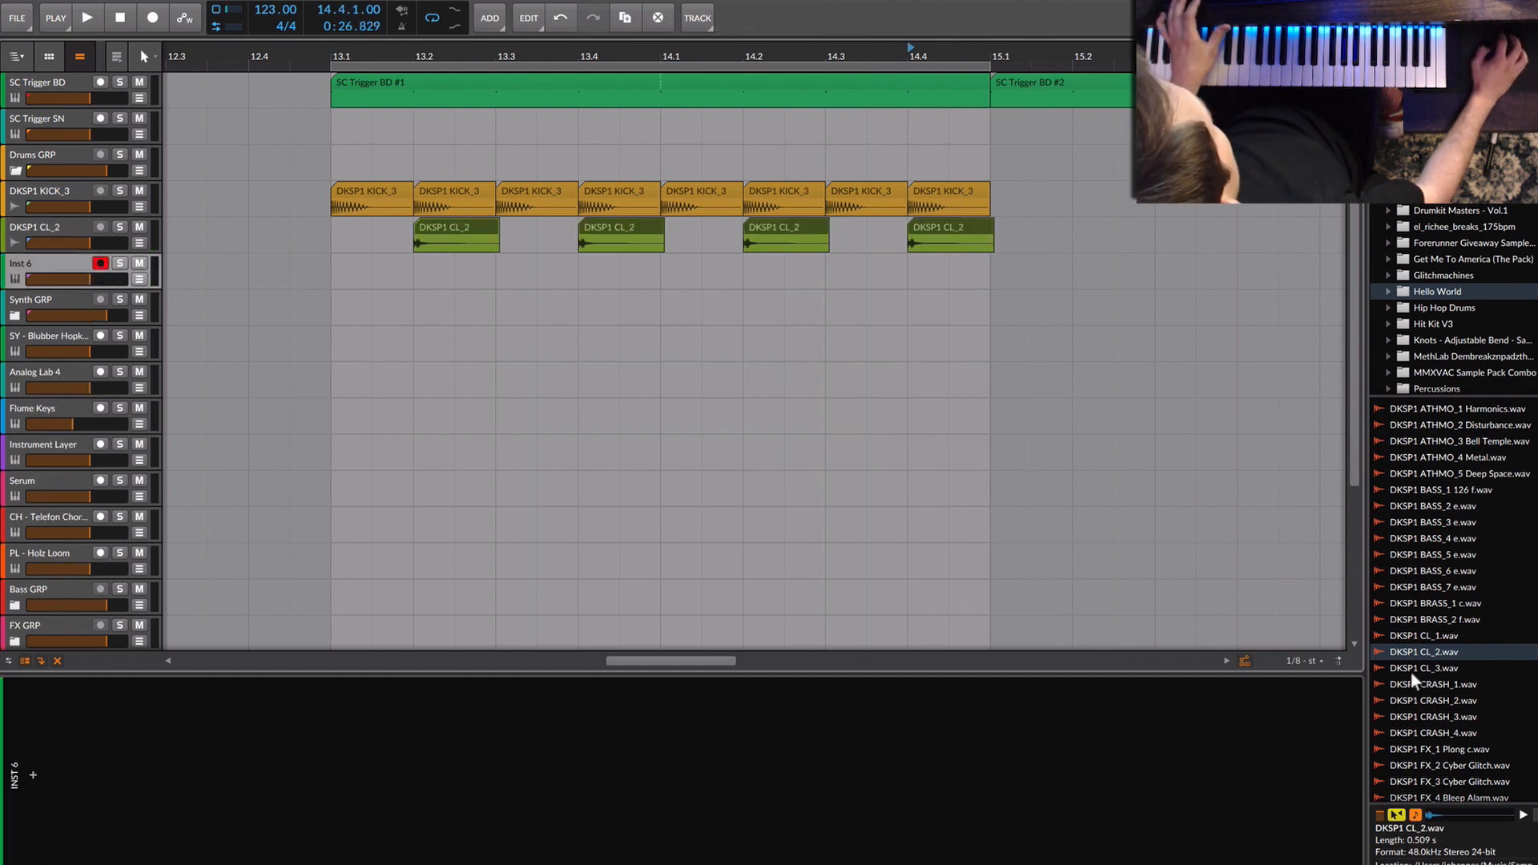
click(1410, 650)
drag(450, 793, 451, 789)
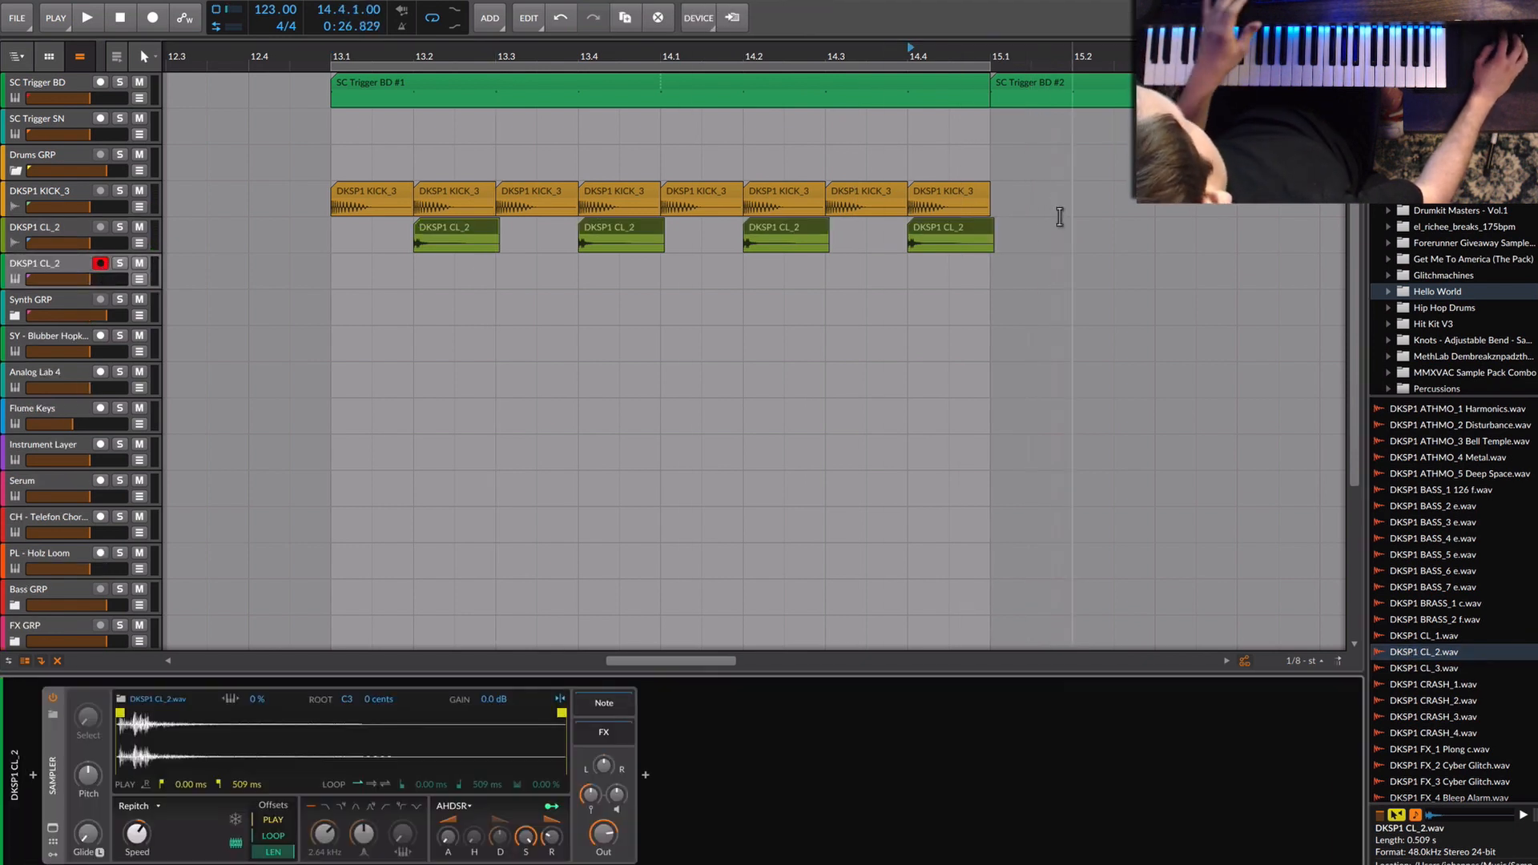
Delete the four DKSP1 CL_2 audio clips and the original clap audio track.
drag(1033, 230, 433, 243)
key(Delete)
click(56, 232)
key(Delete)
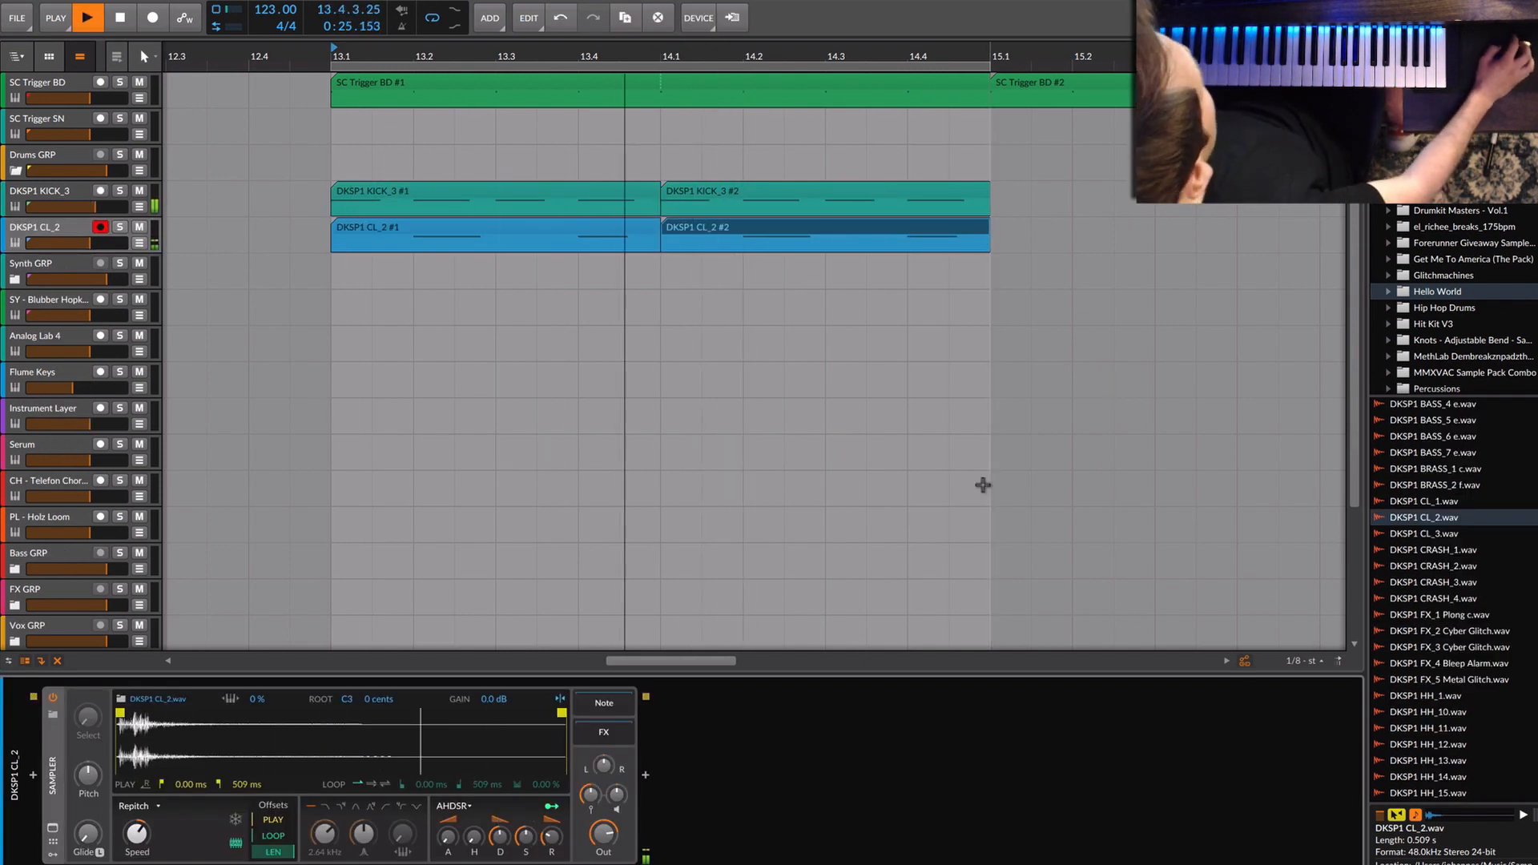
Select DKSP1 HH_14.wav, add an instrument track for it below DKSP1 CL_2 and play the pattern back.
key(b)
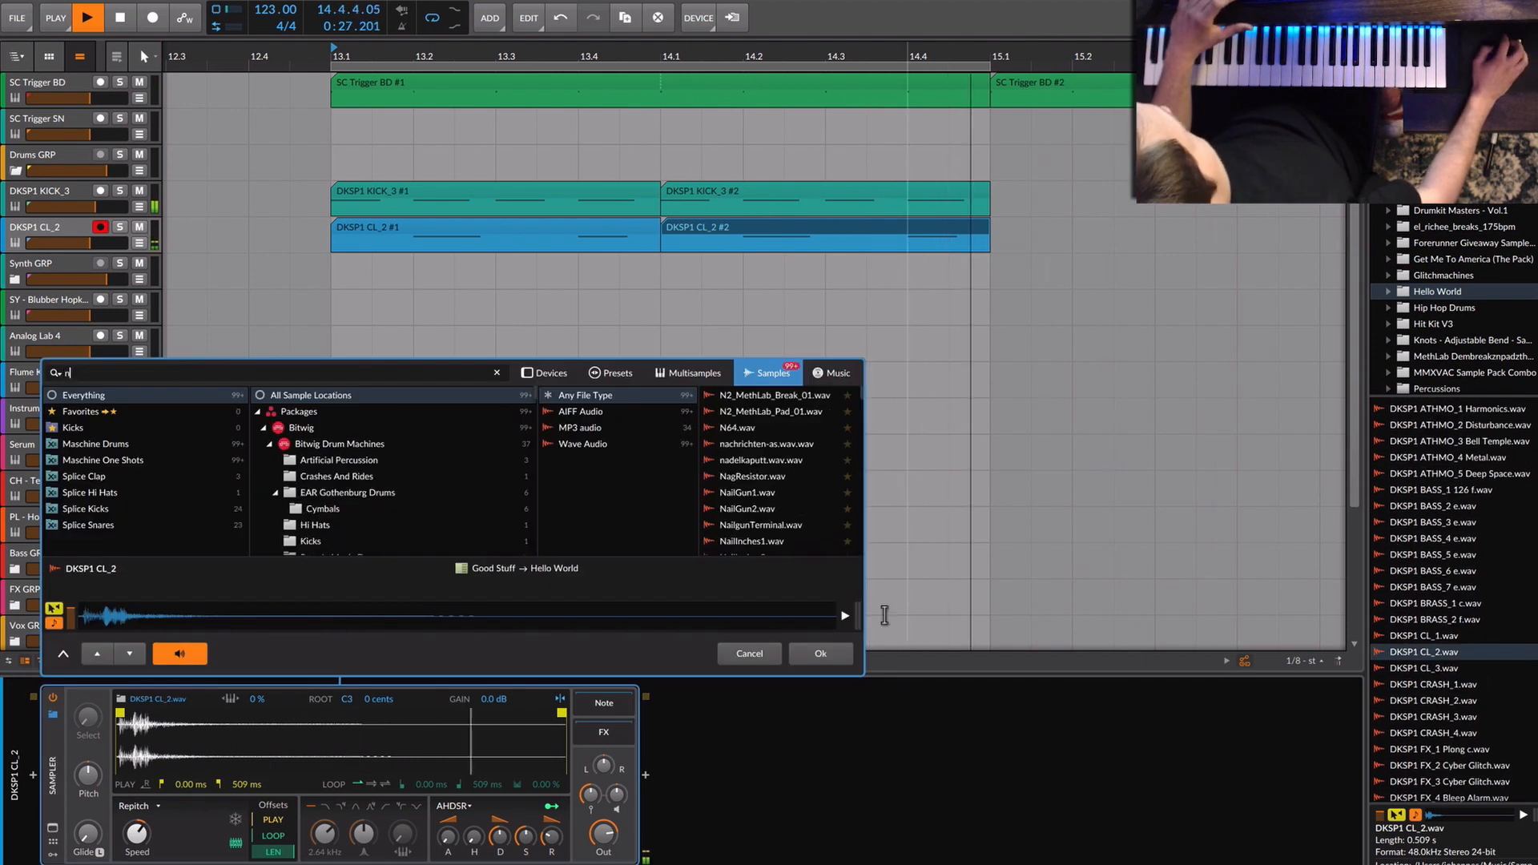
key(Escape)
scroll(1447, 546, down, 5)
click(1423, 571)
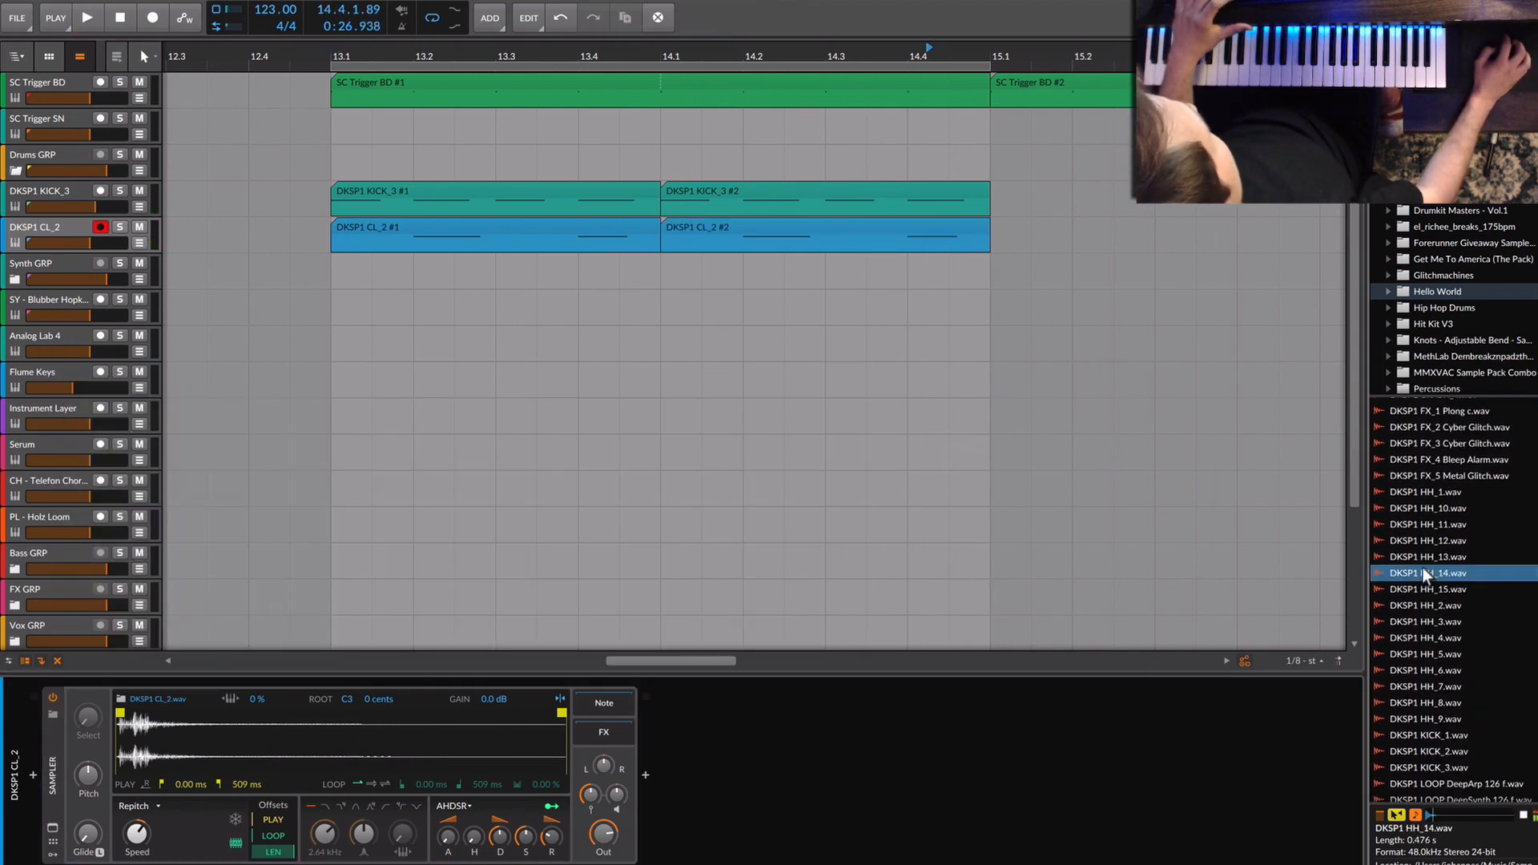
right_click(58, 225)
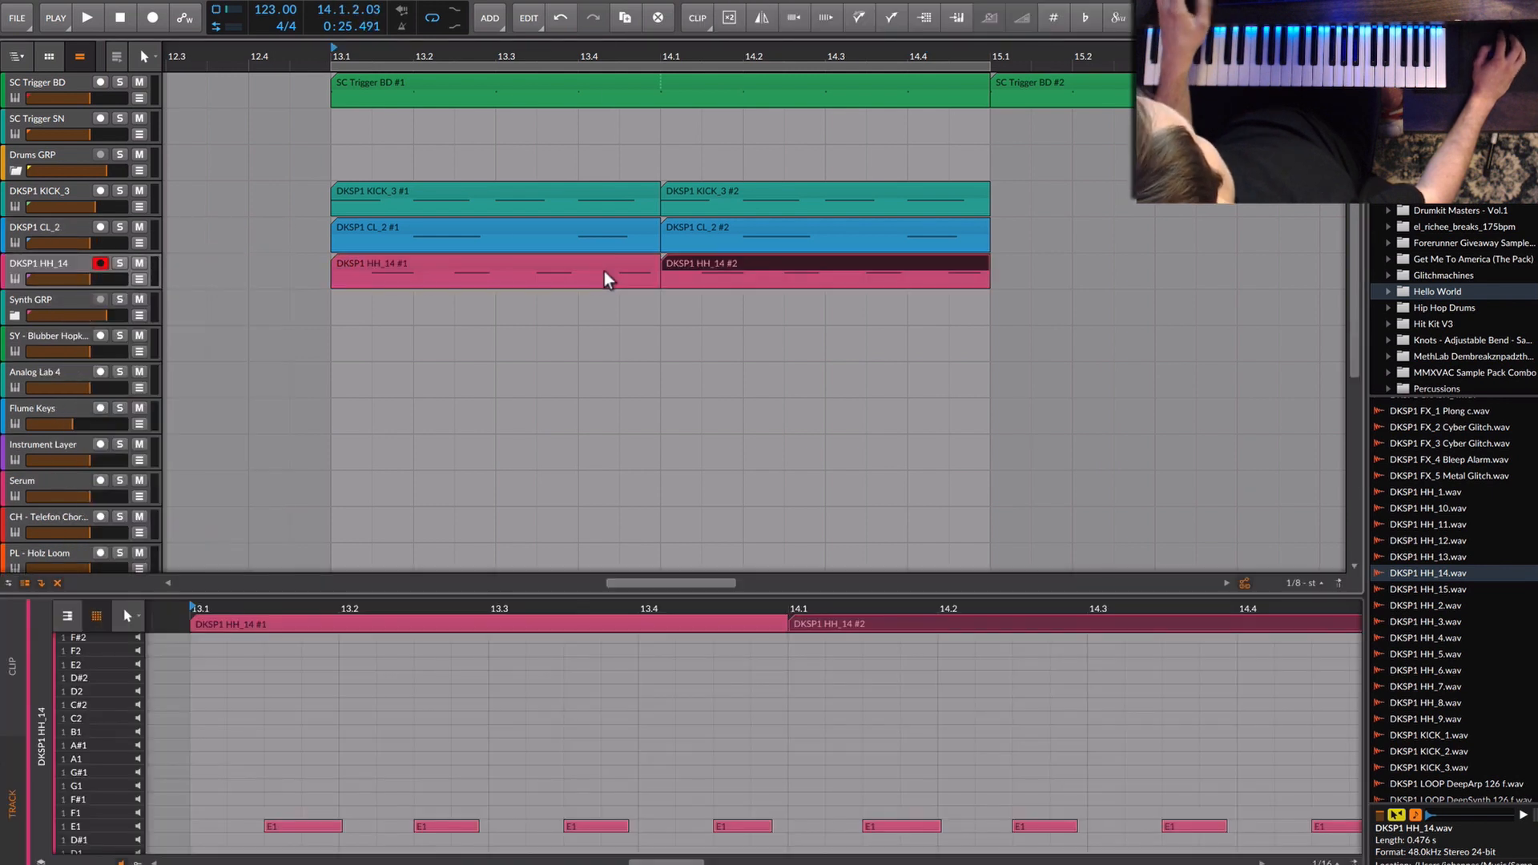
key(space)
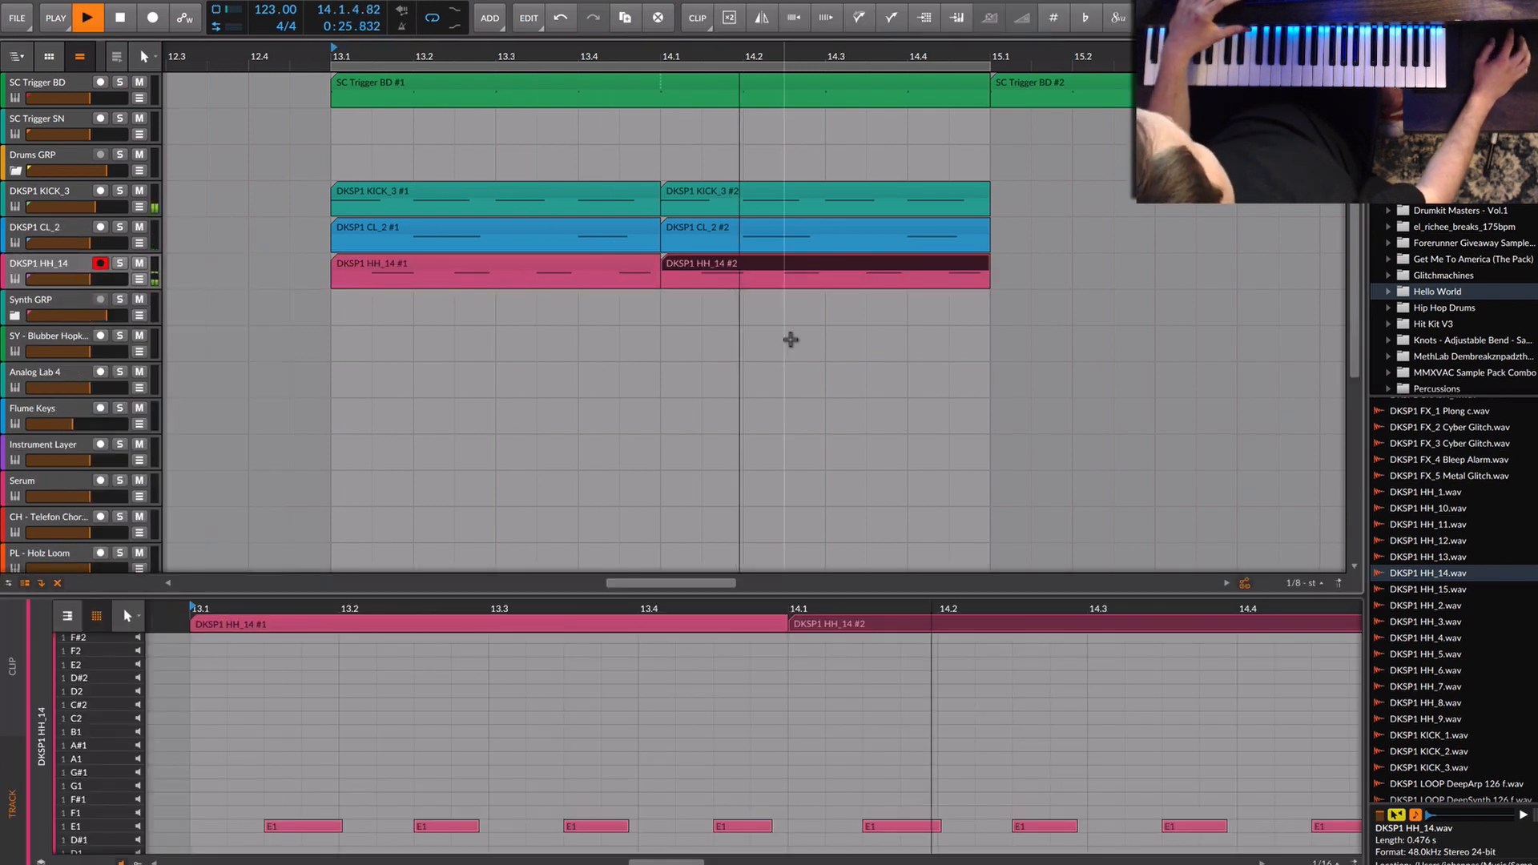
Load DKSP1 HH_15.wav into a Sampler on the new instrument track below DKSP1 HH_14.
click(1435, 589)
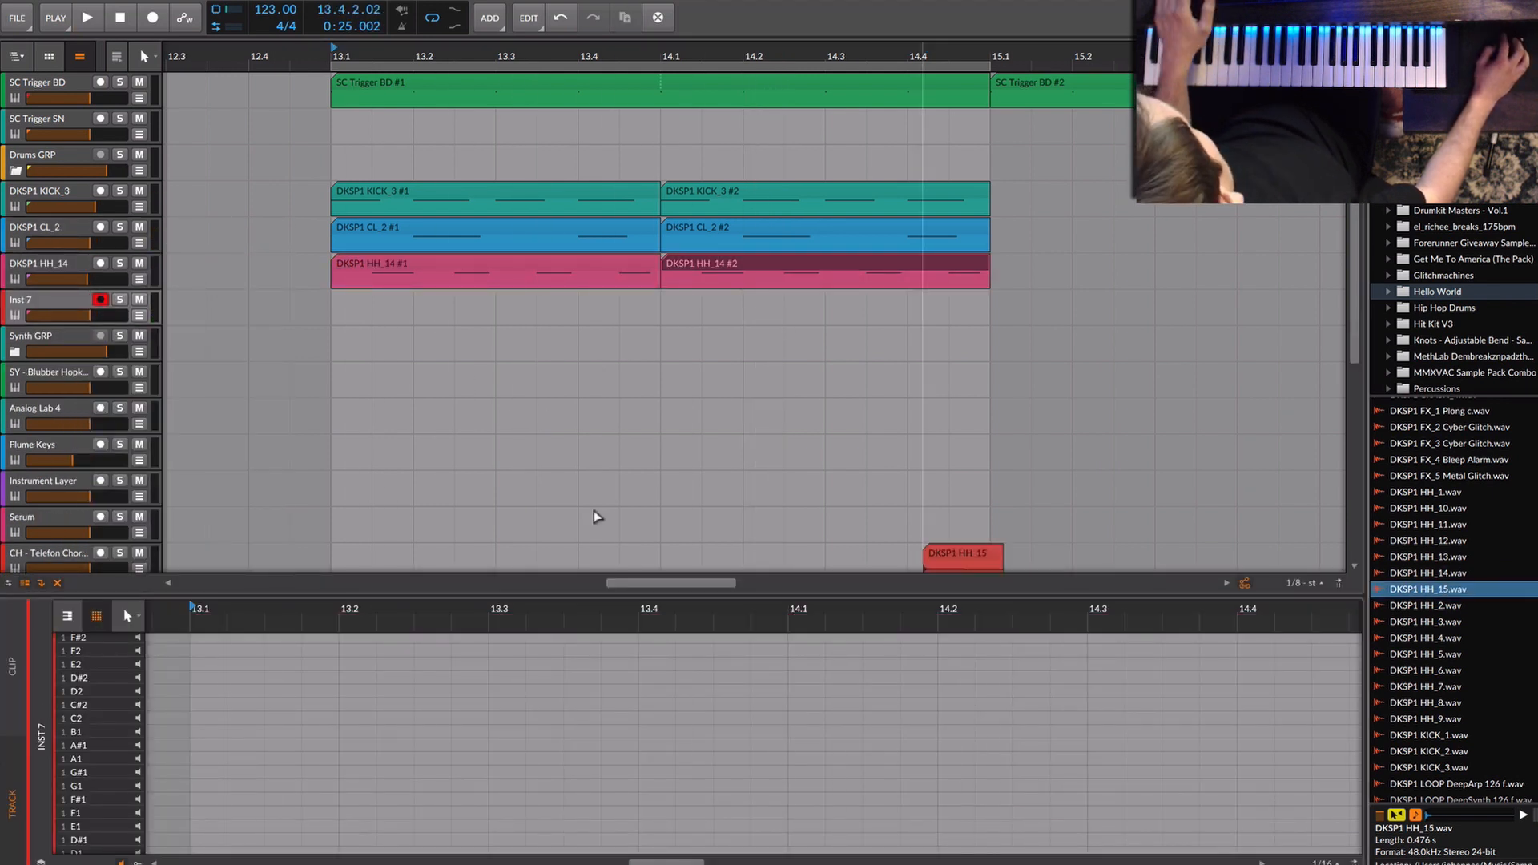
drag(597, 517, 51, 301)
click(207, 864)
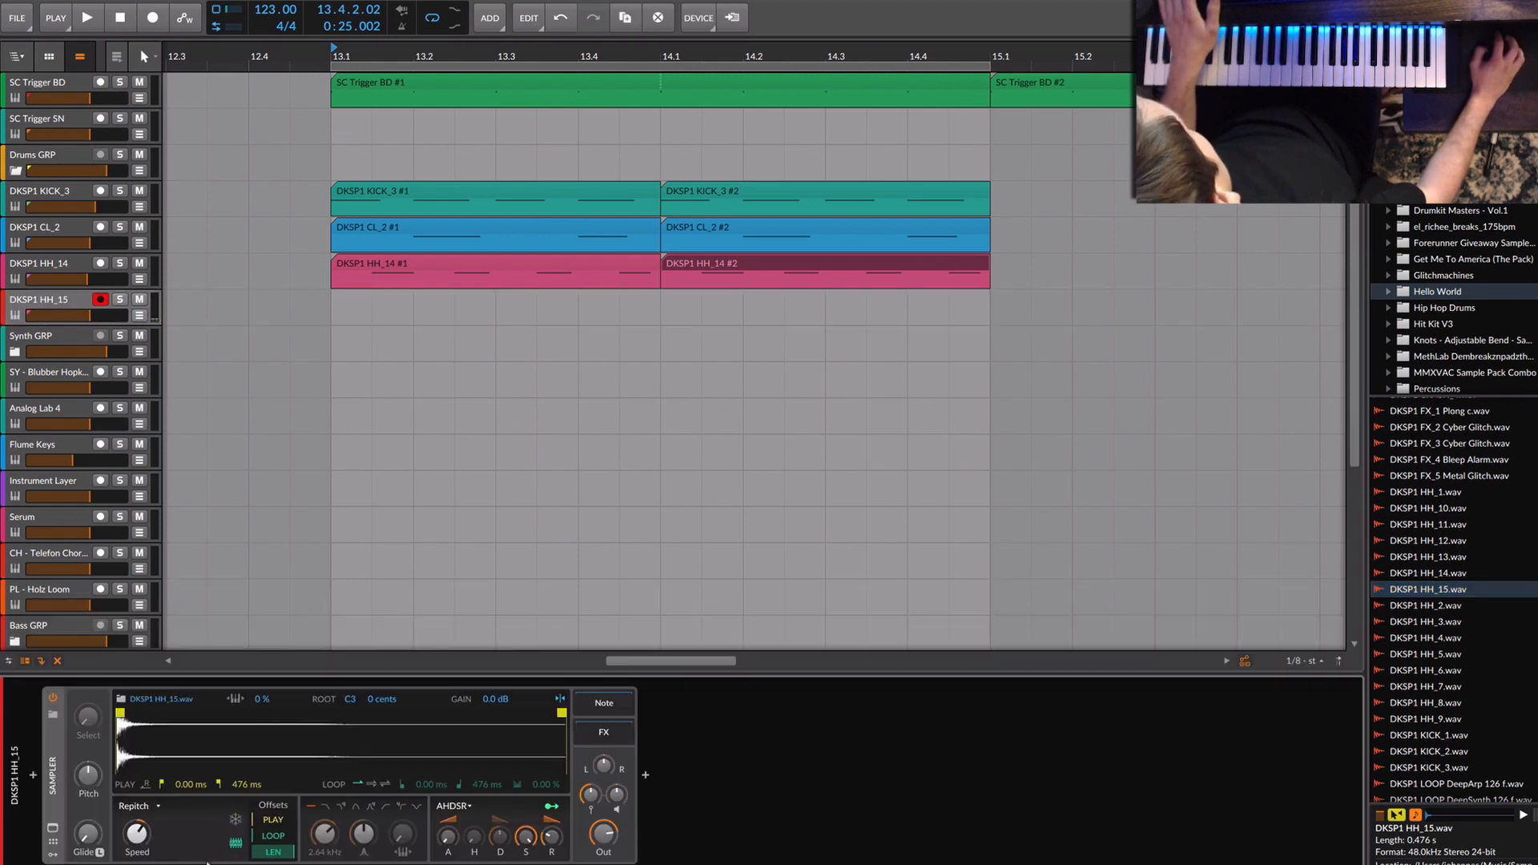
Insert an Arpeggiator before the Sampler on the DKSP1 HH_15 track and record a clip from bar 13.
click(34, 775)
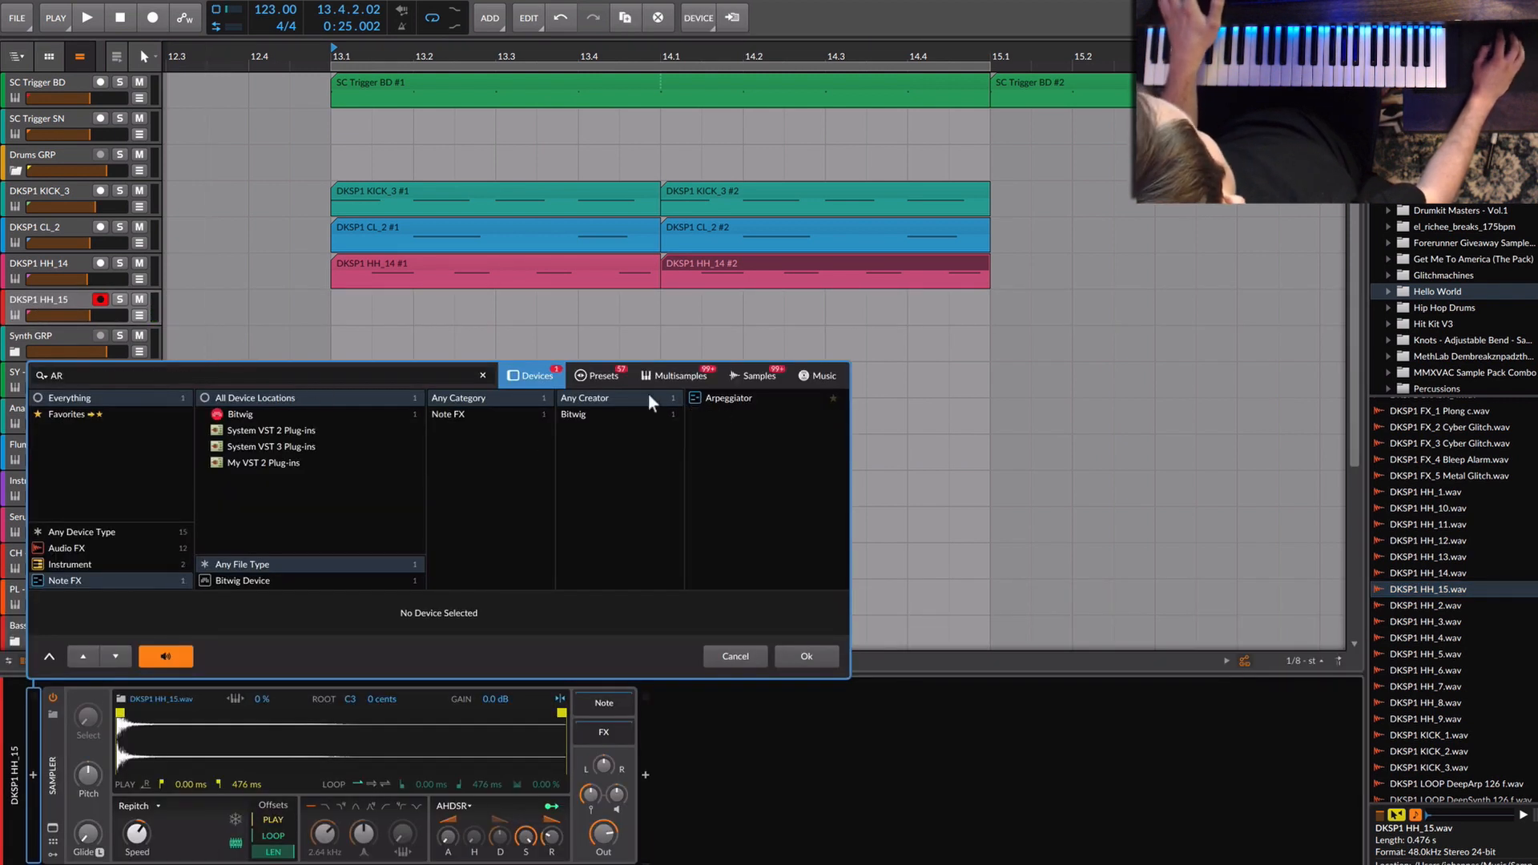
double_click(710, 394)
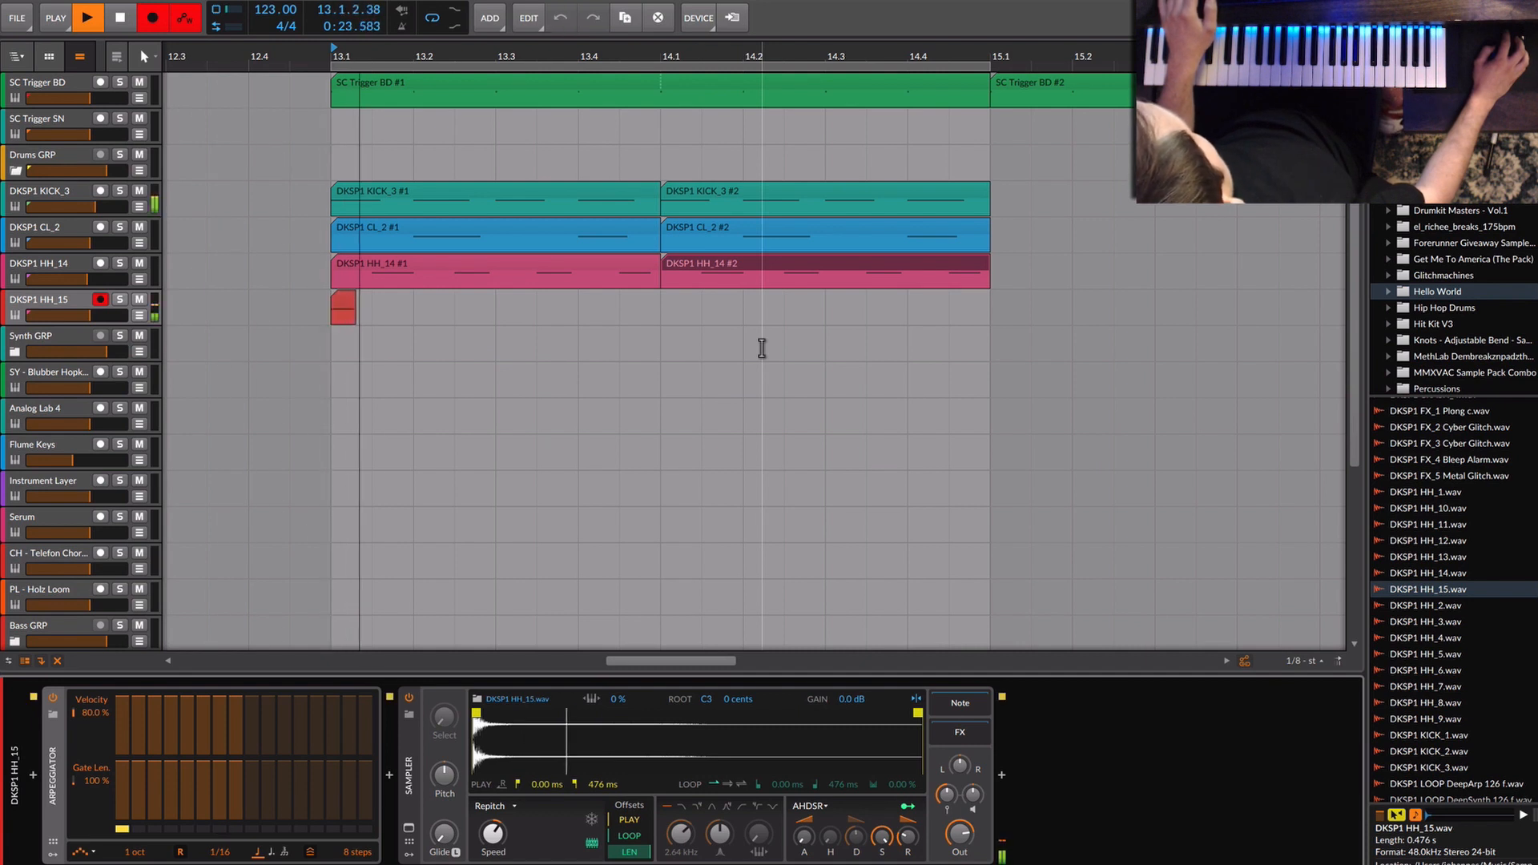
key(space)
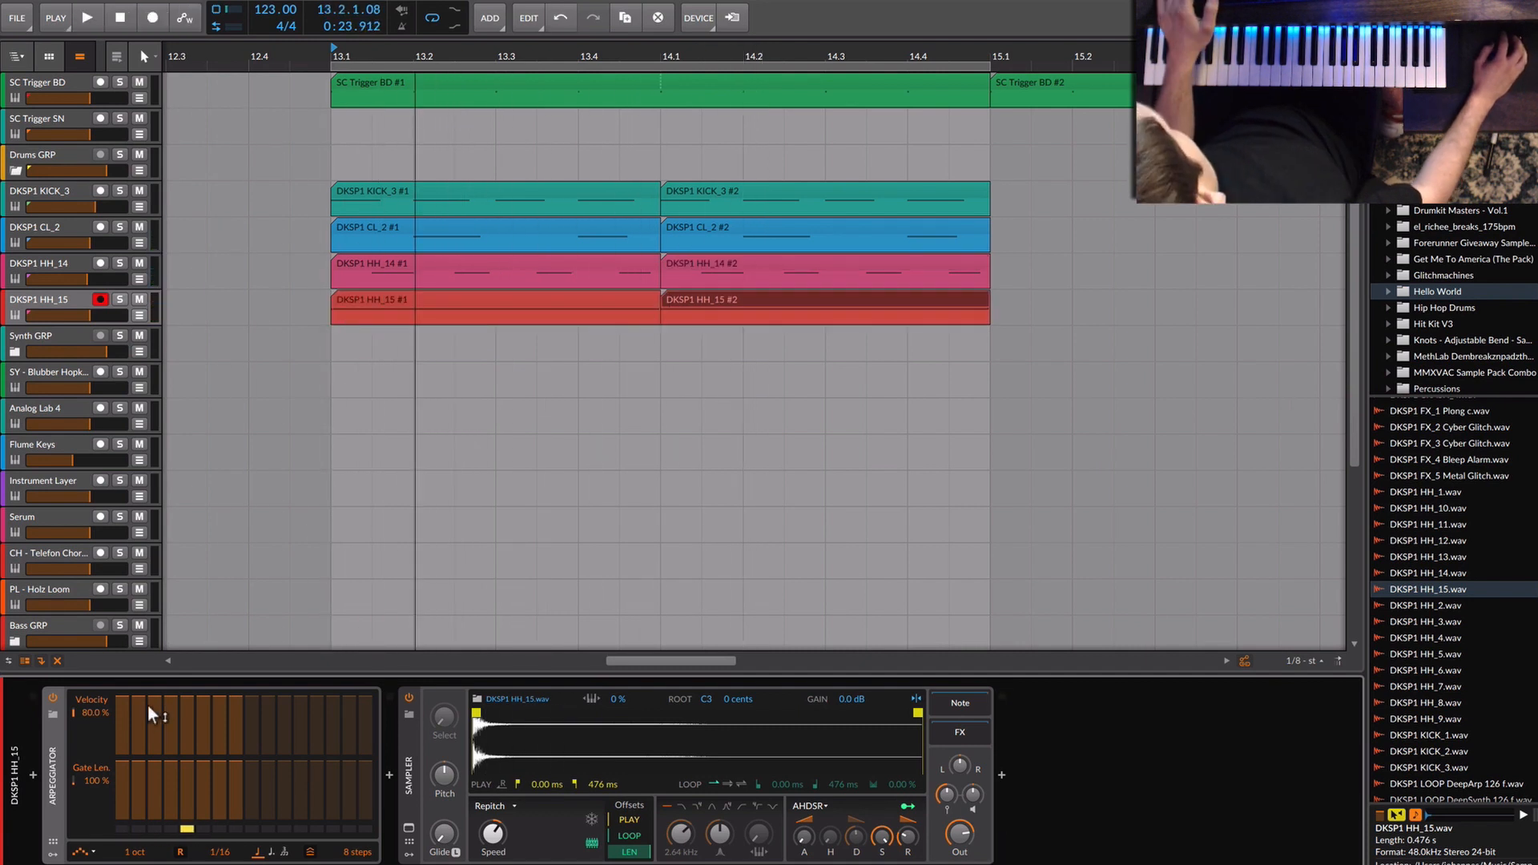
Adjust the velocity steps of the Arpeggiator on the DKSP1 HH_15 track during playback.
key(space)
click(171, 716)
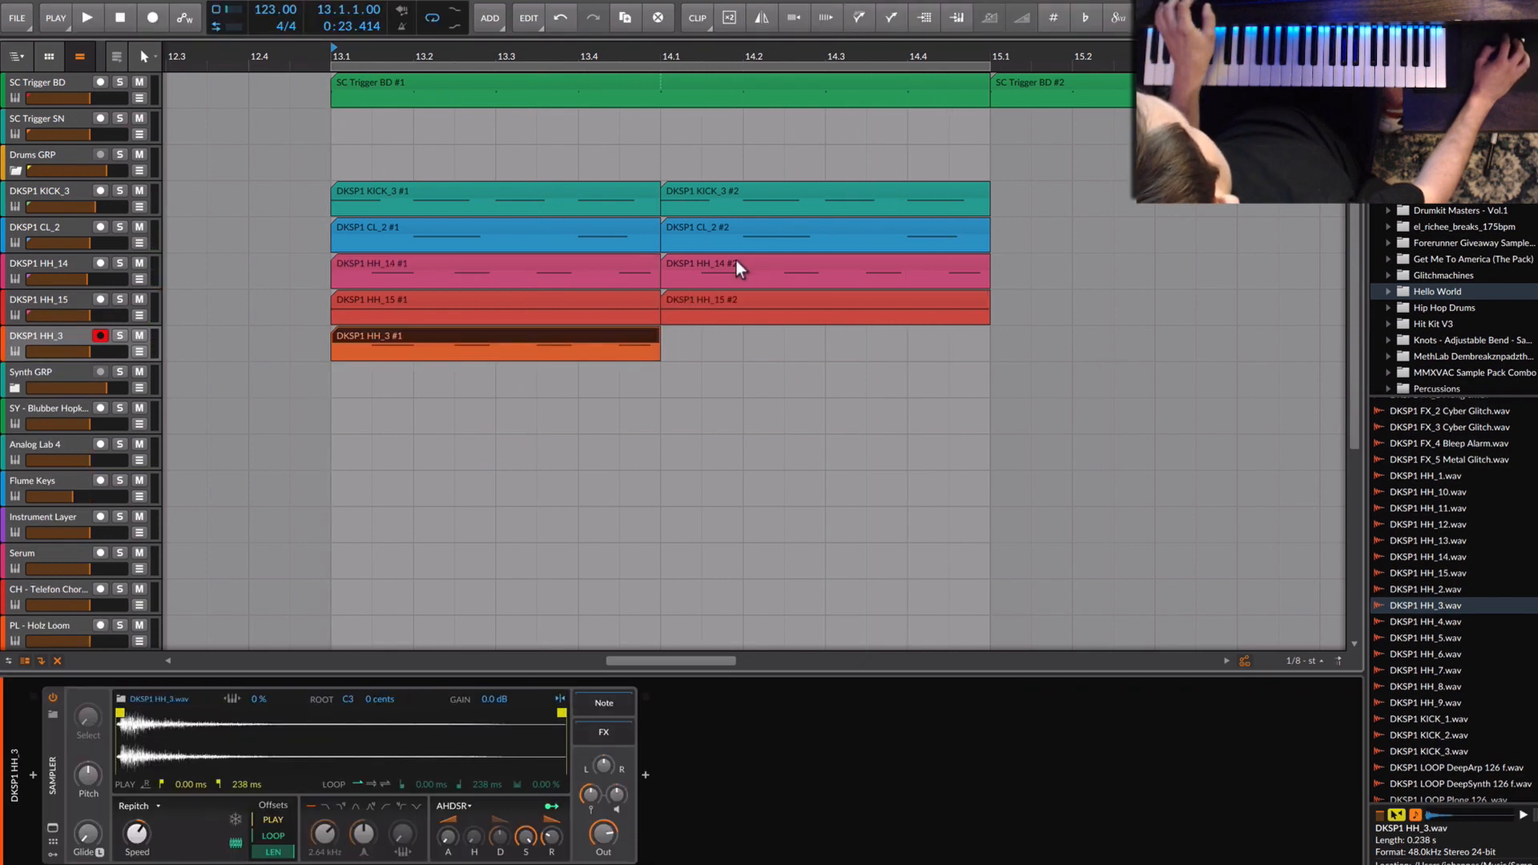
Copy the second DKSP1 HH_14 clip to bar 14 of the DKSP1 HH_3 track and play the pattern back.
key(ctrl+d)
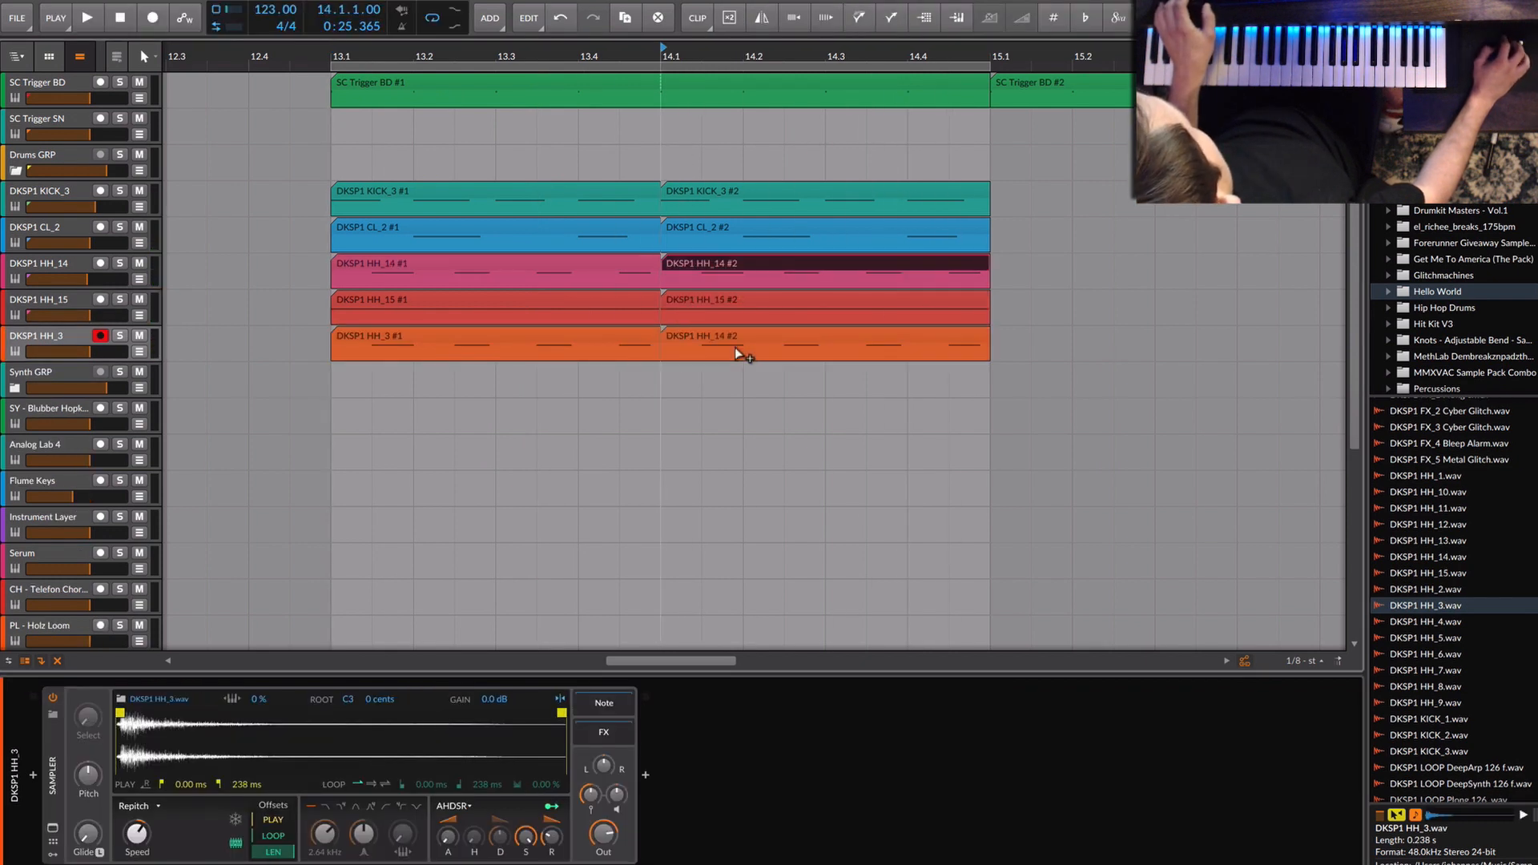
key(space)
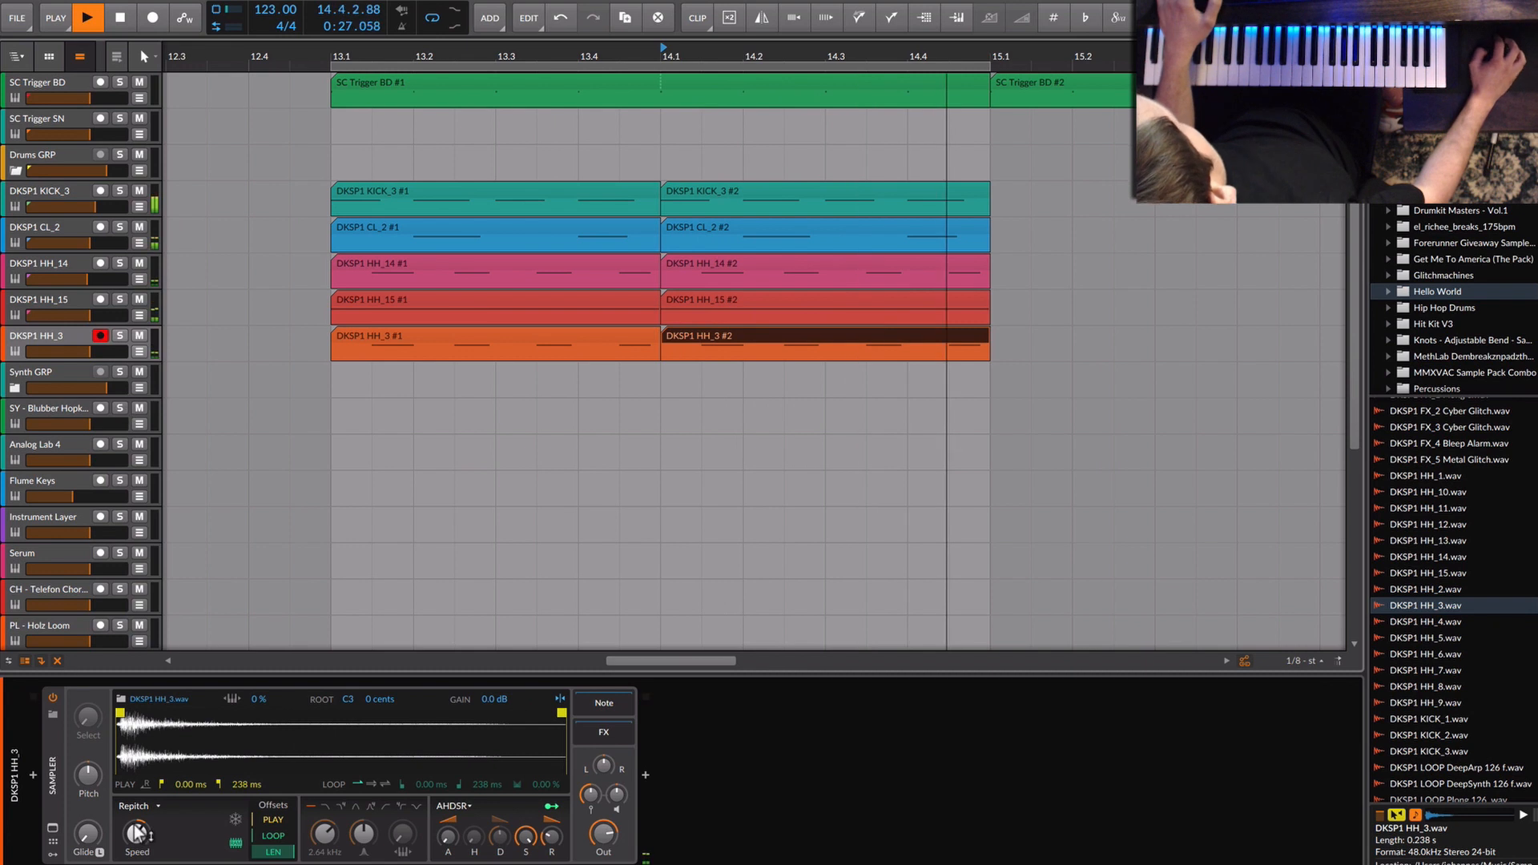
Add an instrument track below DKSP1 HH_3, load DKSP1 HH_10.wav into it and run the transport.
scroll(1456, 662, down, 2)
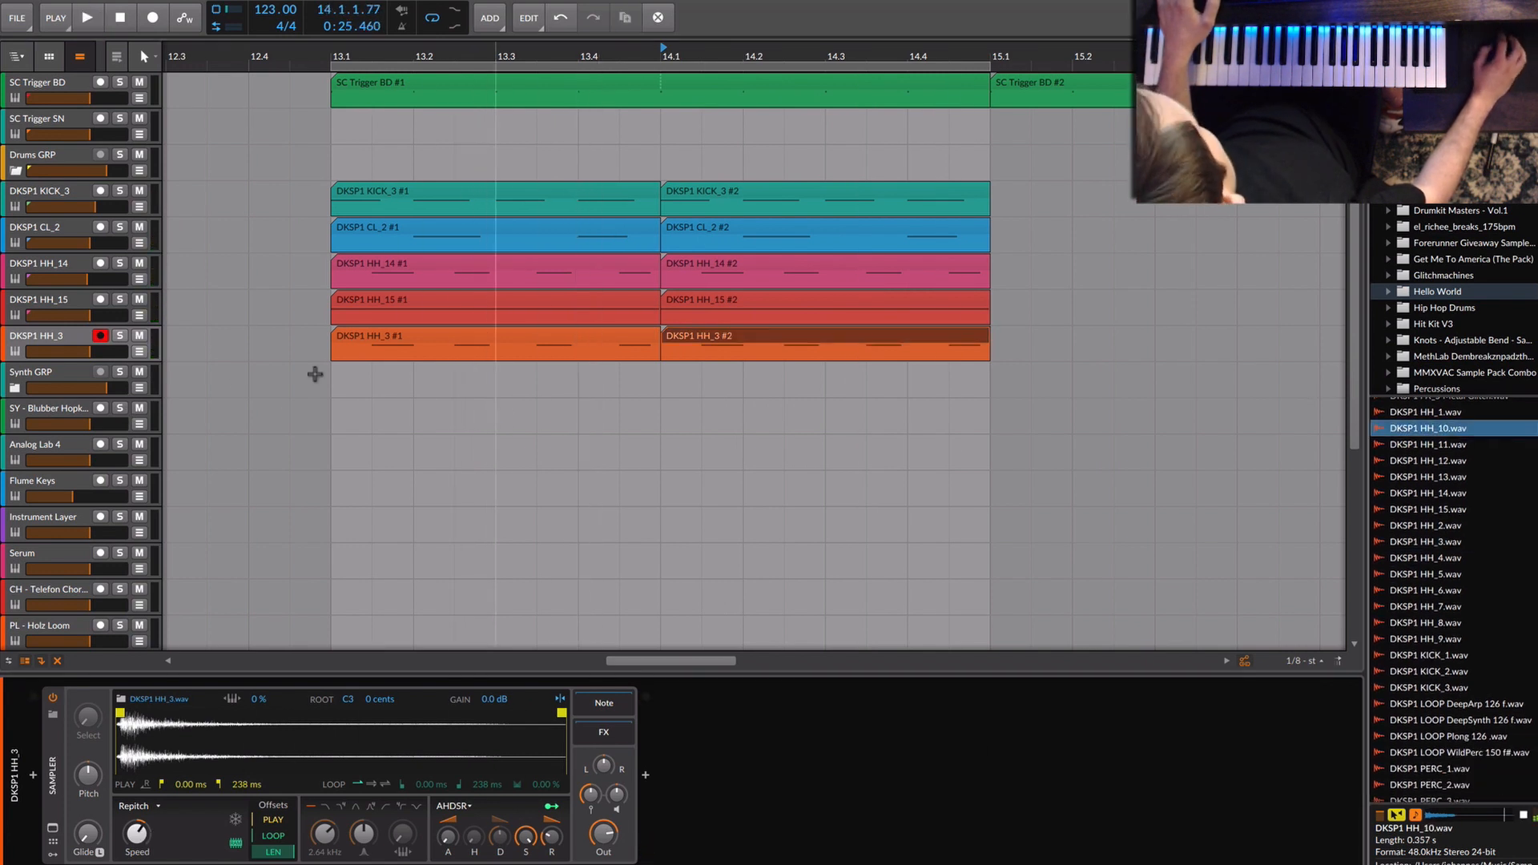
right_click(32, 334)
click(137, 367)
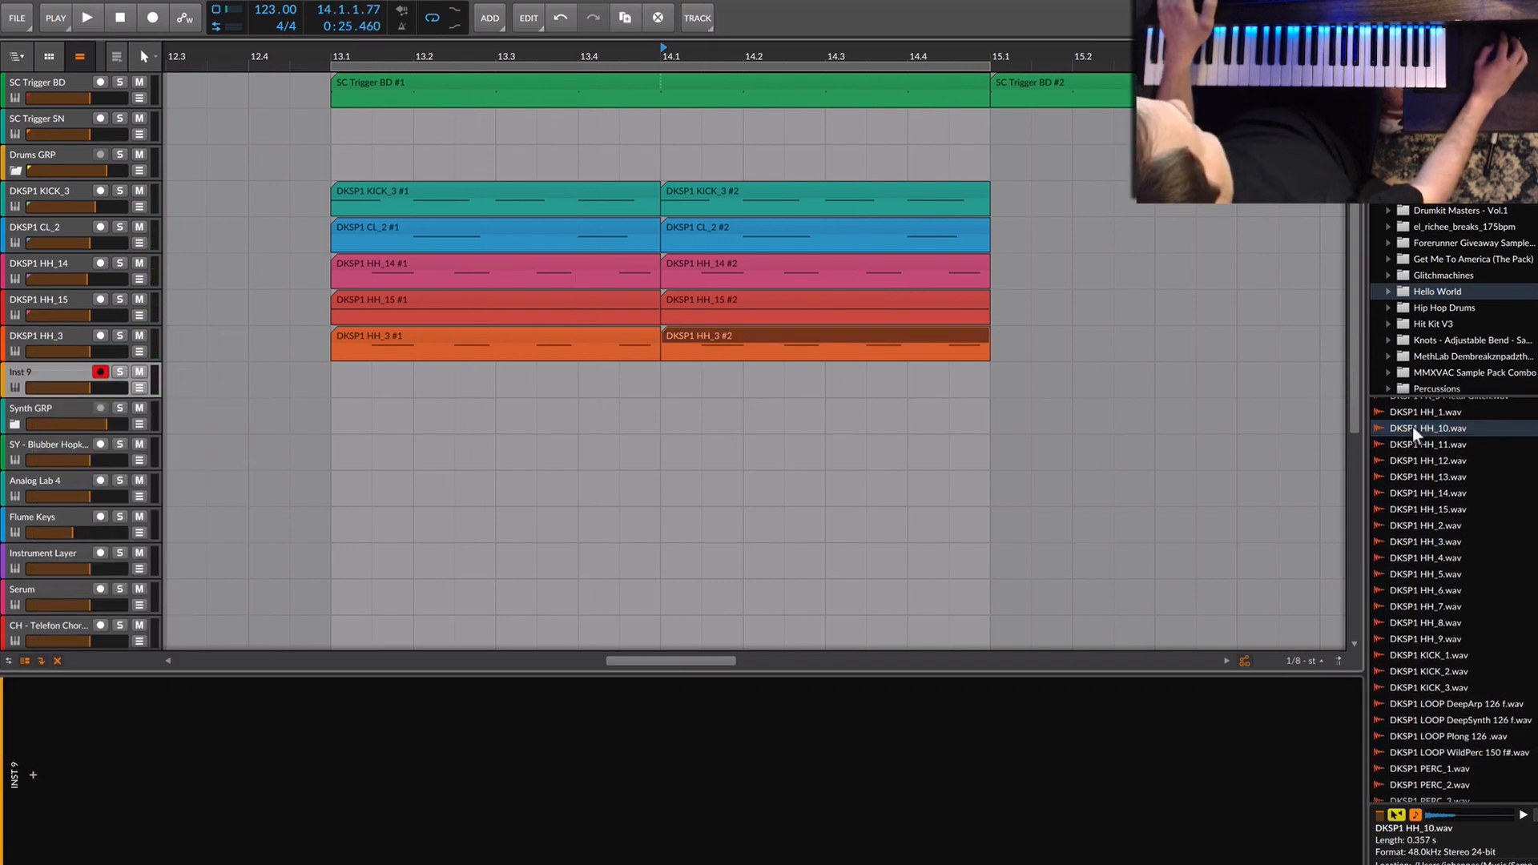
drag(1434, 426, 336, 376)
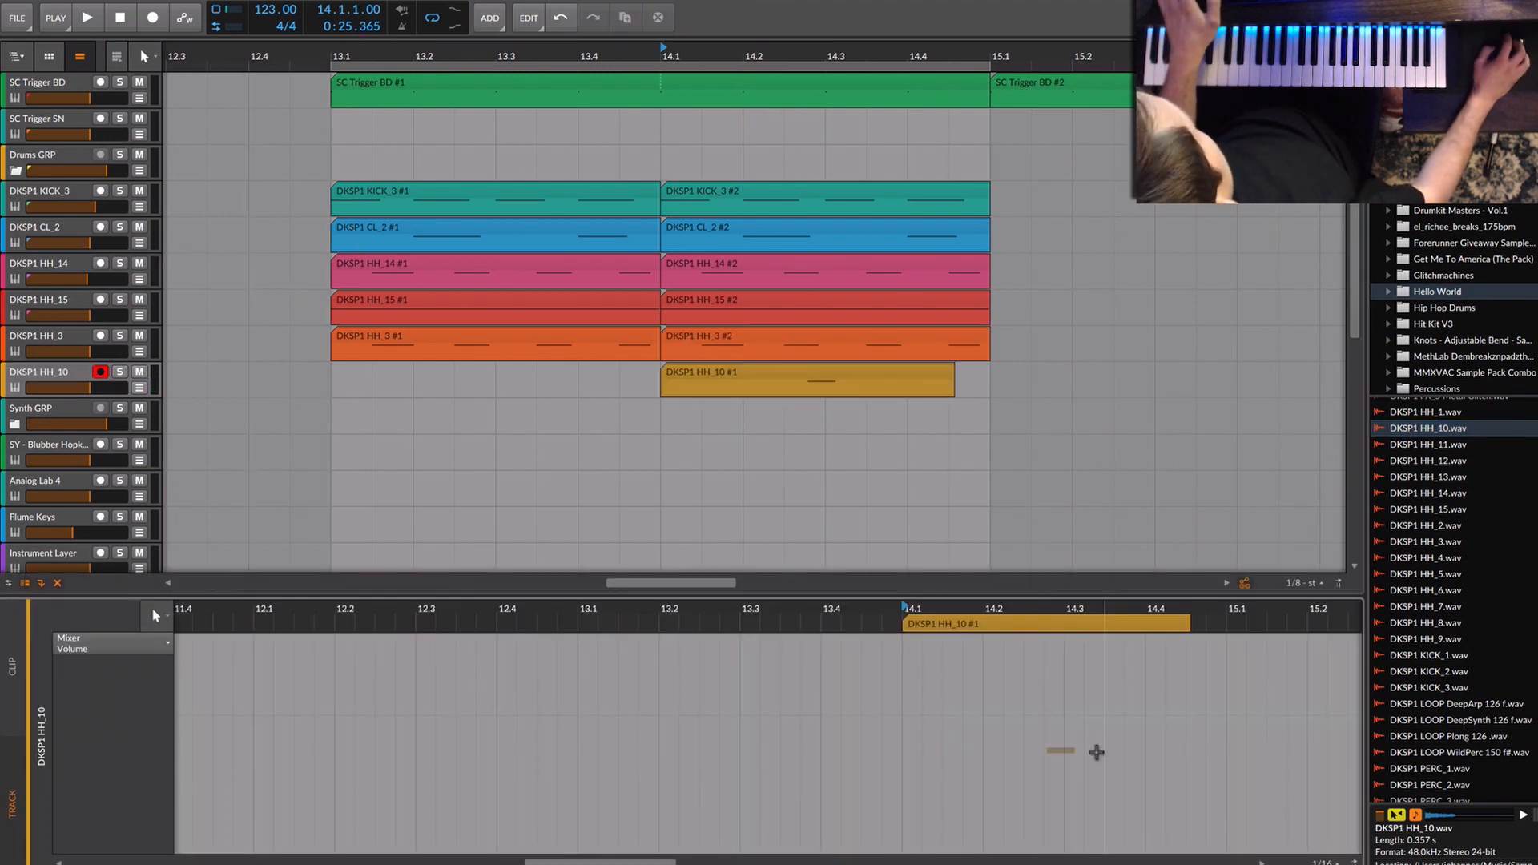
key(space)
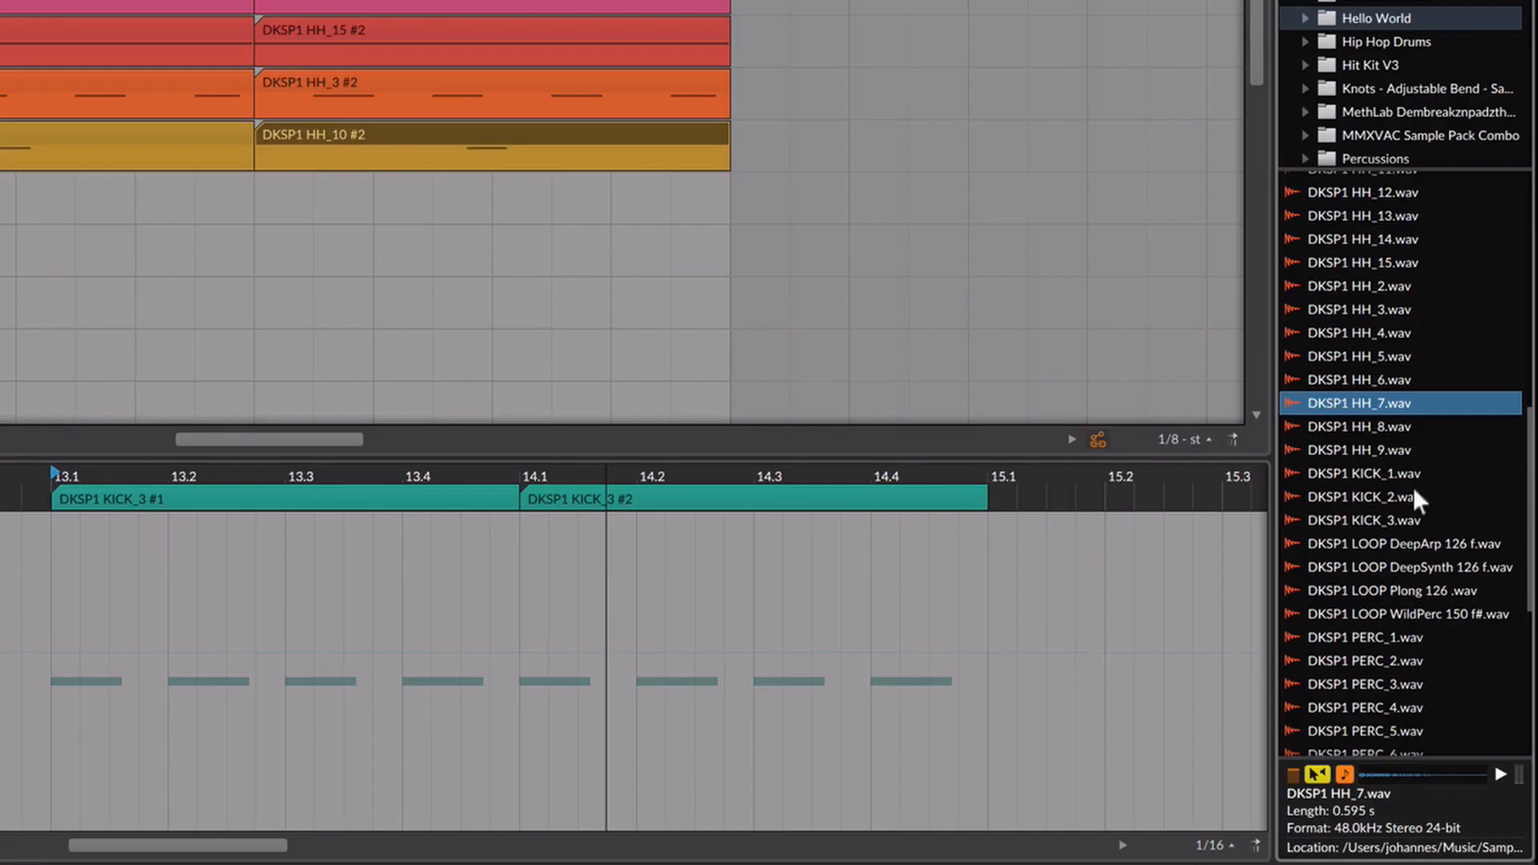
Audition DKSP1 KICK_1.wav and the hi-hat samples DKSP1 HH_8.wav and HH_7.wav, and browse through the rest of the folder.
click(1460, 656)
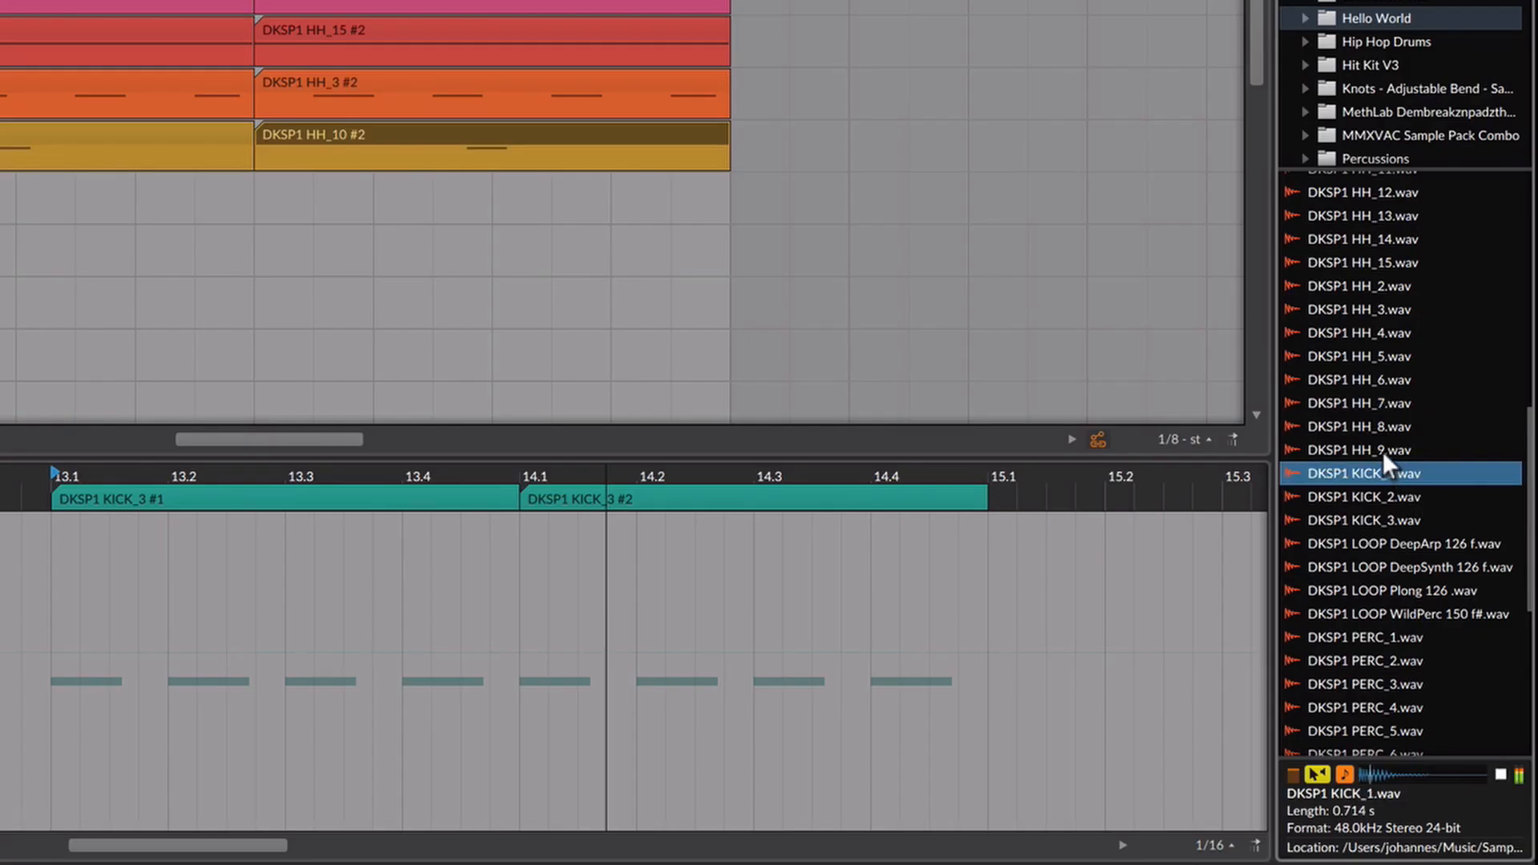
click(1440, 633)
click(1379, 427)
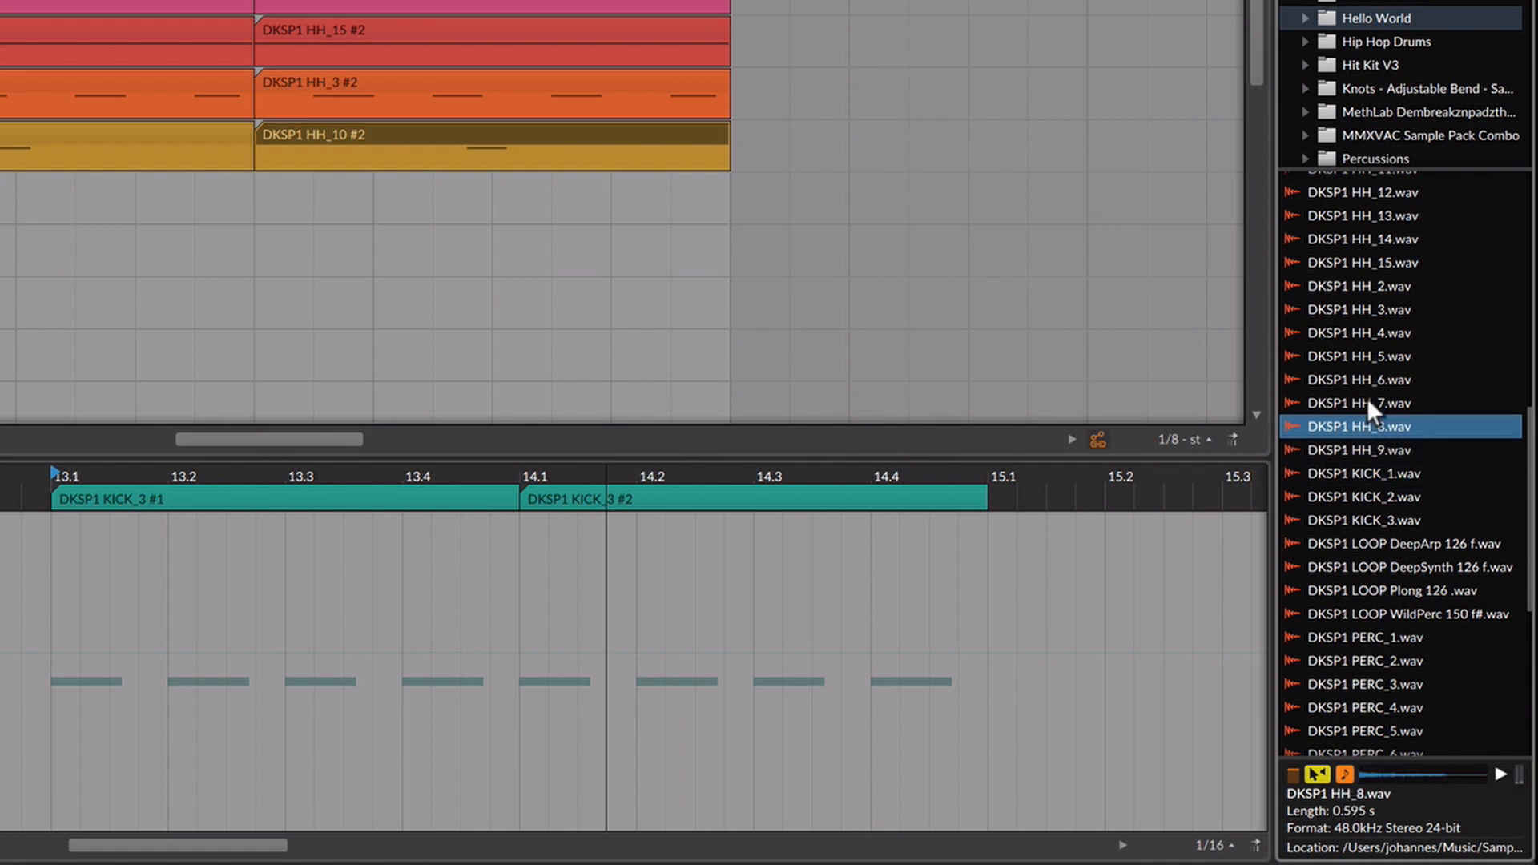
click(1476, 404)
scroll(1407, 375, up, 10)
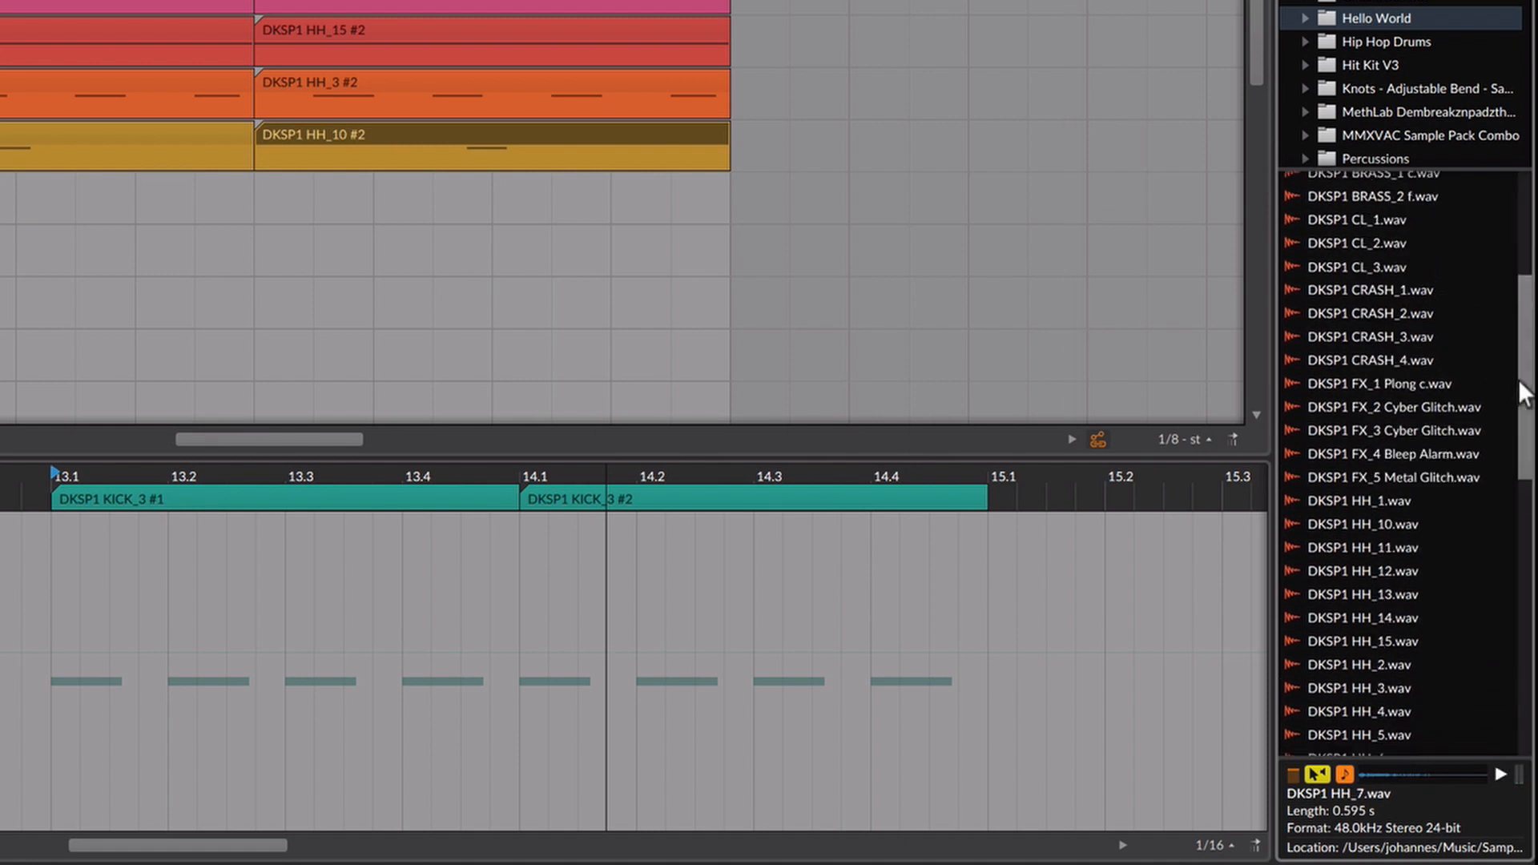
scroll(1430, 378, down, 7)
scroll(1430, 377, down, 8)
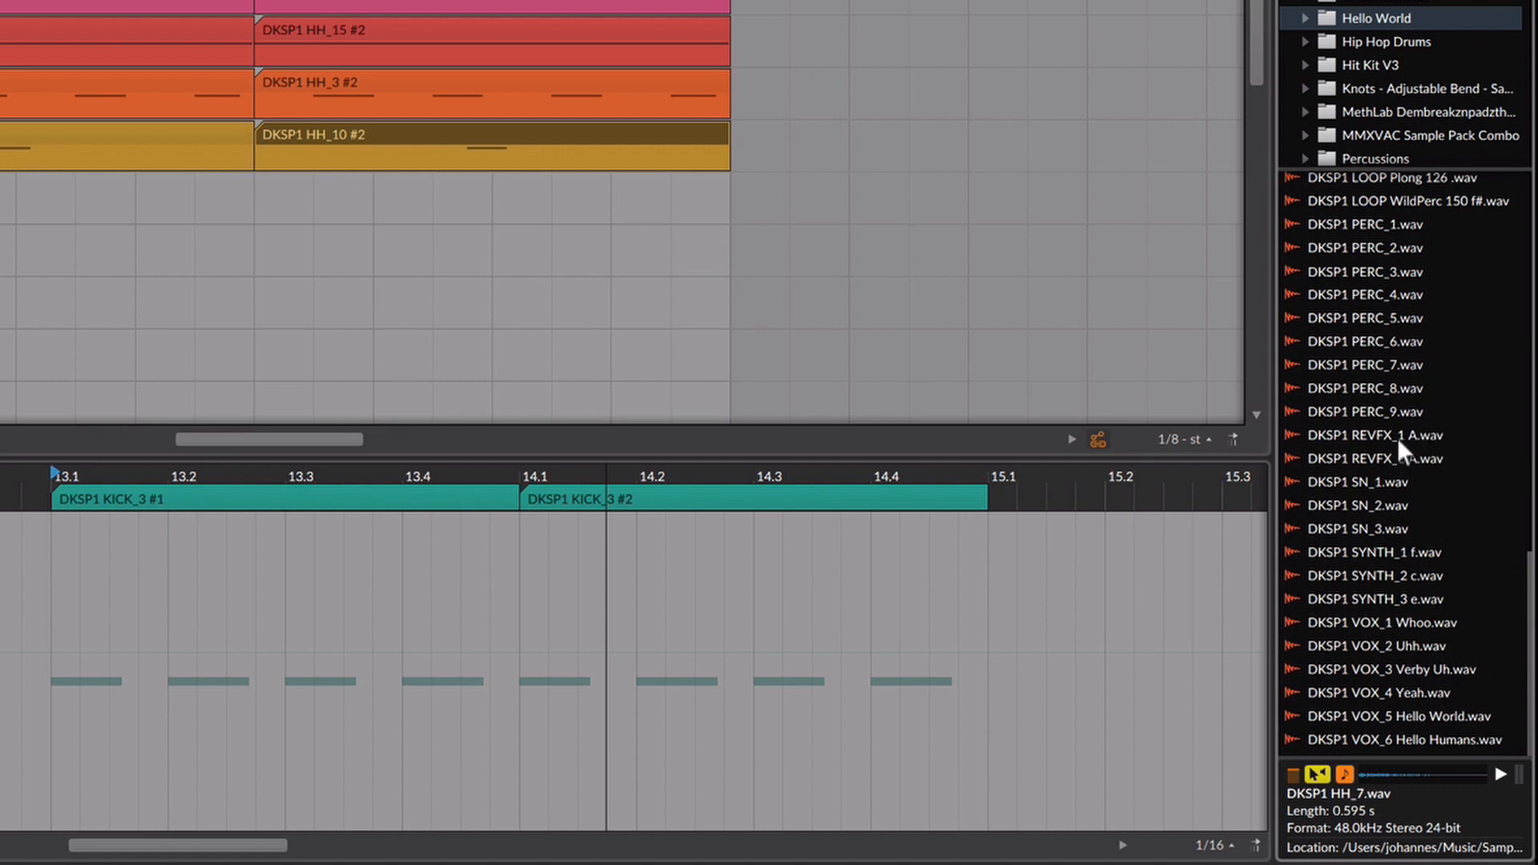
Audition the percussion samples, comparing DKSP1 PERC_6.wav and PERC_7.wav with PERC_1.wav, PERC_2.wav and PERC_3.wav.
click(1379, 341)
click(1401, 359)
click(1409, 274)
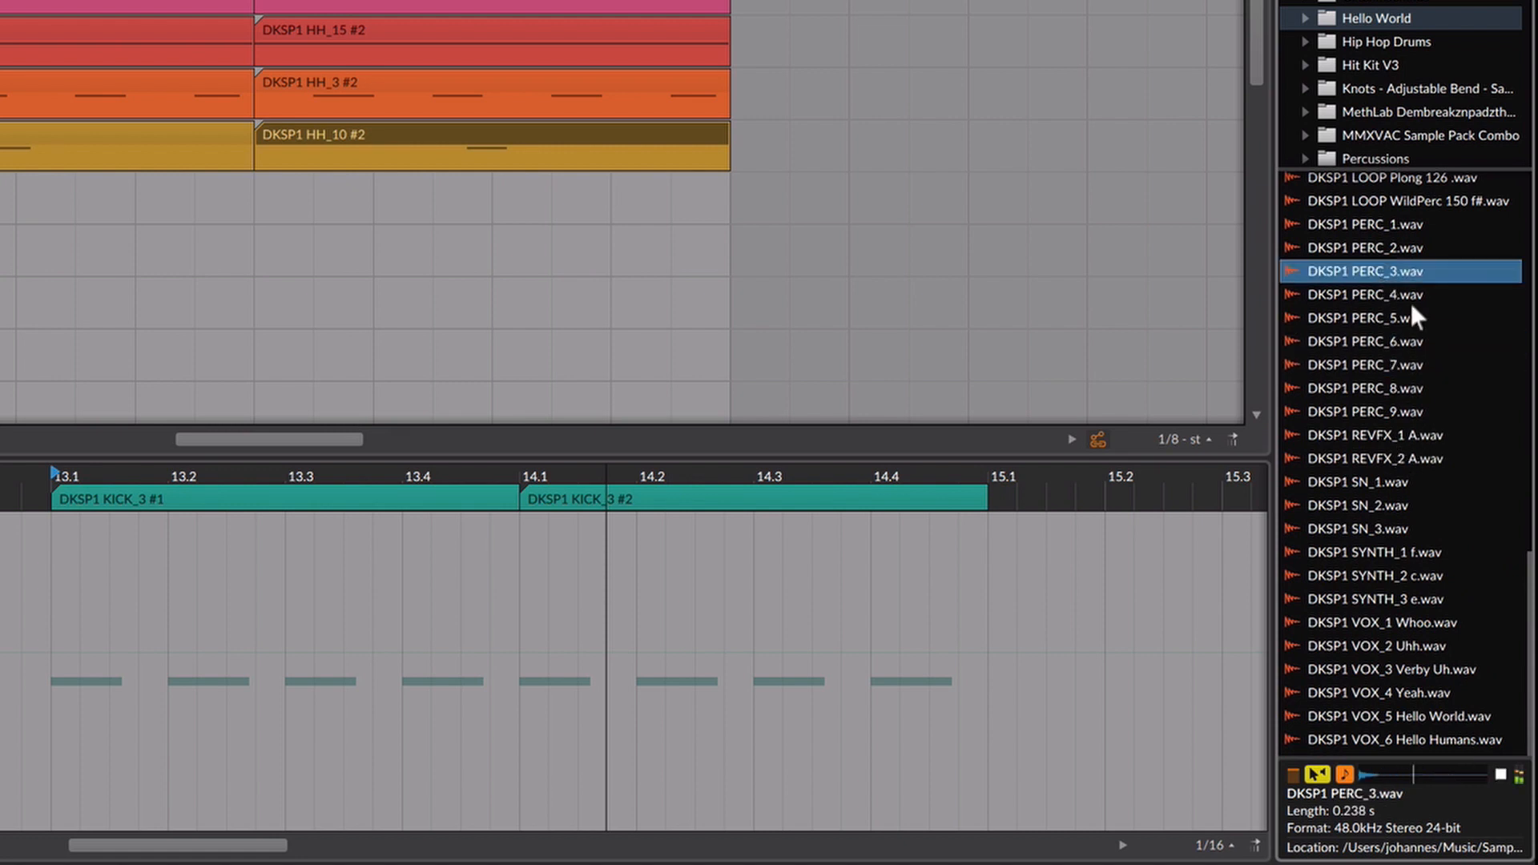
click(1404, 252)
click(1400, 275)
click(1391, 229)
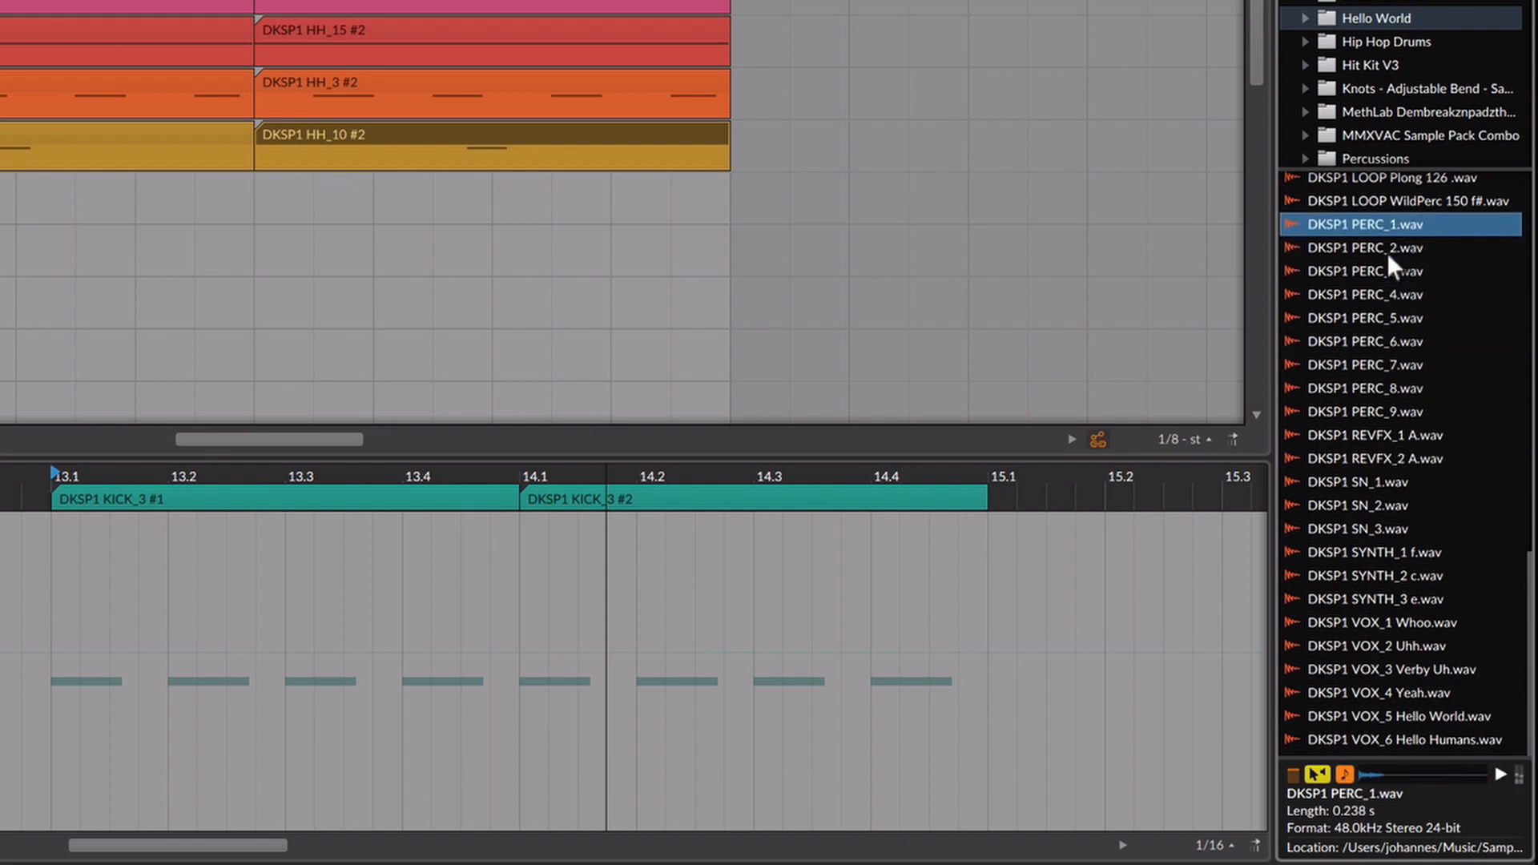
click(1387, 254)
key(Down)
key(Up)
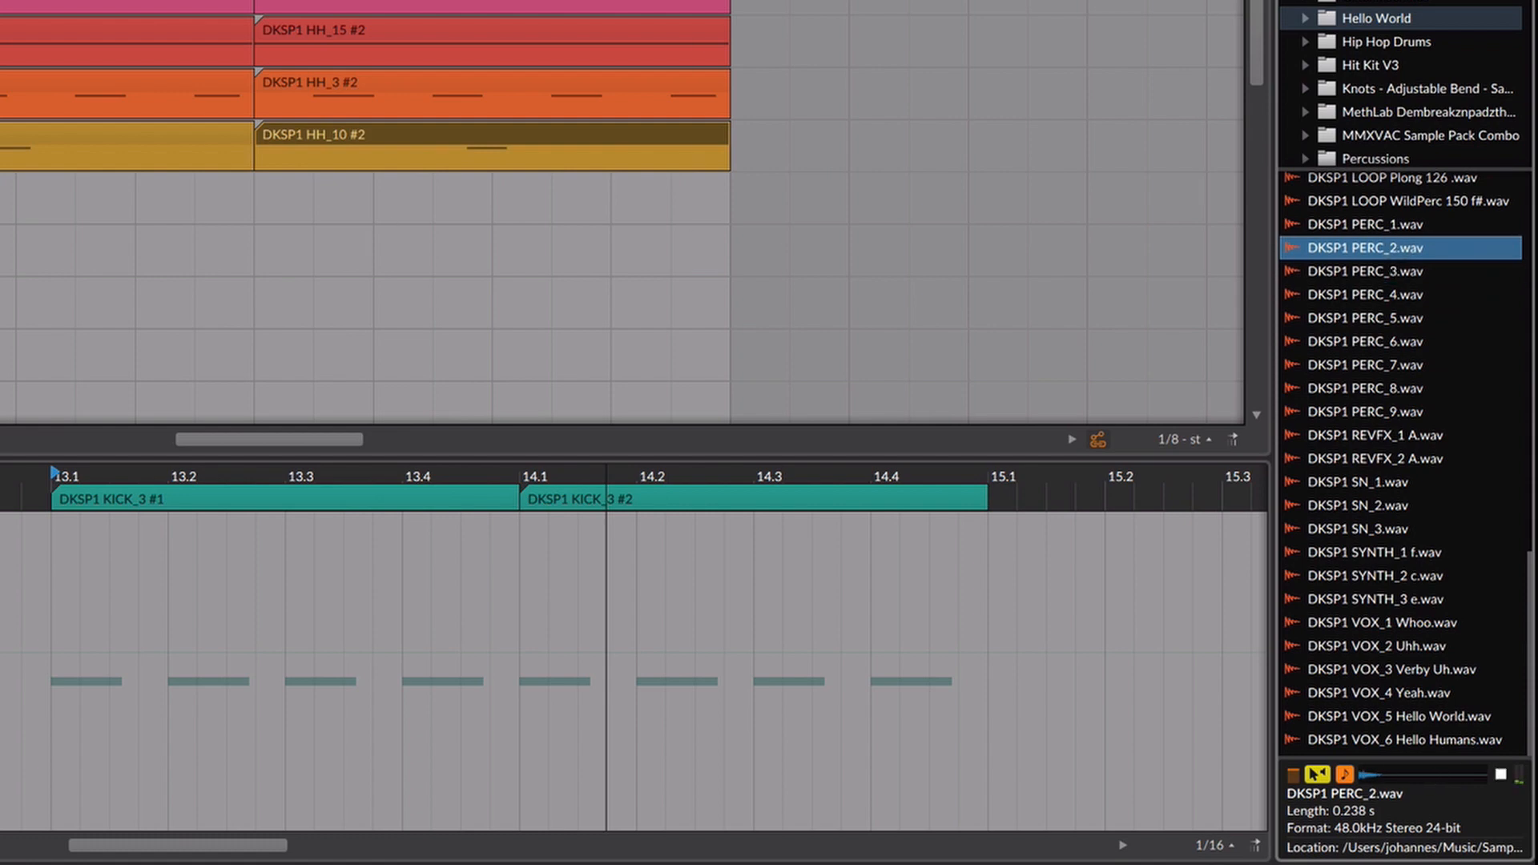
Add an instrument track below DKSP1 HH_10, load DKSP1 PERC_1.wav to PERC_4.wav into a Drum Machine and show its devices.
click(44, 370)
right_click(47, 369)
click(135, 383)
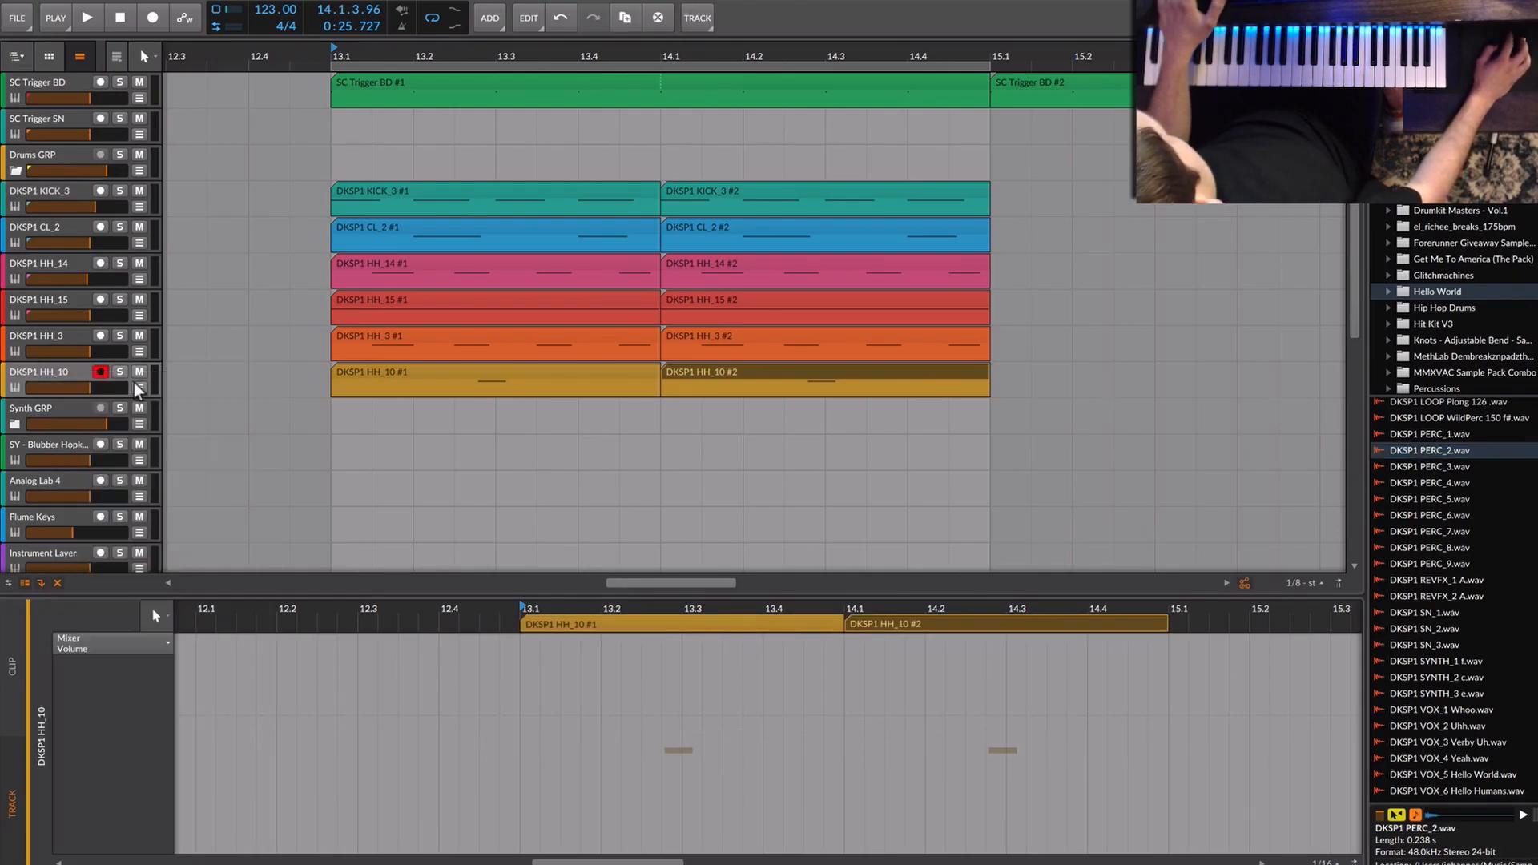
key(Up)
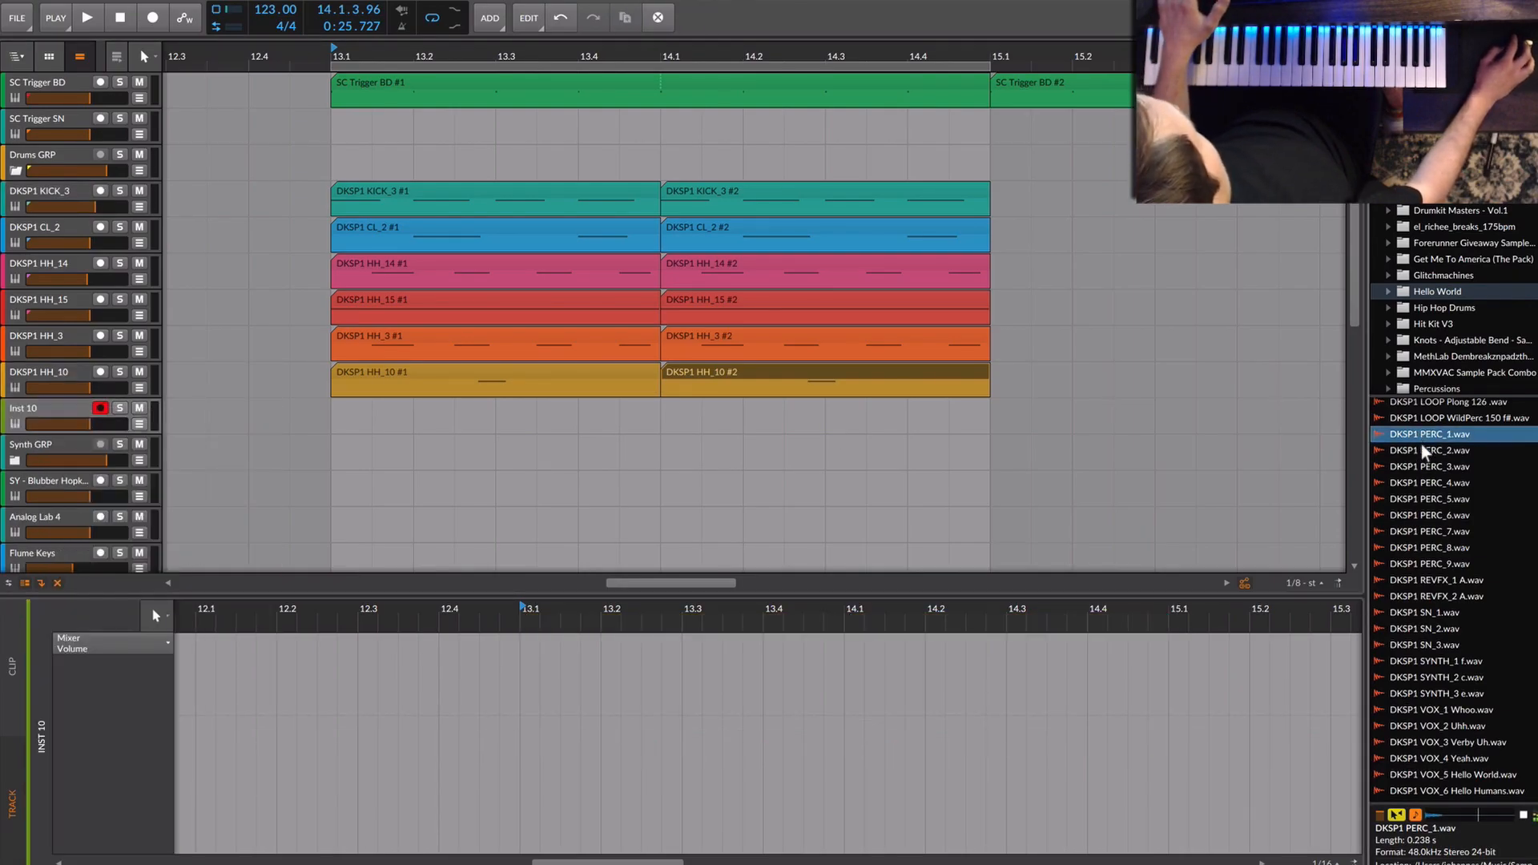
drag(909, 434, 25, 412)
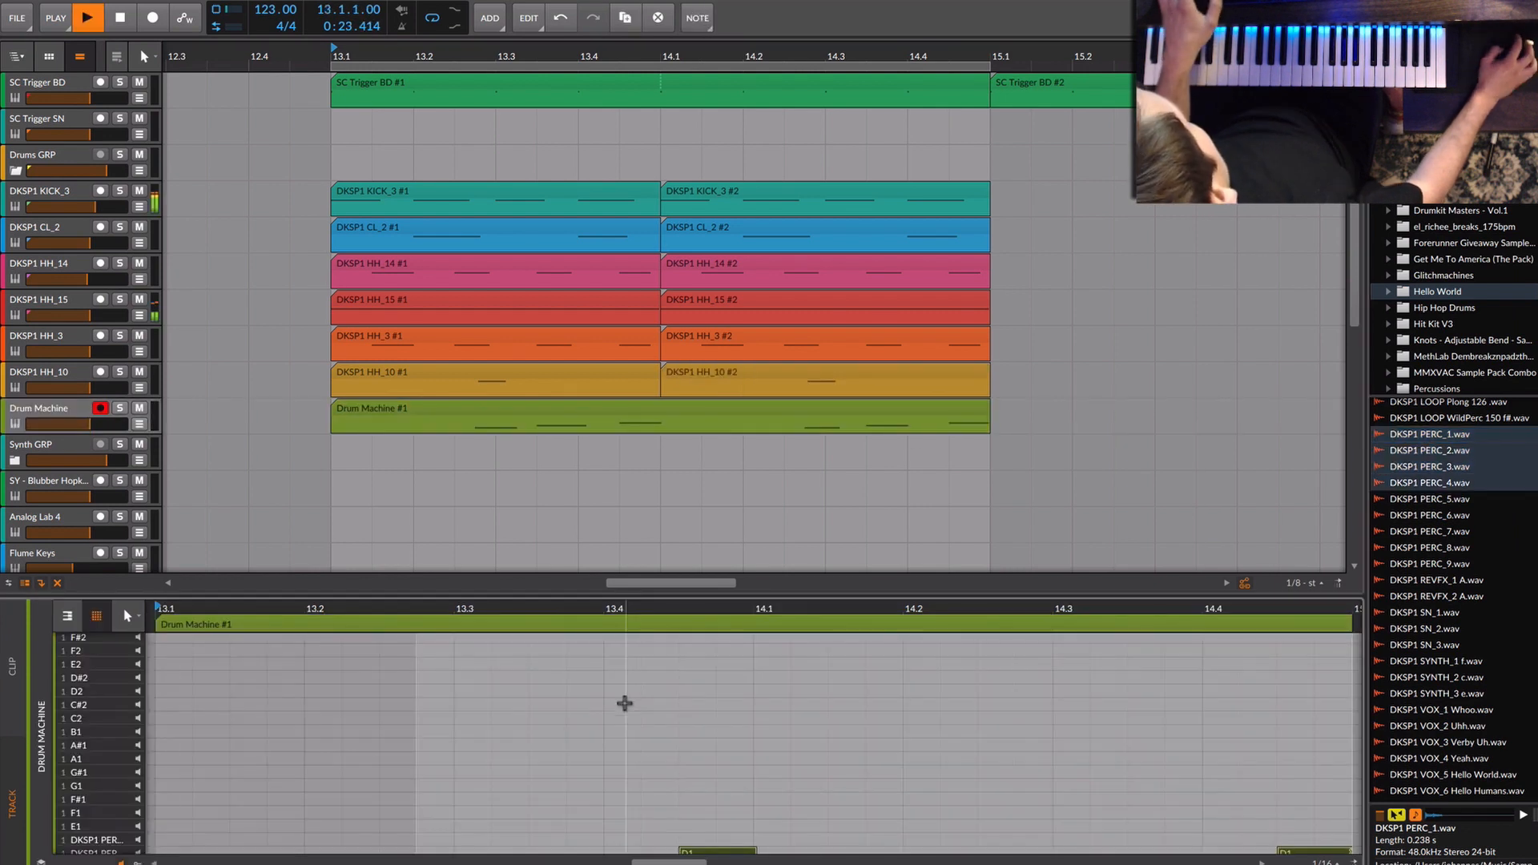
double_click(61, 405)
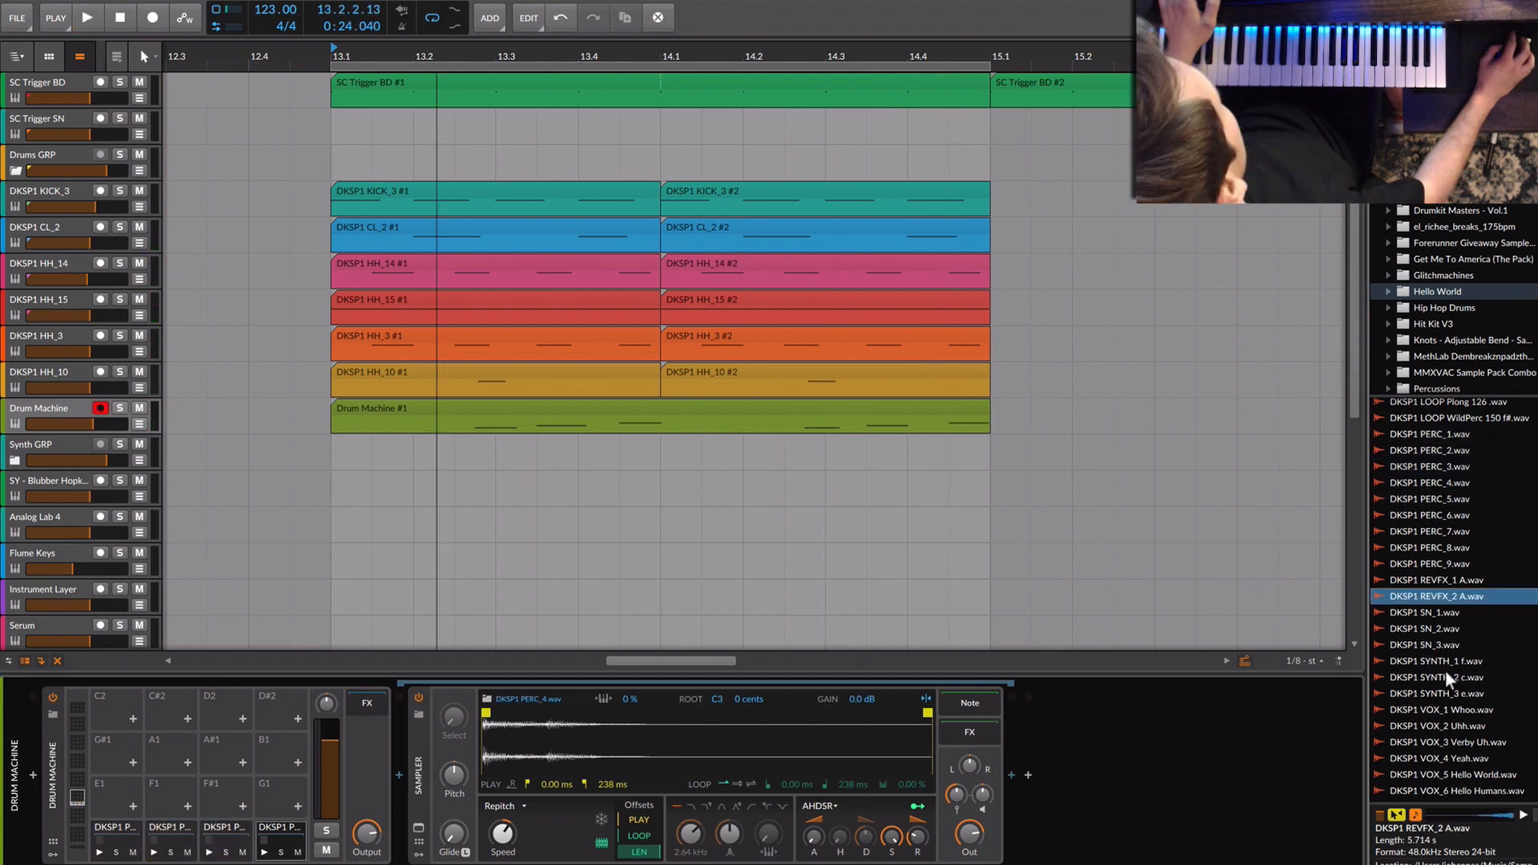
Audition DKSP1 ATHMO_1 Harmonics.wav, place it on a new audio track in Synth GRP and align its clip to bar 13.
scroll(1459, 661, up, 10)
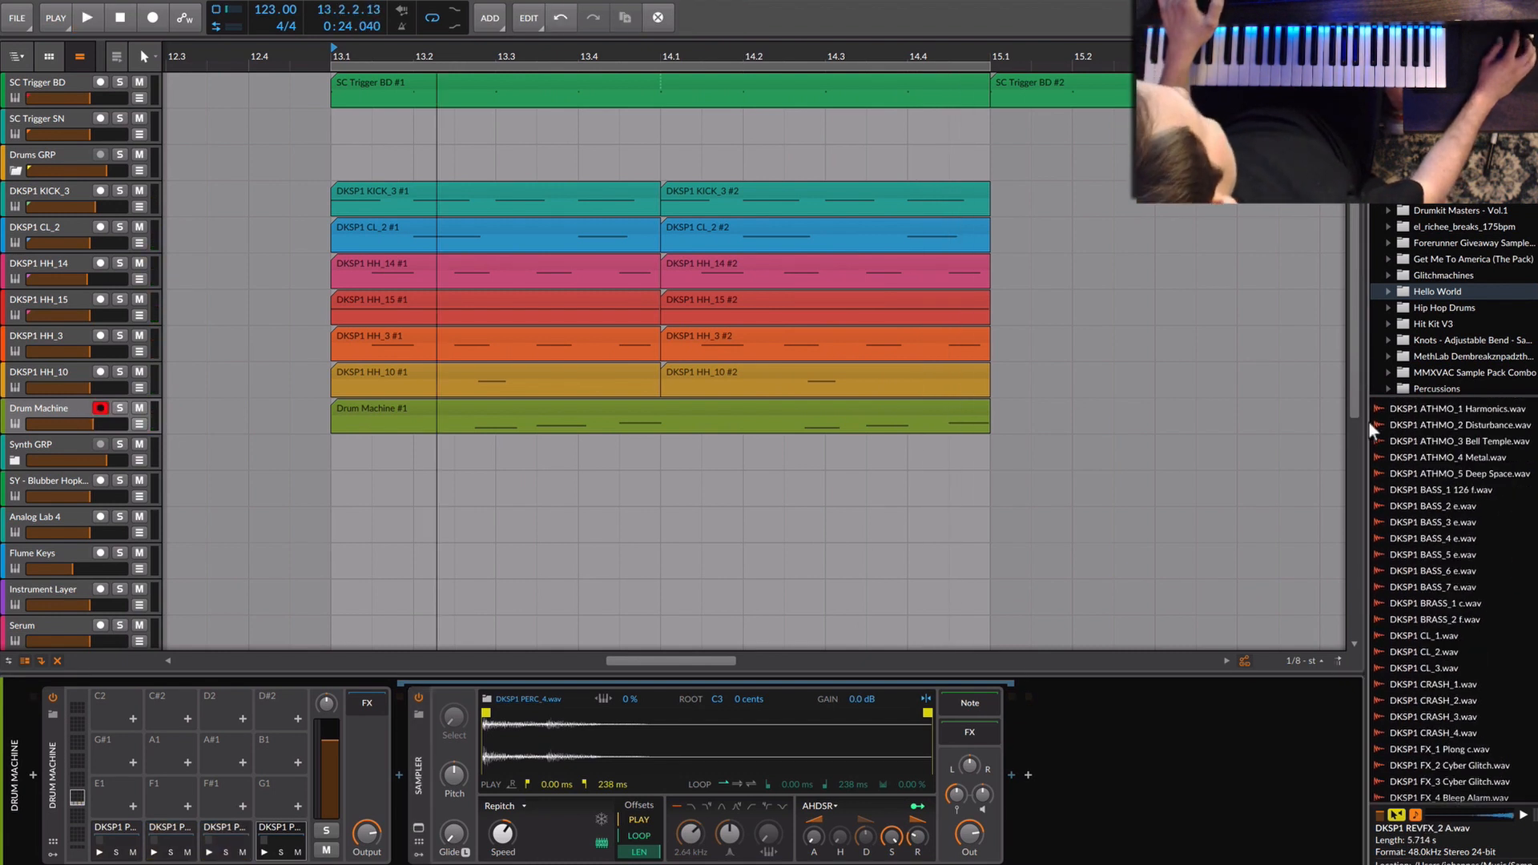
scroll(776, 521, down, 5)
scroll(1470, 419, down, 4)
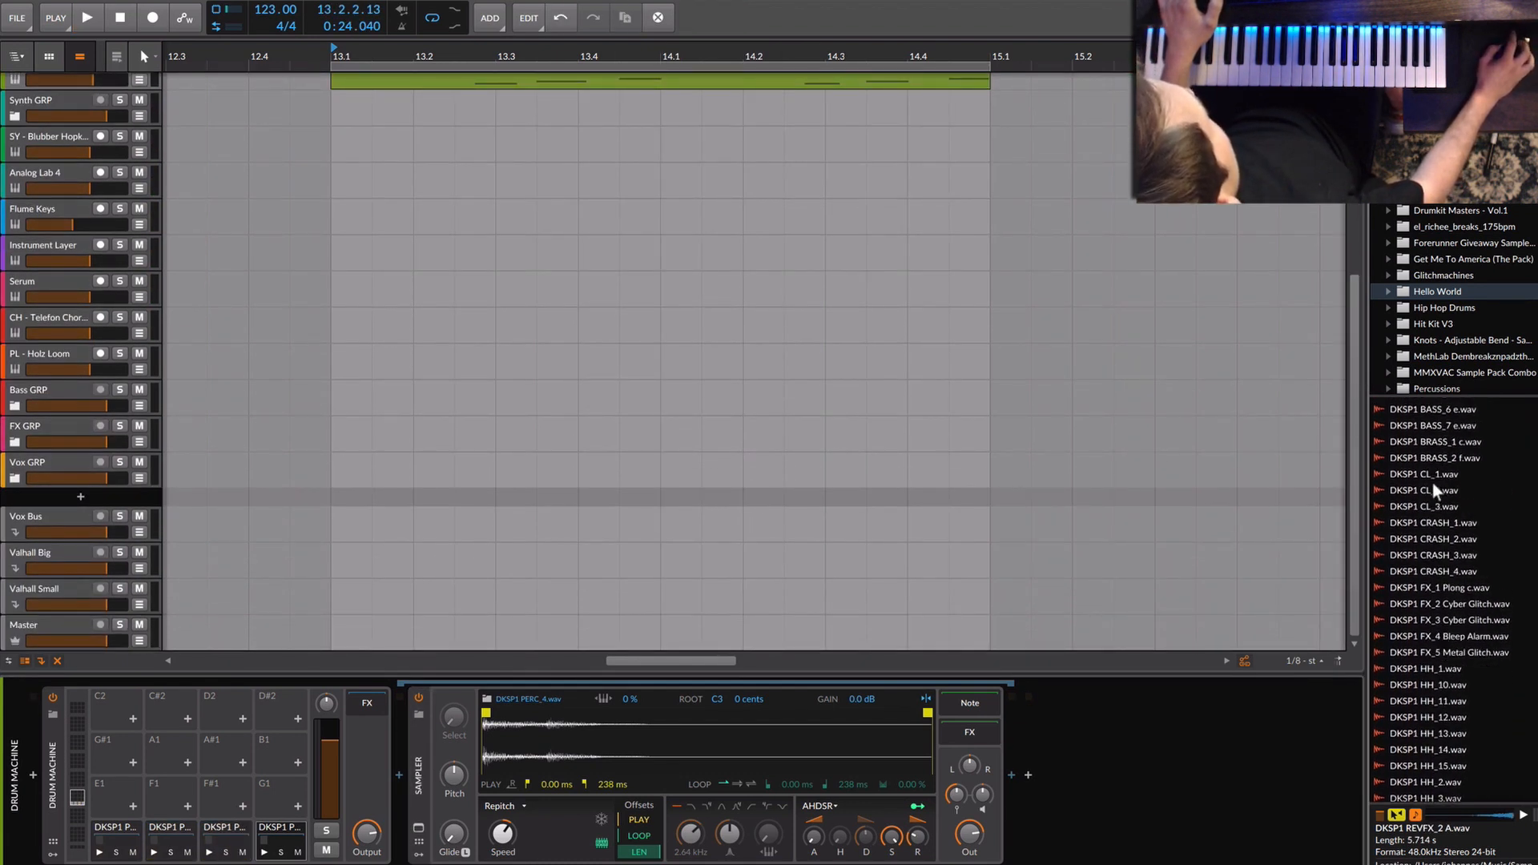
scroll(1436, 491, up, 3)
click(1483, 442)
drag(1478, 412, 614, 423)
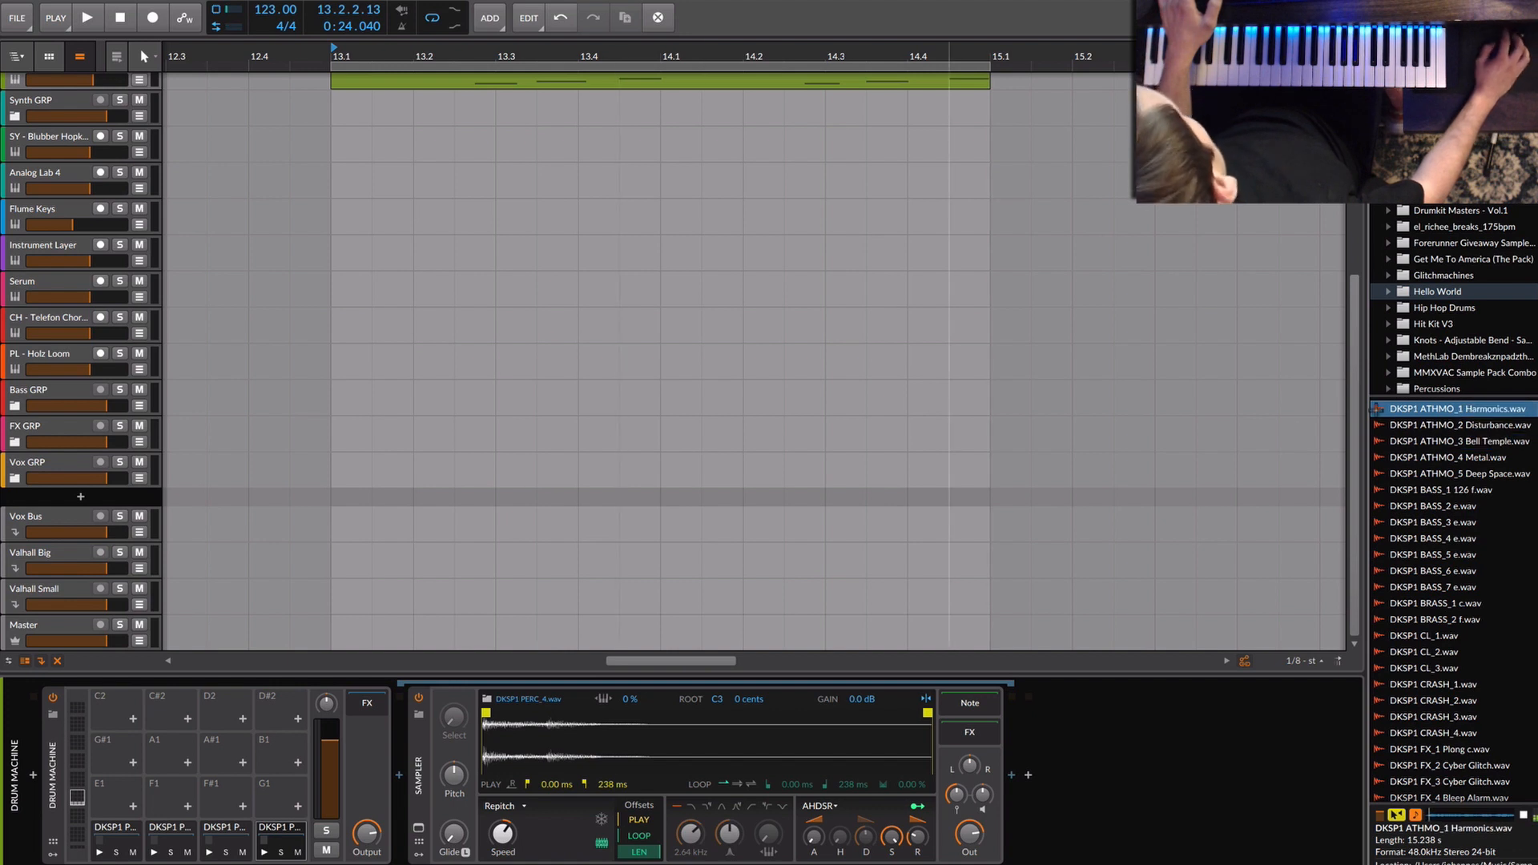
drag(1454, 417, 337, 503)
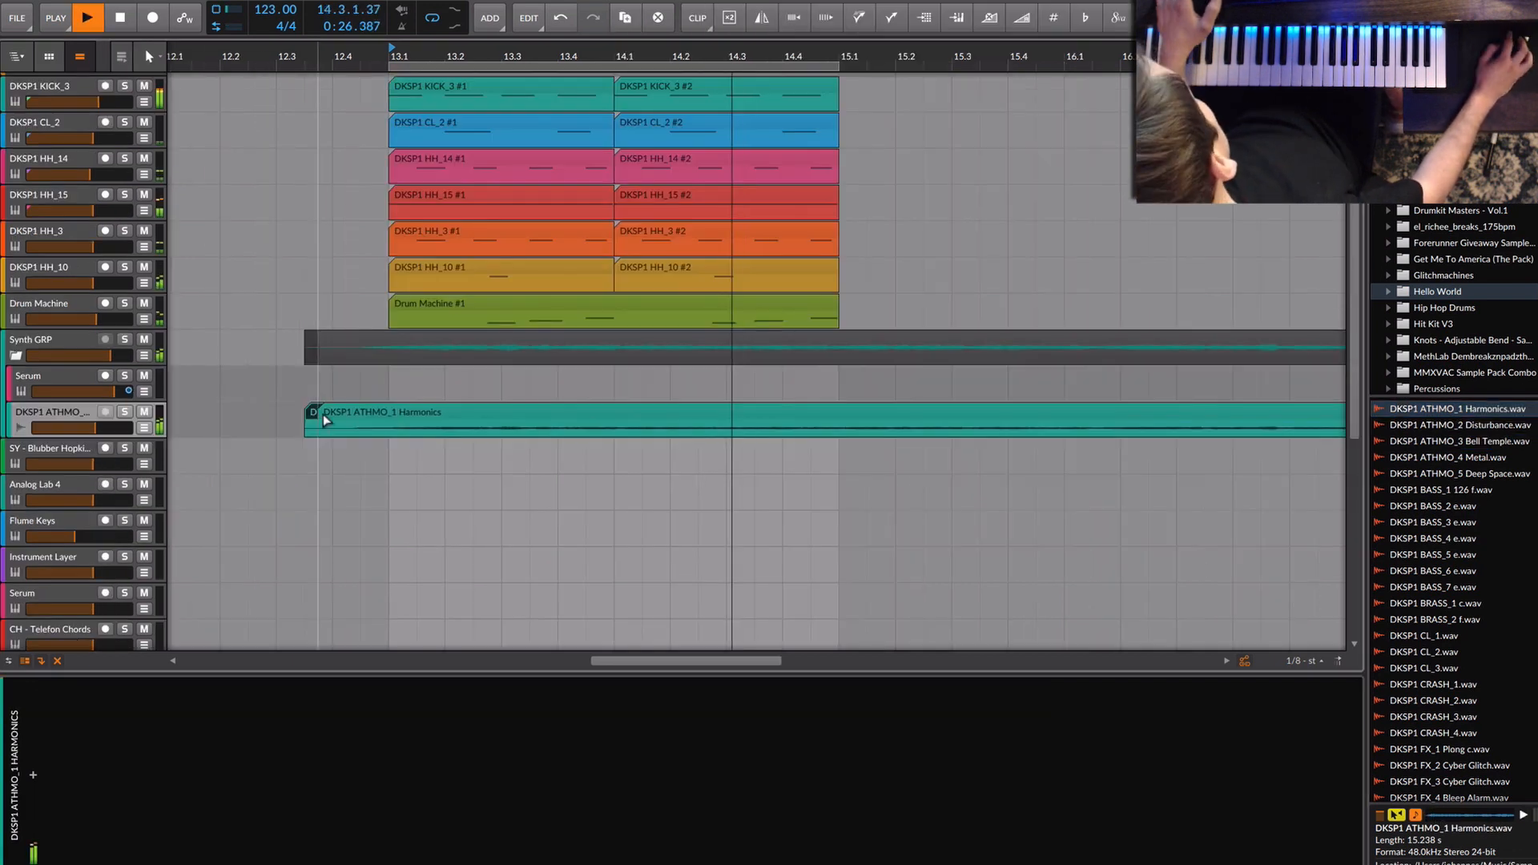
drag(316, 414, 391, 417)
click(250, 418)
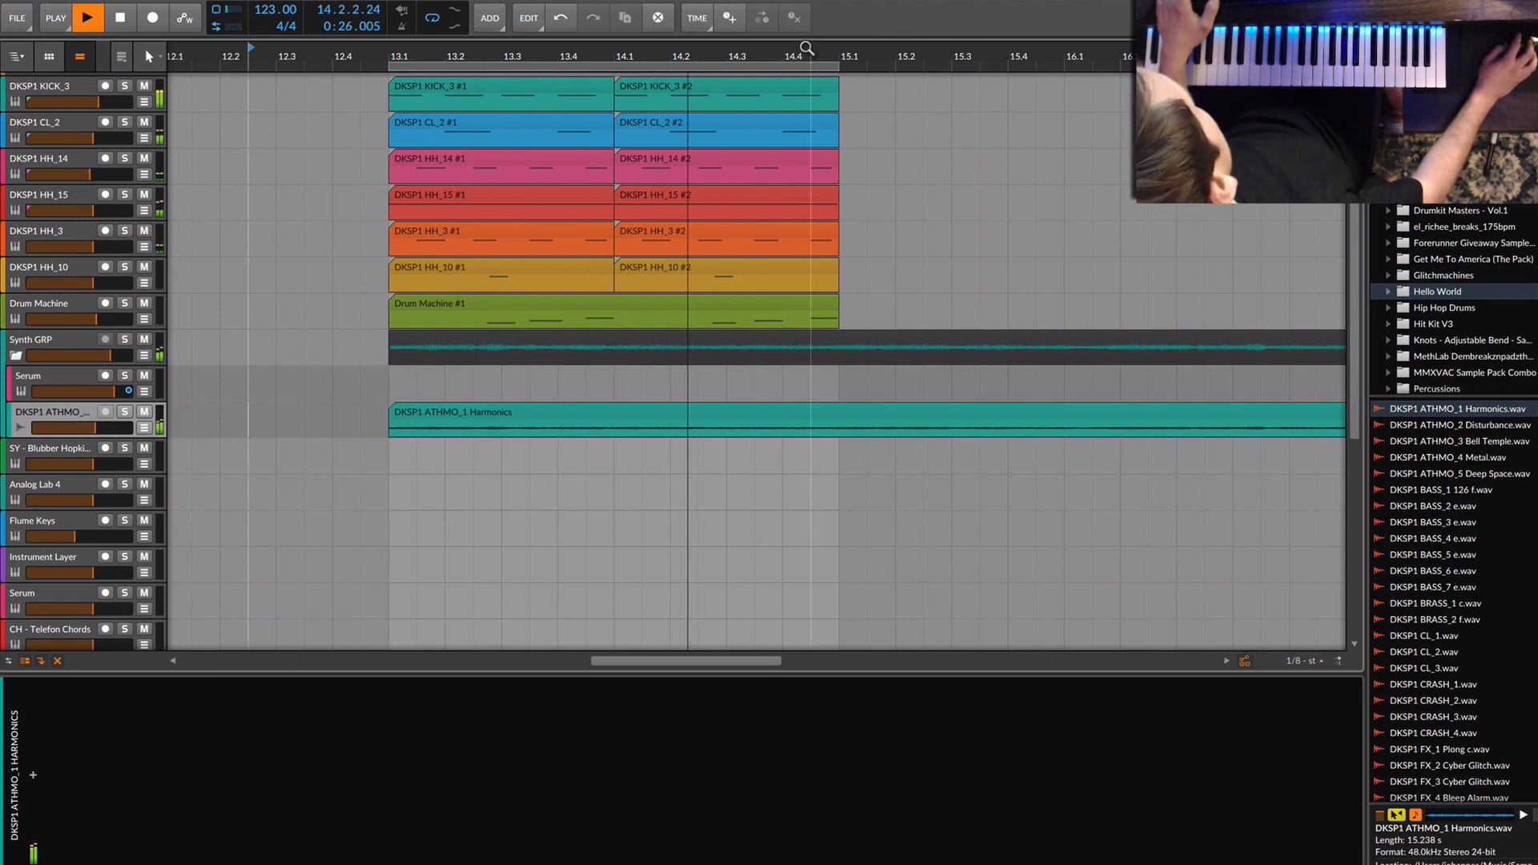
Audition the synth samples, comparing DKSP1 SYNTH_2 c.wav with DKSP1 SYNTH_3 e.wav.
key(minus)
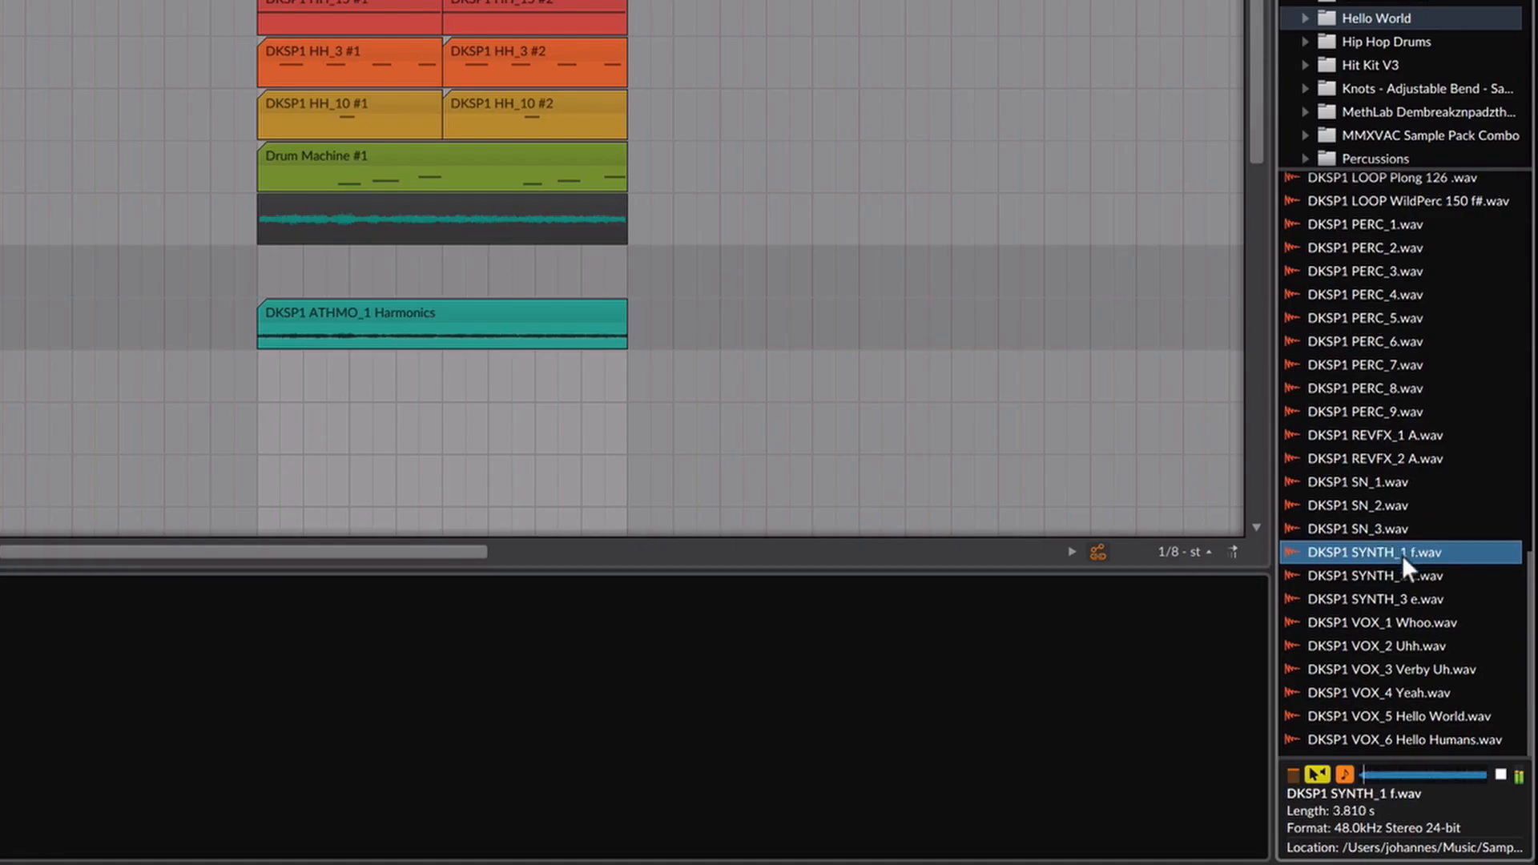
click(1398, 576)
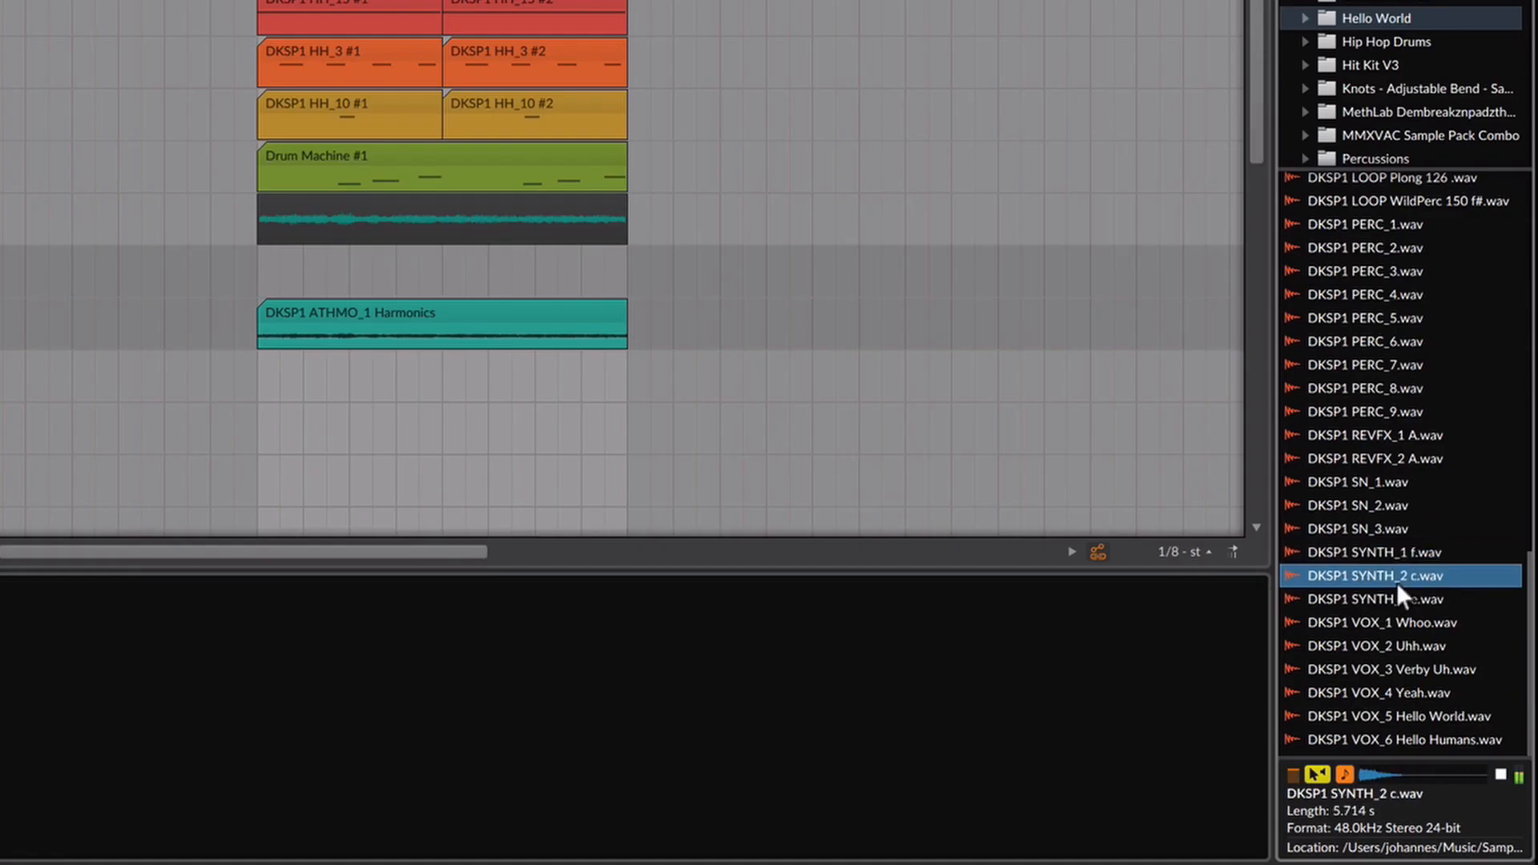
click(1397, 601)
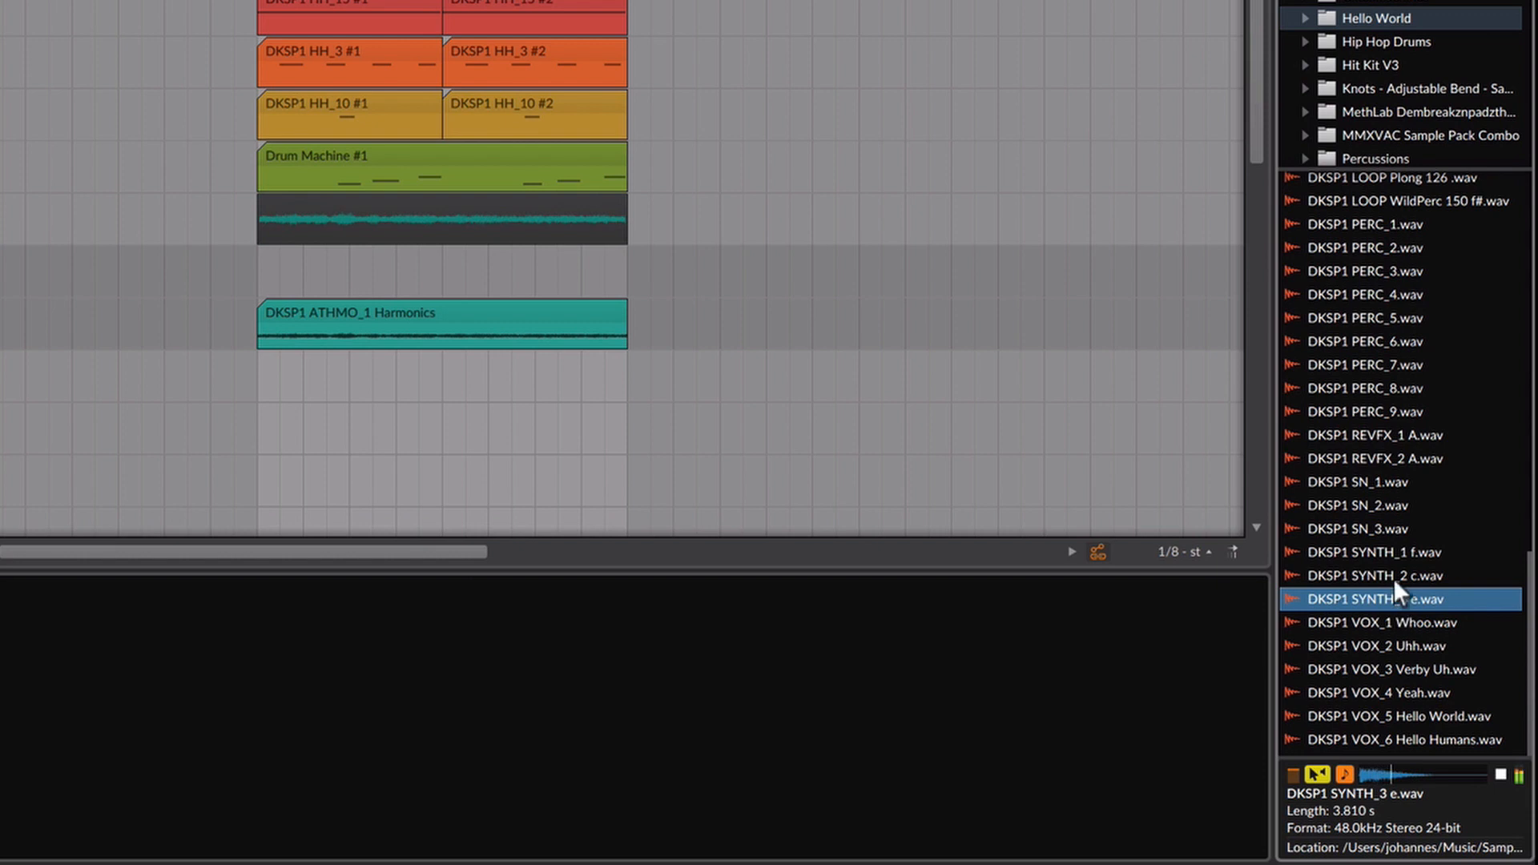
click(1394, 576)
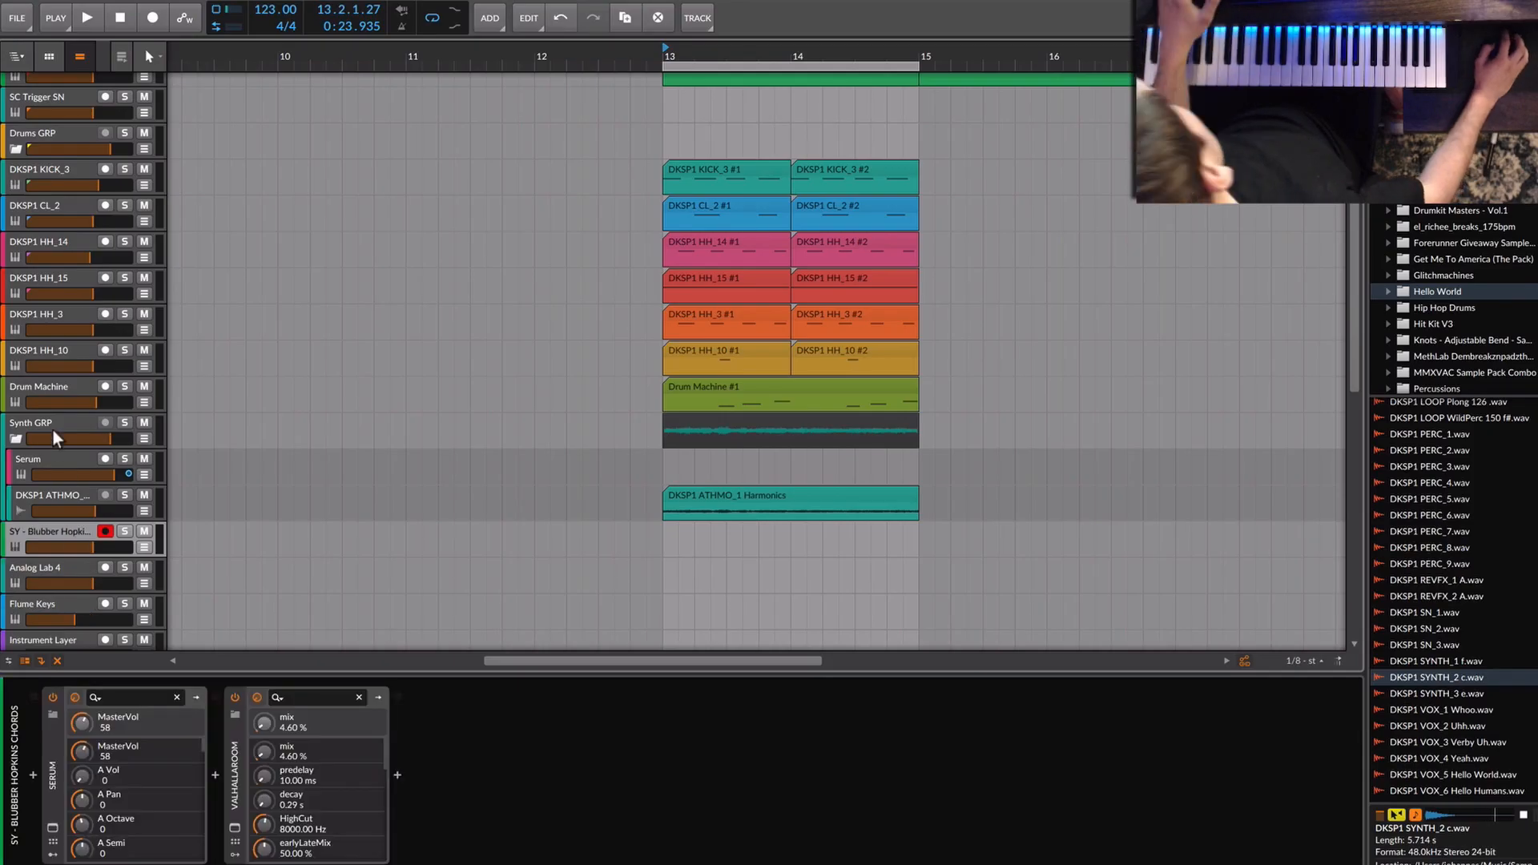
Place DKSP1 SYNTH_2 c.wav at bar 13 on a new audio track heading Synth GRP and set its ValhallaRoom decay to 5.22 s.
click(48, 425)
right_click(46, 426)
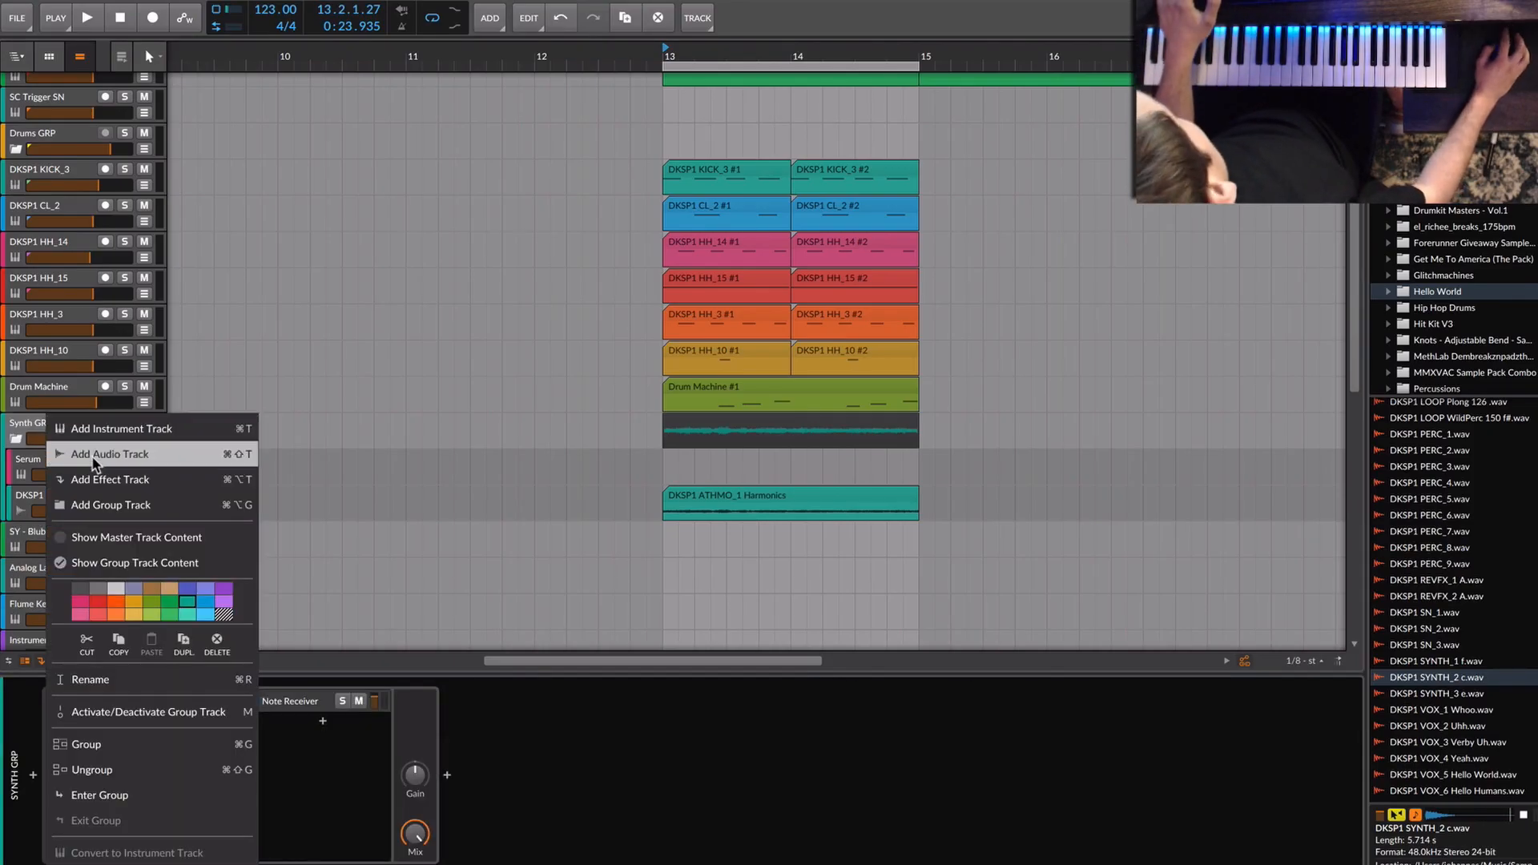
click(130, 420)
drag(74, 522, 68, 449)
drag(1410, 681, 667, 468)
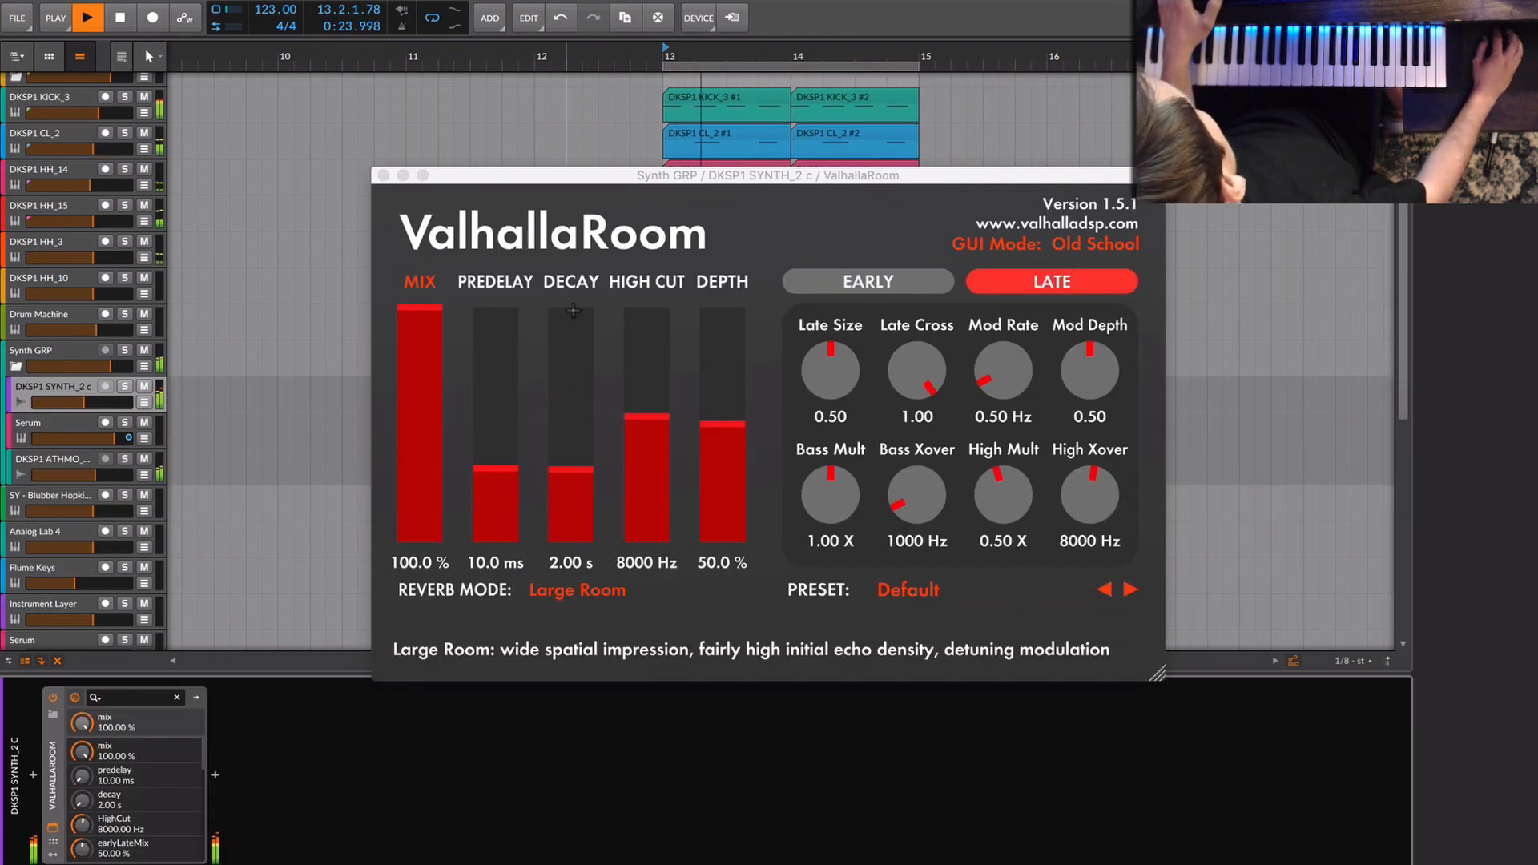
drag(584, 468, 586, 443)
click(383, 176)
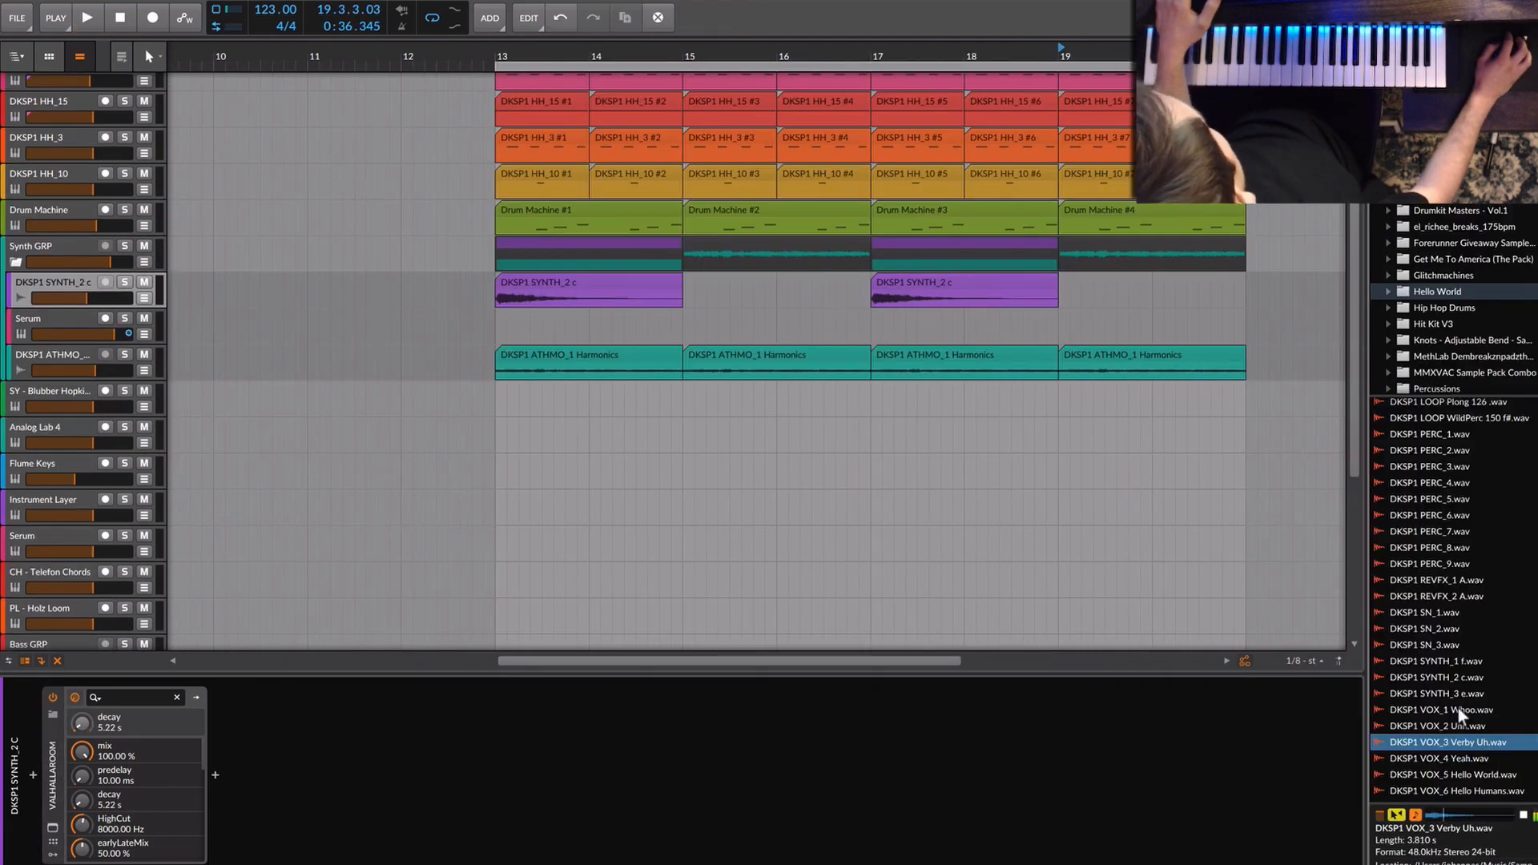
Place DKSP1 VOX_1 Whoo.wav on a new audio track above Analog Lab 4 and search for a delay effect to insert.
drag(1459, 710, 517, 412)
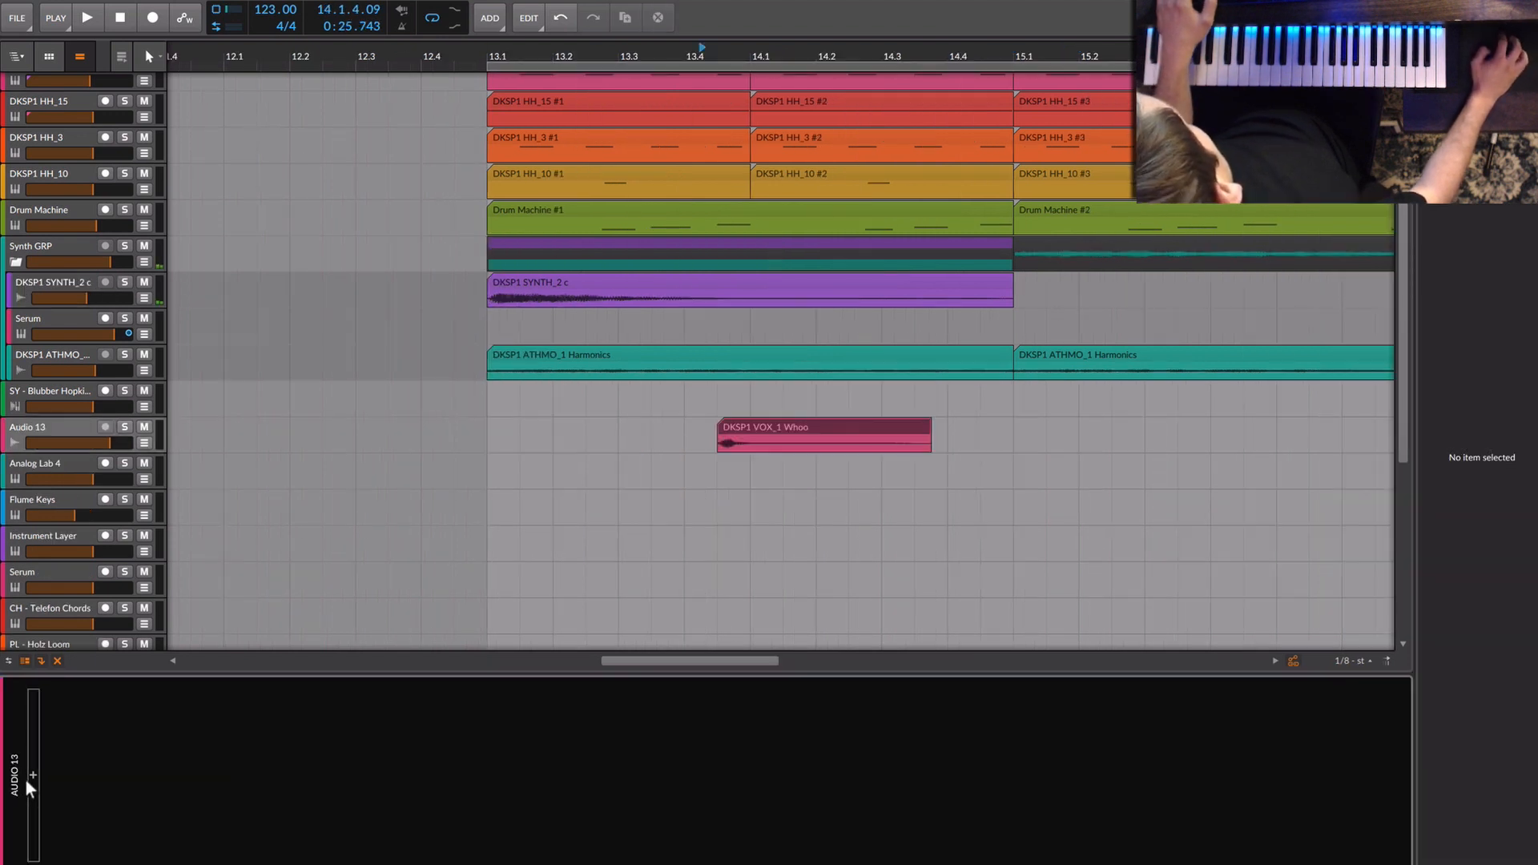
click(29, 777)
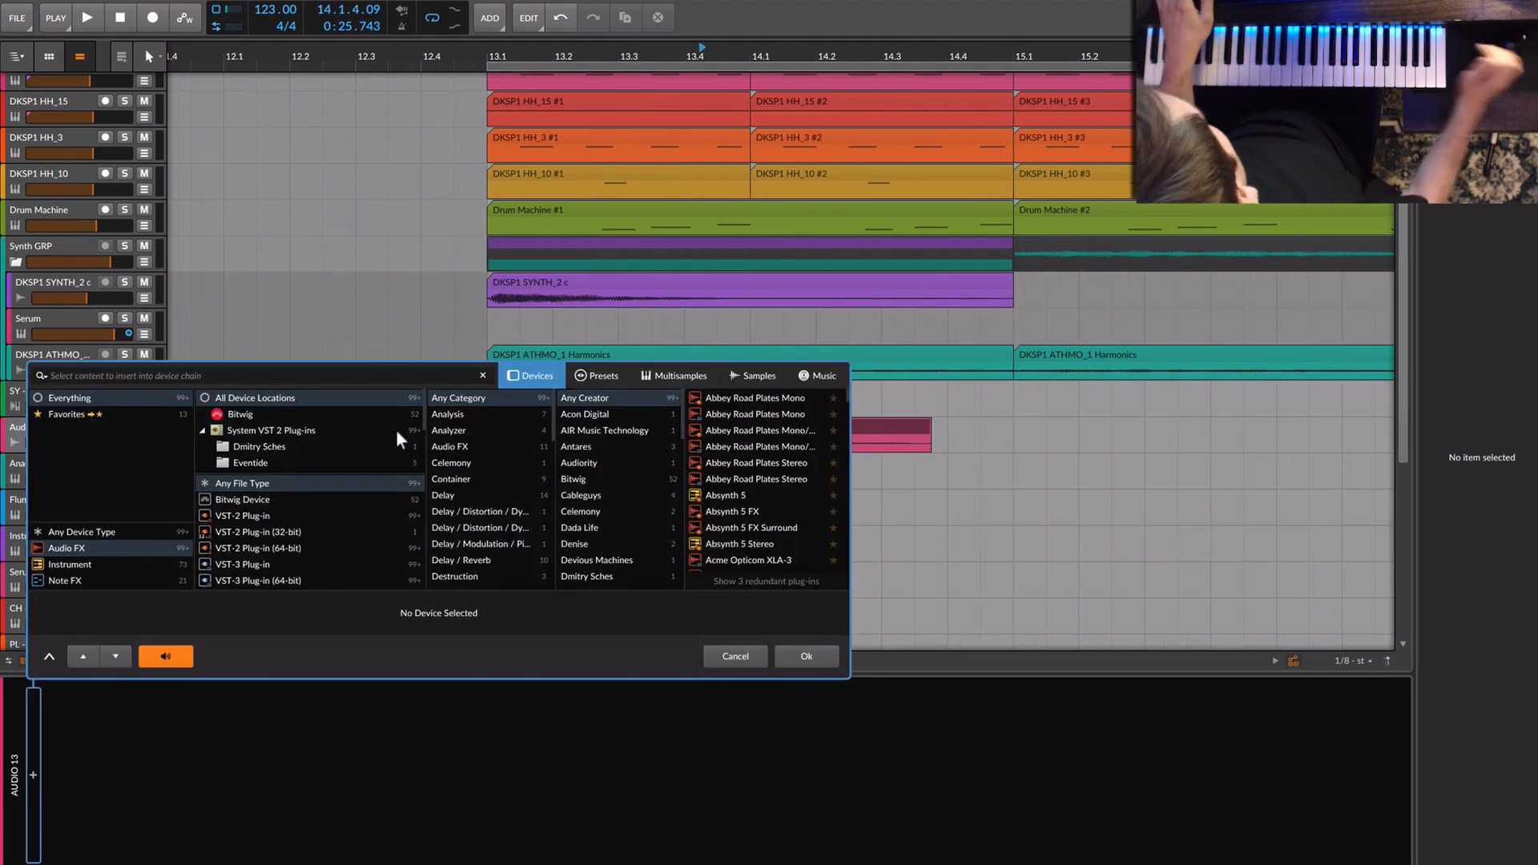
text(delay)
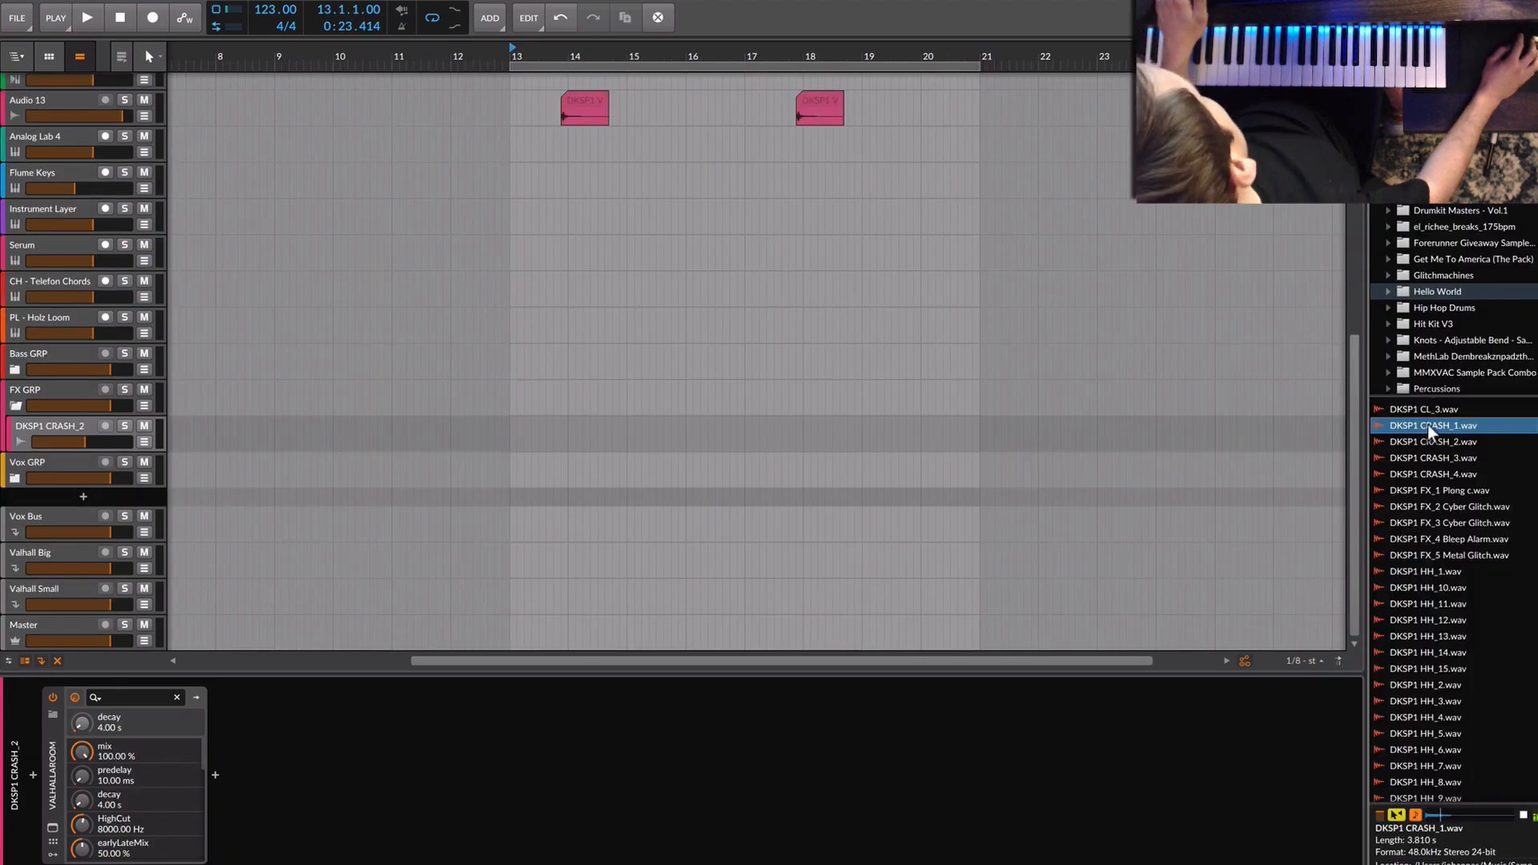
Place DKSP1 CRASH_1.wav at bar 13 on the DKSP1 CRASH_2 track, play it back and select the crash clip.
drag(1428, 425, 516, 448)
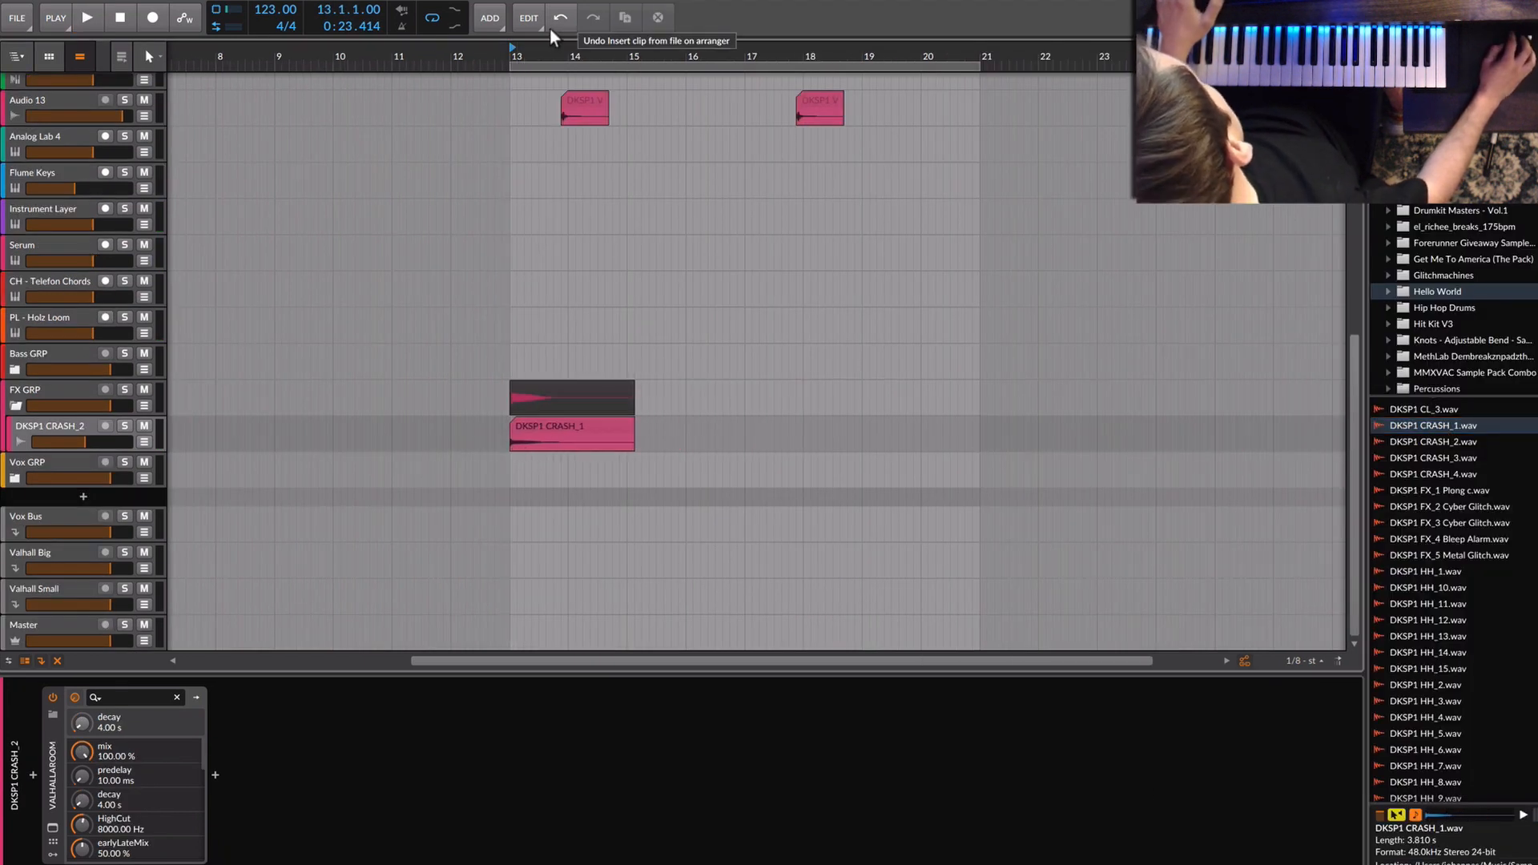
drag(531, 45, 530, 72)
key(space)
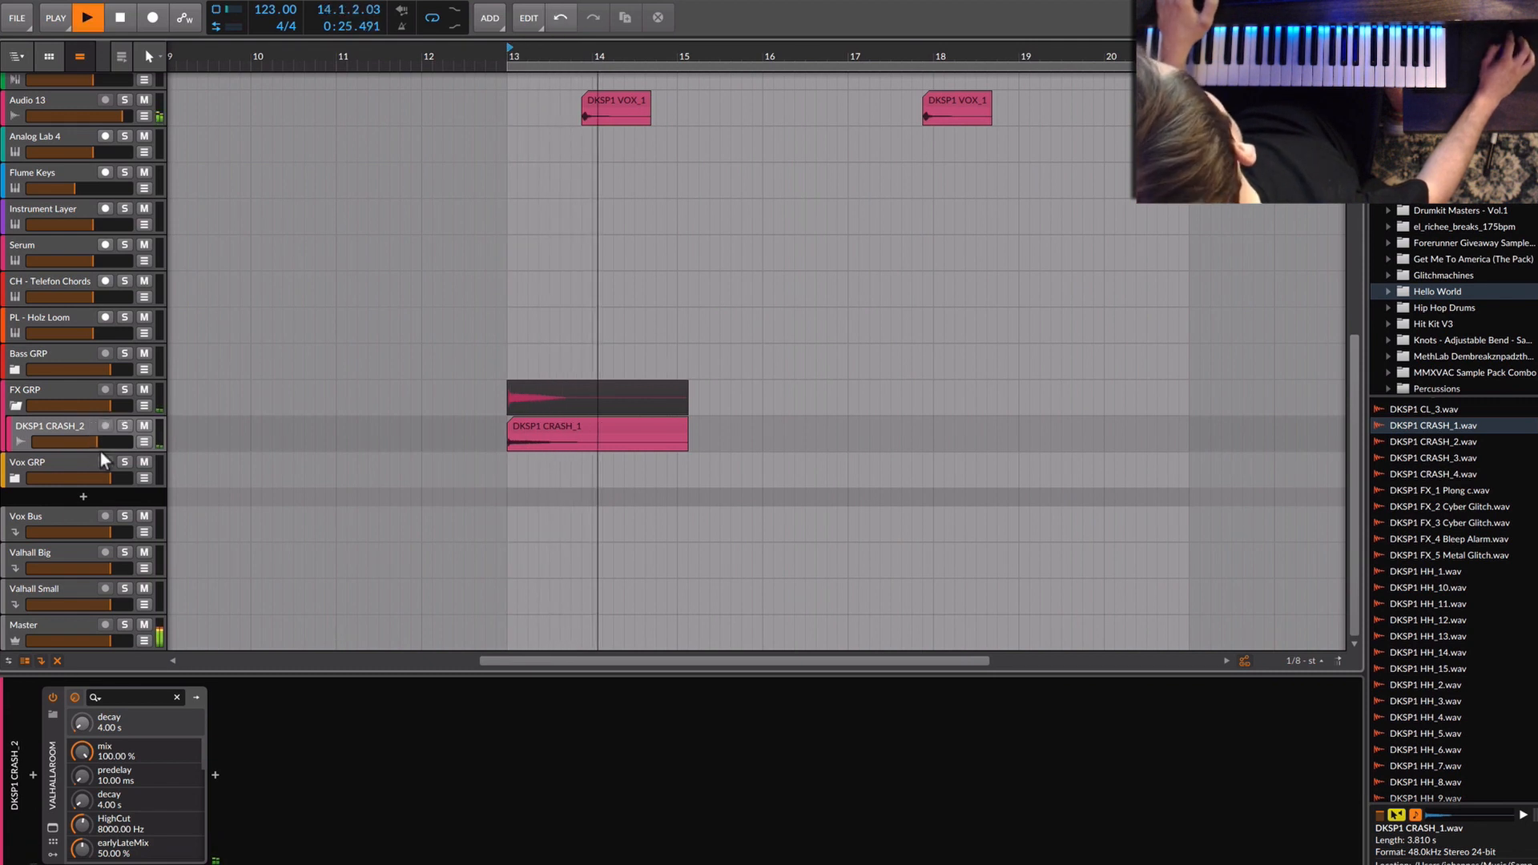
click(633, 439)
click(575, 428)
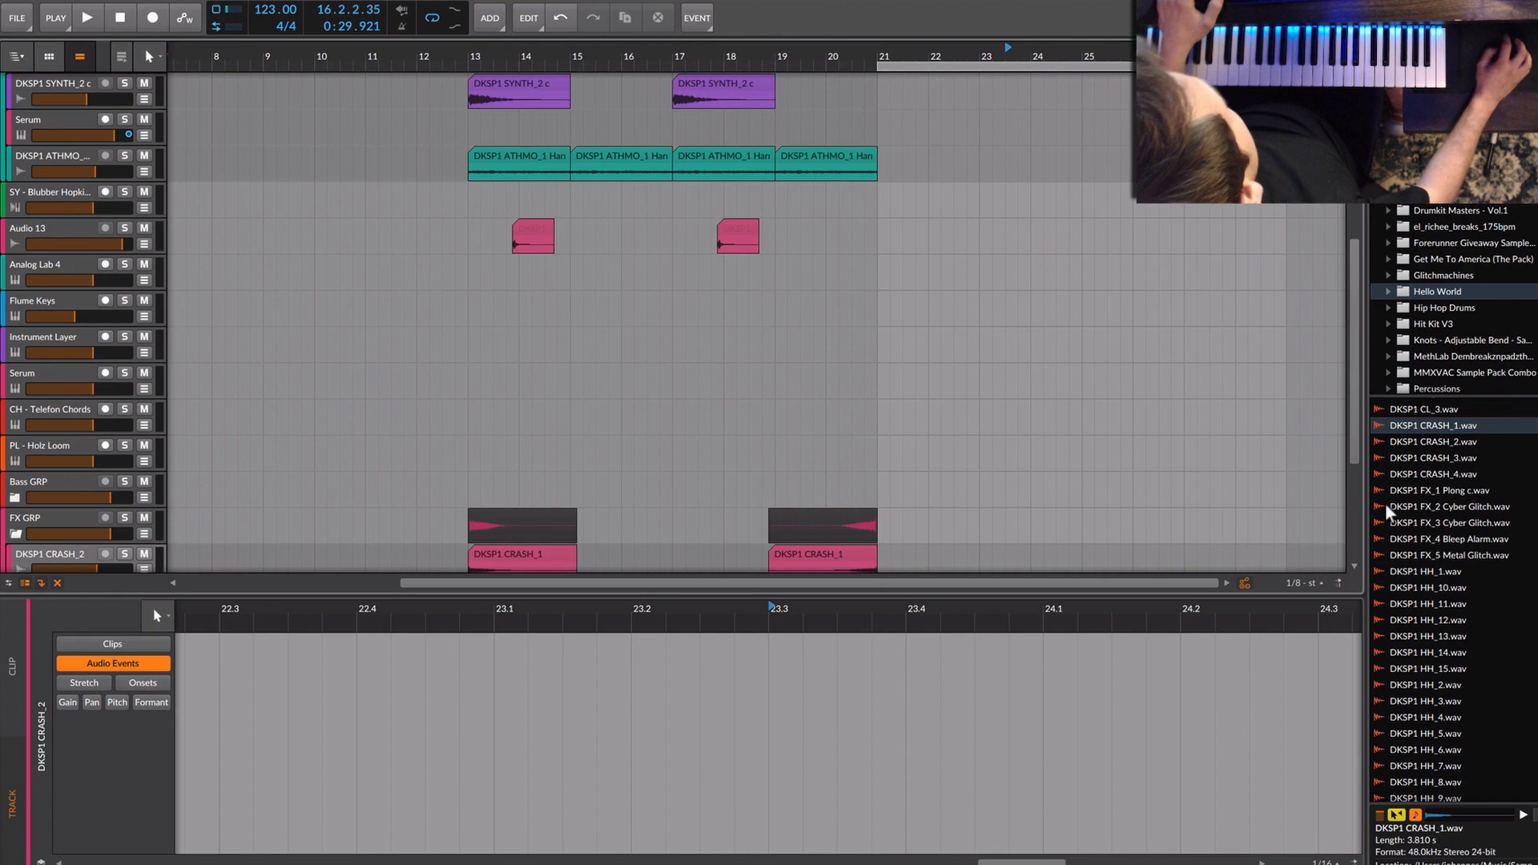
Audition the bass samples in the Hello World folder, comparing DKSP1 BASS_1 to BASS_7.
scroll(1426, 513, down, 4)
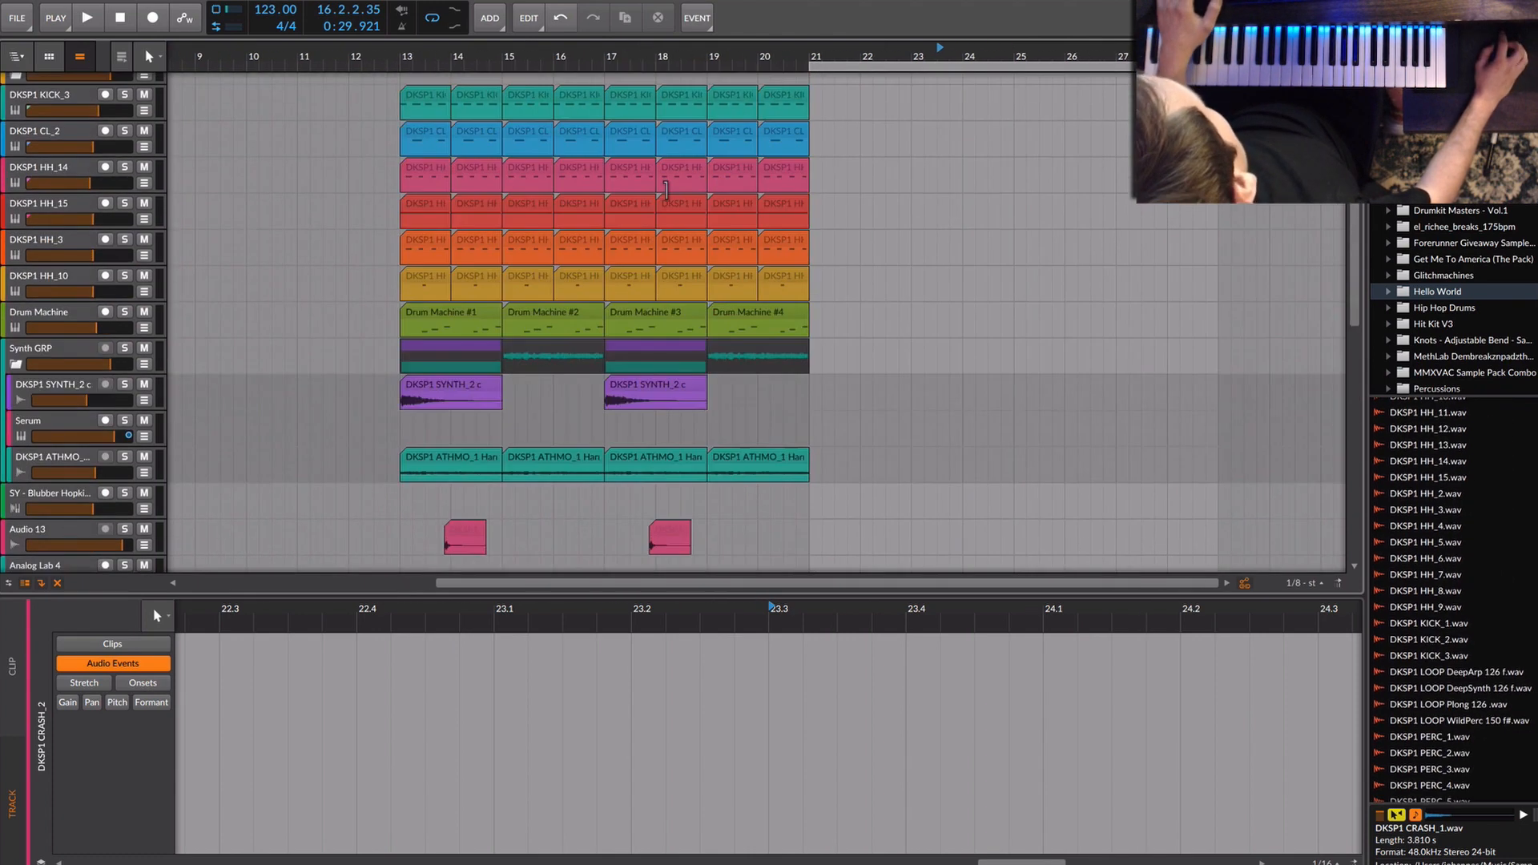
scroll(261, 224, up, 3)
scroll(1397, 274, up, 2)
click(1430, 370)
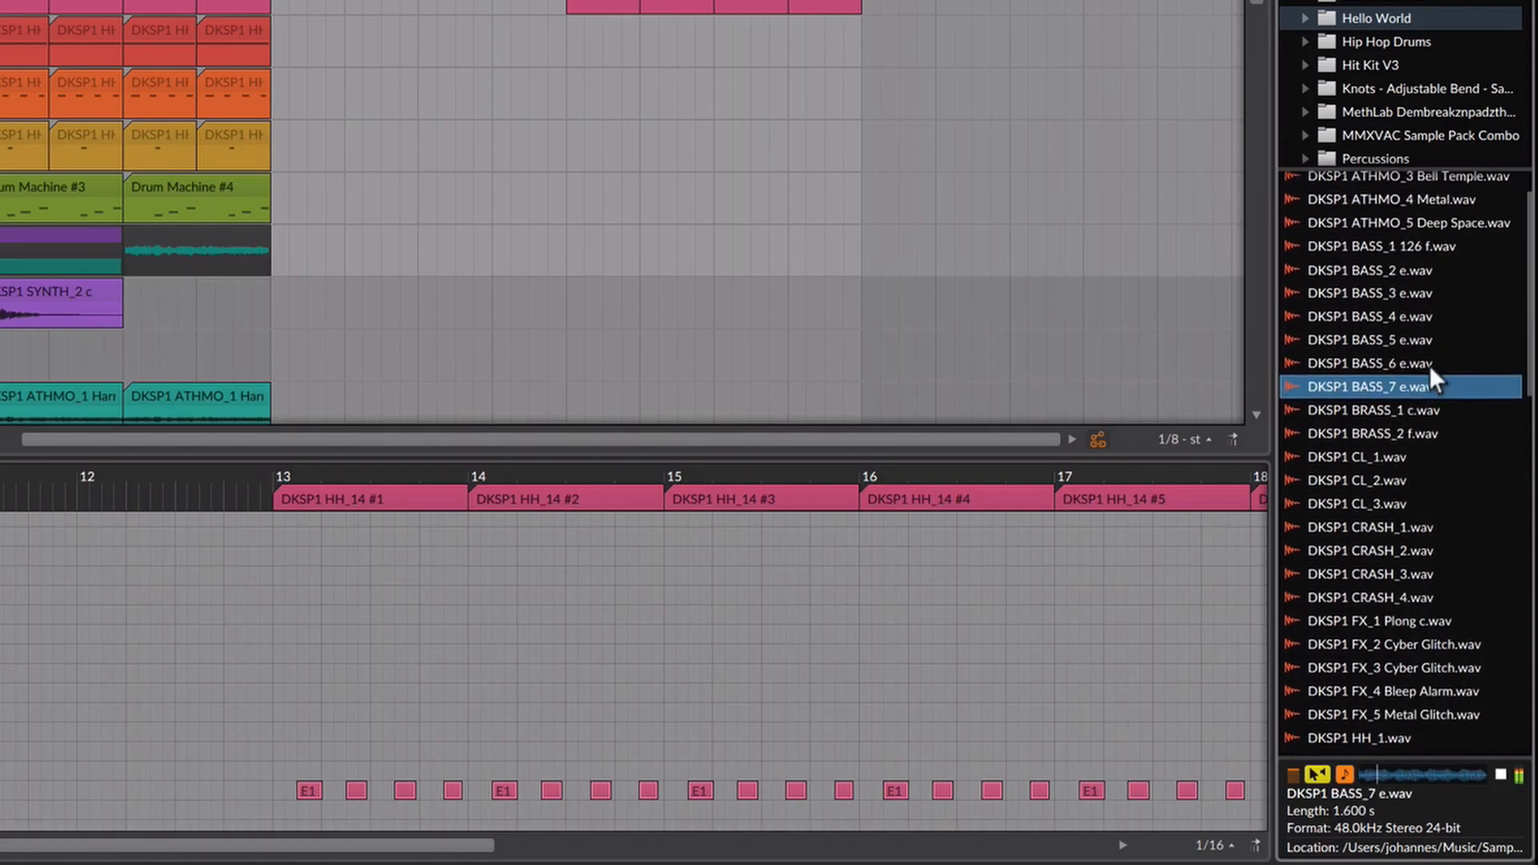
click(1386, 294)
click(1387, 271)
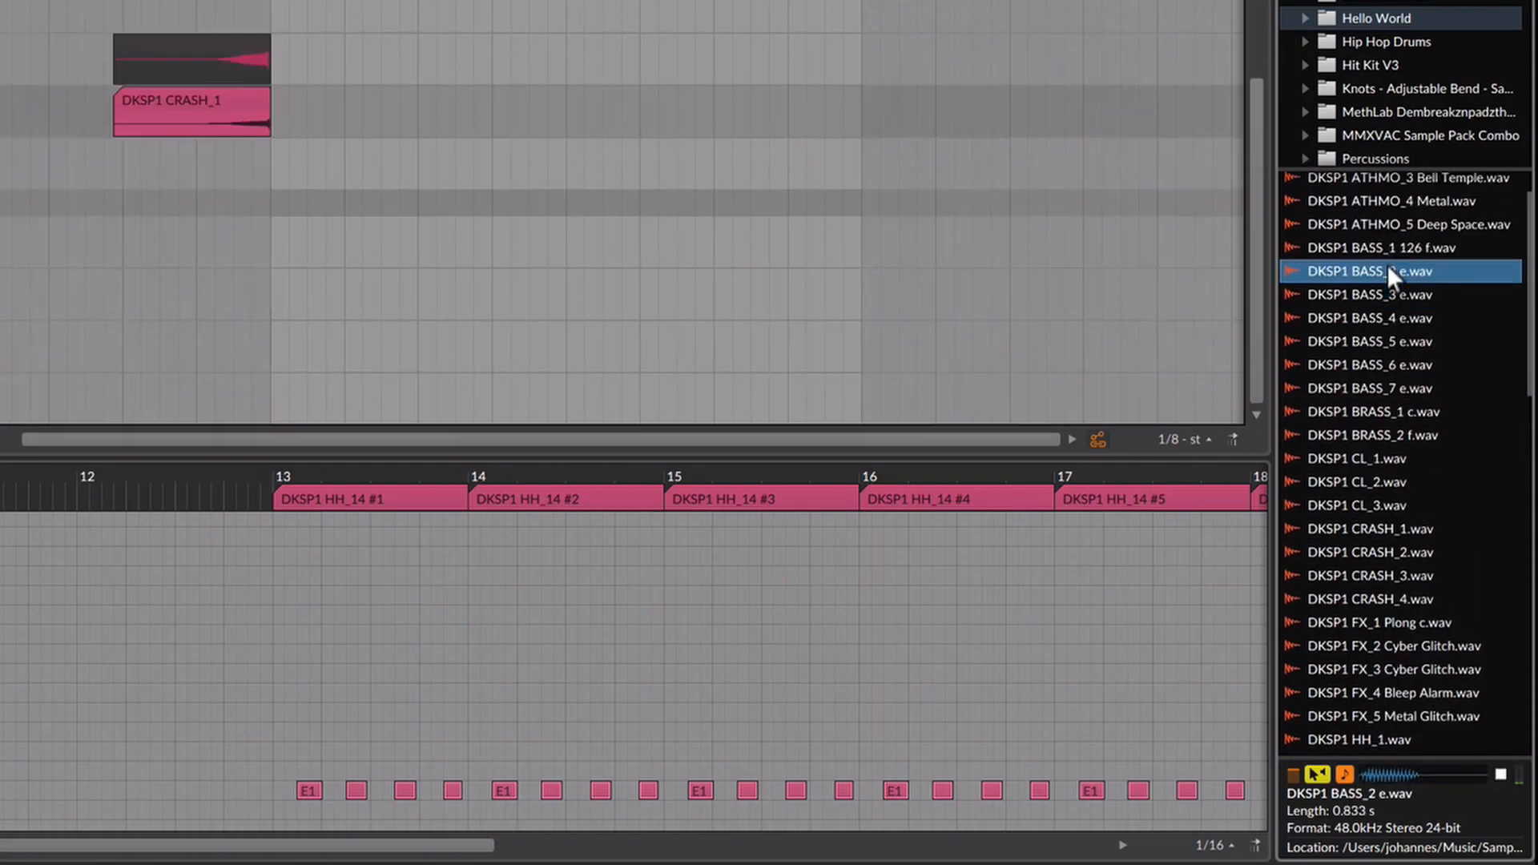
click(1387, 245)
click(1394, 319)
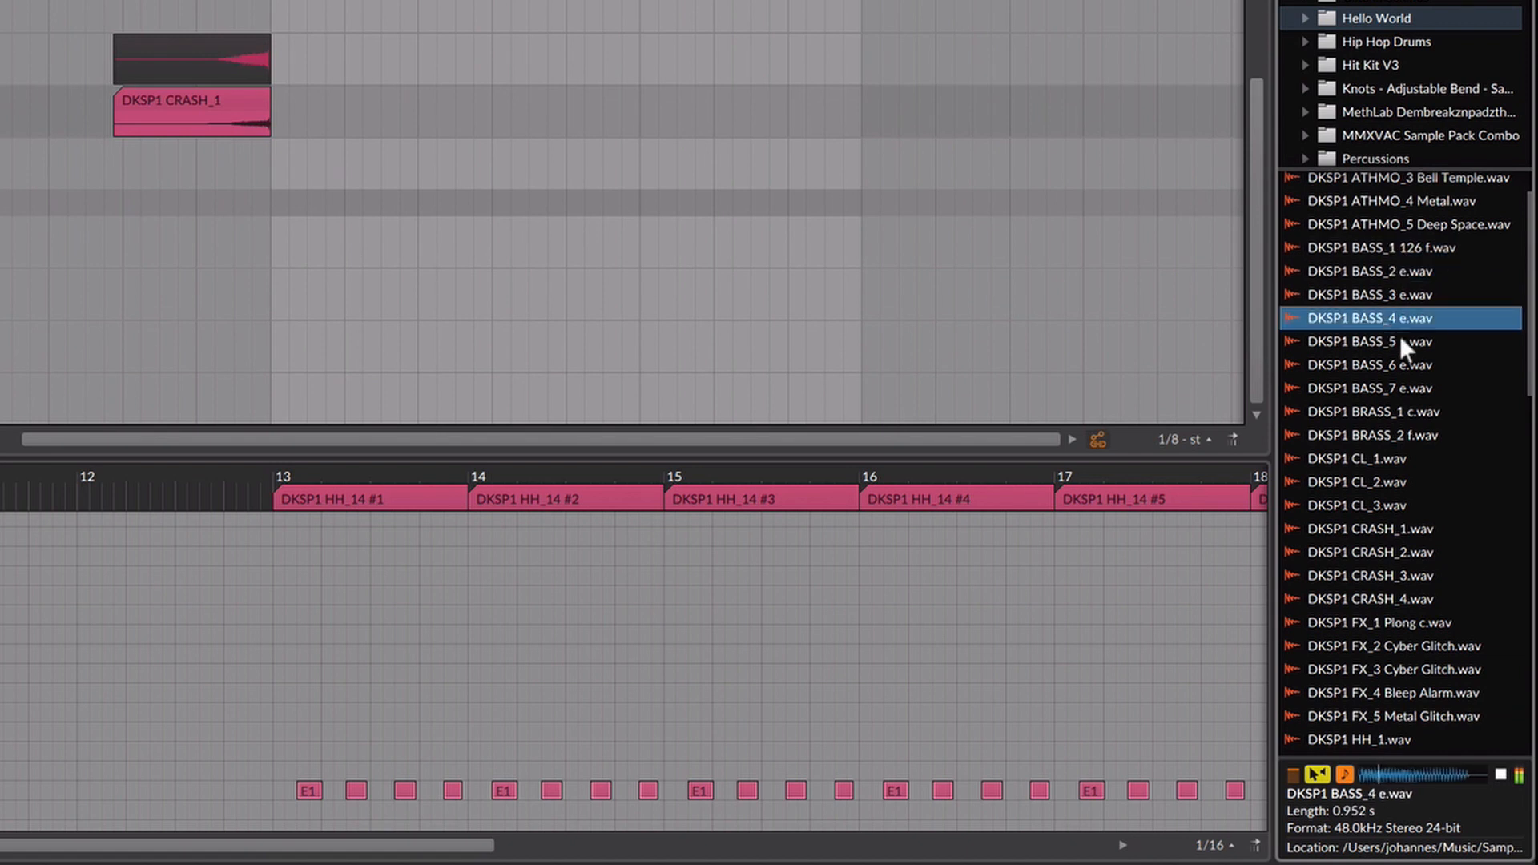
click(1399, 343)
click(1392, 367)
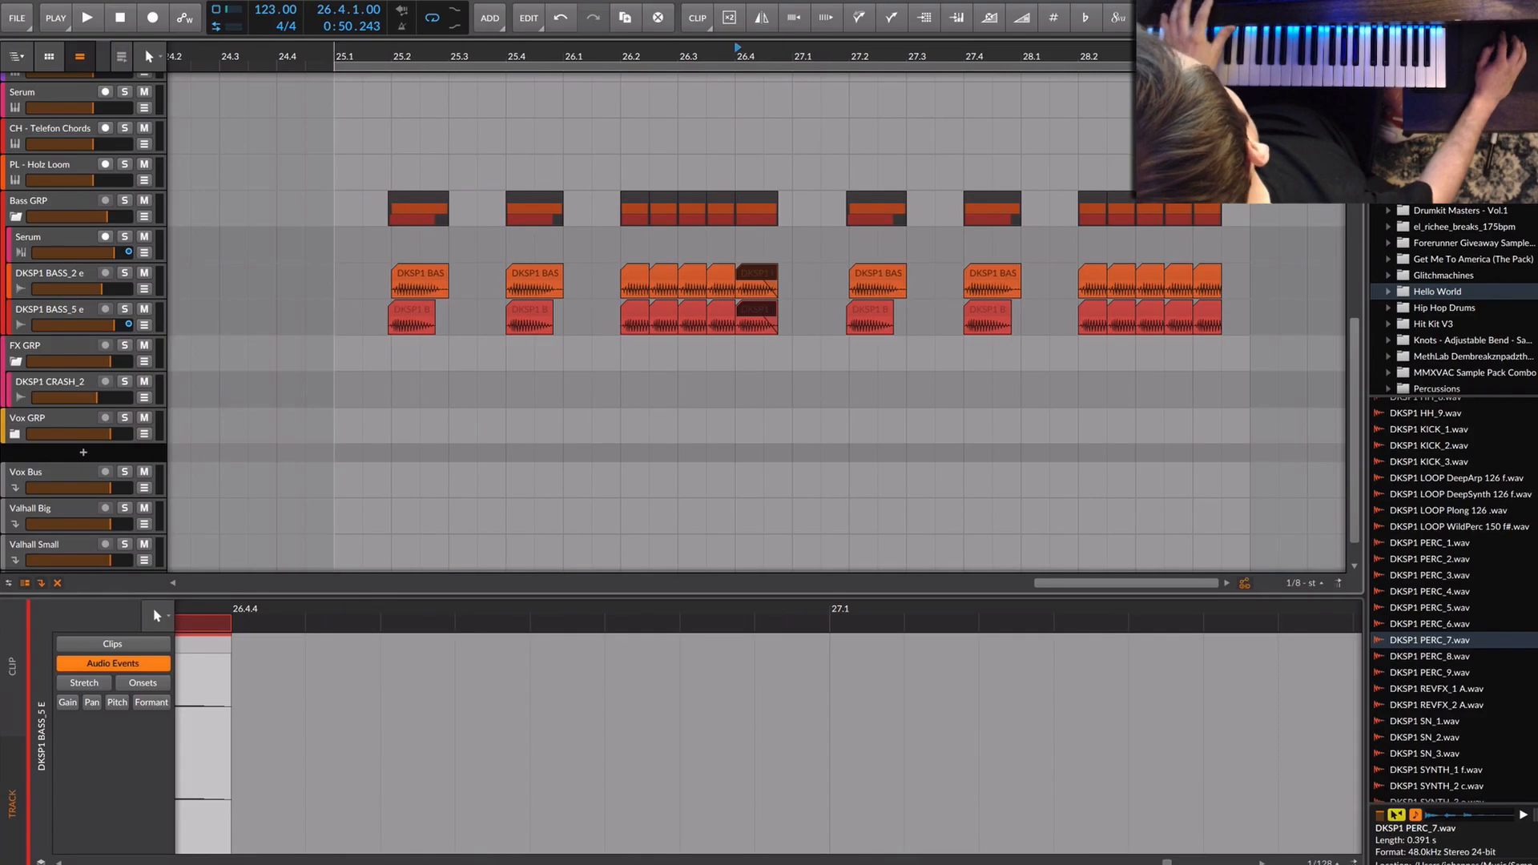
Play the bass pattern and delete the clips from bar 27 onward on the DKSP1 BASS_2 e and DKSP1 BASS_5 e tracks.
key(space)
drag(1293, 383, 796, 149)
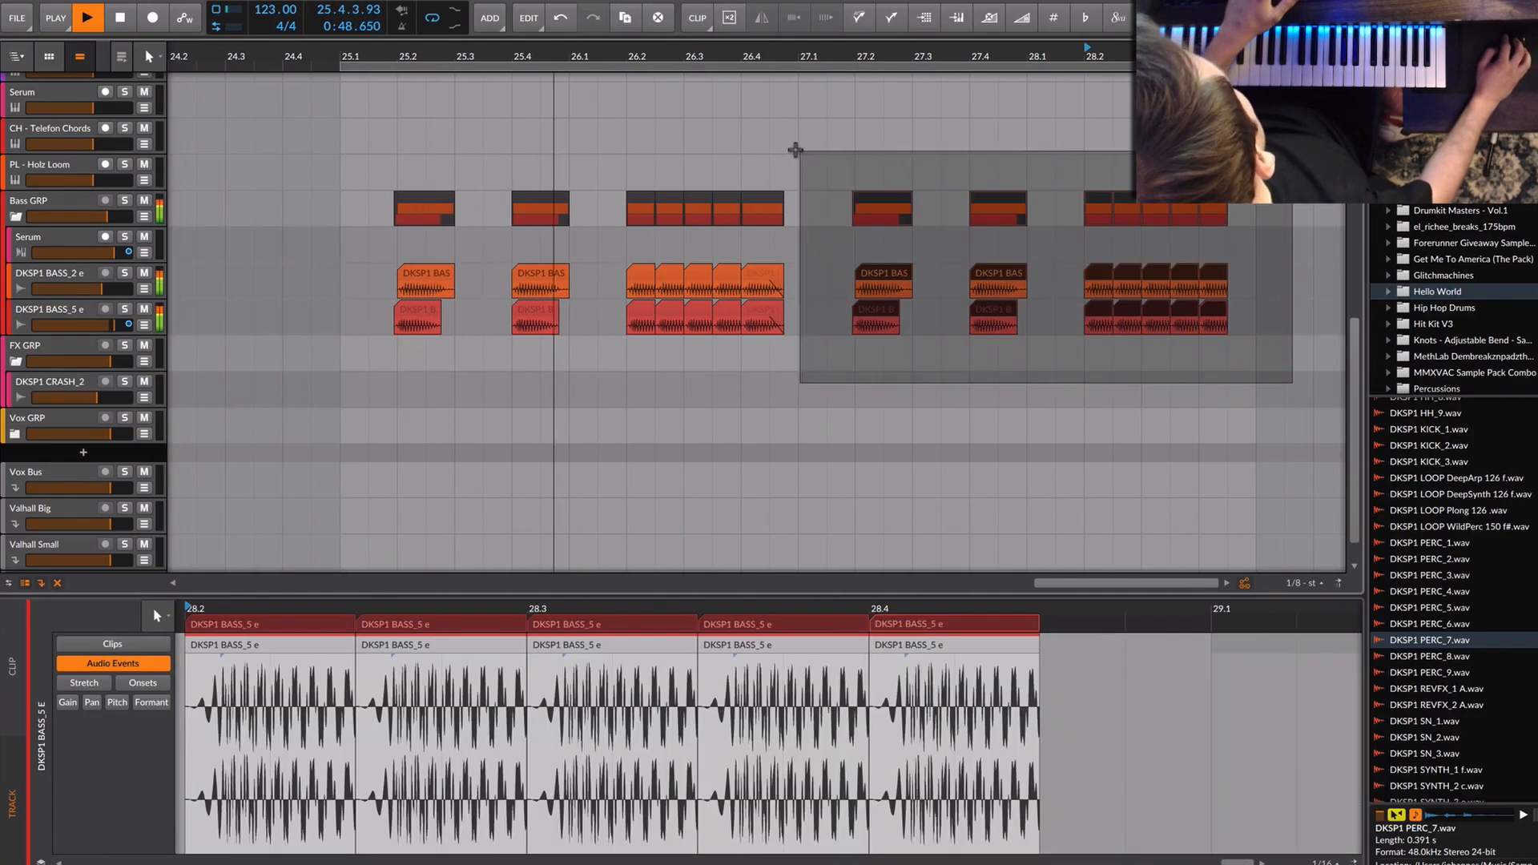
key(Delete)
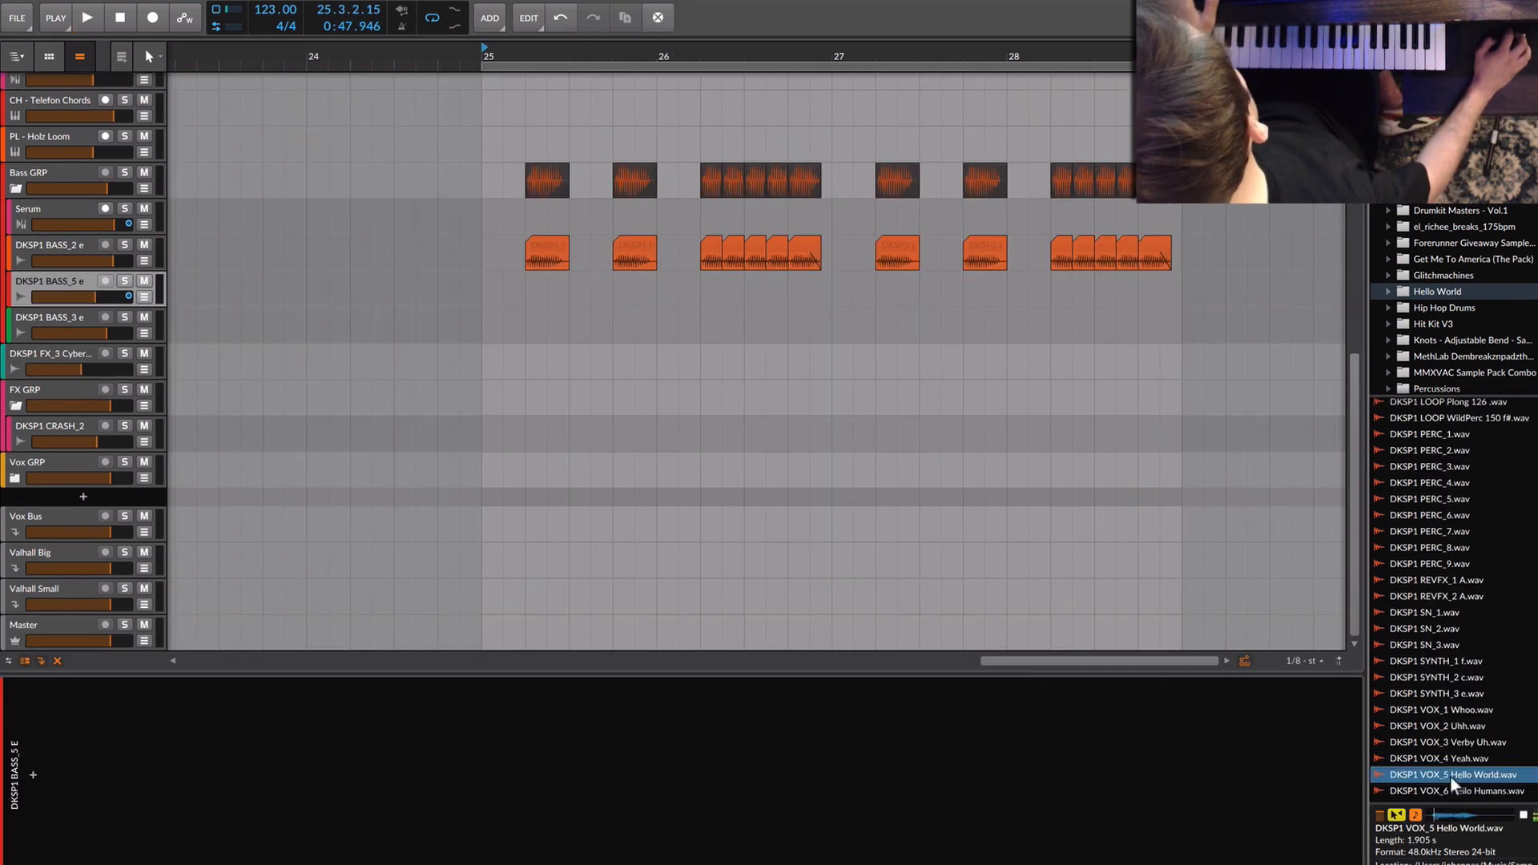
Place DKSP1 VOX_5 Hello World.wav on a new audio track below Vox GRP, leading into bar 25, and run the transport.
drag(1442, 775, 450, 502)
key(space)
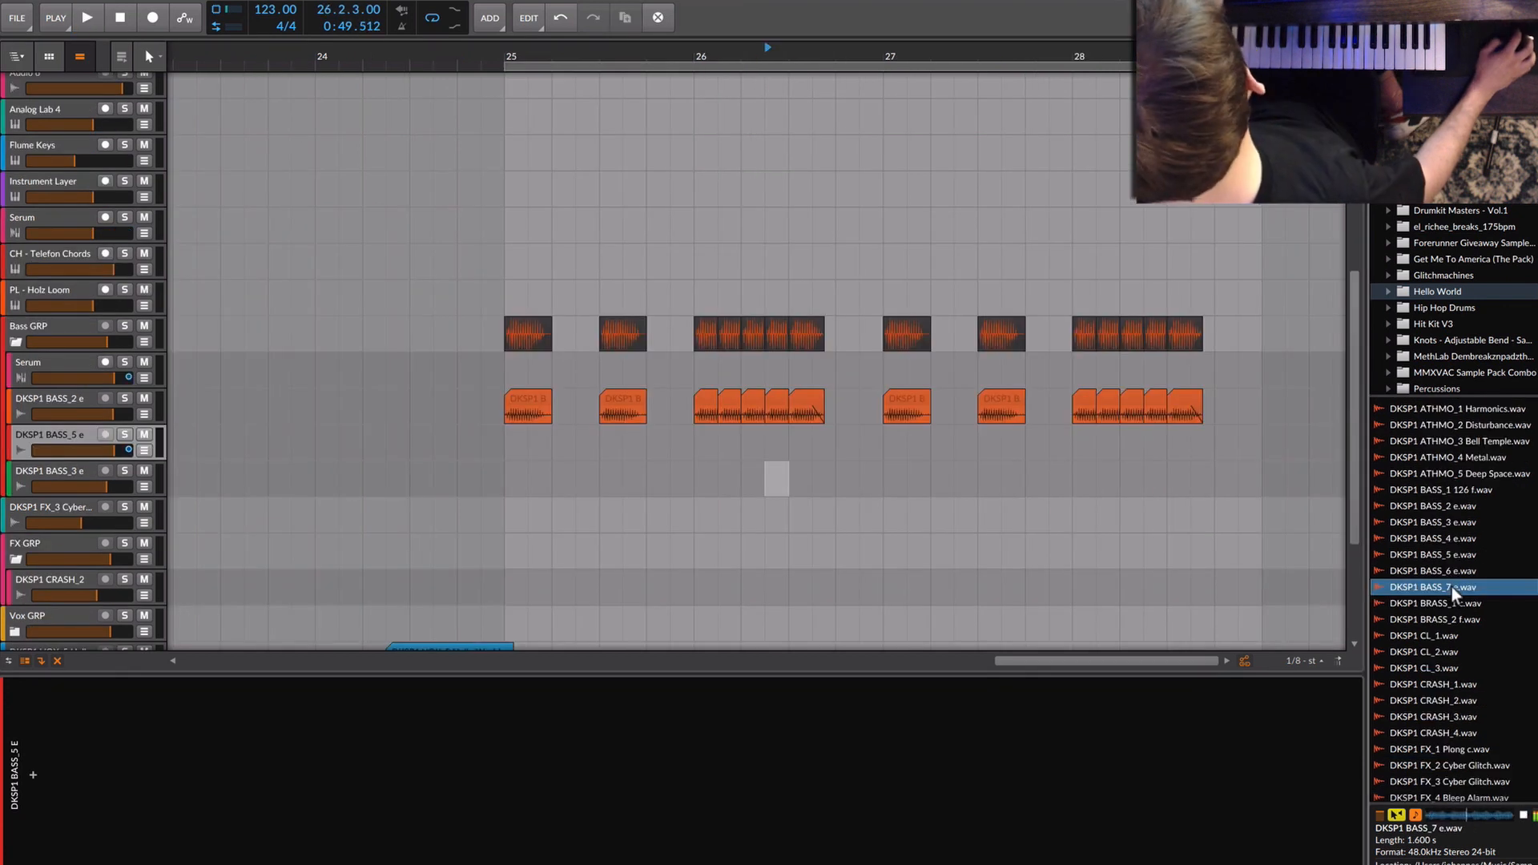
Fill the DKSP1 BASS_3 e track with DKSP1 BASS_7 e clips from 25.2 to 26.2 and play the new bass line.
drag(540, 536, 494, 479)
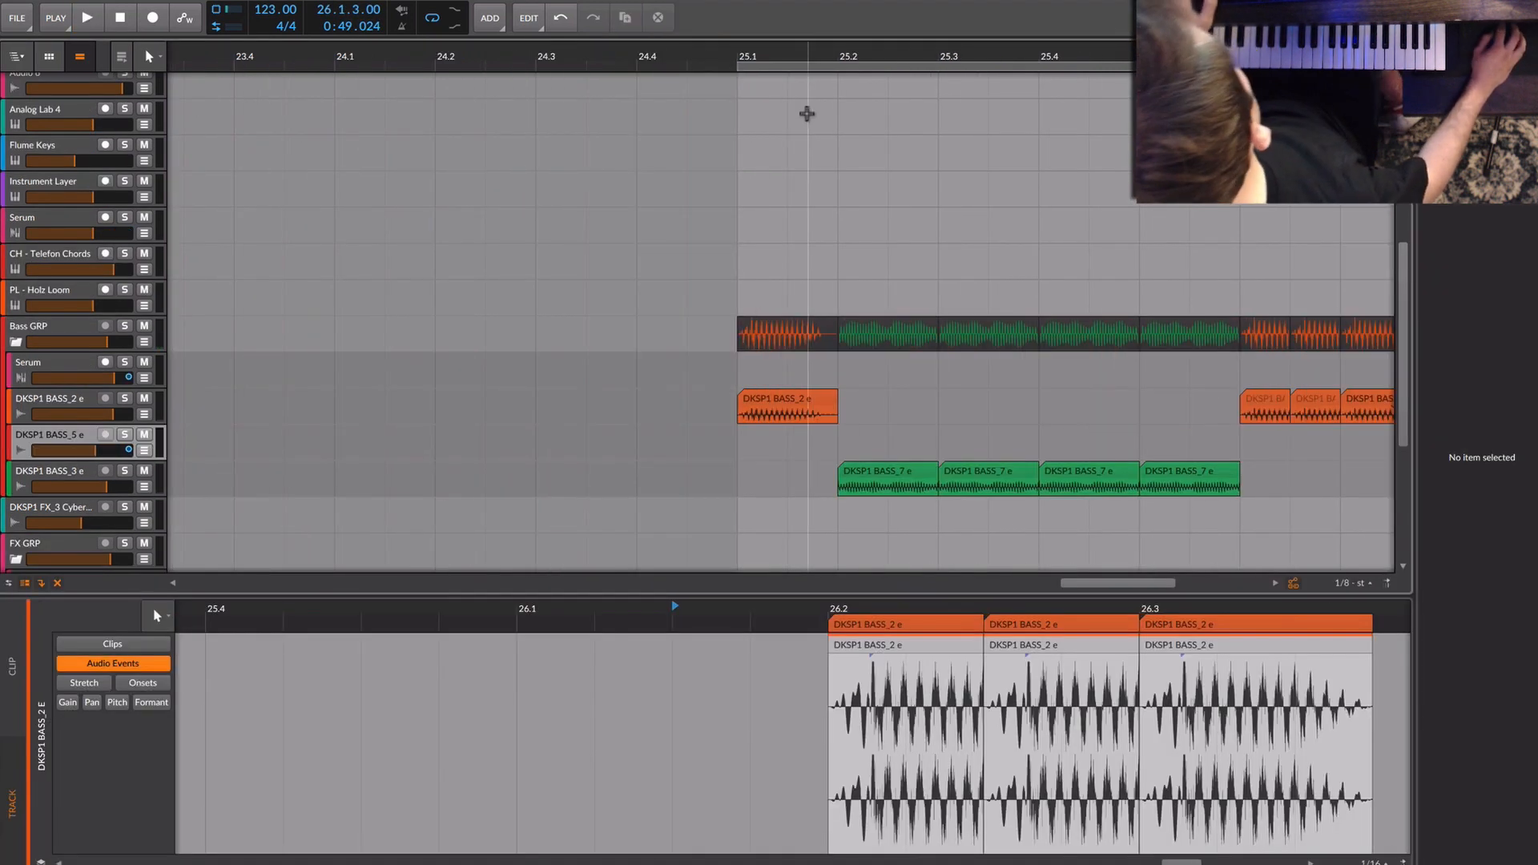
scroll(807, 114, right, 3)
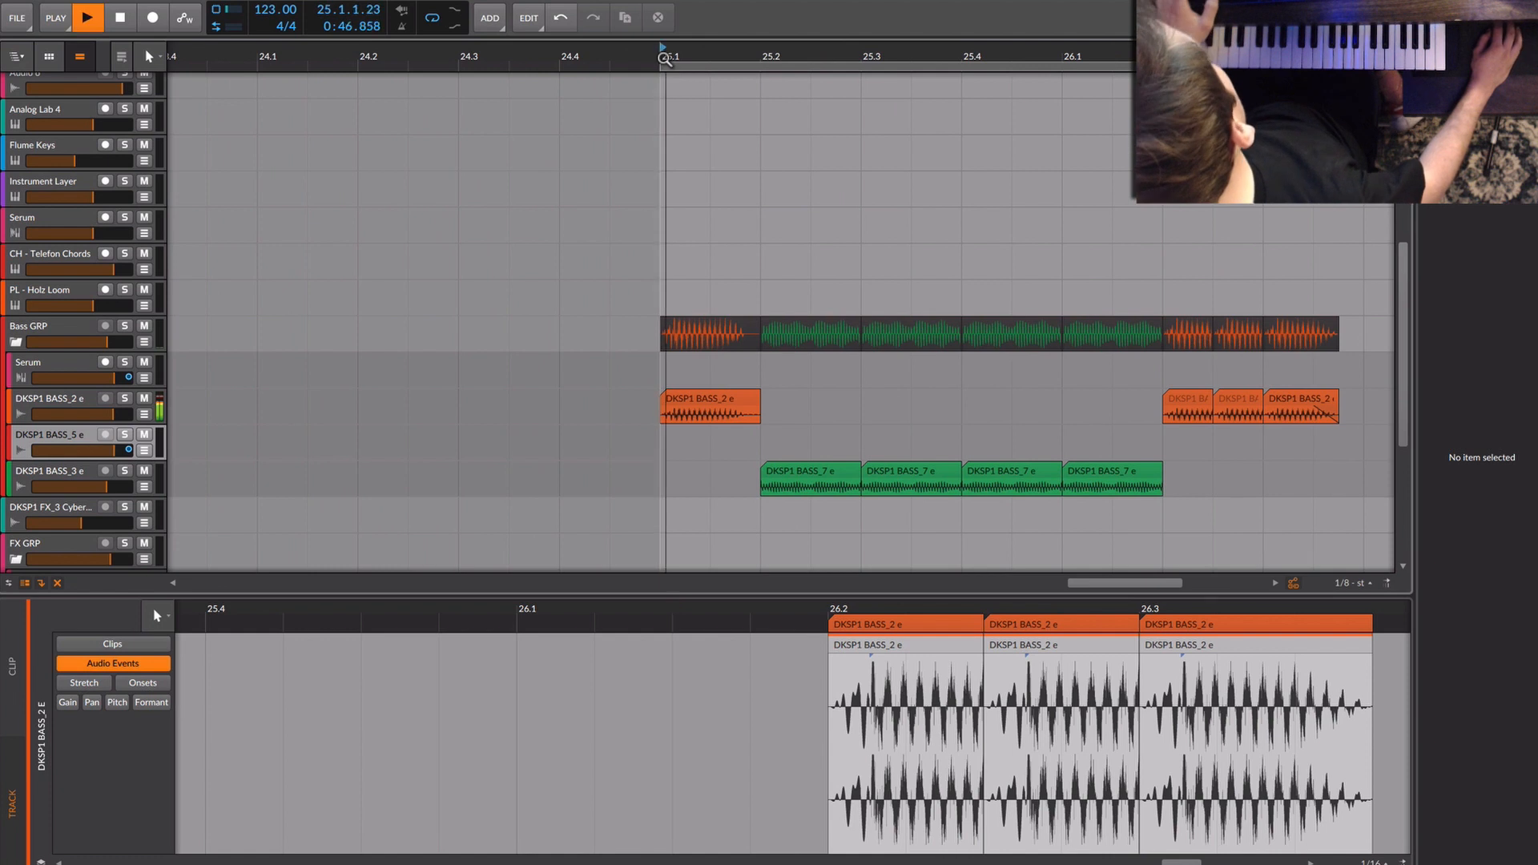
scroll(909, 220, down, 5)
scroll(946, 220, right, 3)
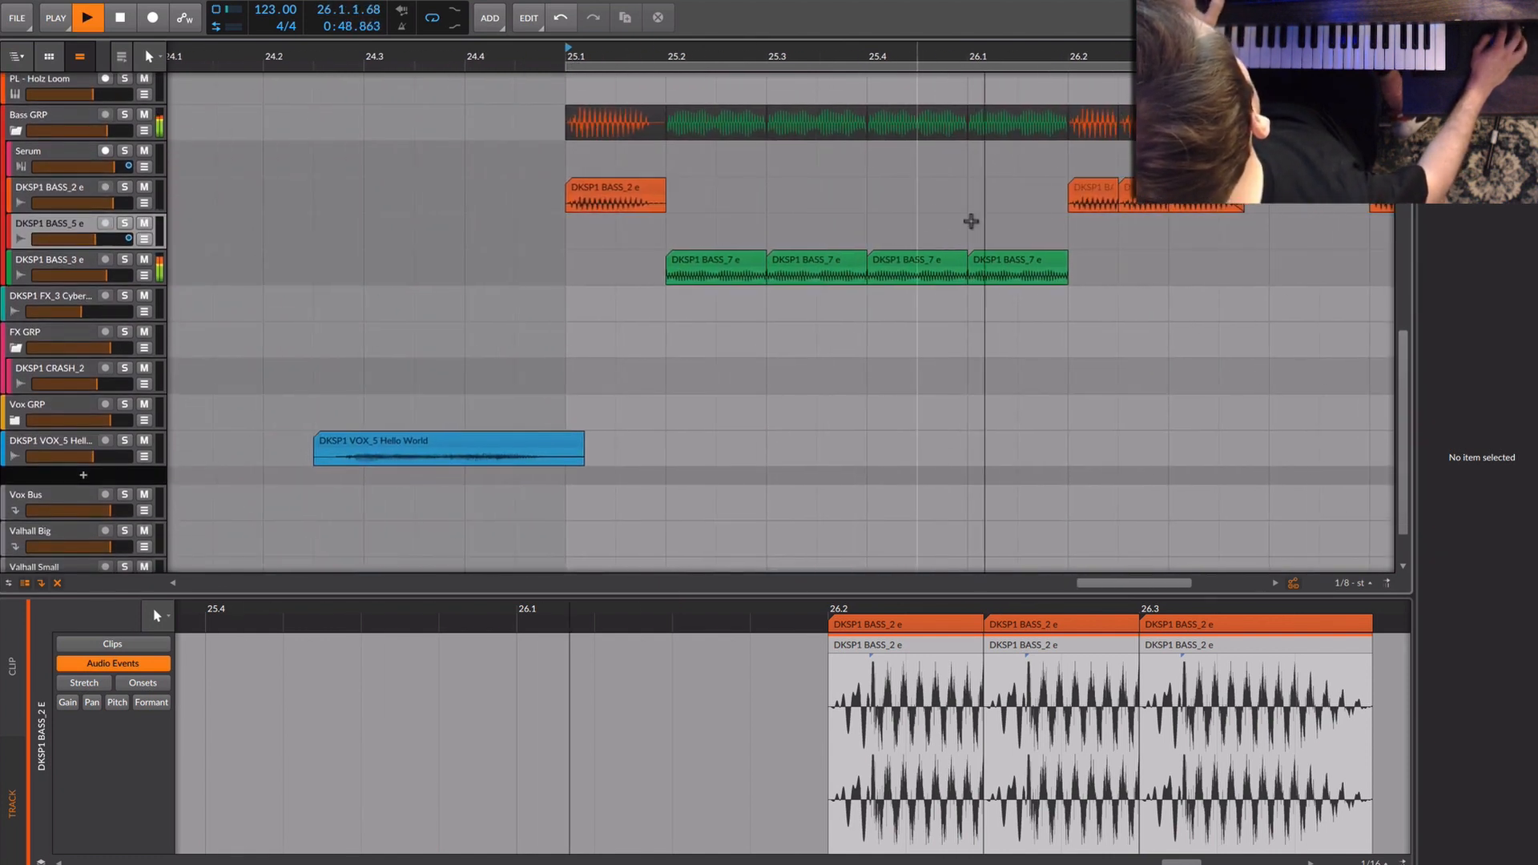
key(space)
Select the five DKSP1 BASS_7 e clips, shift them slightly later than 25.2 and play the passage.
drag(997, 269, 529, 258)
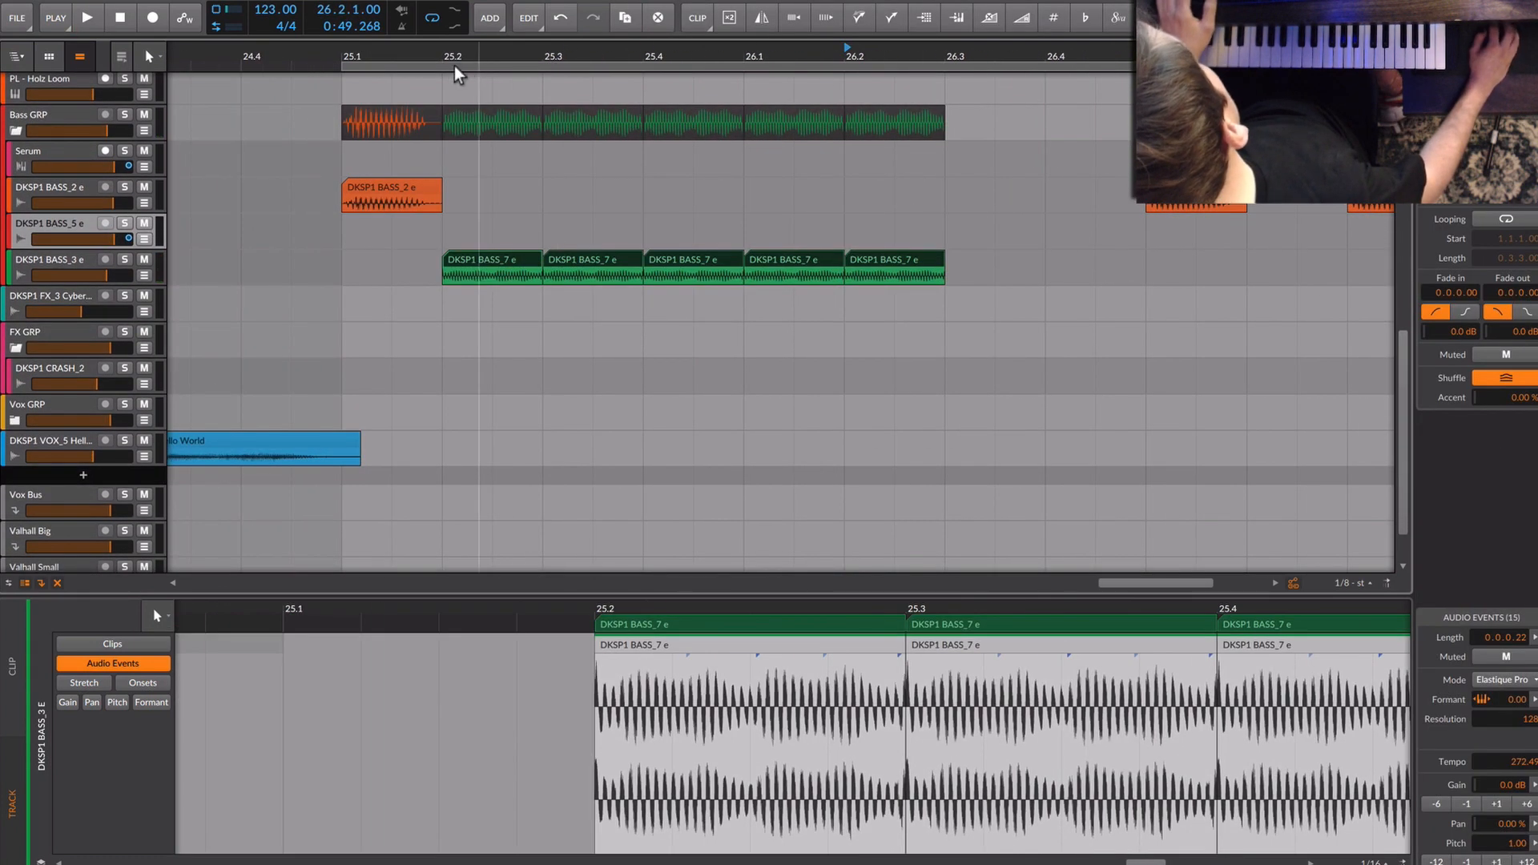
drag(440, 57, 447, 132)
drag(478, 260, 504, 261)
key(space)
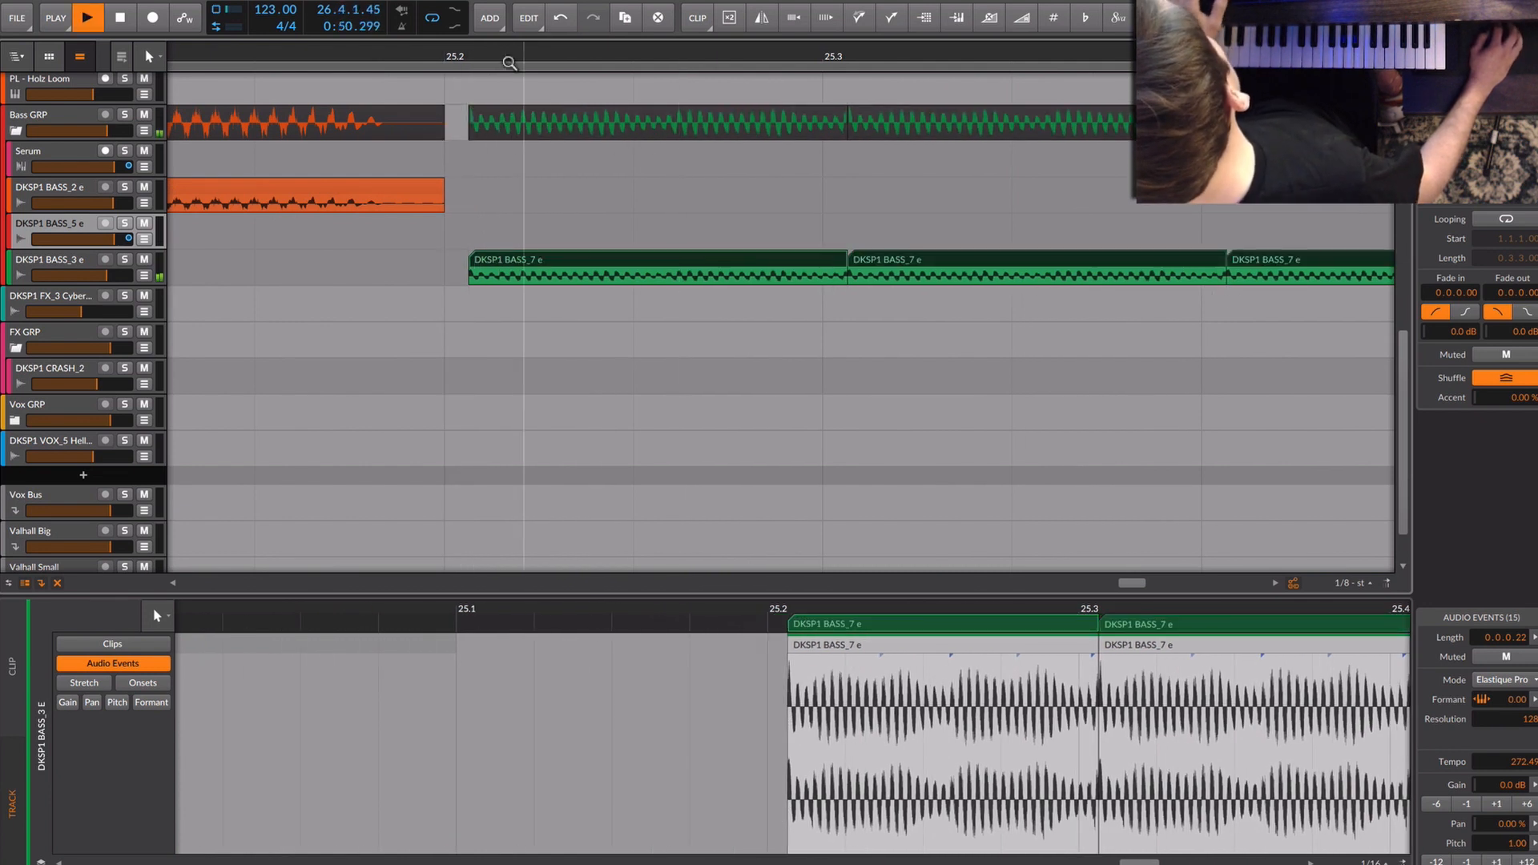
key(space)
drag(510, 63, 483, 56)
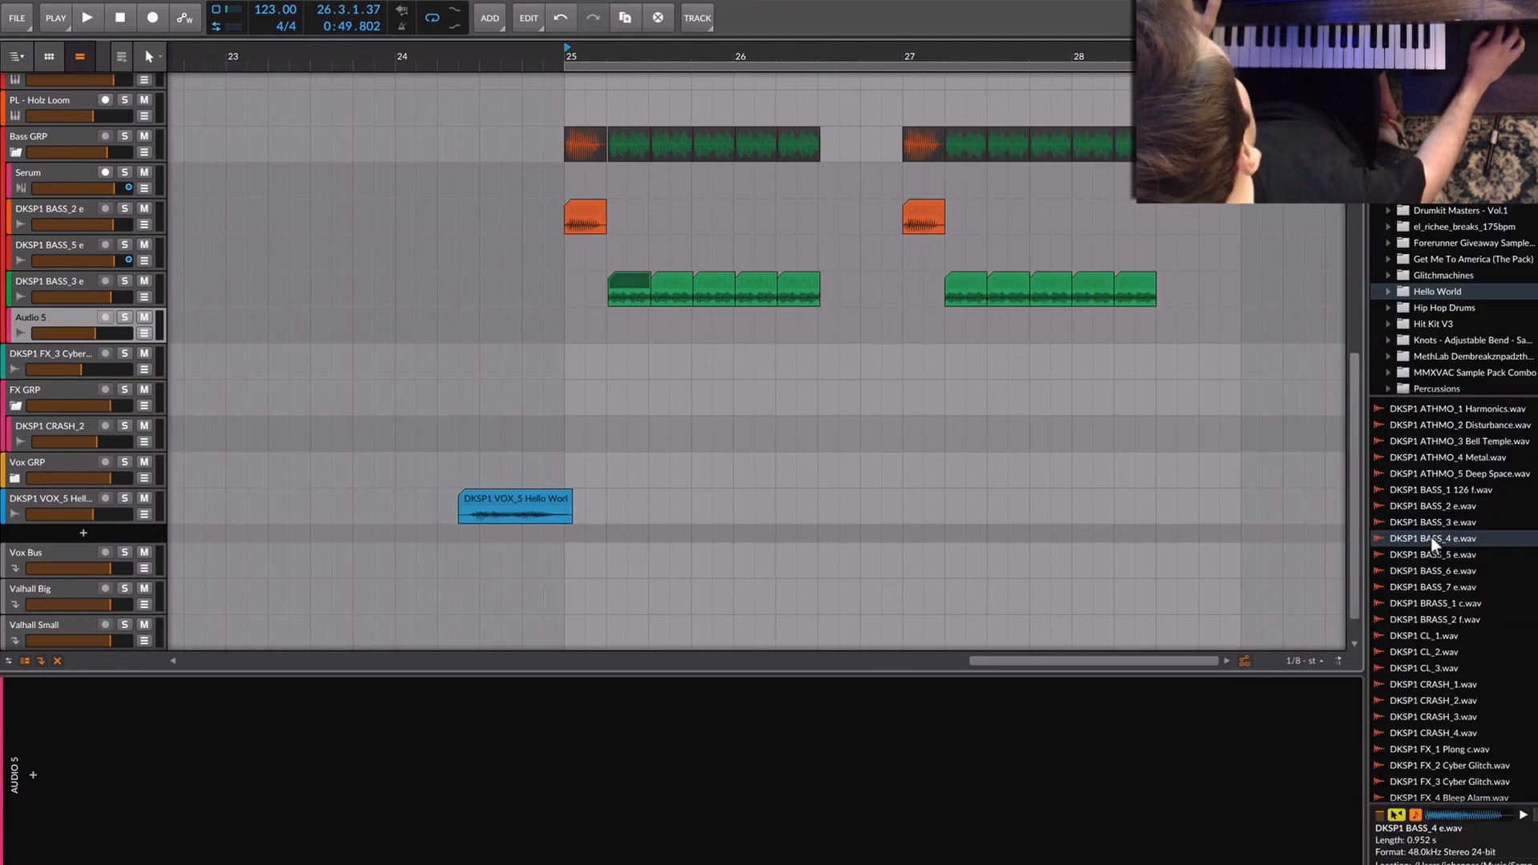
Place DKSP1 BASS_4 e.wav on the Audio 5 track directly after the first run of DKSP1 BASS_7 e clips and play from bar 26.
mouse_move(1432, 540)
mouse_down()
mouse_move(786, 319)
mouse_move(818, 319)
mouse_up()
click(787, 57)
key(space)
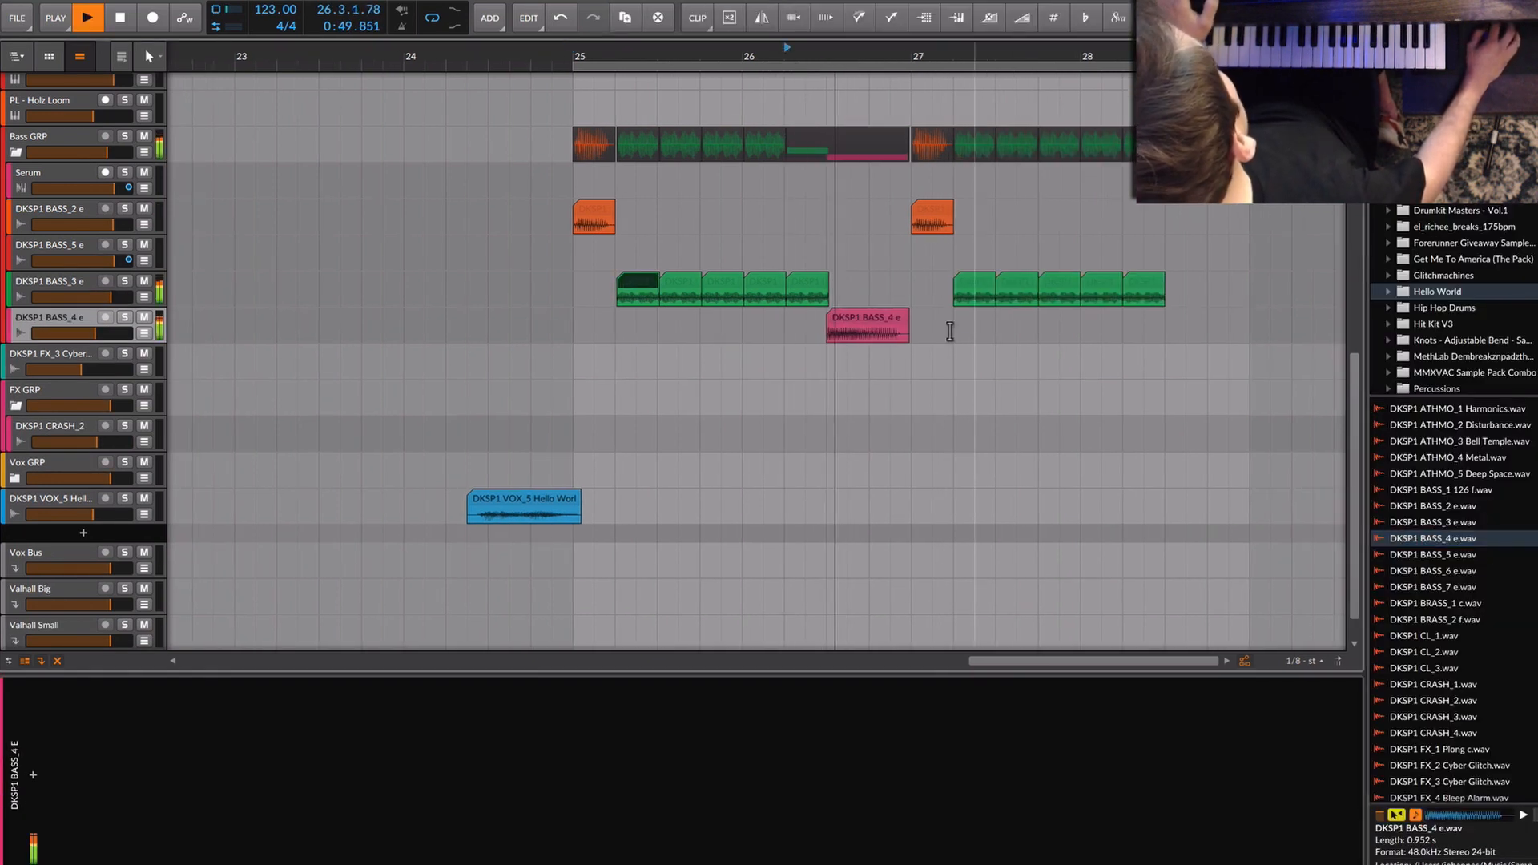
click(891, 334)
key(space)
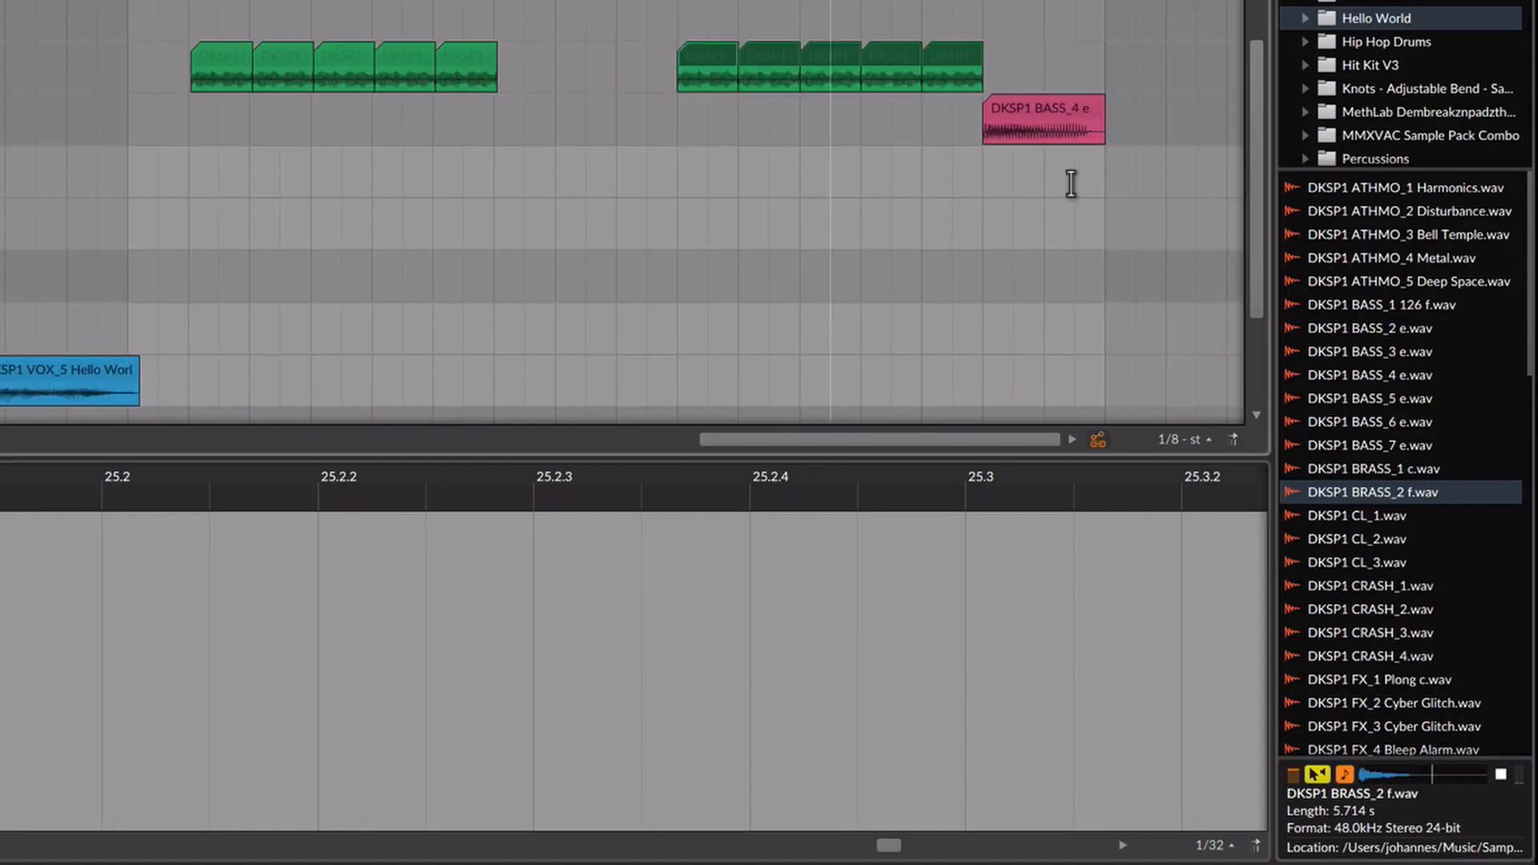
Audition DKSP1 BRASS_1 c.wav and add it to the arrangement.
click(1420, 469)
drag(1373, 468, 132, 1)
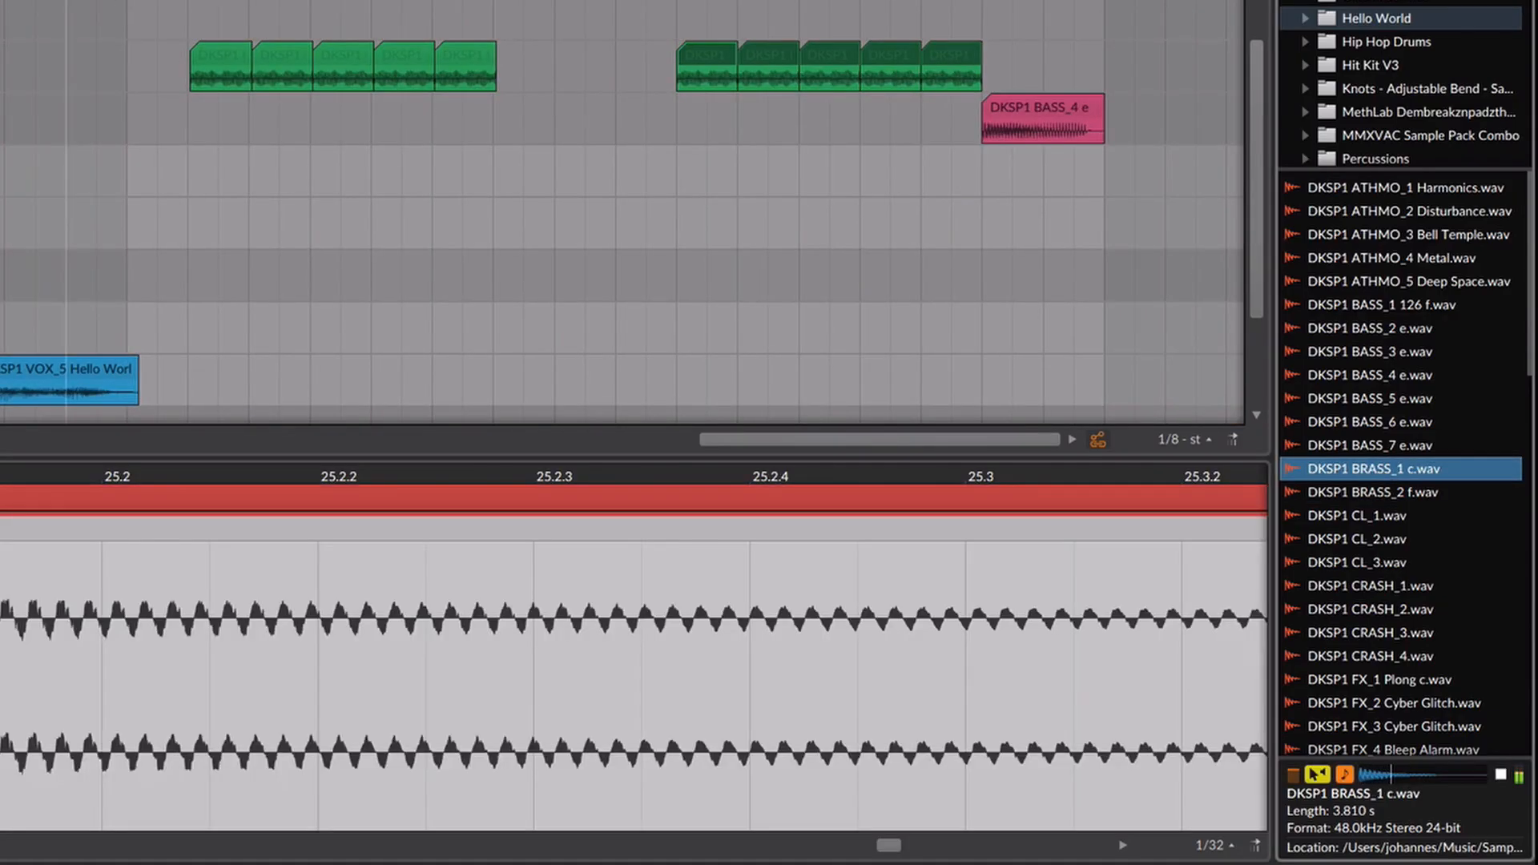
Reverse the DKSP1 BRASS_1 c clip, move it earlier so it ends at bar 25, and play the lead-in.
drag(648, 249, 721, 250)
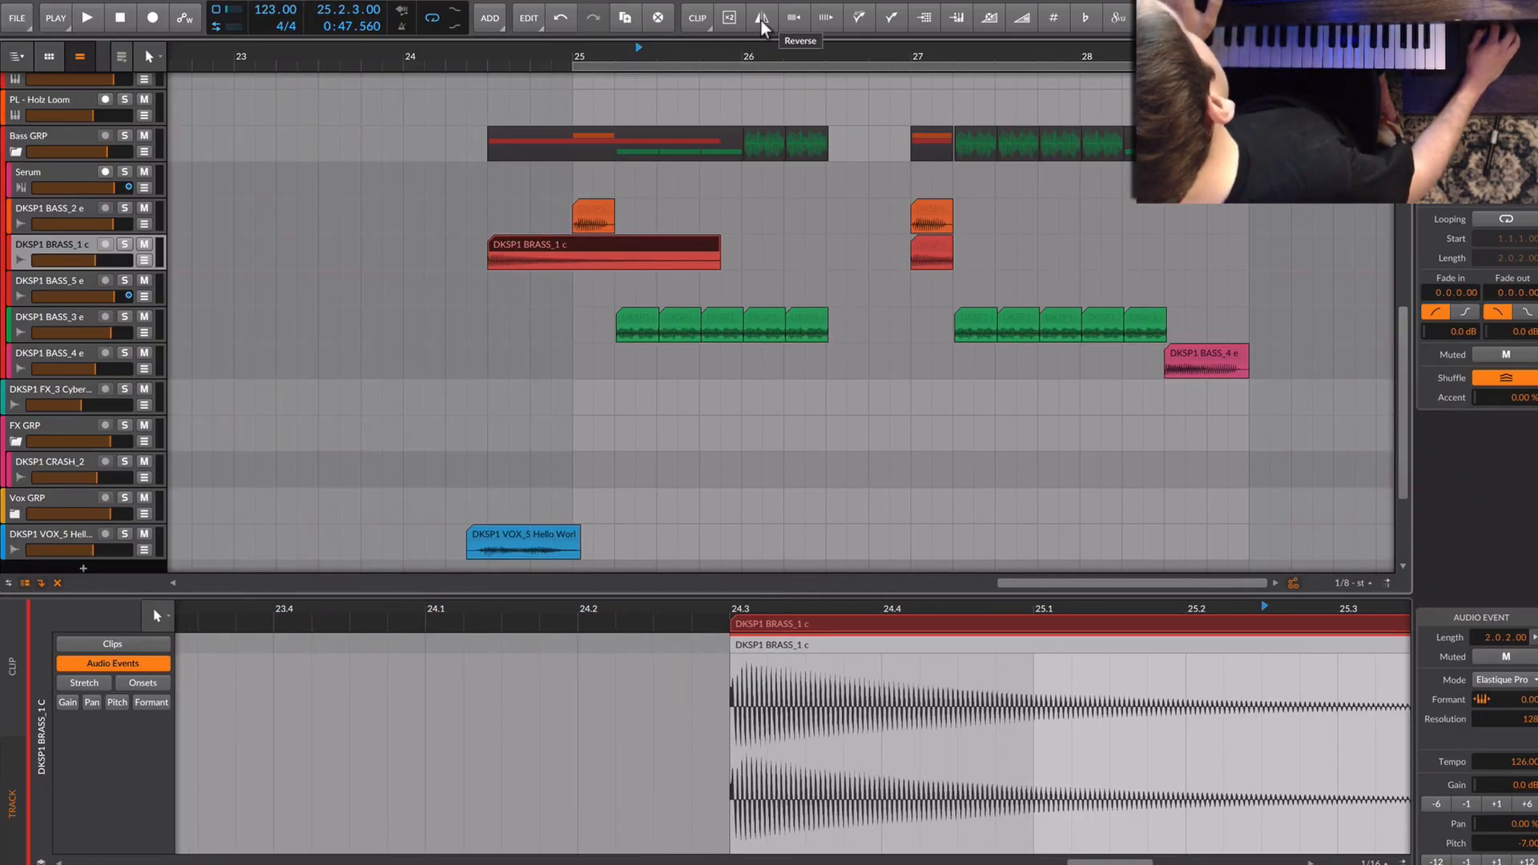
click(761, 28)
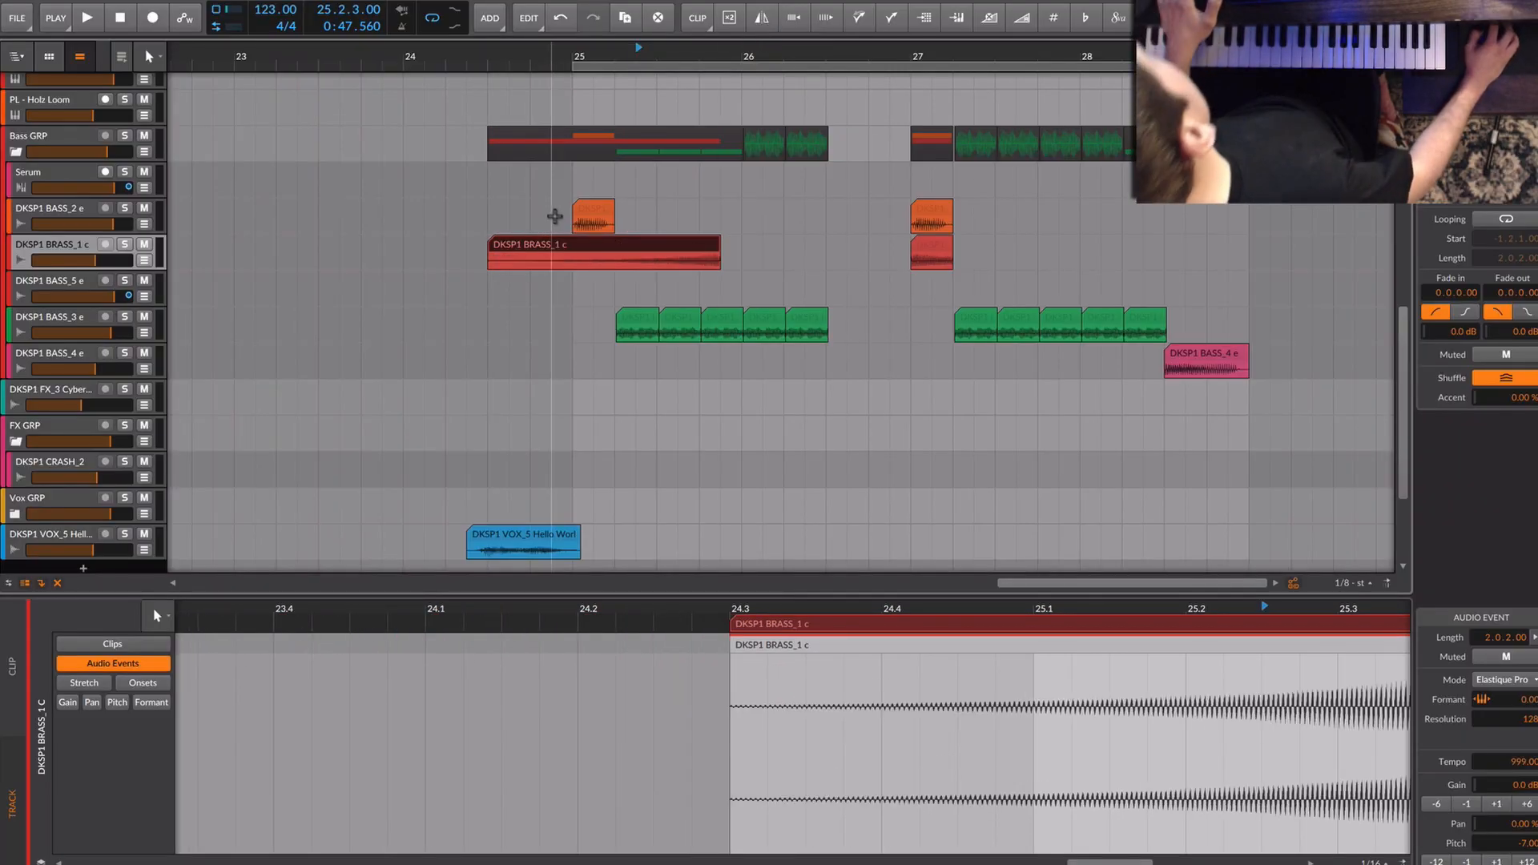
drag(566, 251, 387, 255)
drag(406, 256, 427, 257)
double_click(366, 53)
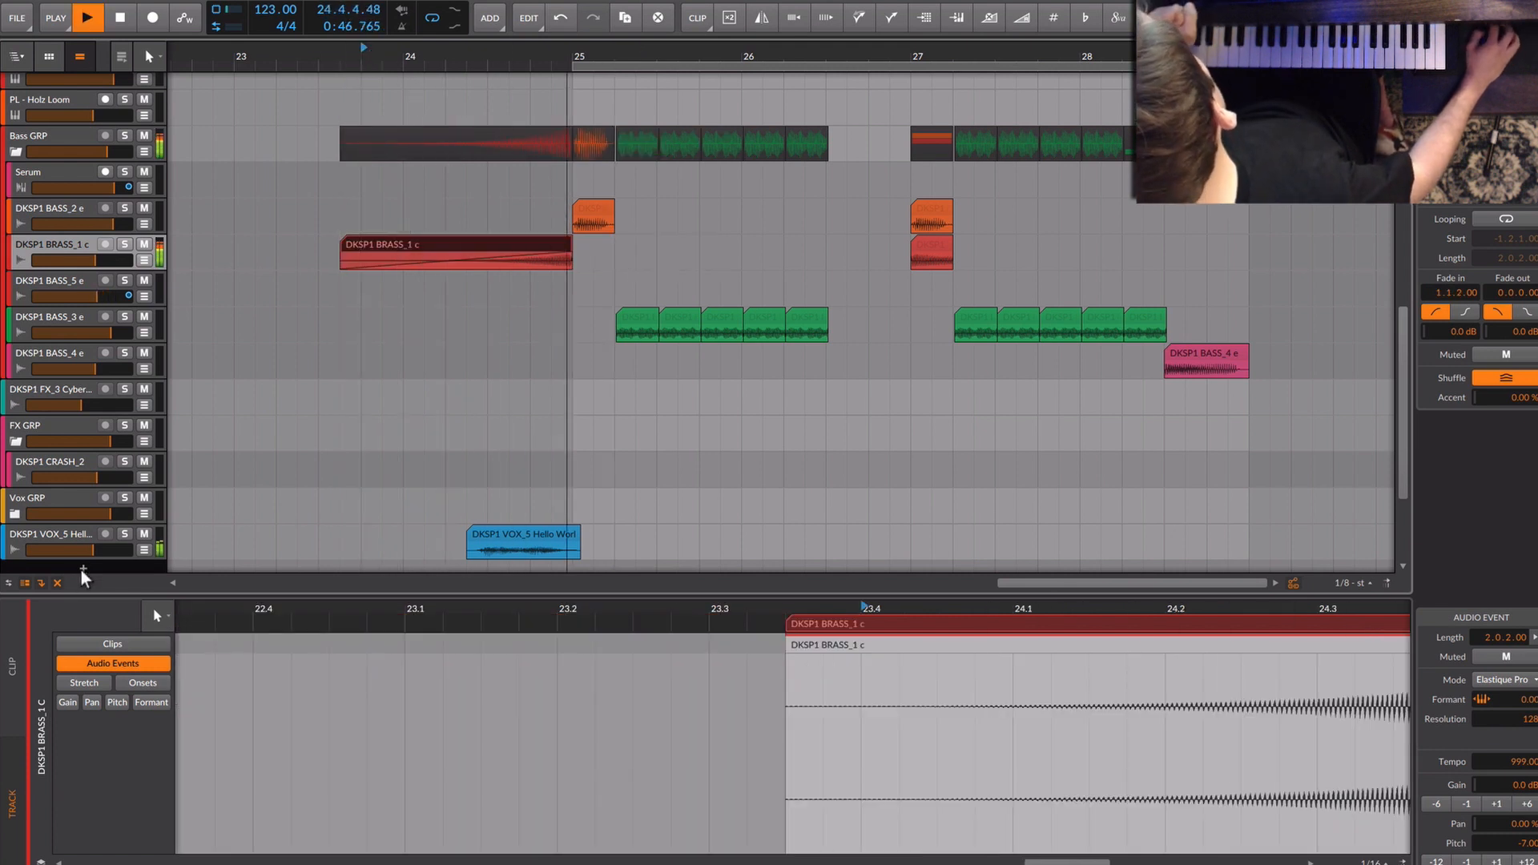
Audition the atmosphere samples and cut the DKSP1 ATHMO_2 Disturbance clip back to end at 26.3, deleting the remainder.
scroll(502, 478, down, 3)
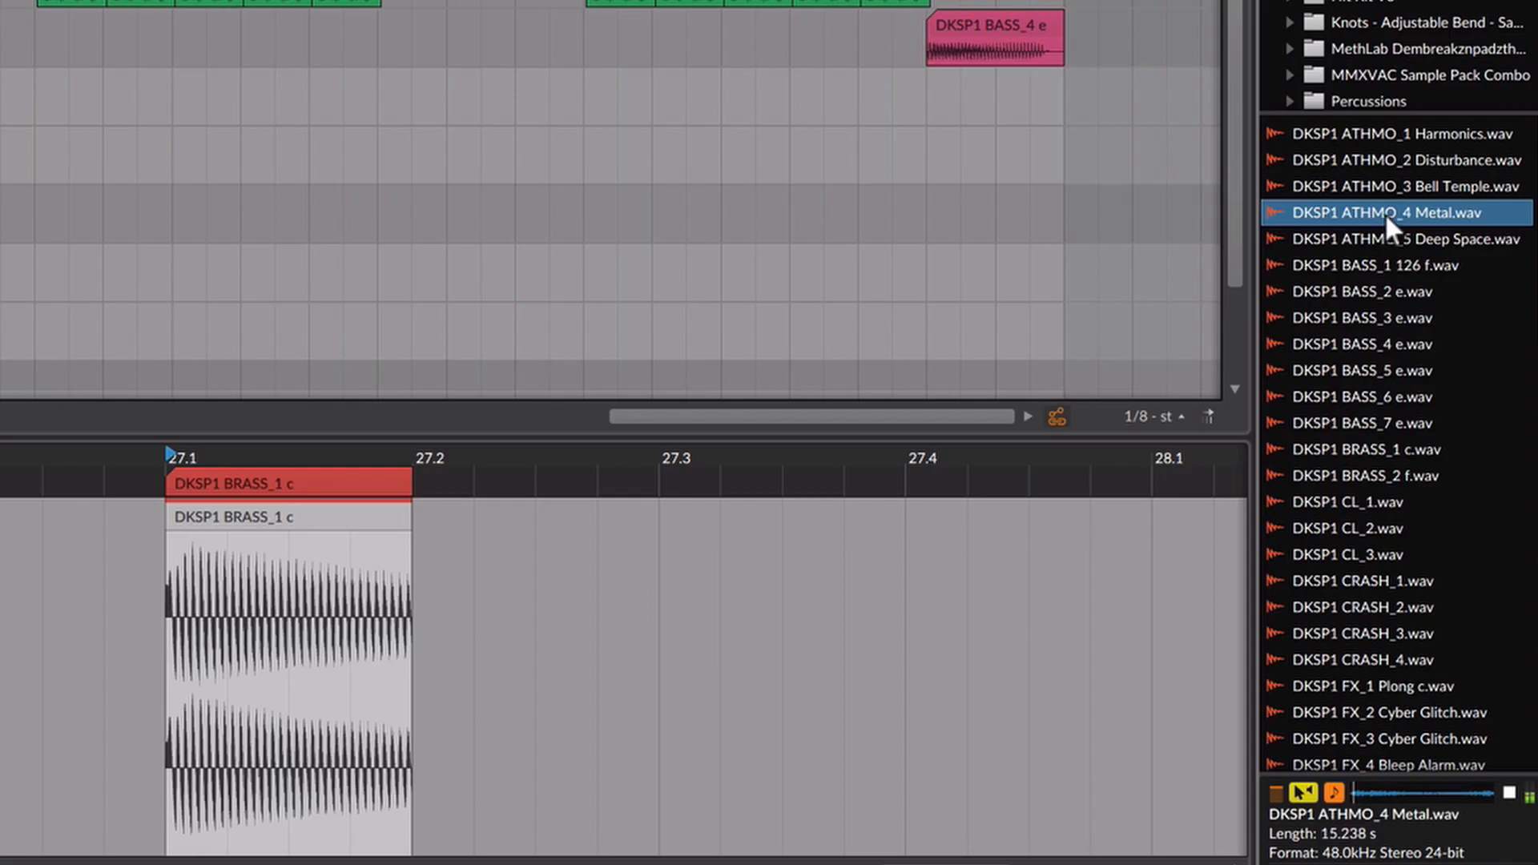
click(1400, 239)
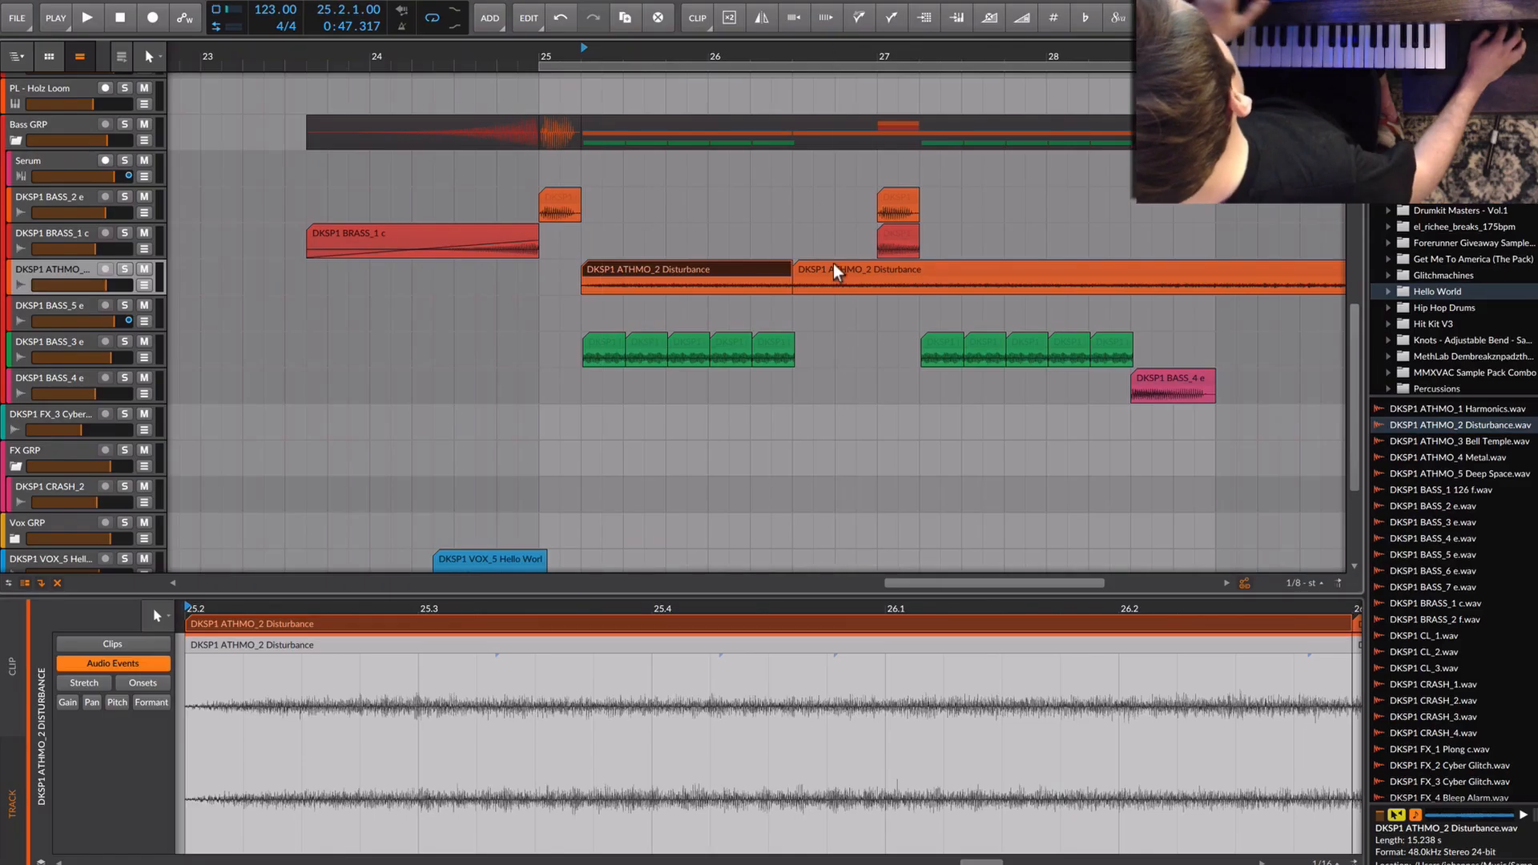
click(833, 273)
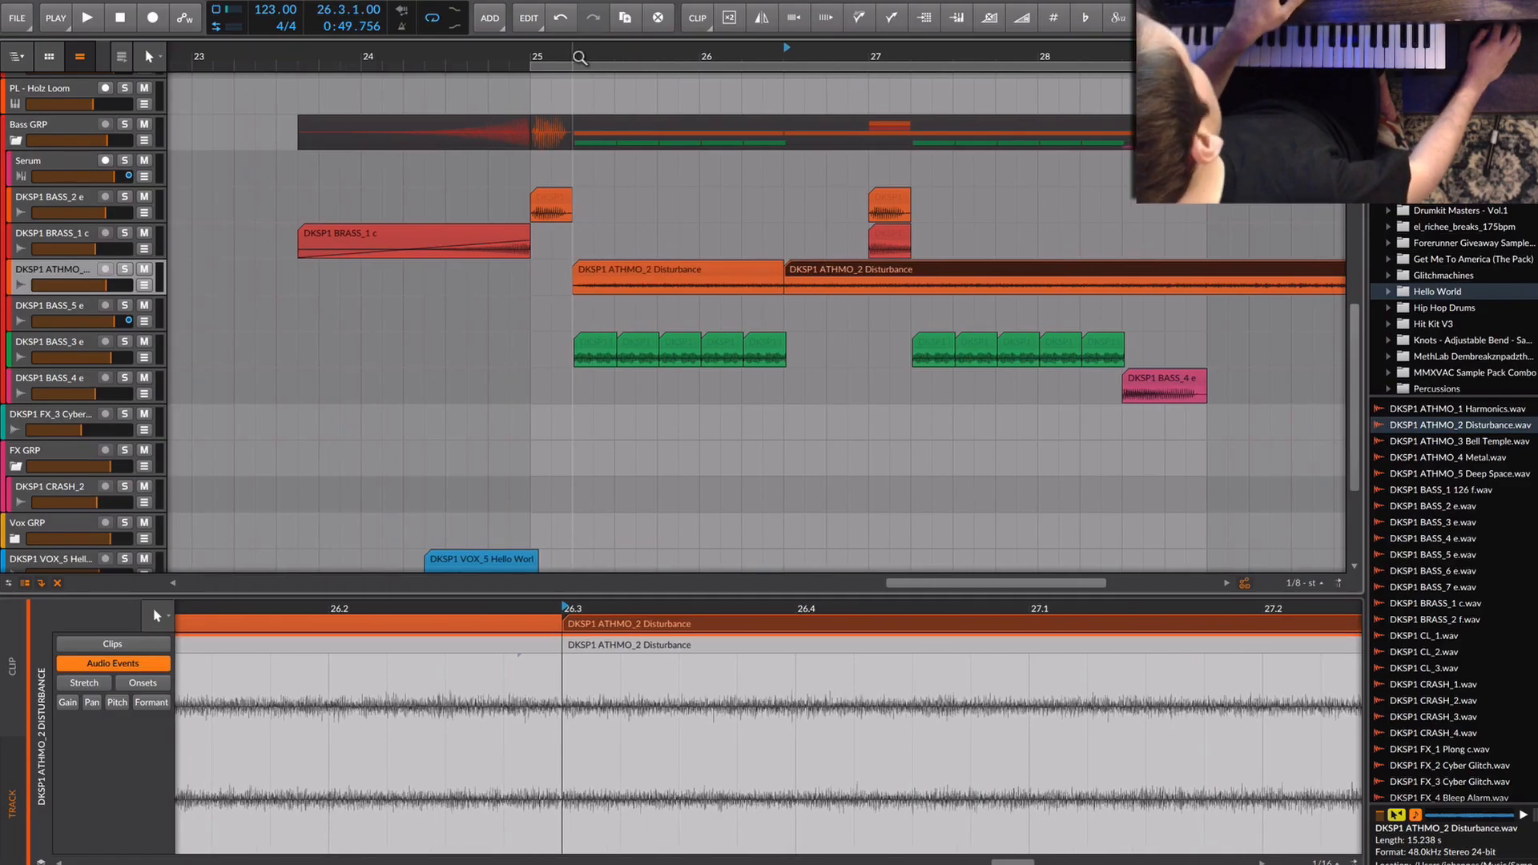
key(Delete)
Play from 25.2 to check the atmosphere layer and split the DKSP1 ATHMO_2 Disturbance clip at 25.3.
click(577, 57)
key(space)
click(622, 270)
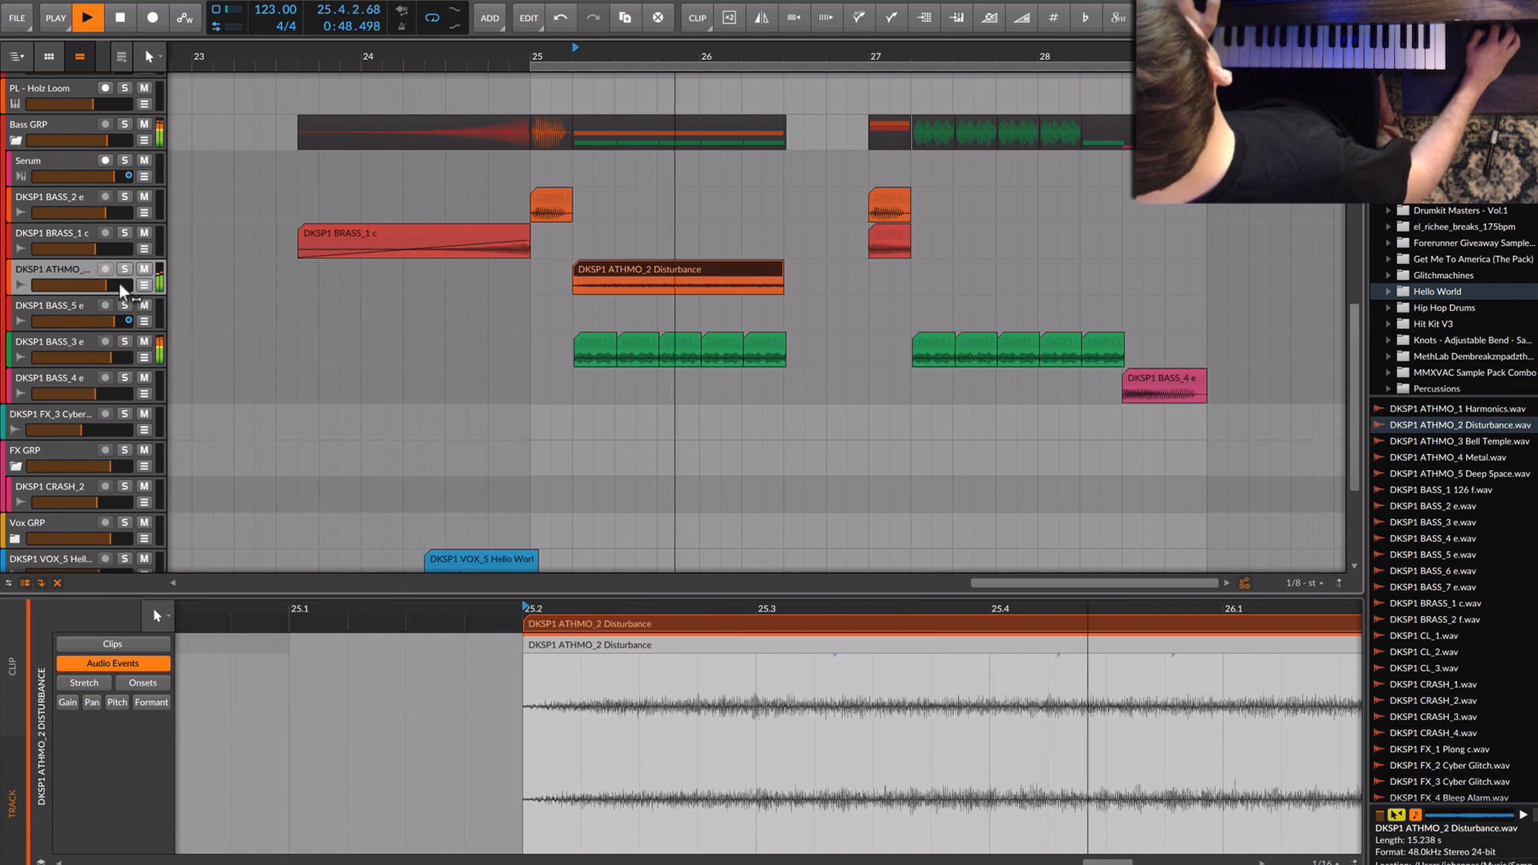
key(space)
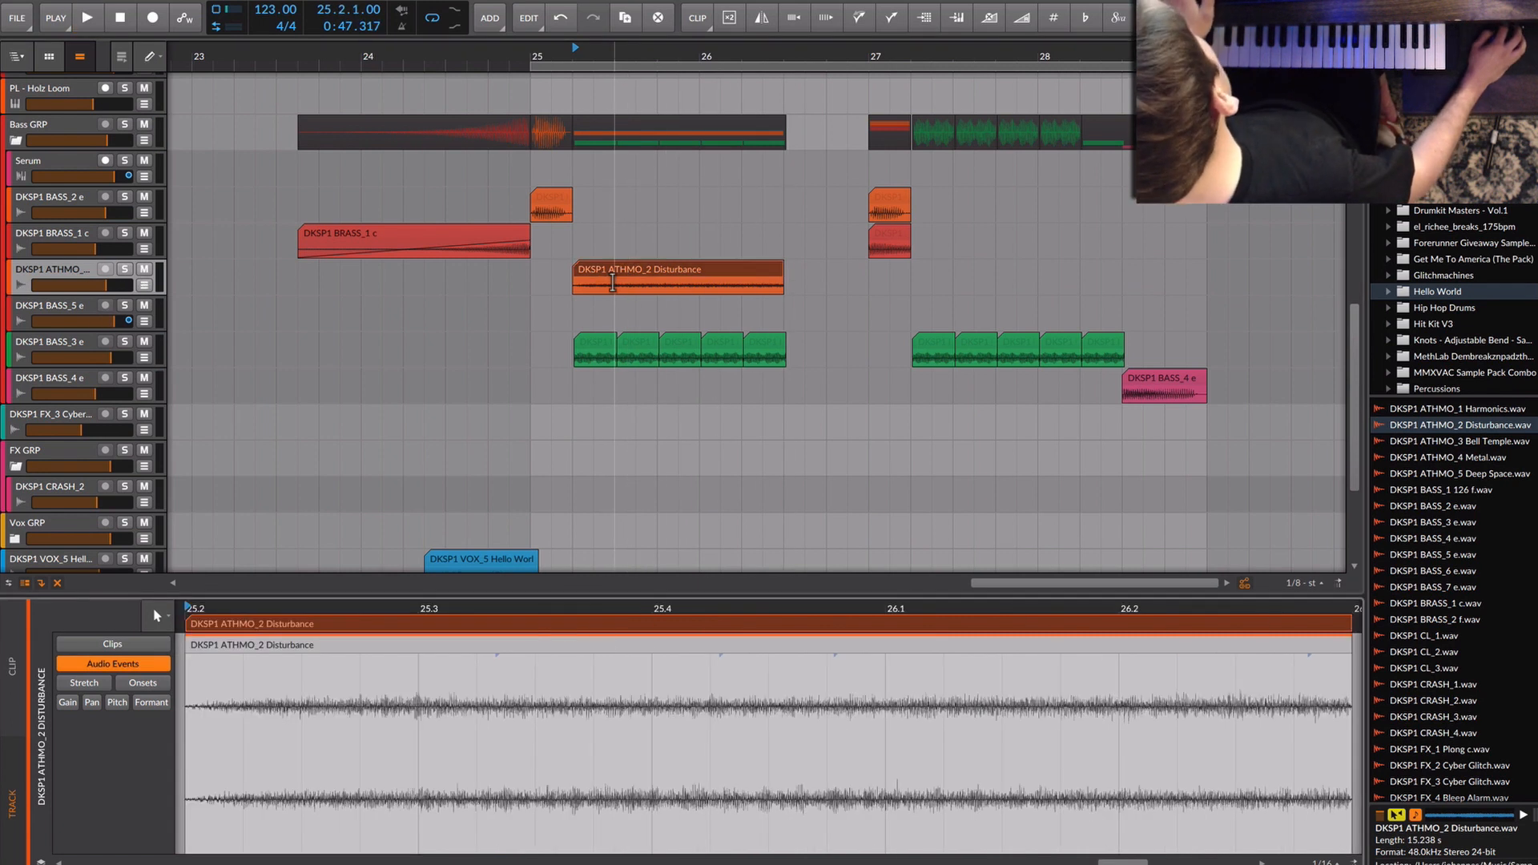
click(614, 290)
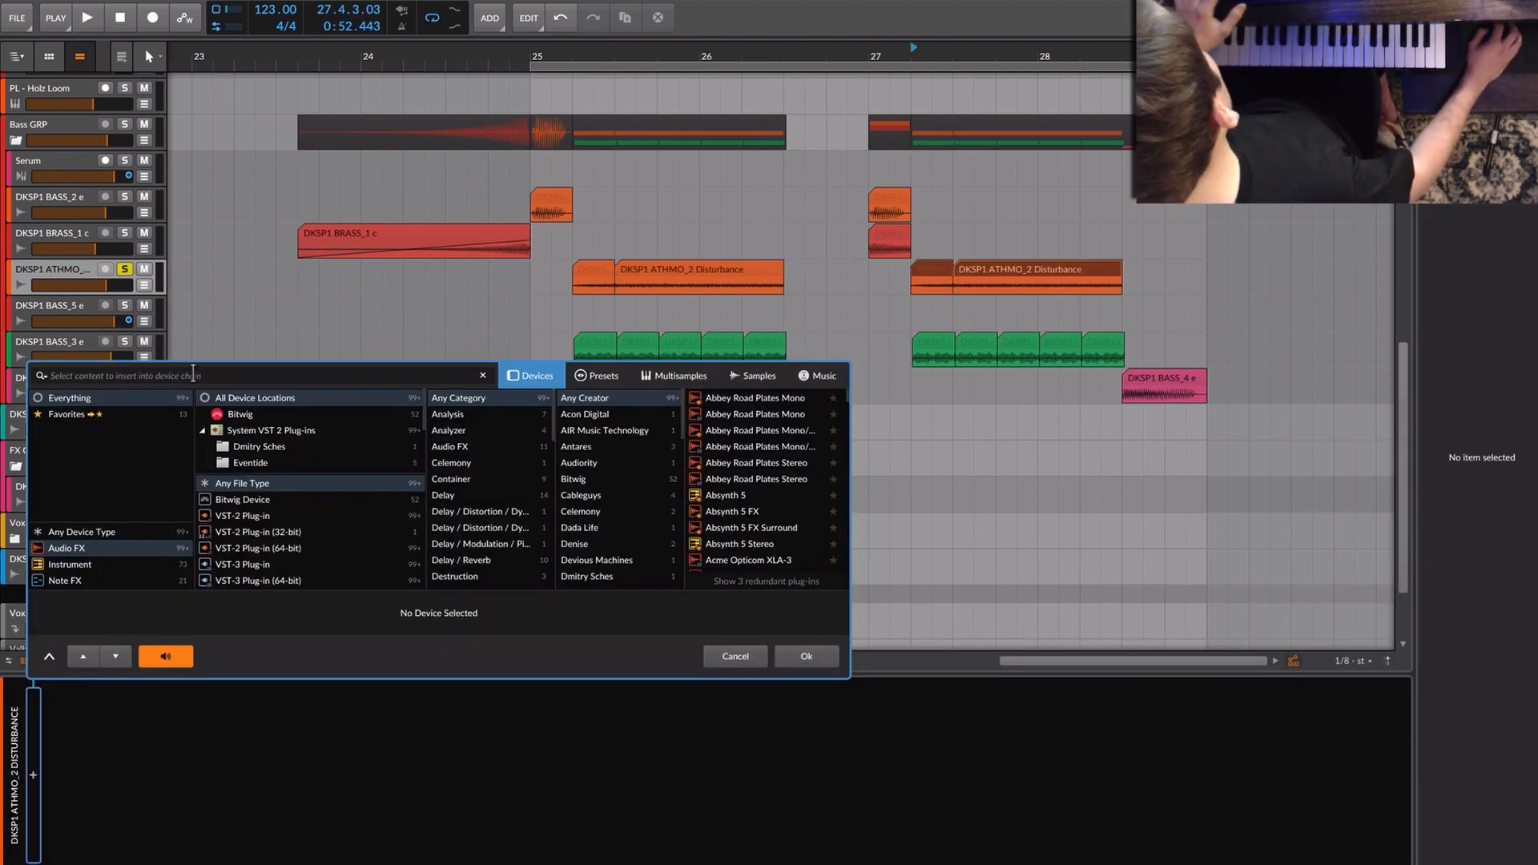
Find the Kickstart effect and insert it on the DKSP1 ATHMO_2 Disturbance track.
text(KIV)
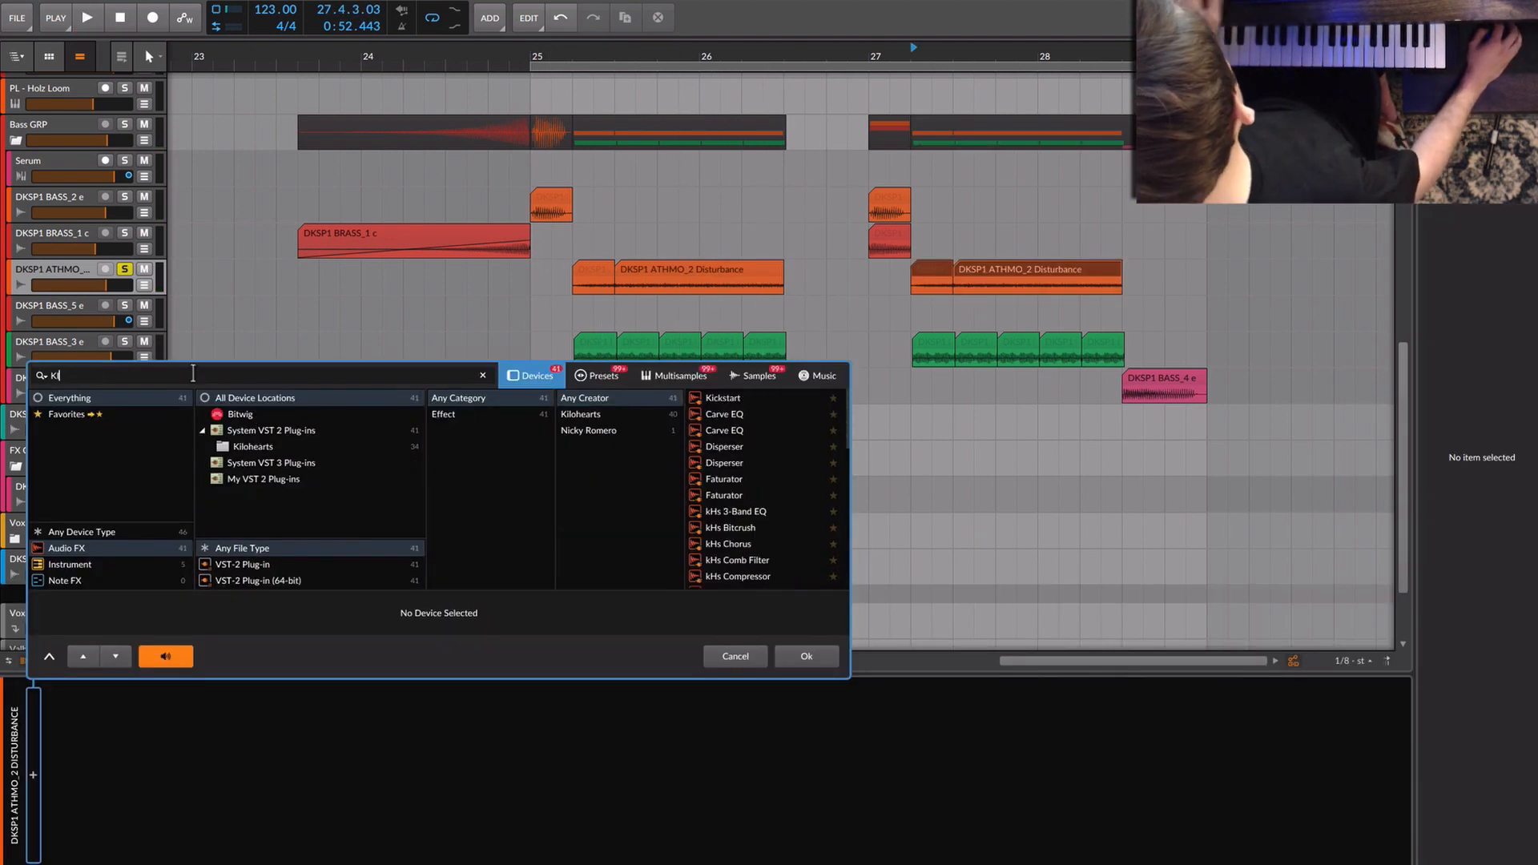
key(BackSpace)
key(BackSpace)
text(ICKST)
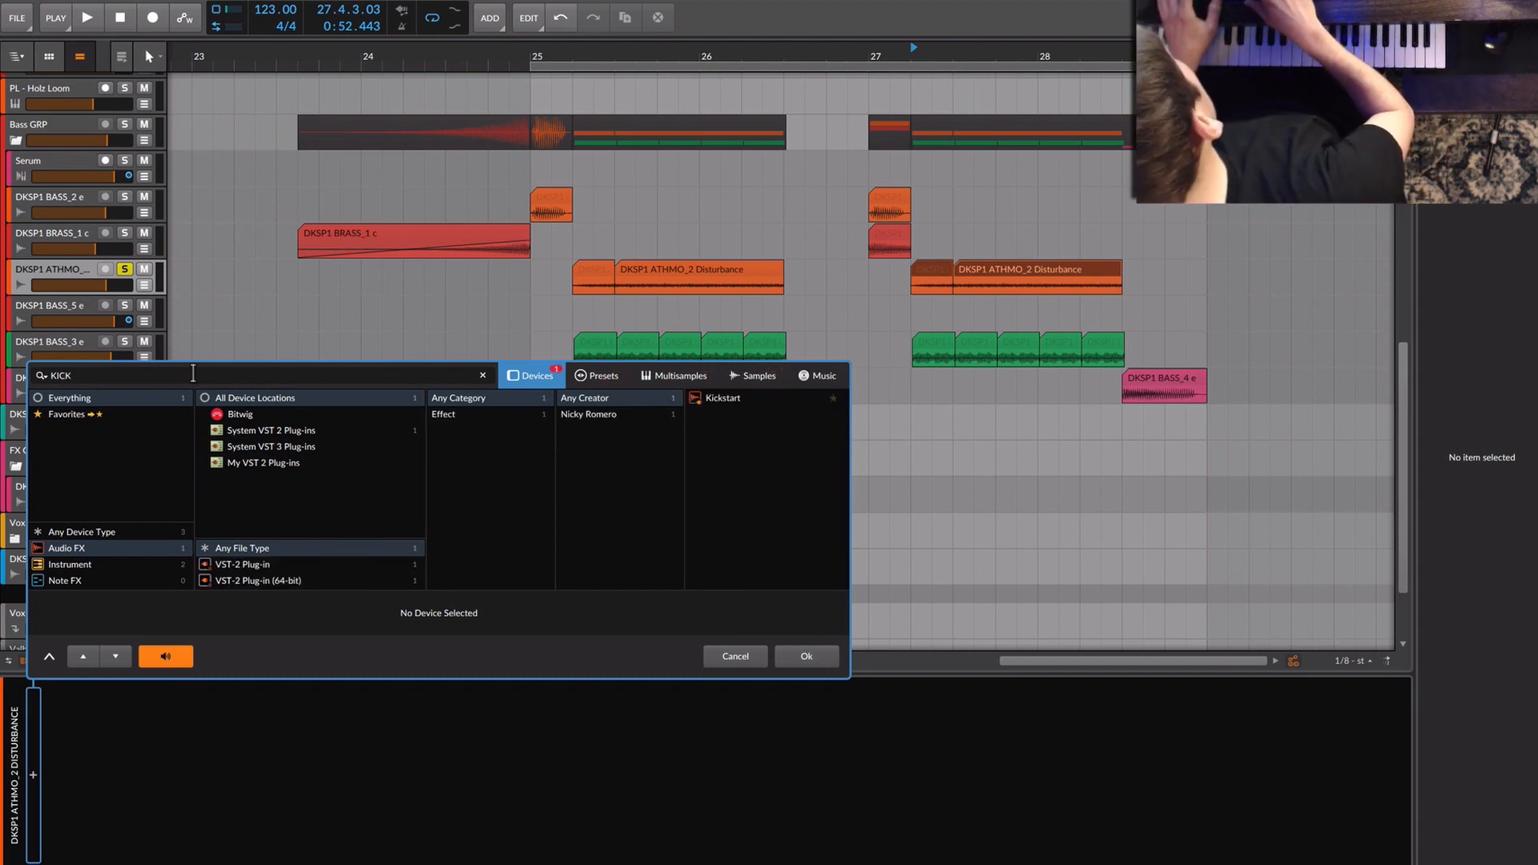
double_click(783, 400)
Play the drop with Kickstart active and review the drum, bass and vocal tracks across bars 24 to 28.
key(space)
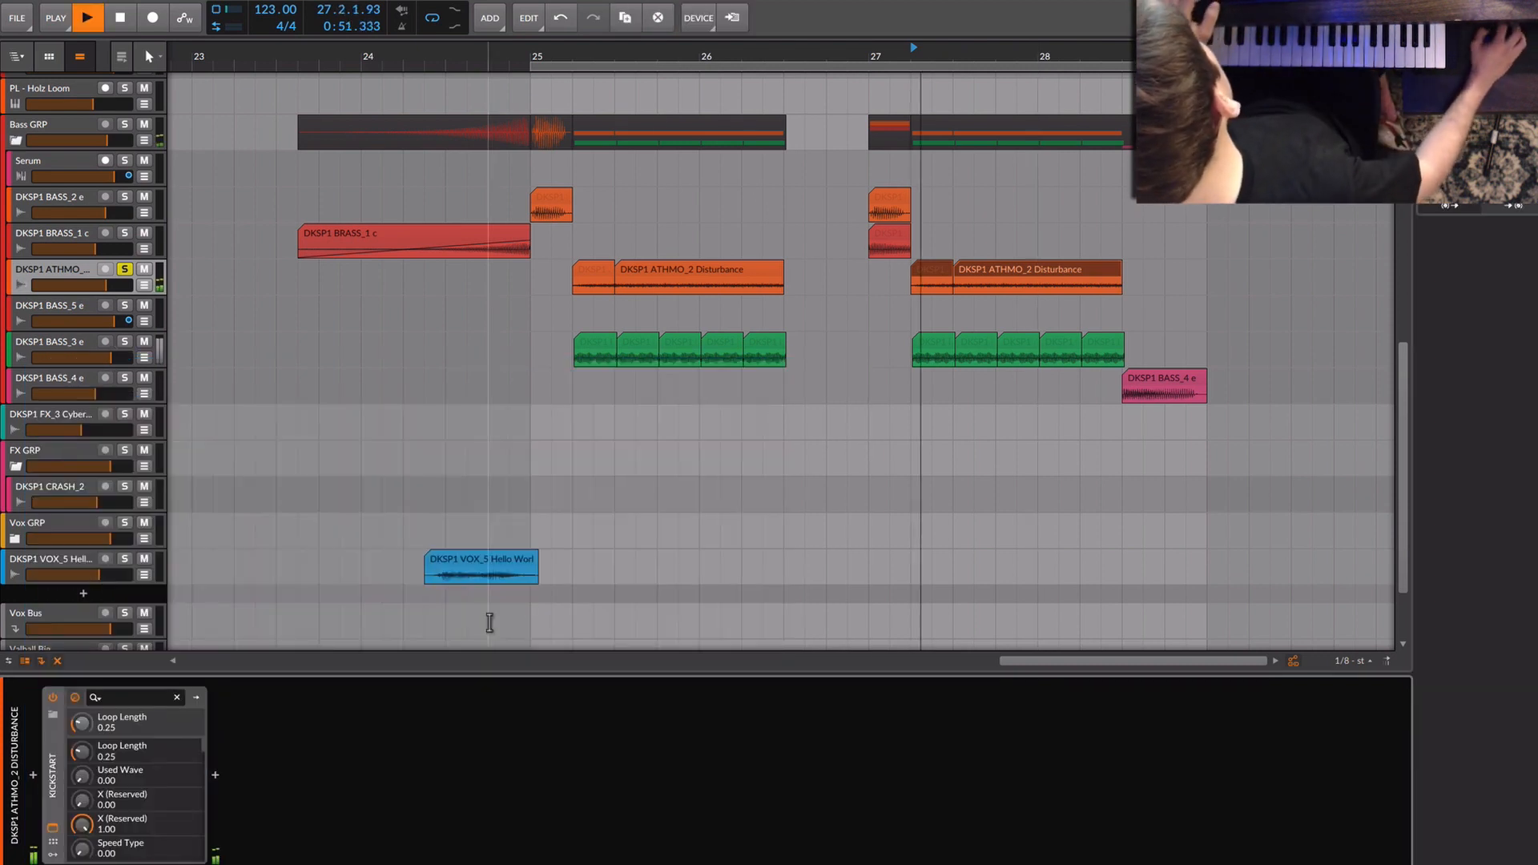
click(698, 299)
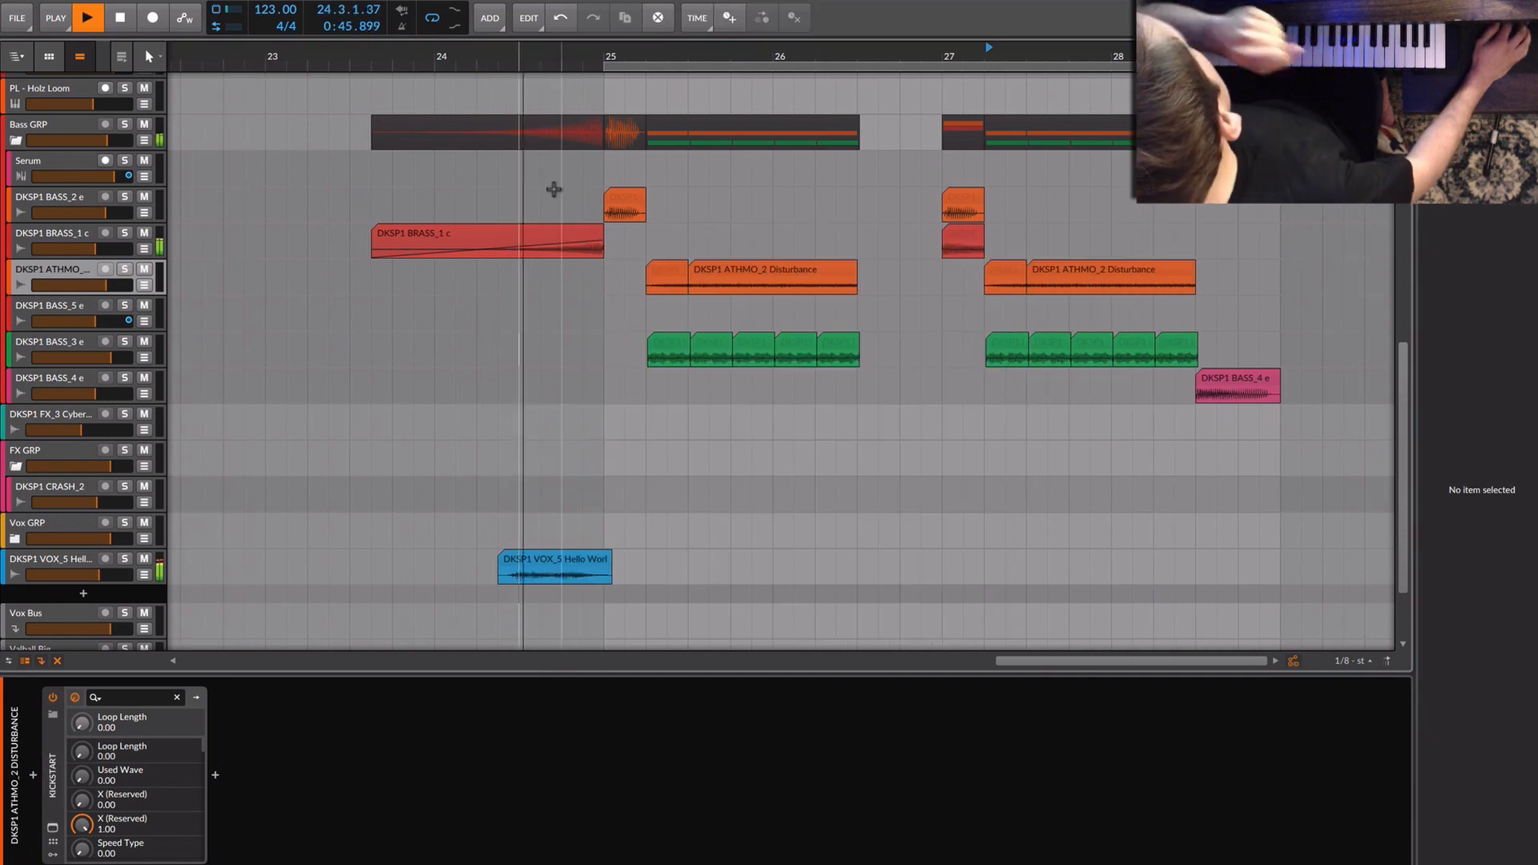
scroll(568, 236, up, 2)
scroll(566, 234, up, 10)
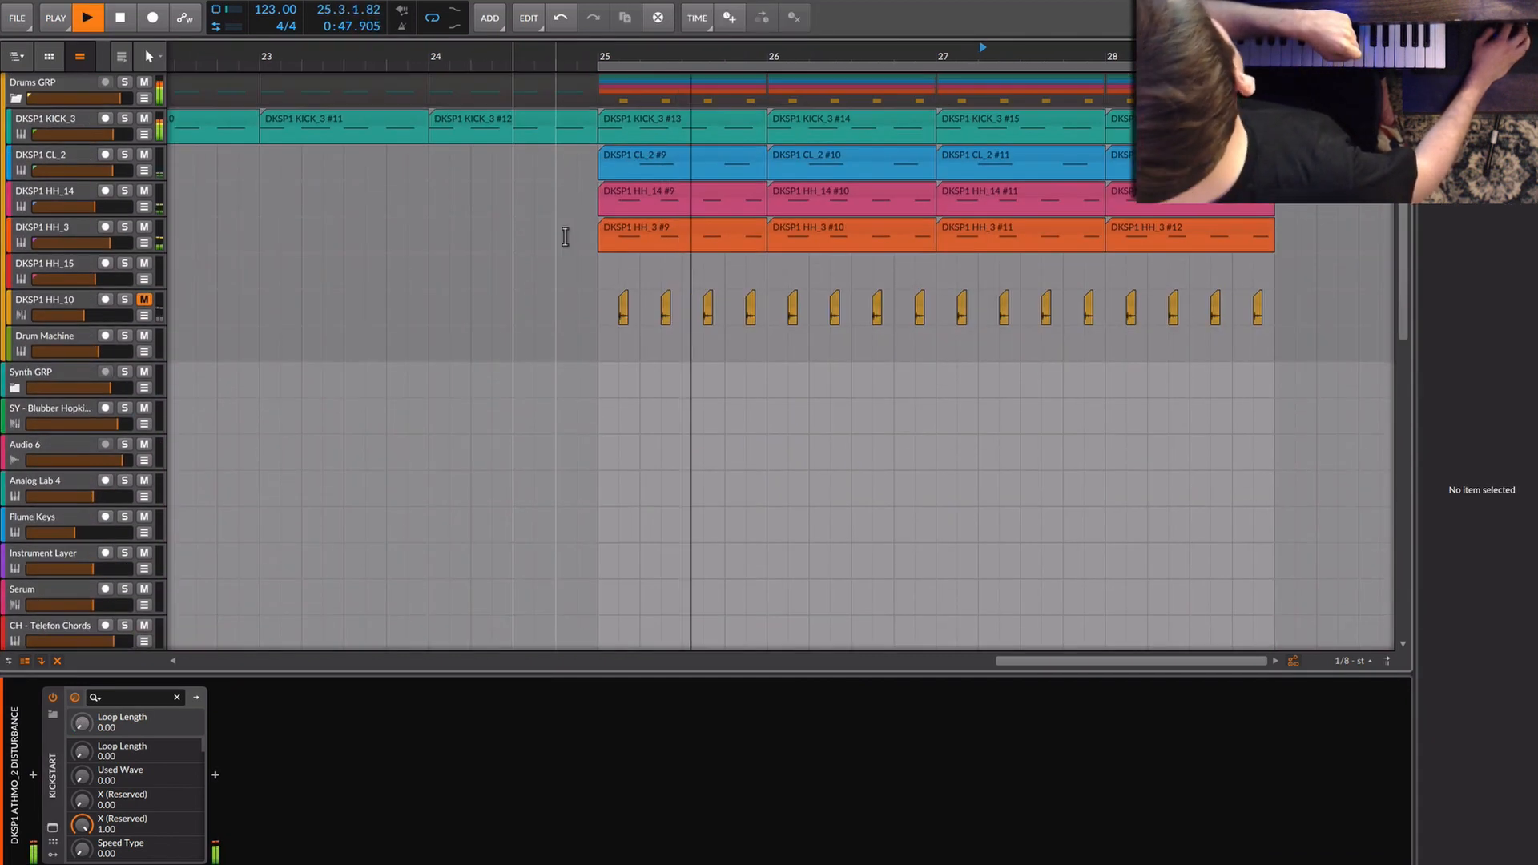
scroll(540, 228, down, 6)
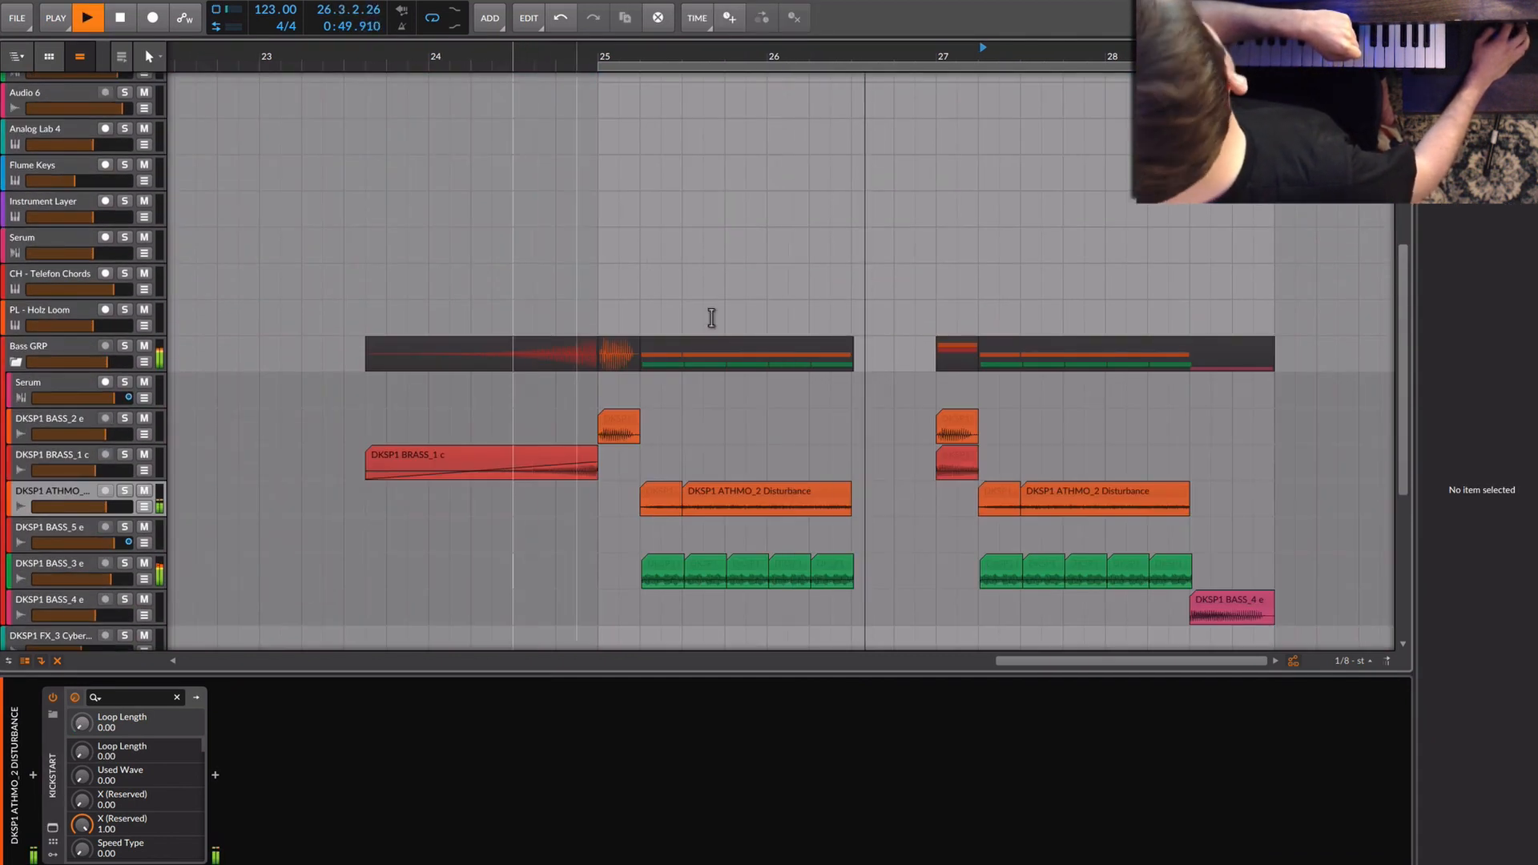
scroll(801, 360, down, 5)
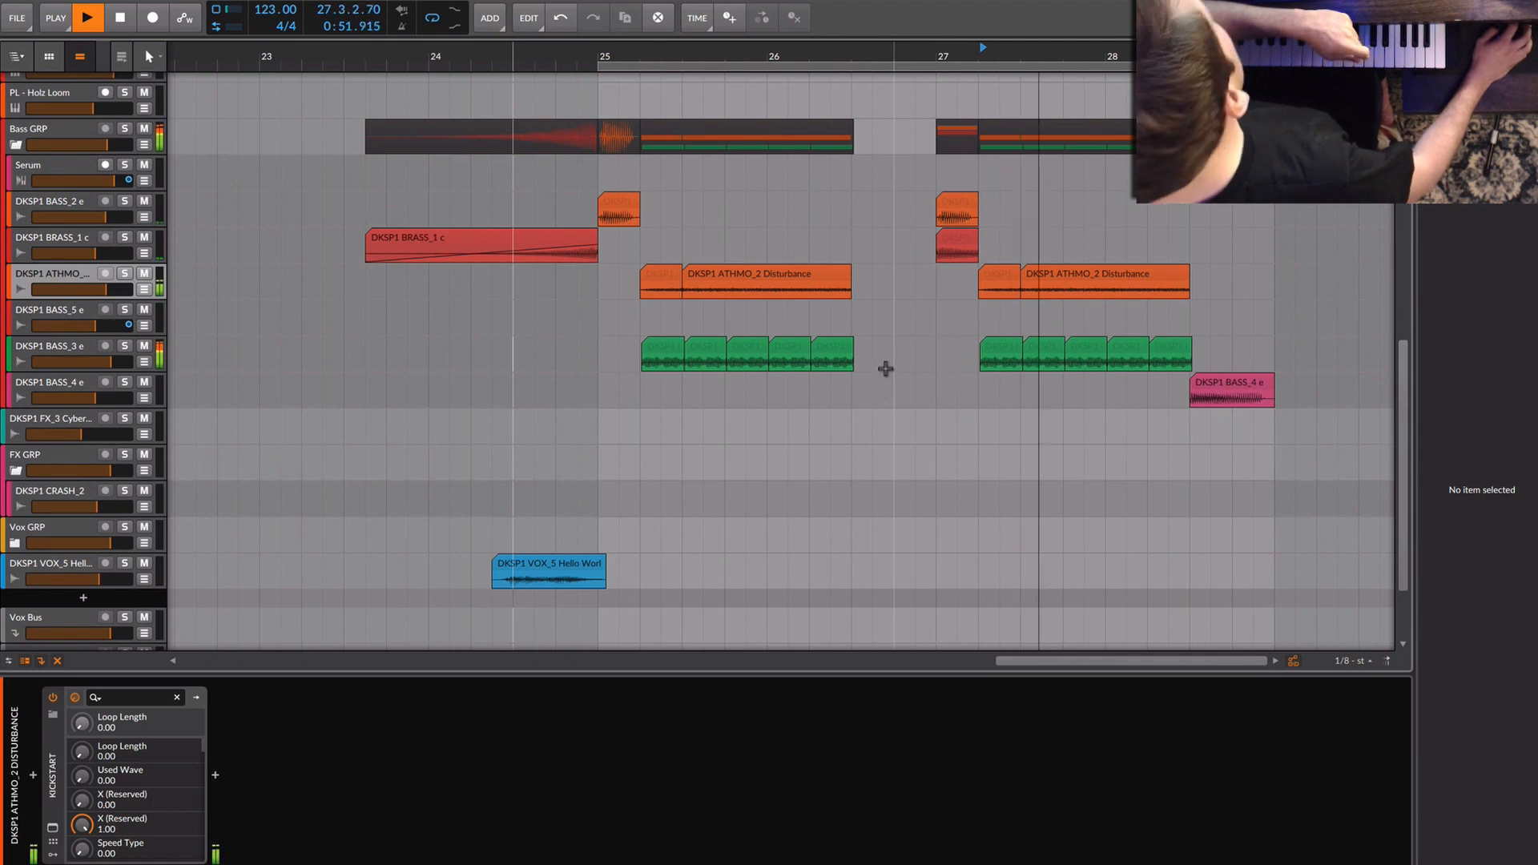
scroll(883, 388, down, 2)
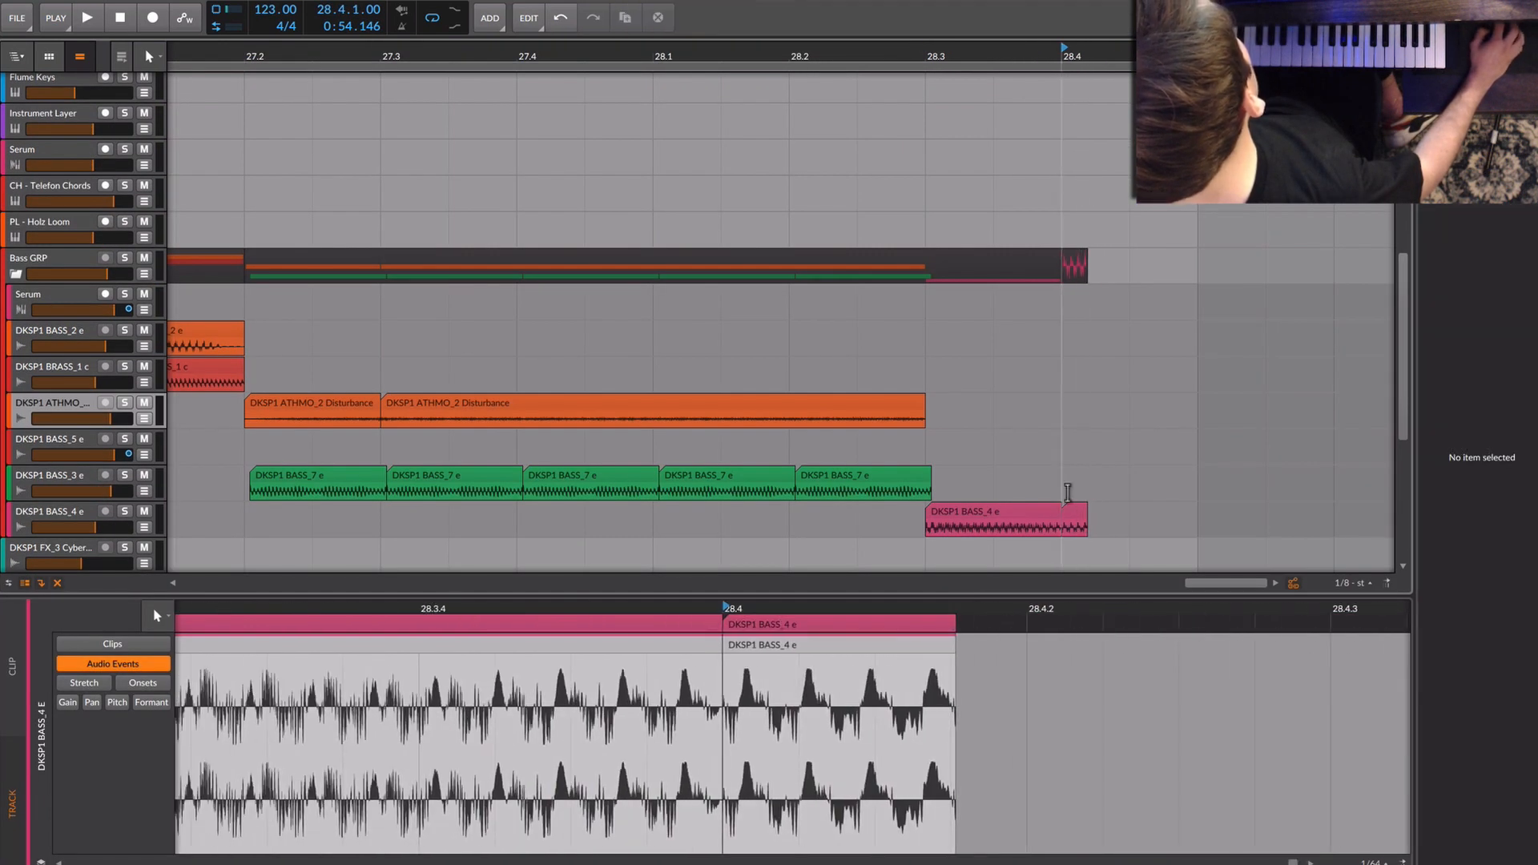
Duplicate the short DKSP1 BASS_4 e slice at 28.4 four times to fill the bar, and play the result.
click(1078, 512)
key(ctrl+d)
key(ctrl+d)
key(ctrl+d)
key(ctrl+d)
double_click(1073, 59)
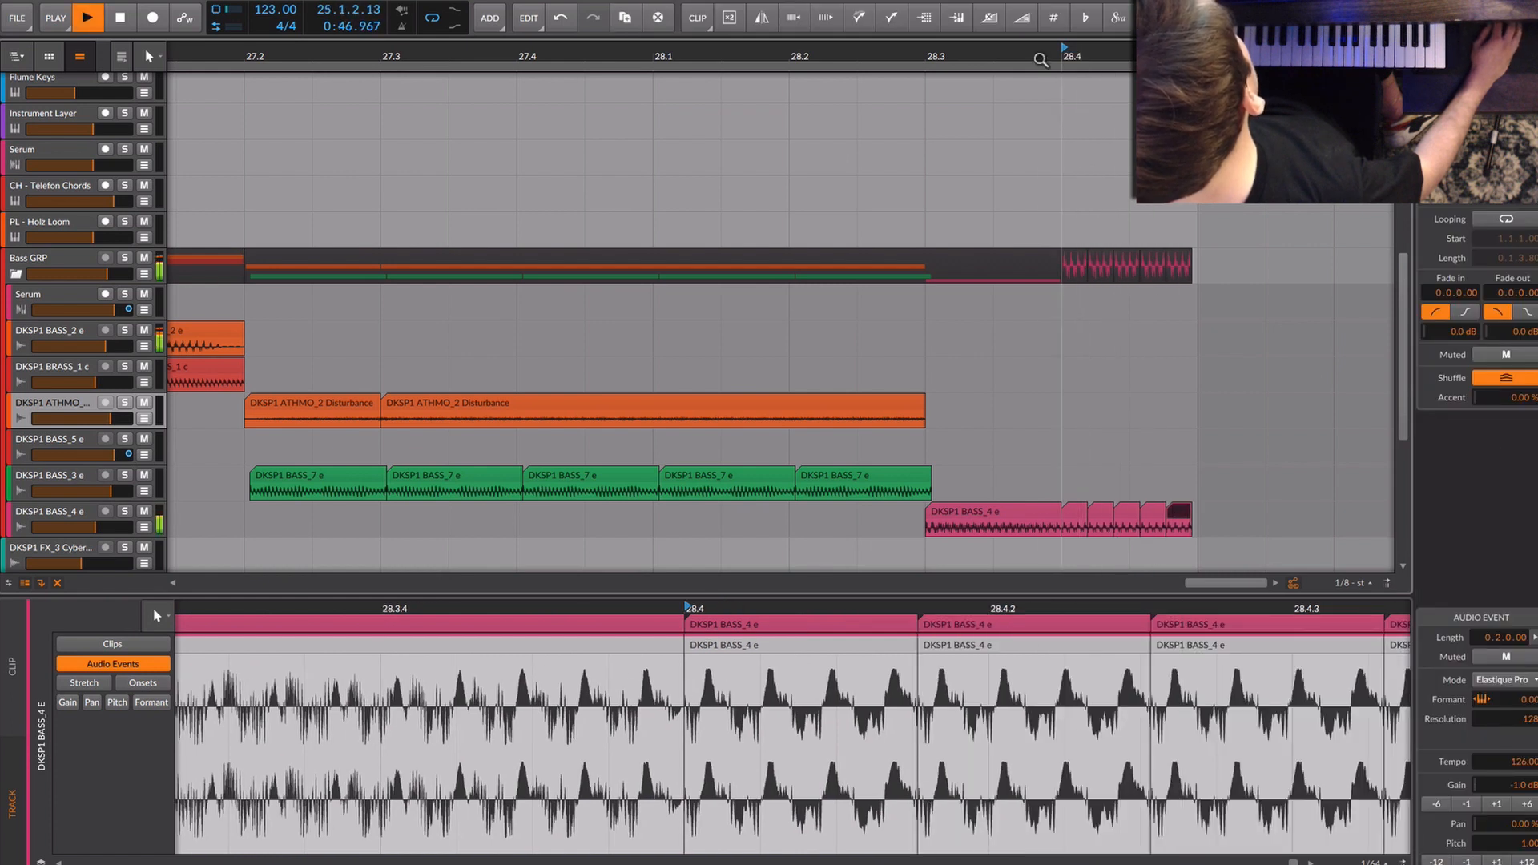
double_click(934, 60)
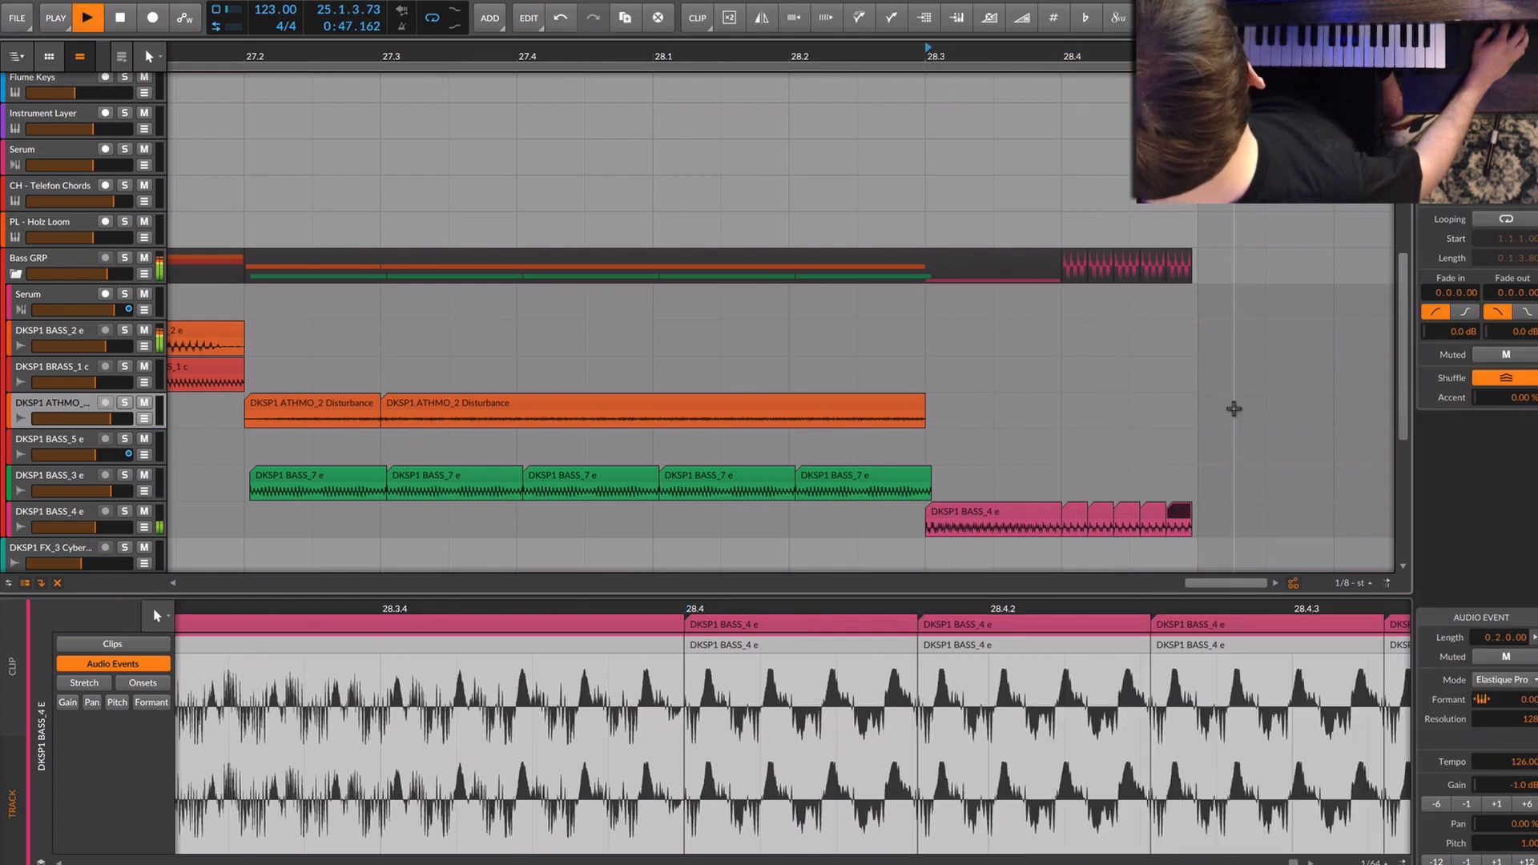
key(space)
Move the five short DKSP1 BASS_4 e slices from 28.4 to 26.4 and play from 26.3.
drag(1236, 475, 1065, 532)
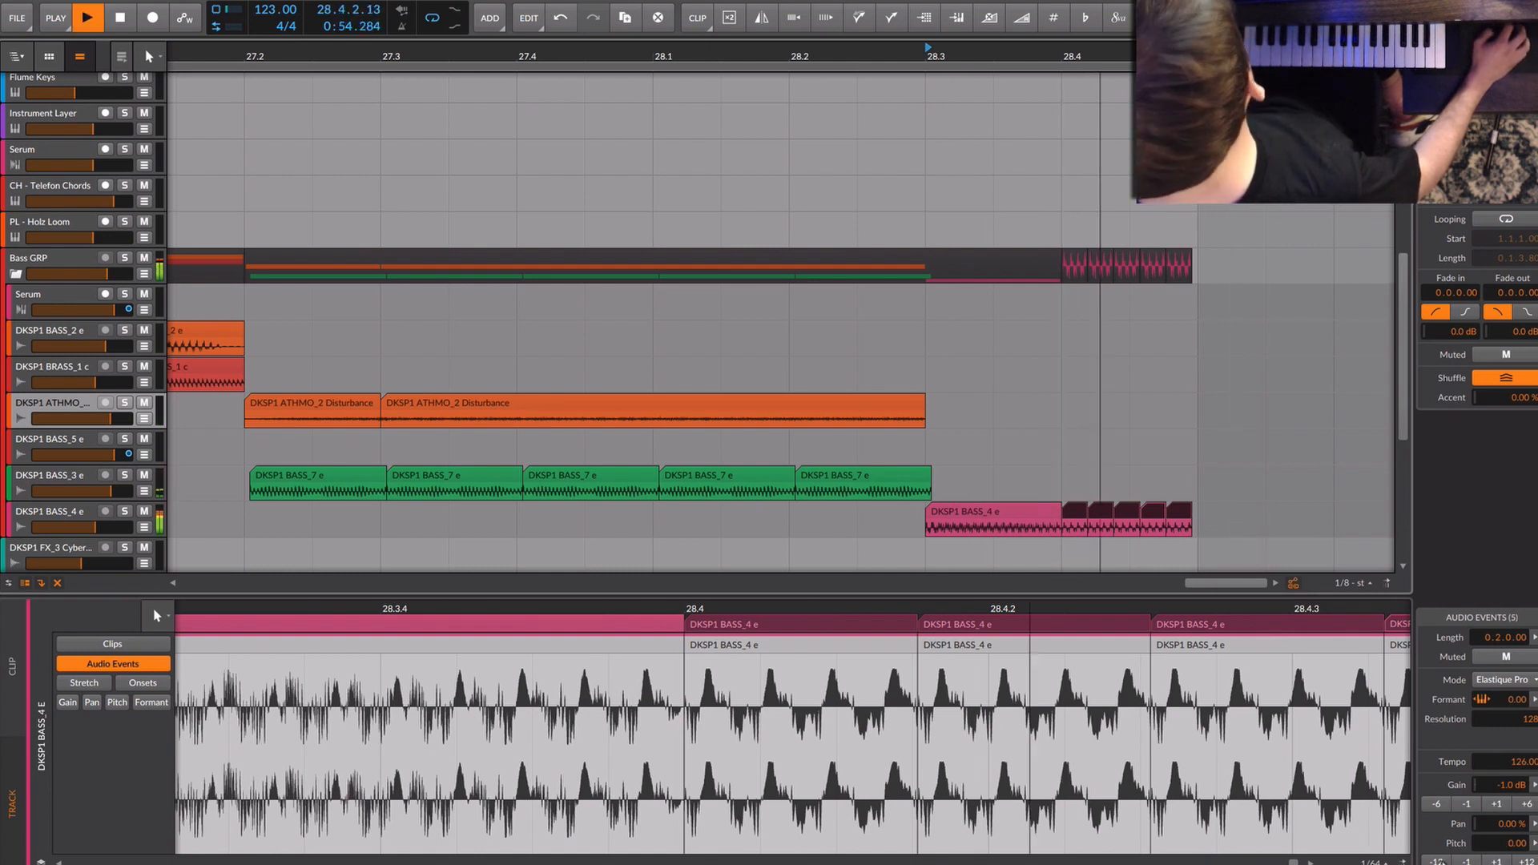
drag(1262, 481, 613, 534)
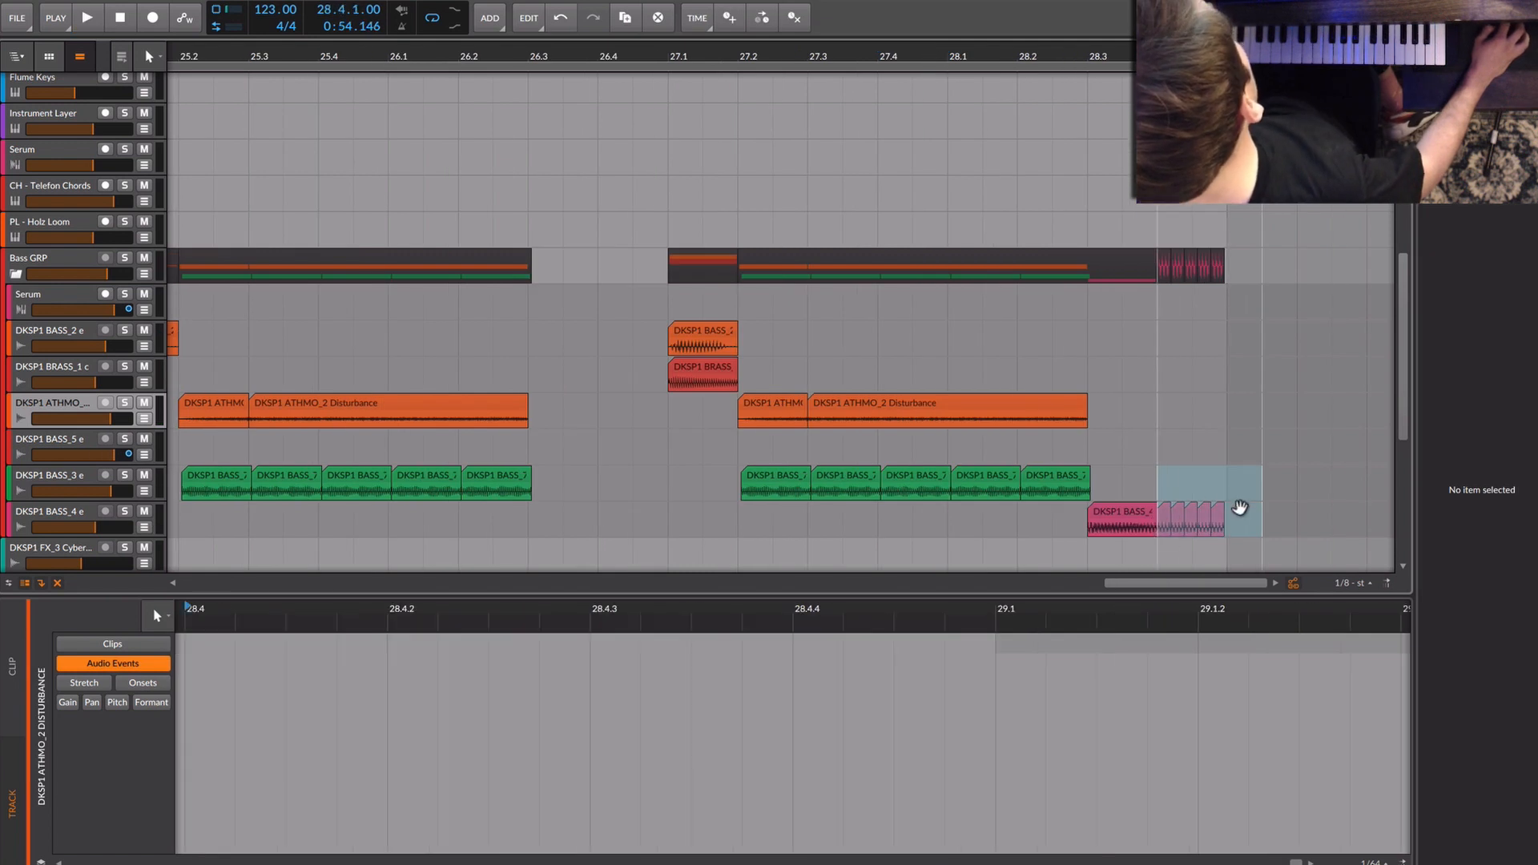
click(1236, 487)
double_click(490, 61)
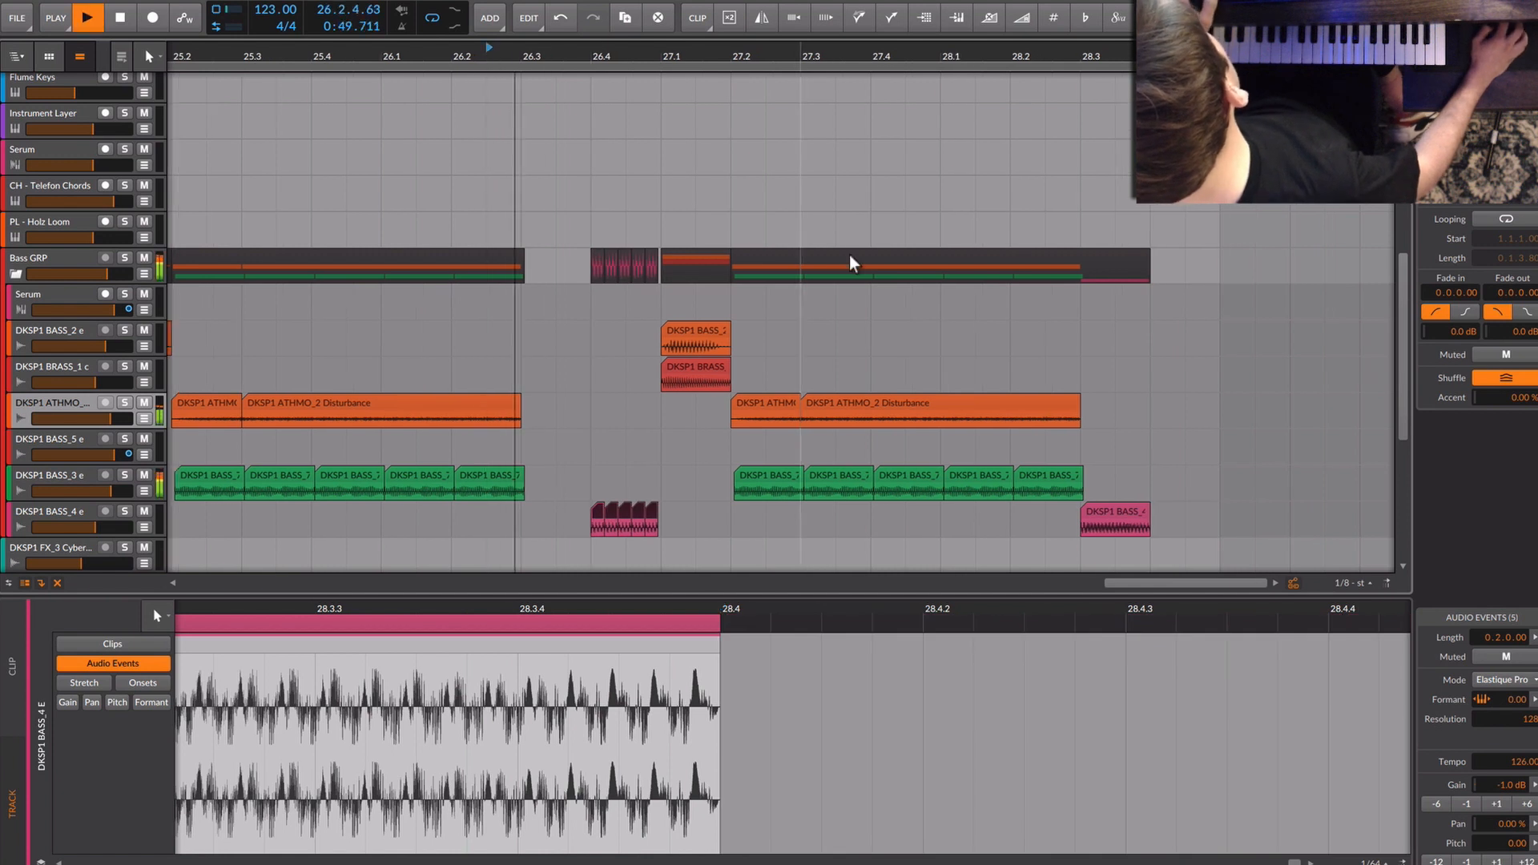
Duplicate the pair of DKSP1 BASS_4 e slices at 26.4 to fill the gap before bar 27 and play.
drag(690, 467, 548, 527)
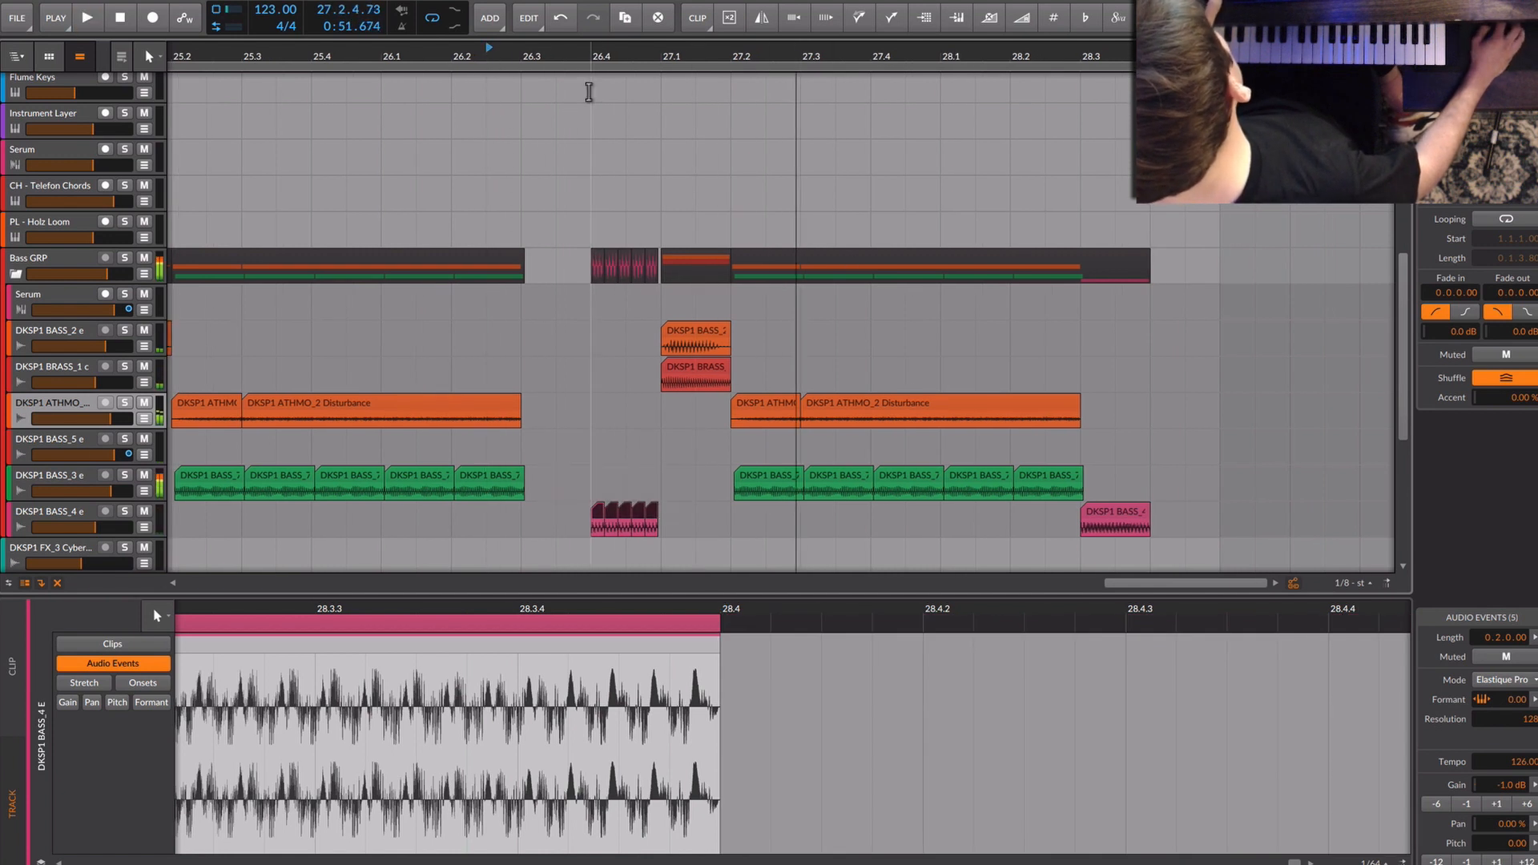
drag(709, 527, 593, 527)
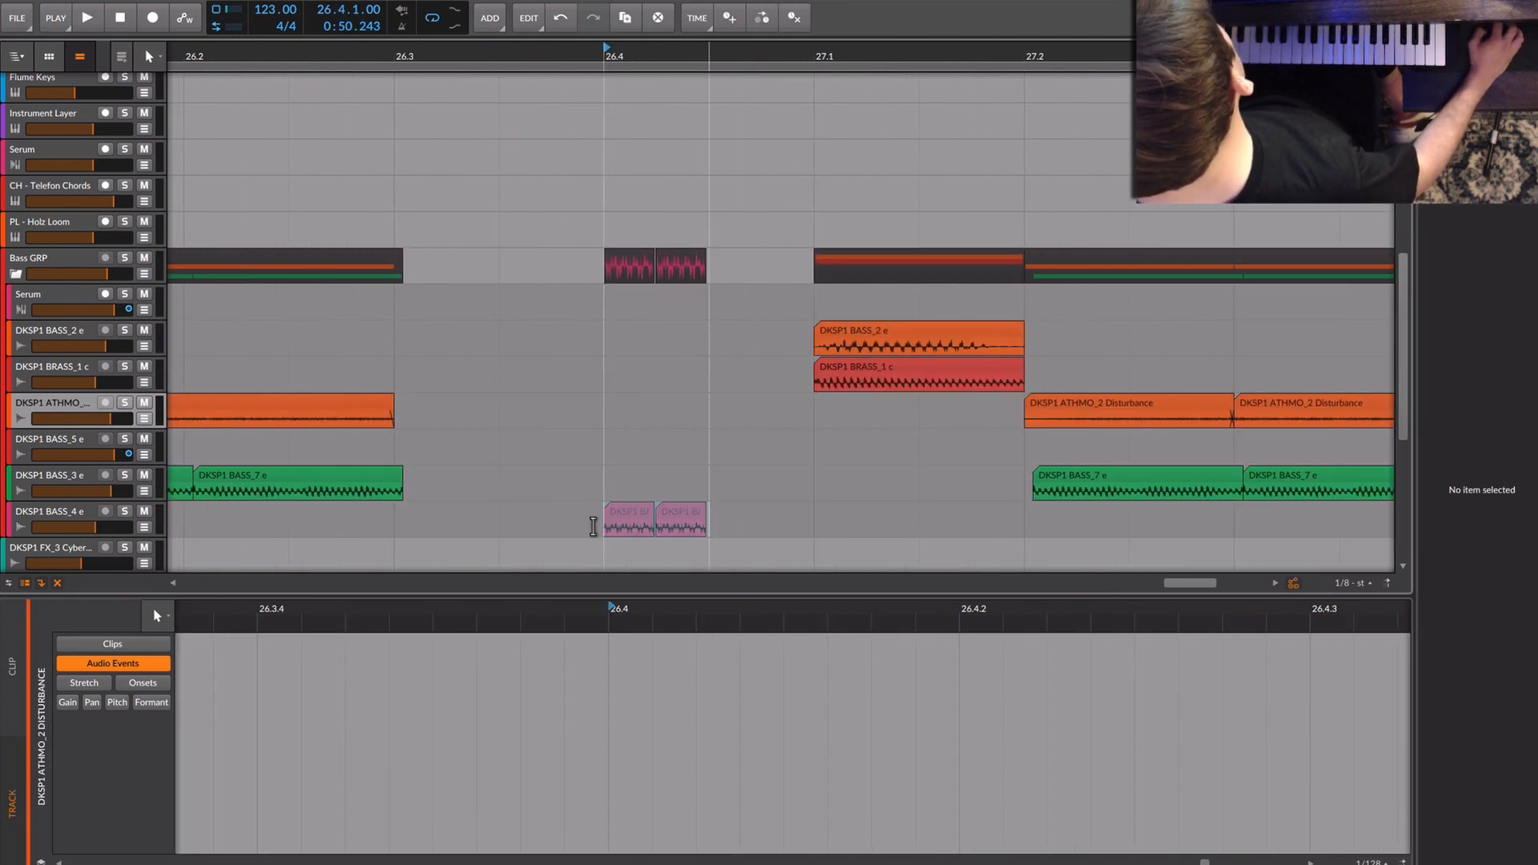
key(ctrl+d)
key(space)
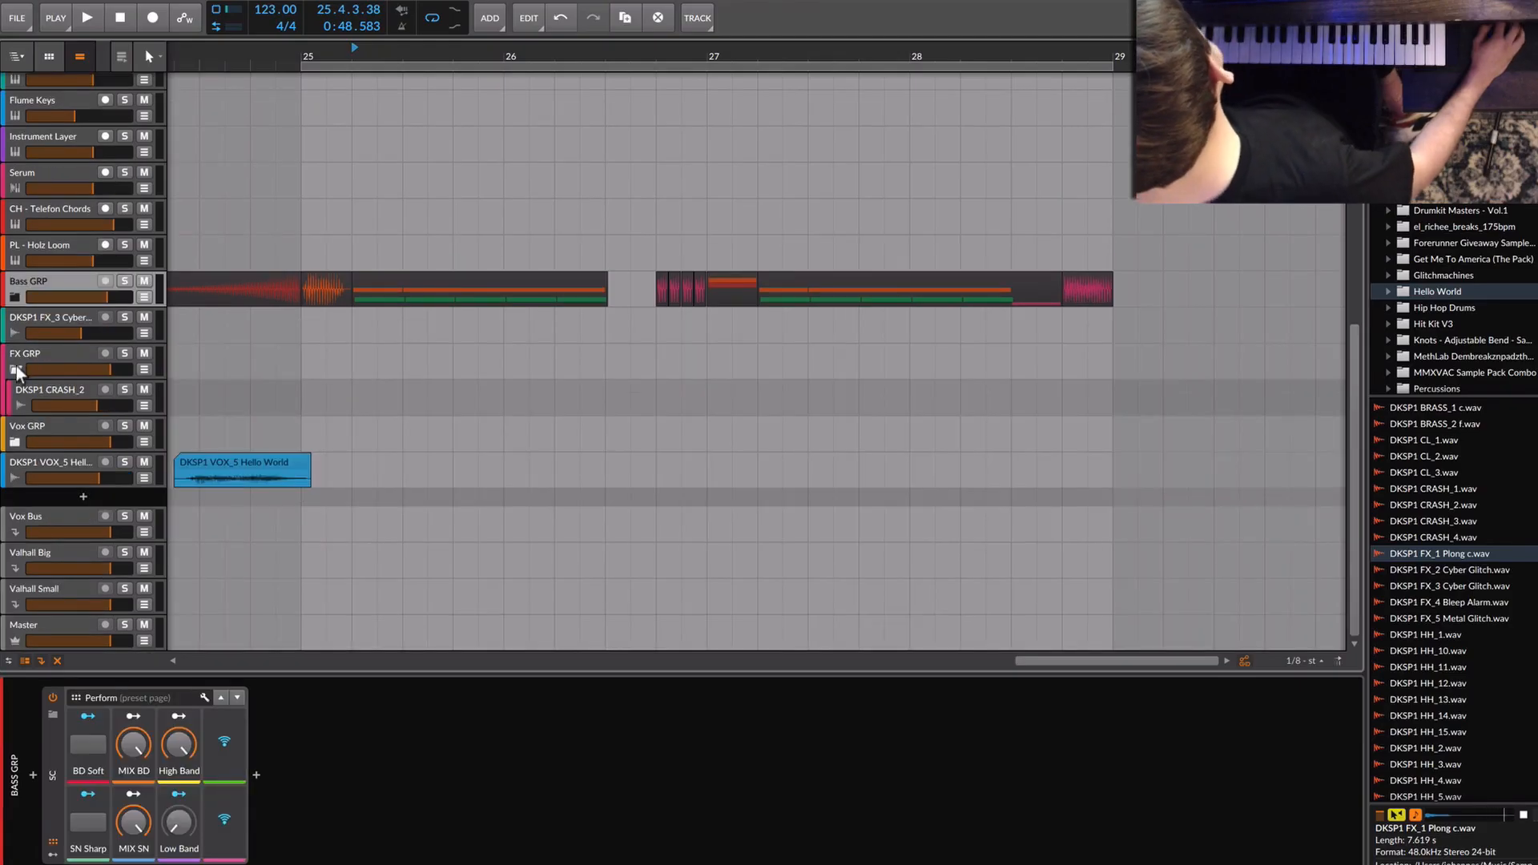
Collapse the FX group, lower the DKSP1 FX_1 Plong c track's volume slightly and record its part from bar 24.
click(15, 370)
scroll(36, 322, up, 6)
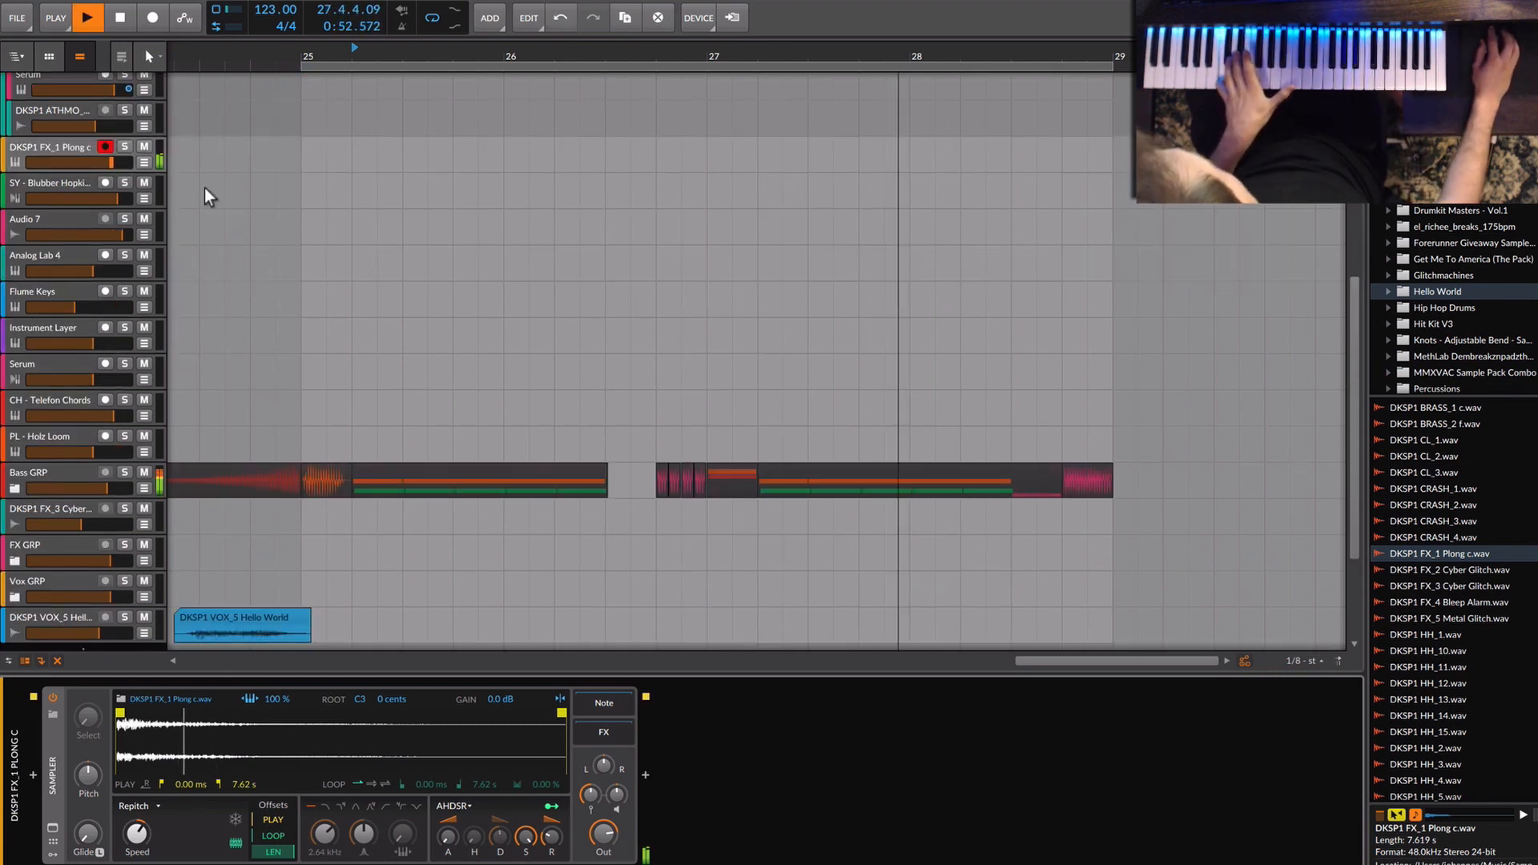
scroll(329, 230, left, 5)
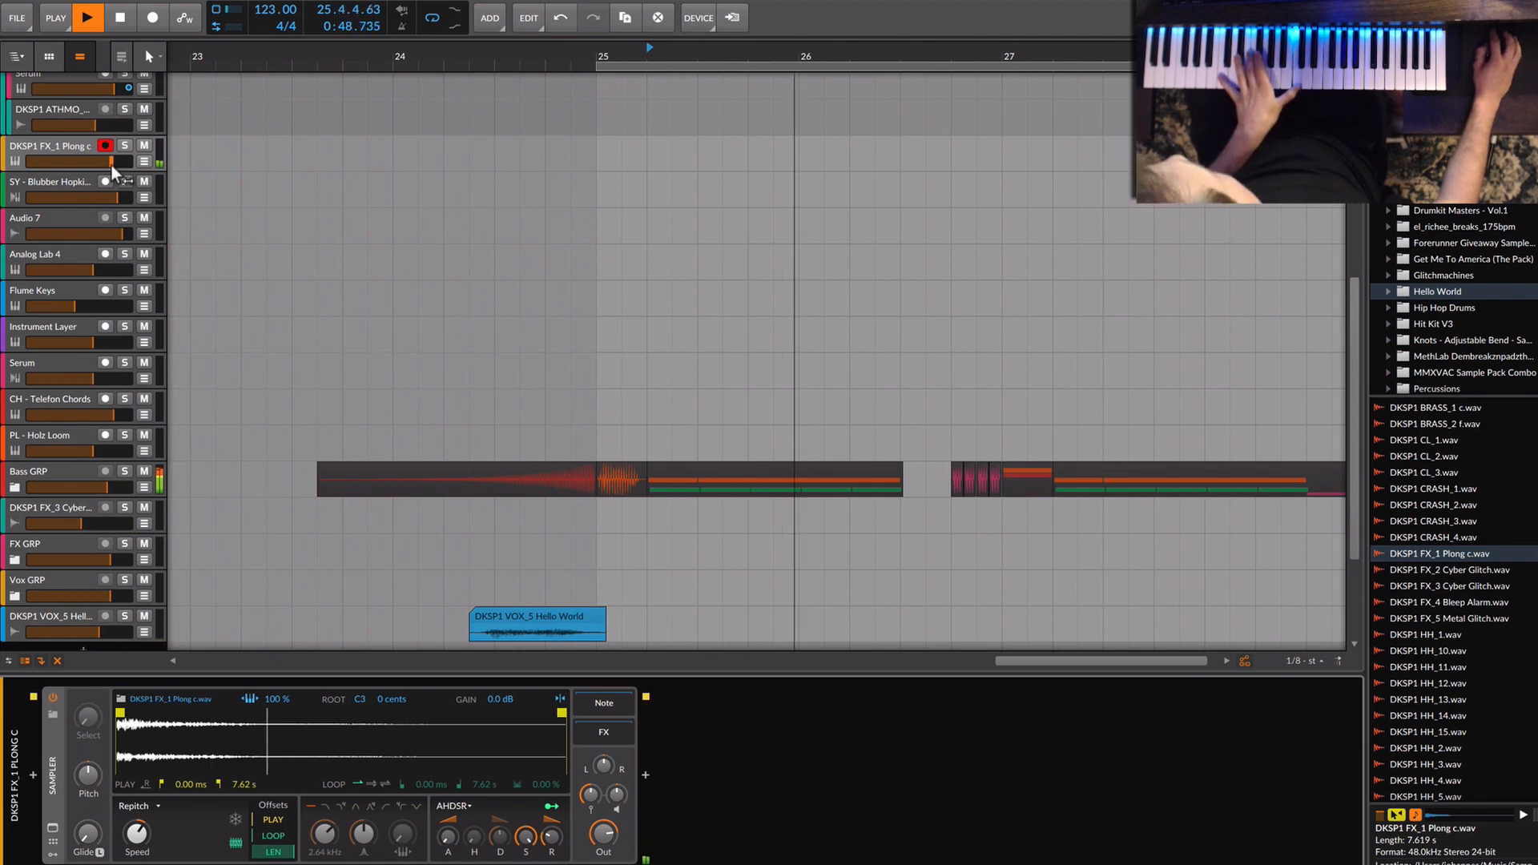
drag(112, 162, 102, 163)
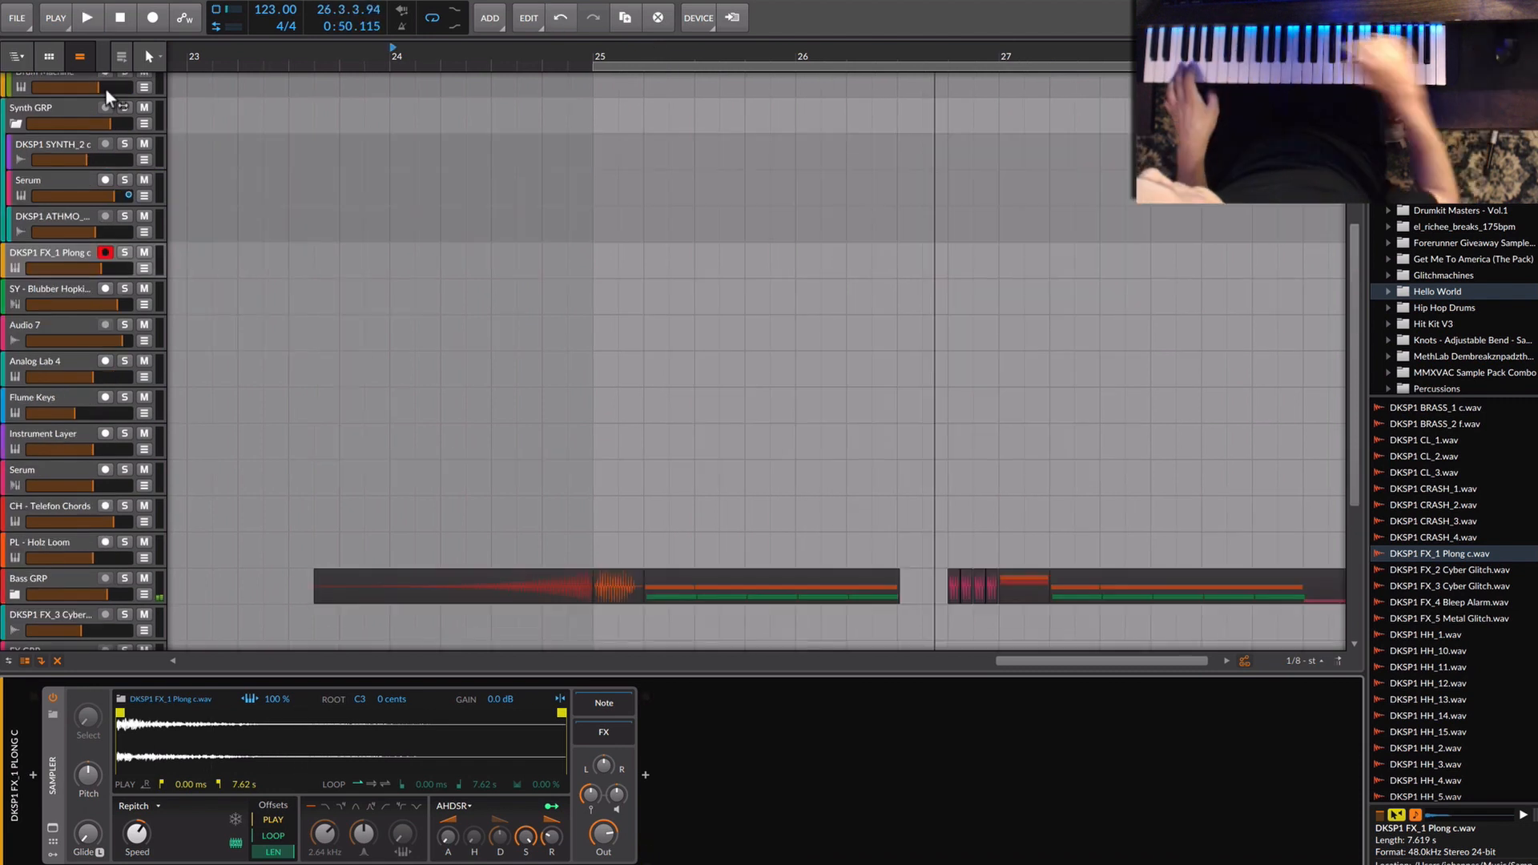
click(151, 17)
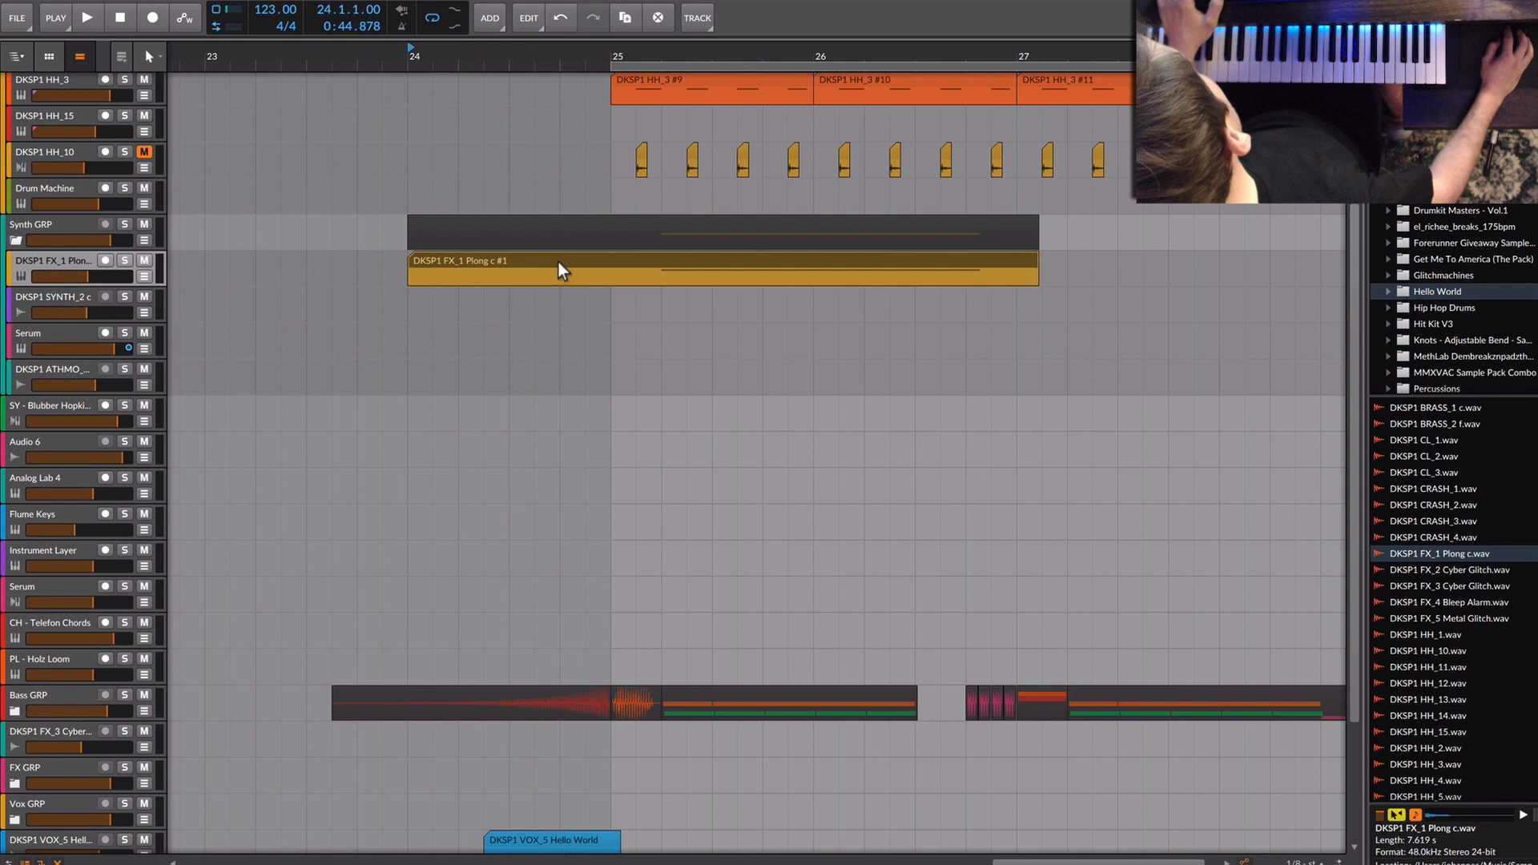
Open the recorded DKSP1 FX_1 Plong c clip and shorten the loop region in the track's Sampler.
double_click(560, 265)
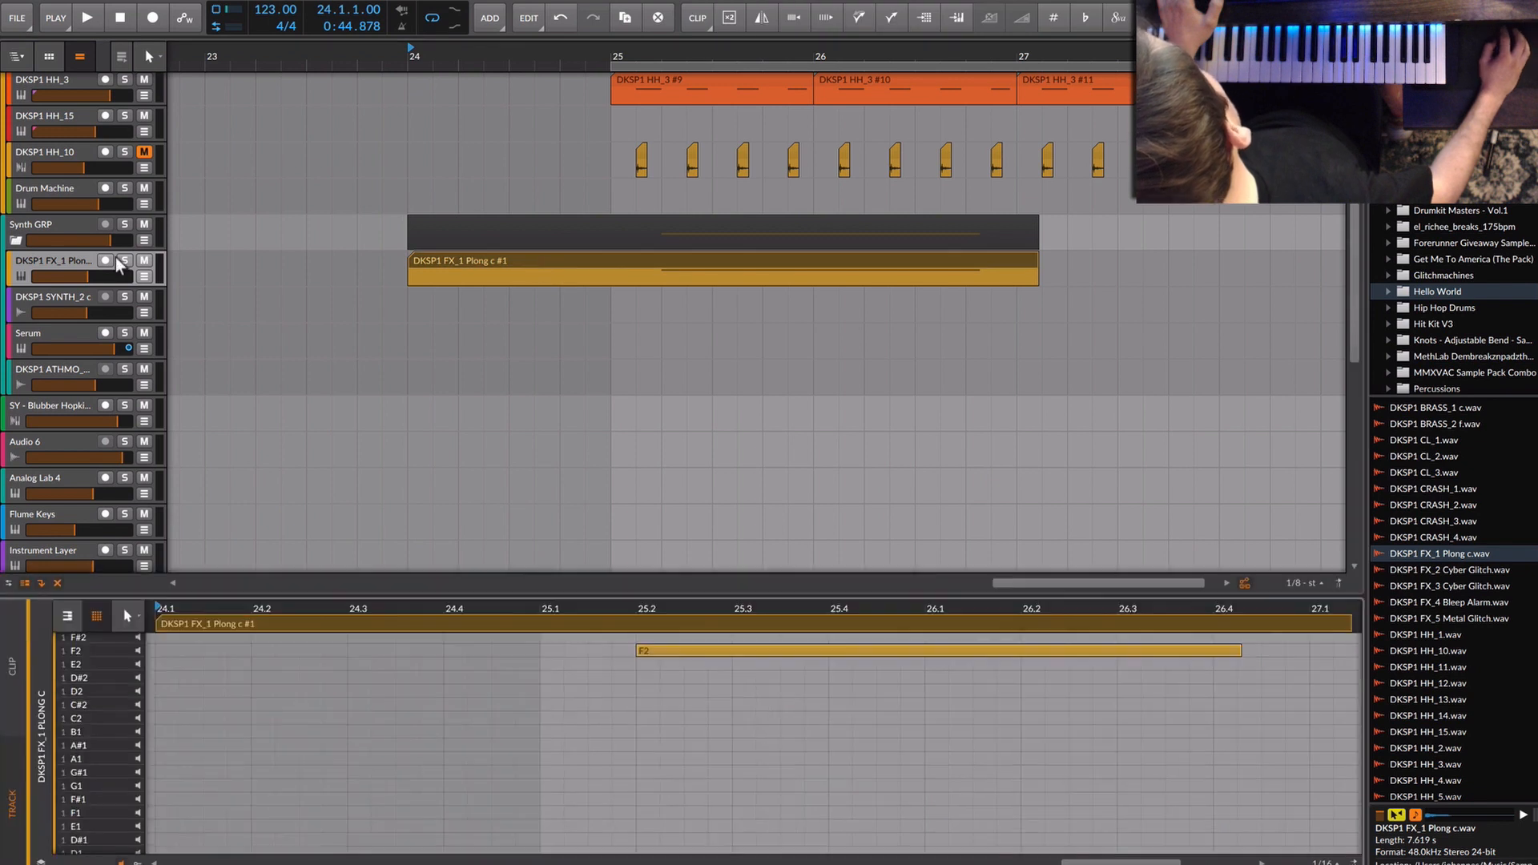
click(123, 260)
double_click(75, 258)
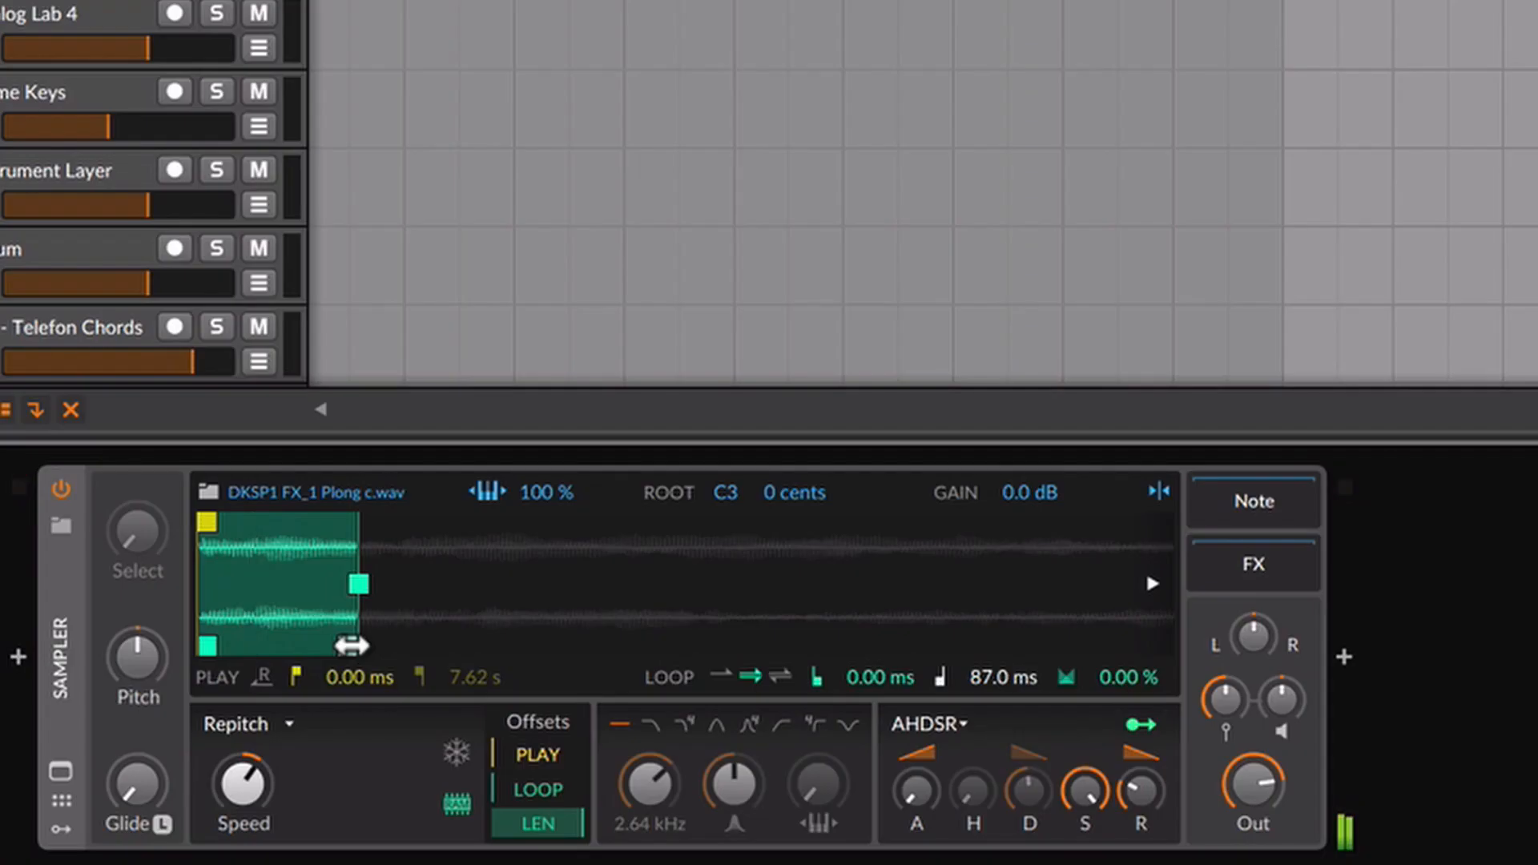
drag(351, 645, 303, 646)
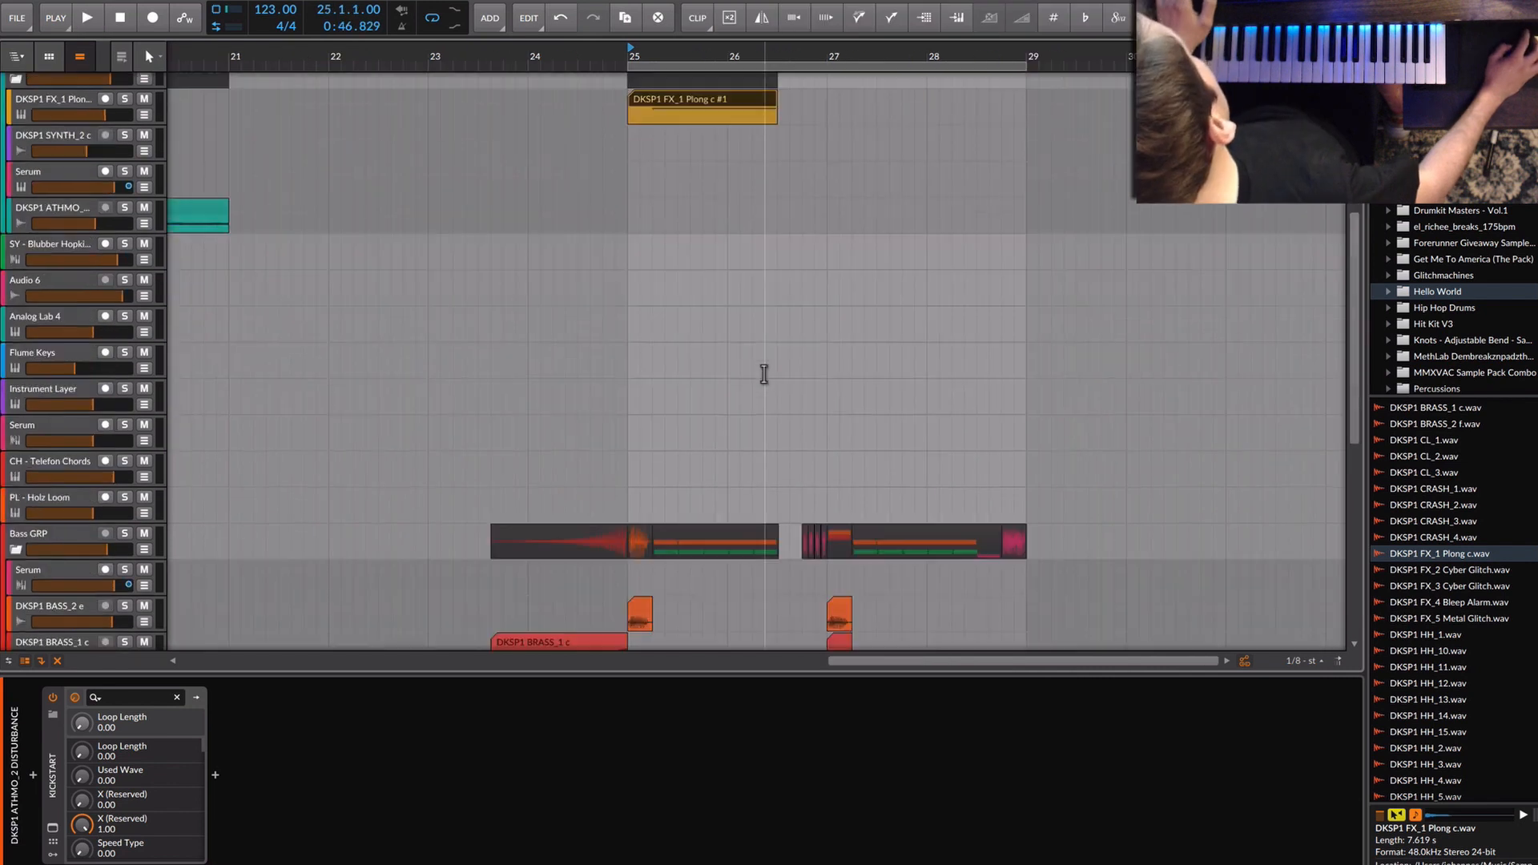
Duplicate the whole arrangement section from bar 25 to bar 29 so the copy starts at bar 29.
scroll(757, 371, down, 5)
scroll(705, 353, up, 2)
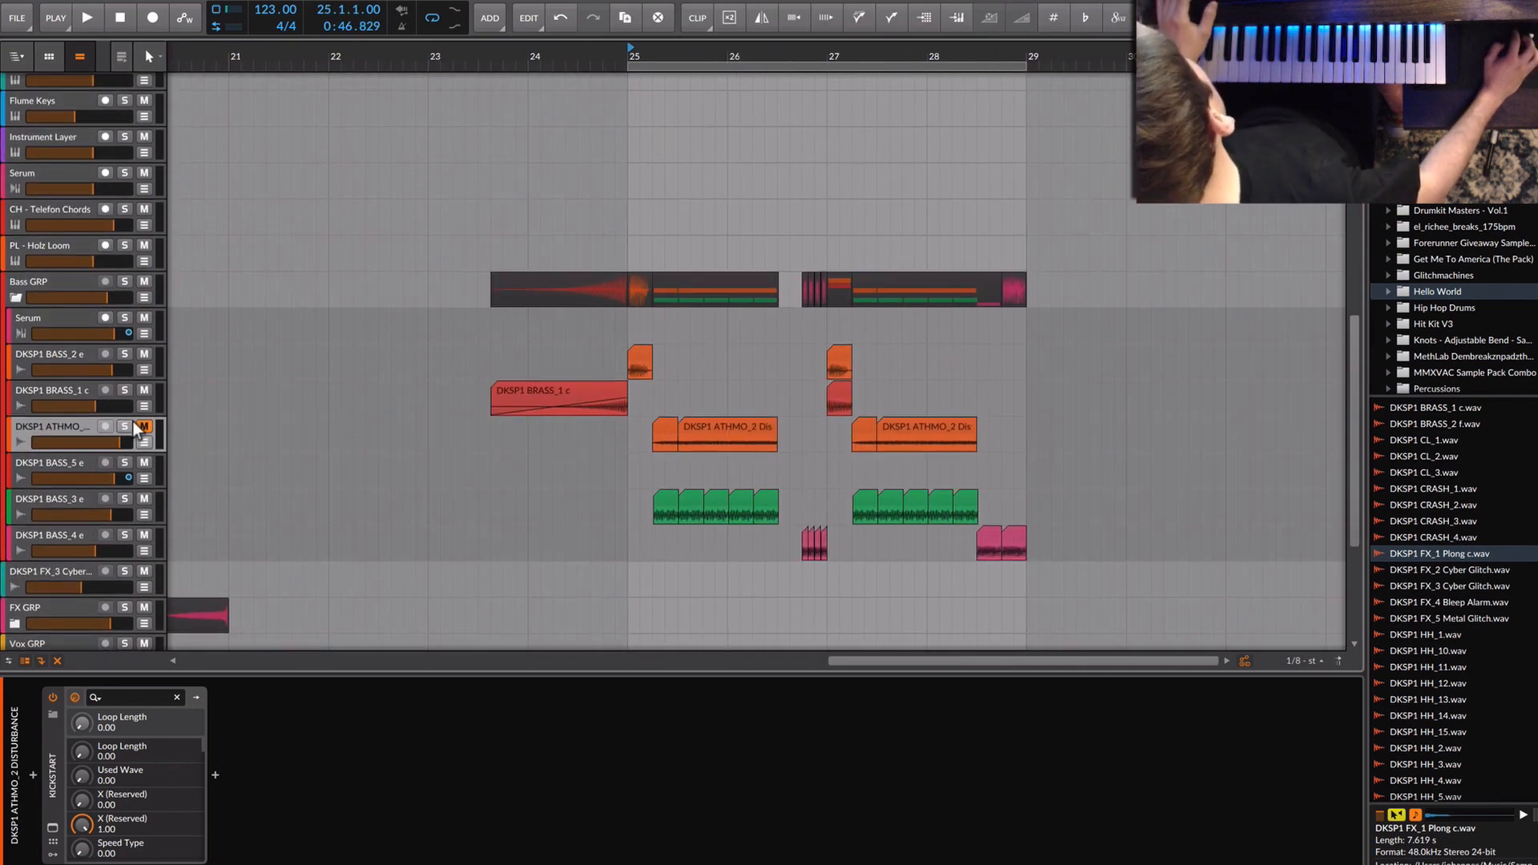
drag(631, 48, 1027, 64)
key(ctrl+d)
scroll(956, 411, right, 1)
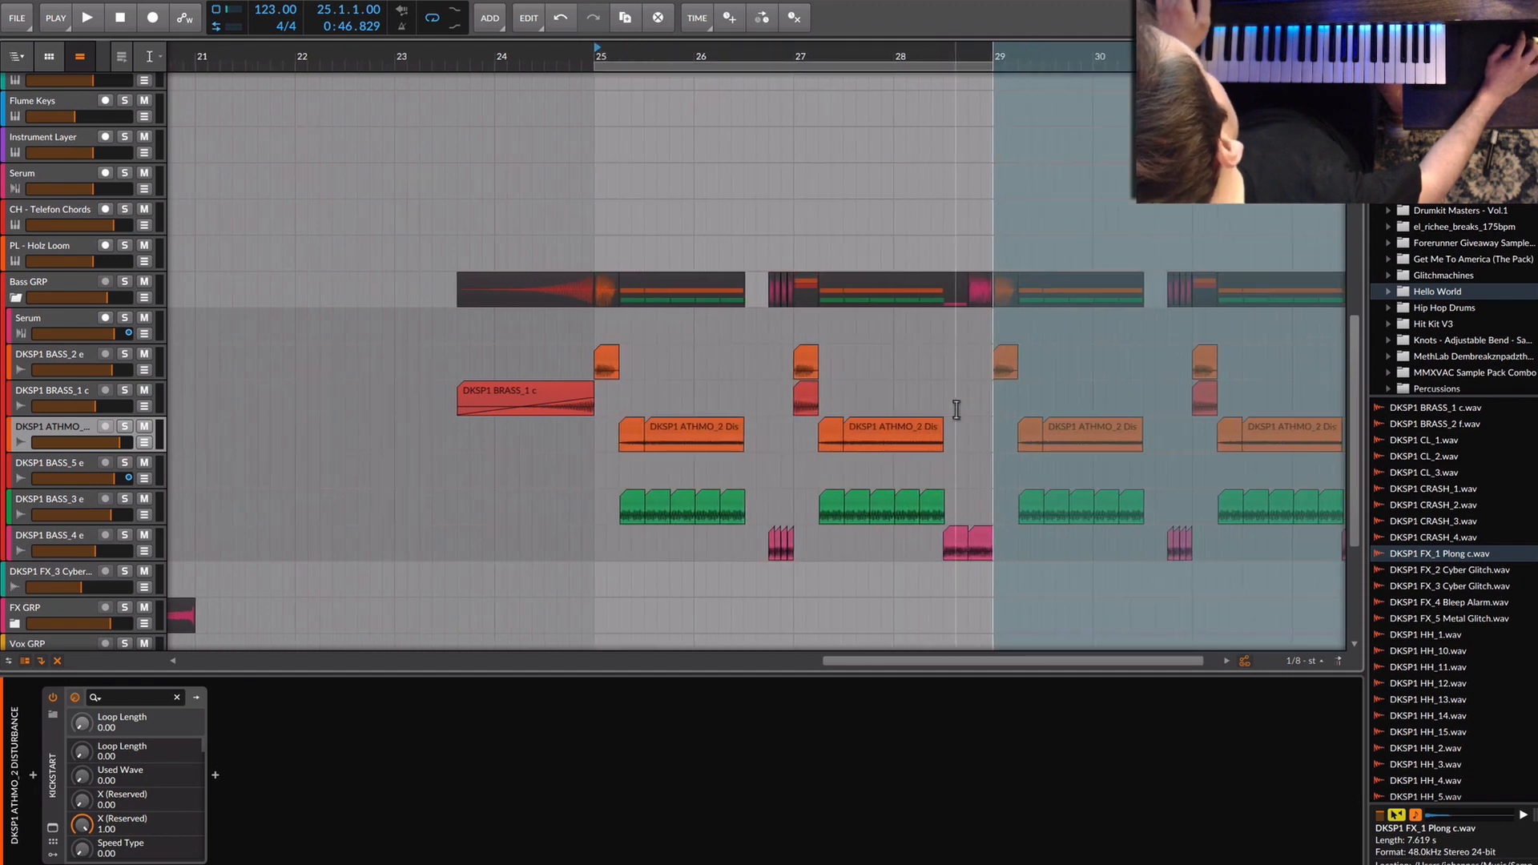
click(951, 425)
click(954, 431)
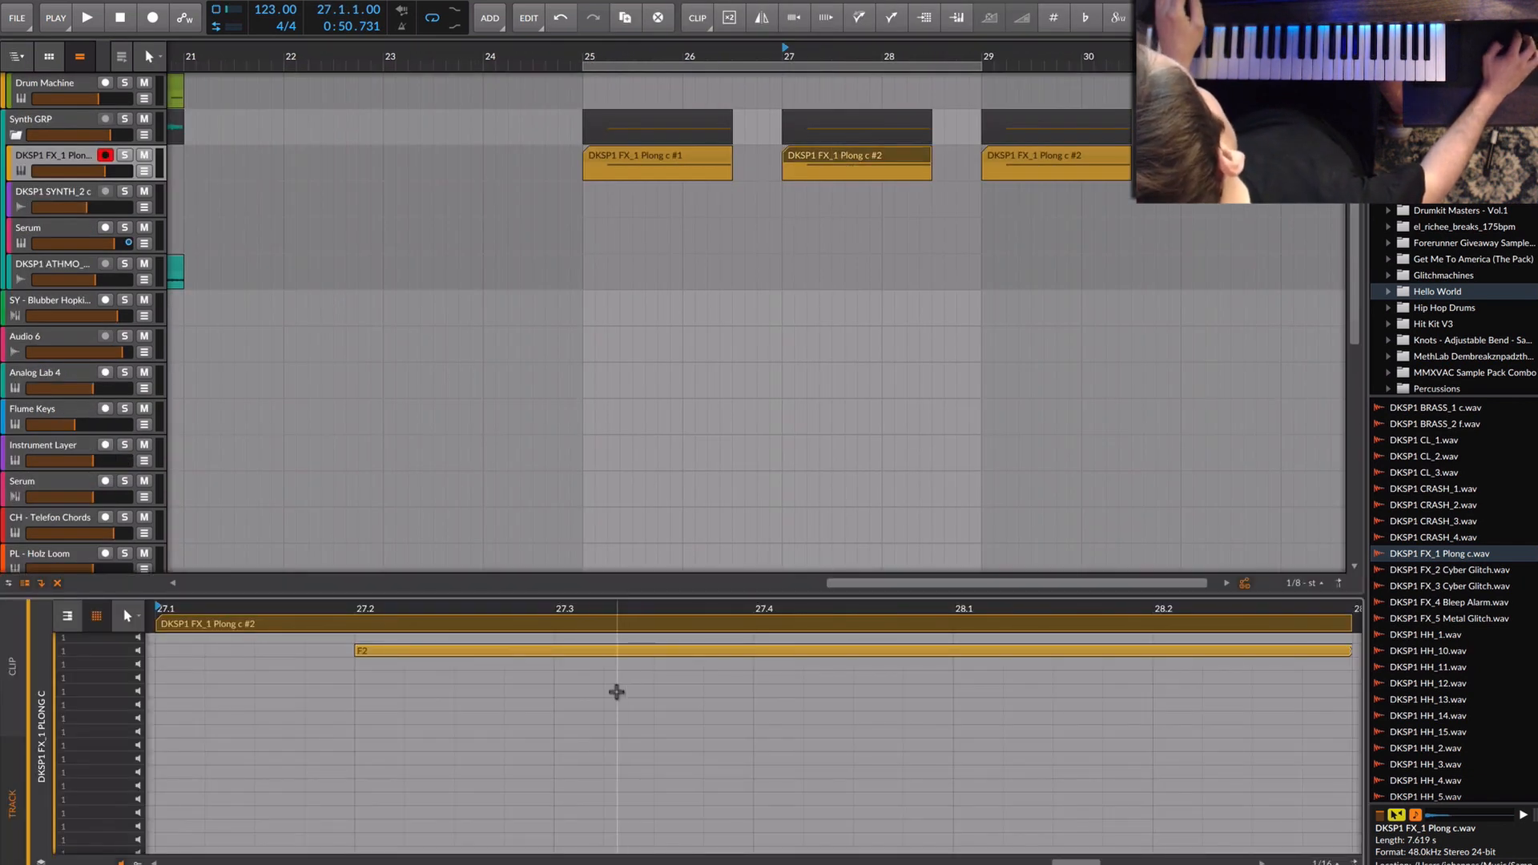
Transpose the F2 note in the DKSP1 FX_1 Plong c #2 clip at bar 27 up to A2 and play.
click(626, 652)
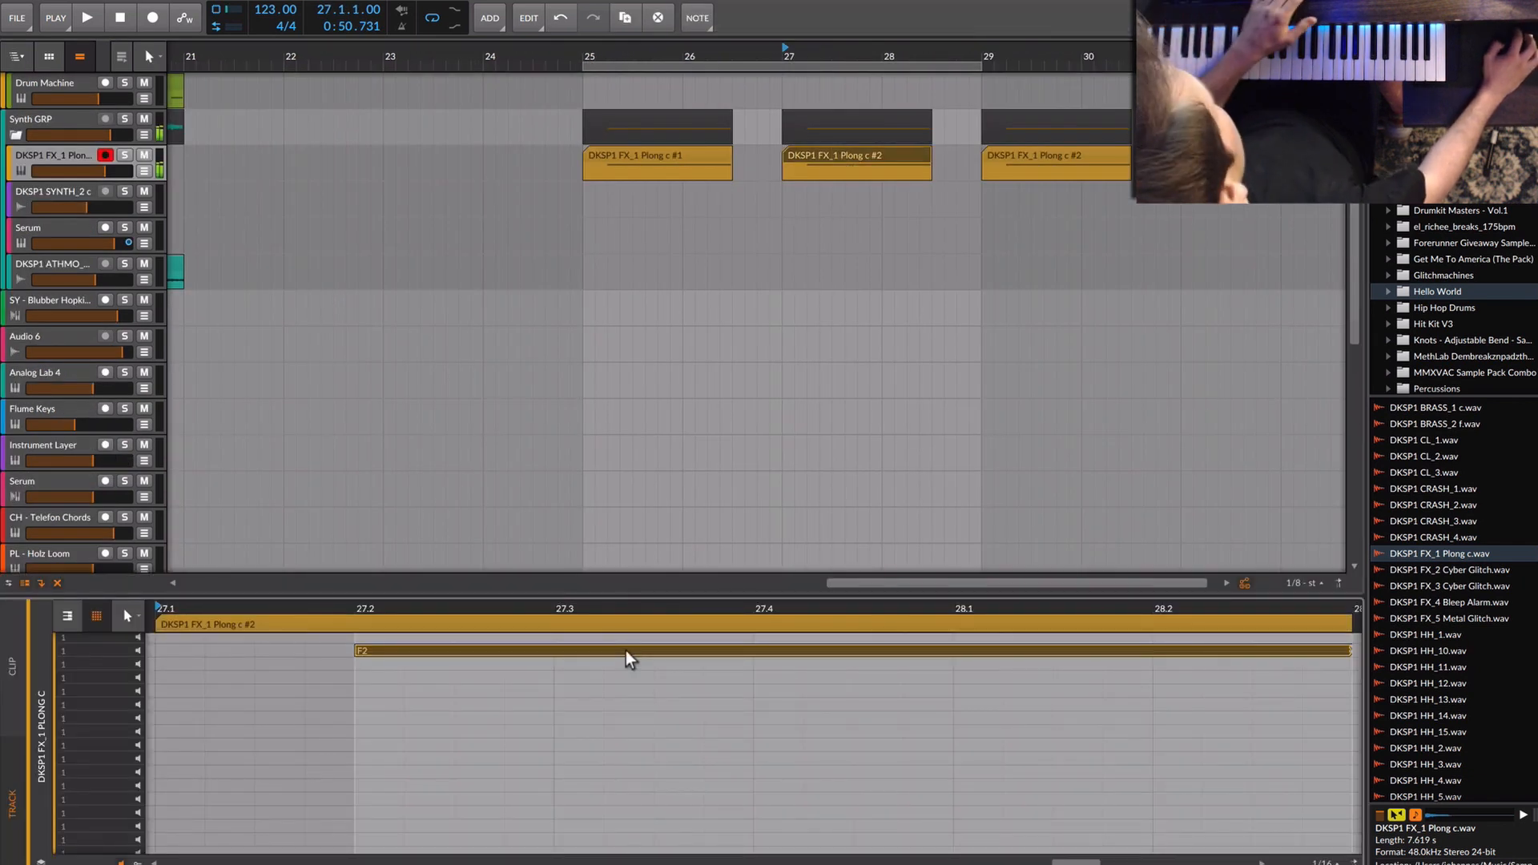
key(Up)
key(Up)
scroll(639, 678, up, 2)
key(Up)
key(Up)
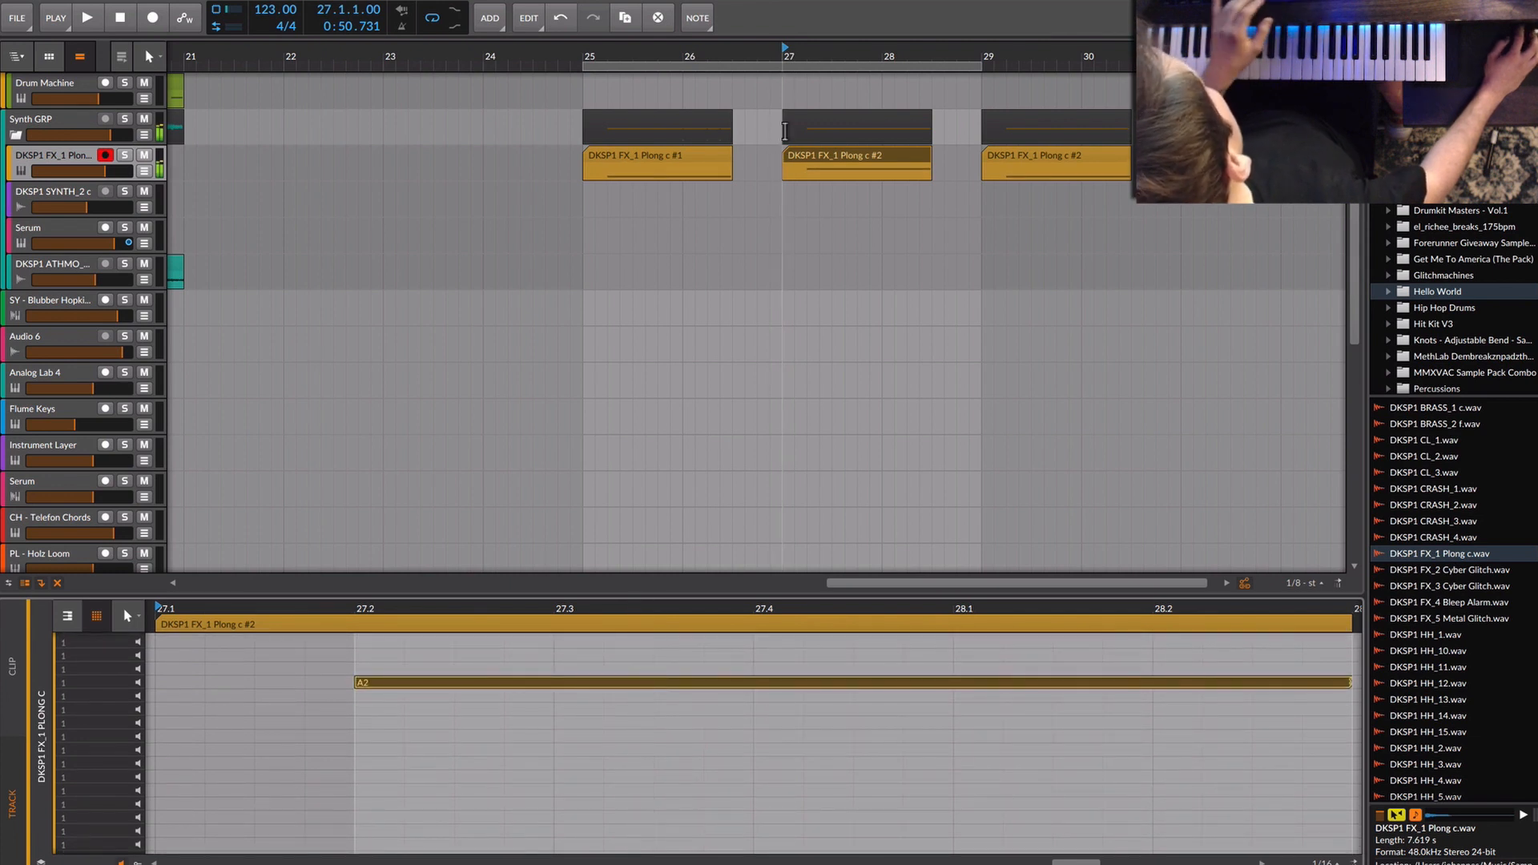
key(space)
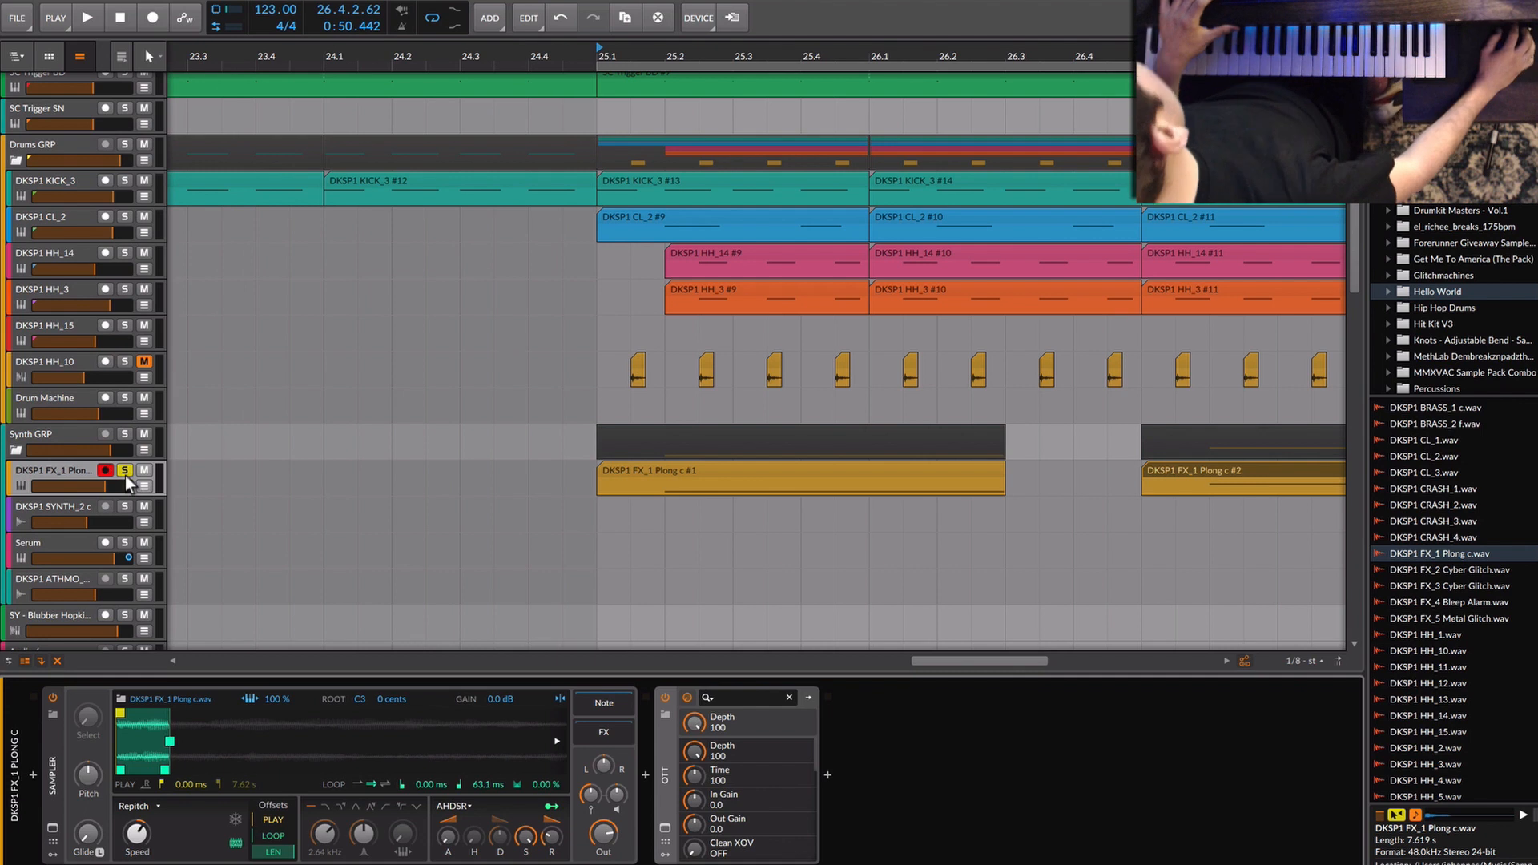
Show the modulator slots of the Sampler on the DKSP1 FX_1 Plong c track and add an LFO modulator.
click(619, 469)
scroll(481, 501, down, 3)
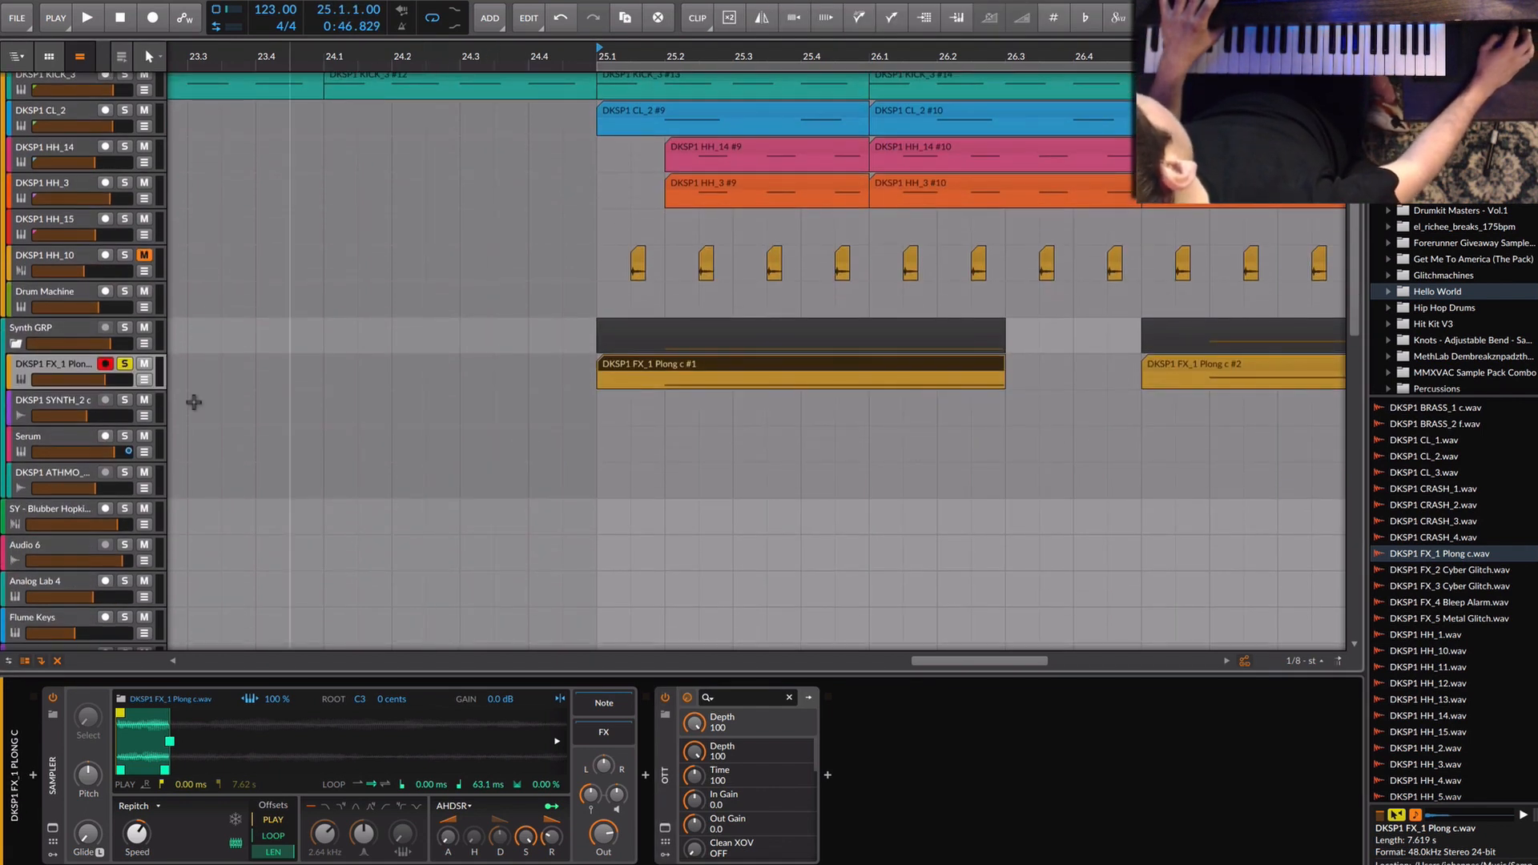
click(50, 370)
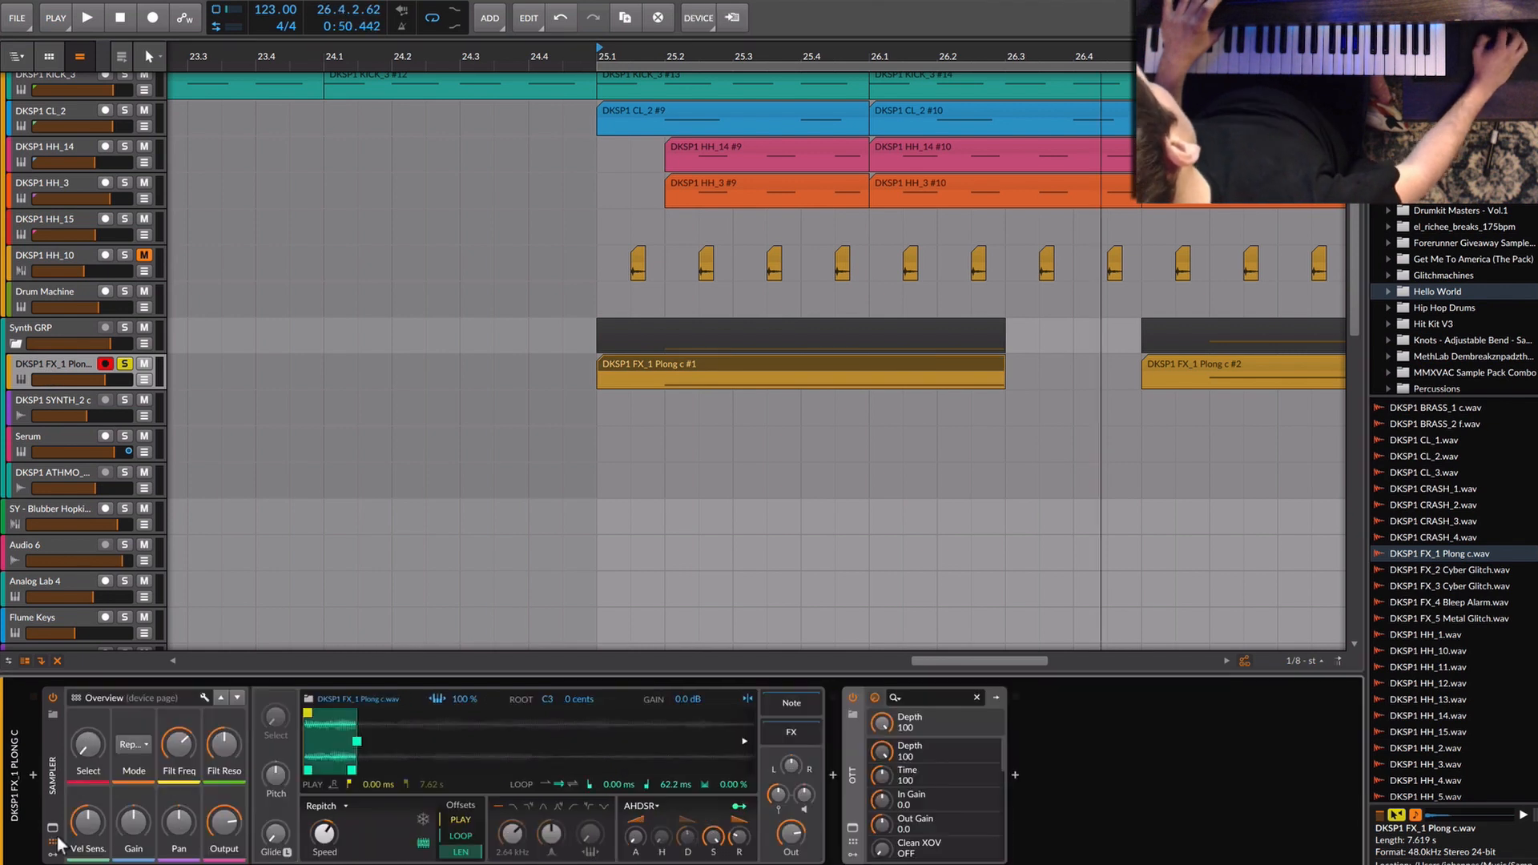
click(53, 841)
click(52, 855)
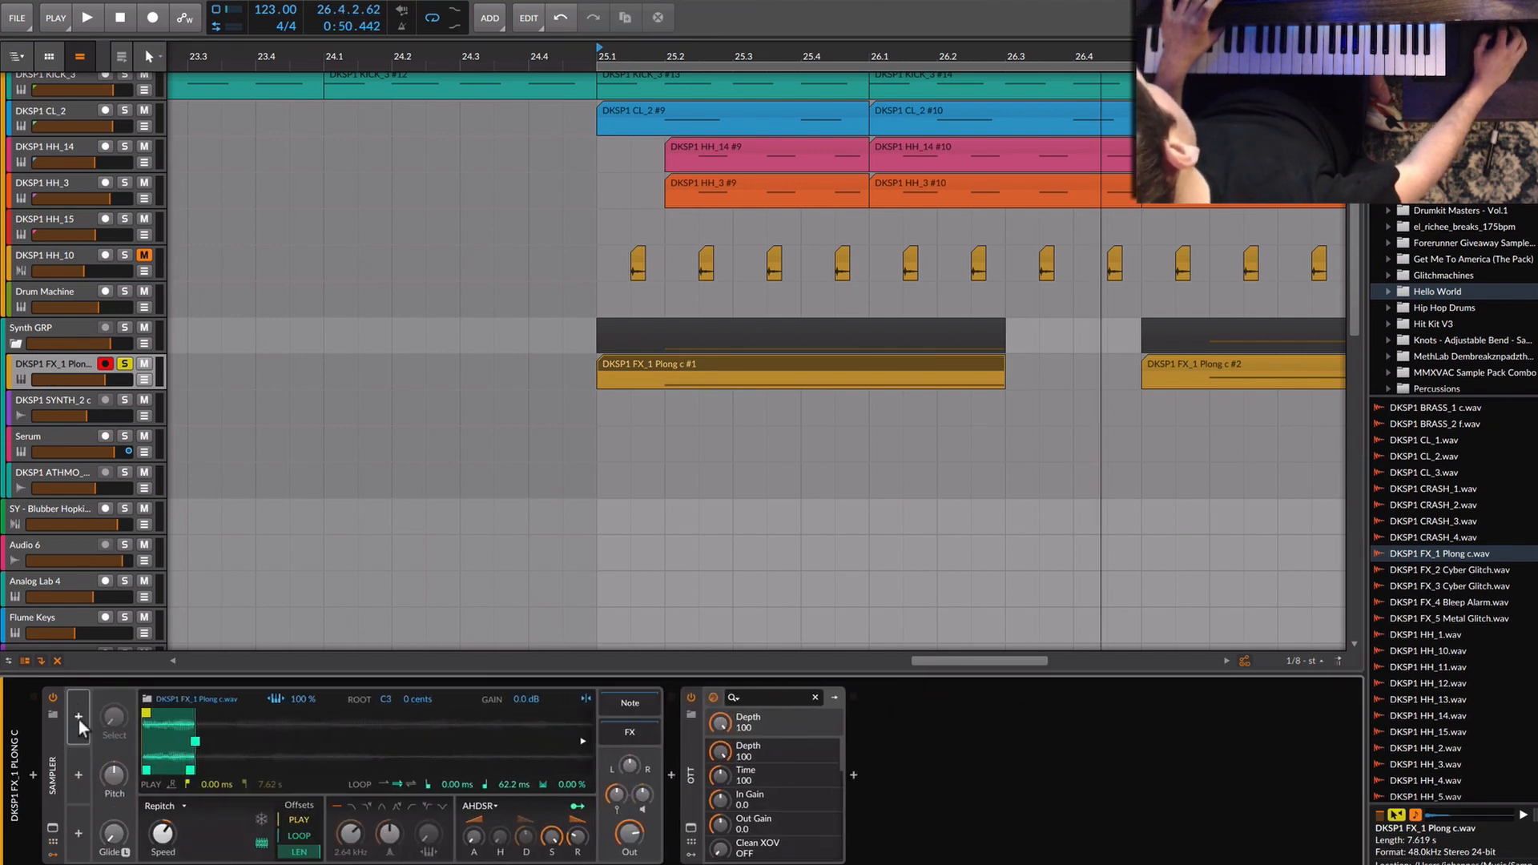
click(79, 718)
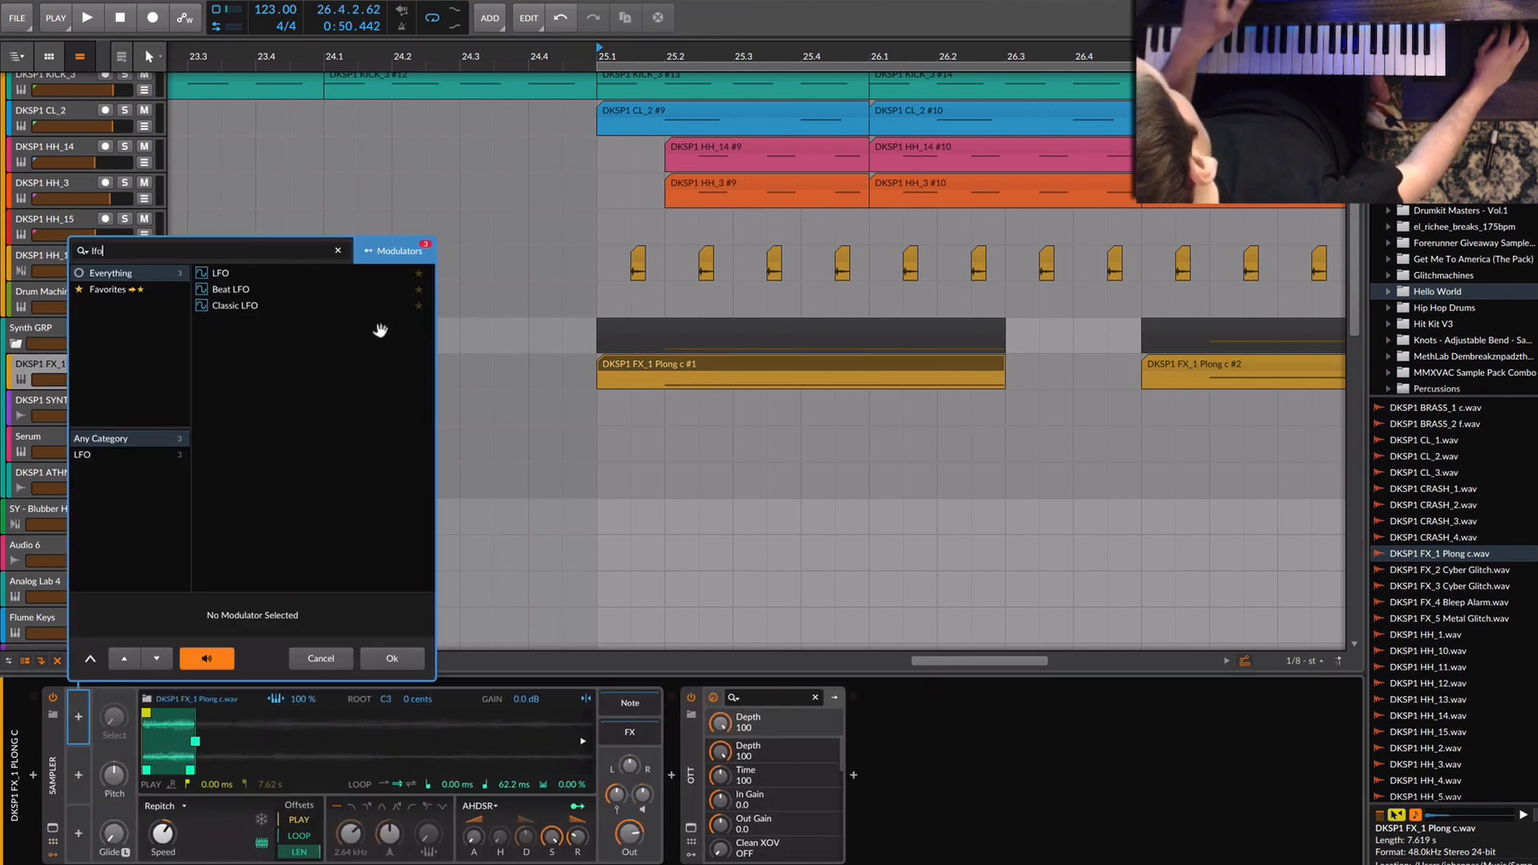
double_click(239, 272)
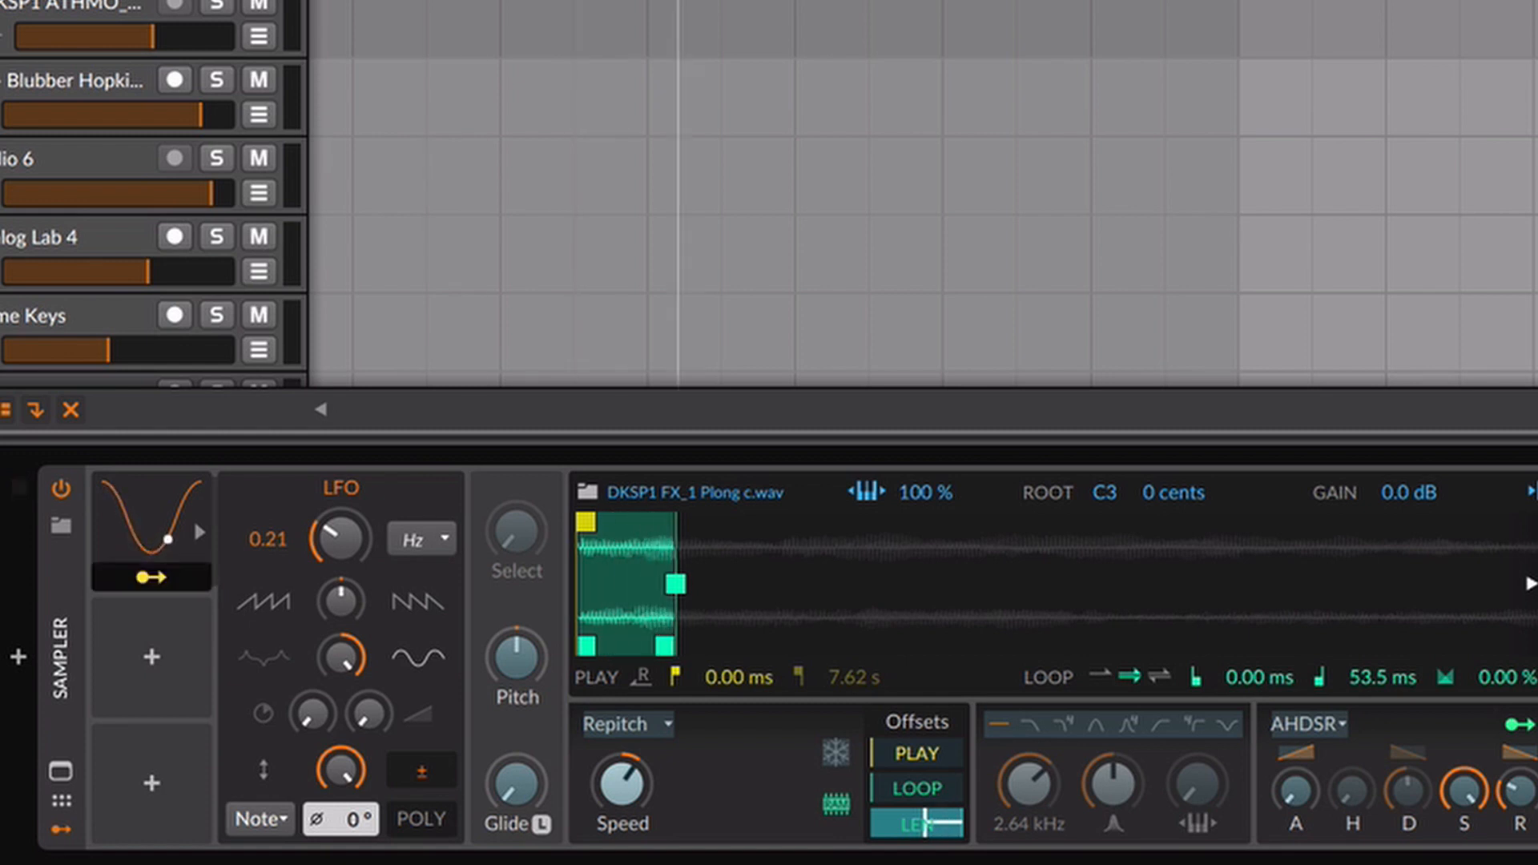
Try the DKSP1 BASS_1 126 f sample at bar 29 on the DKSP1 BRASS_1 c track and play it.
scroll(921, 192, down, 10)
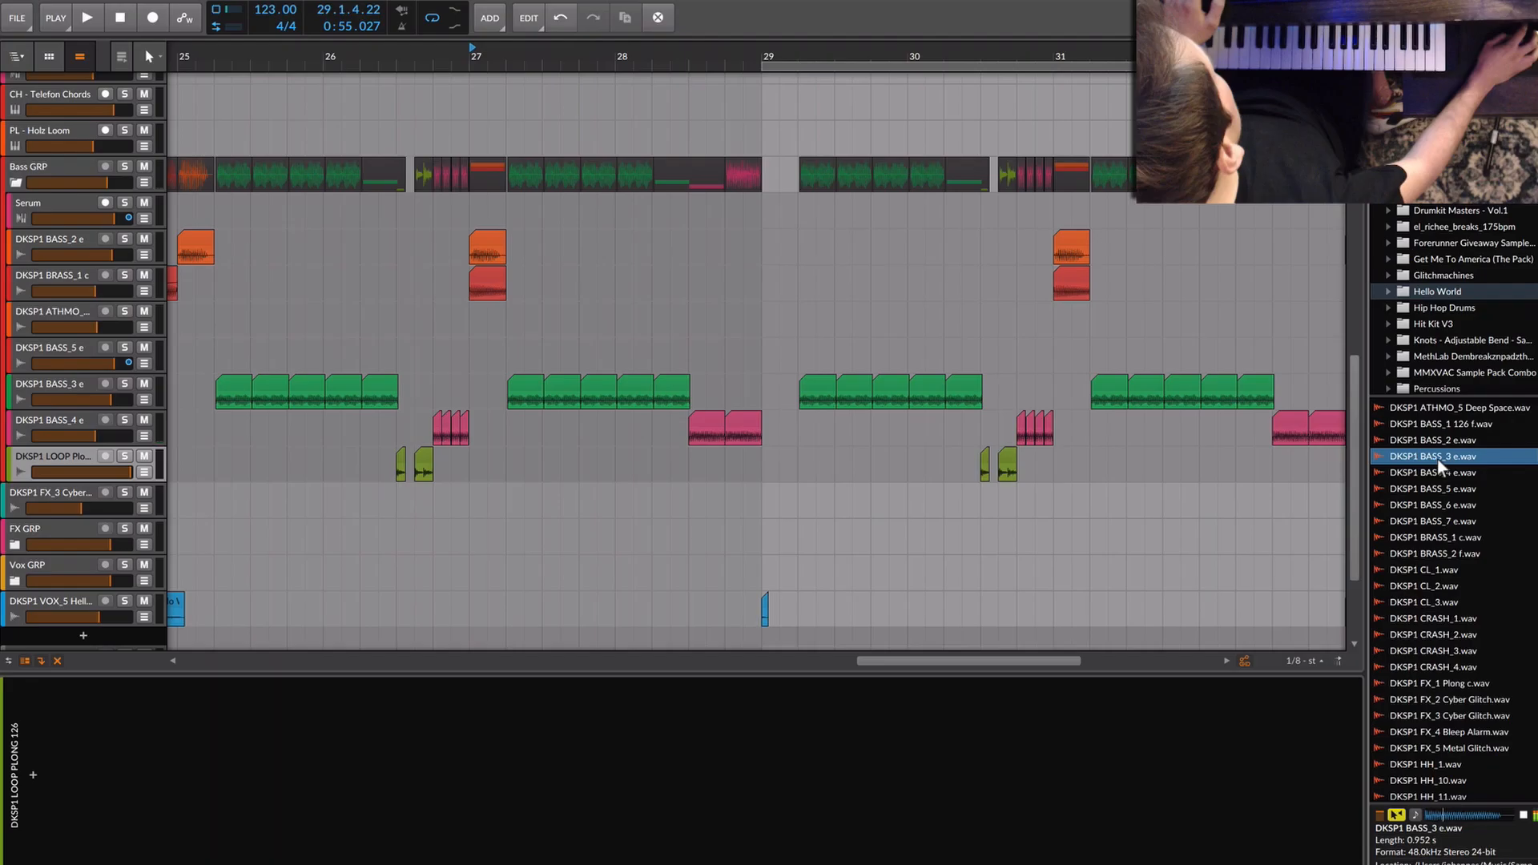
drag(1426, 424, 799, 278)
key(space)
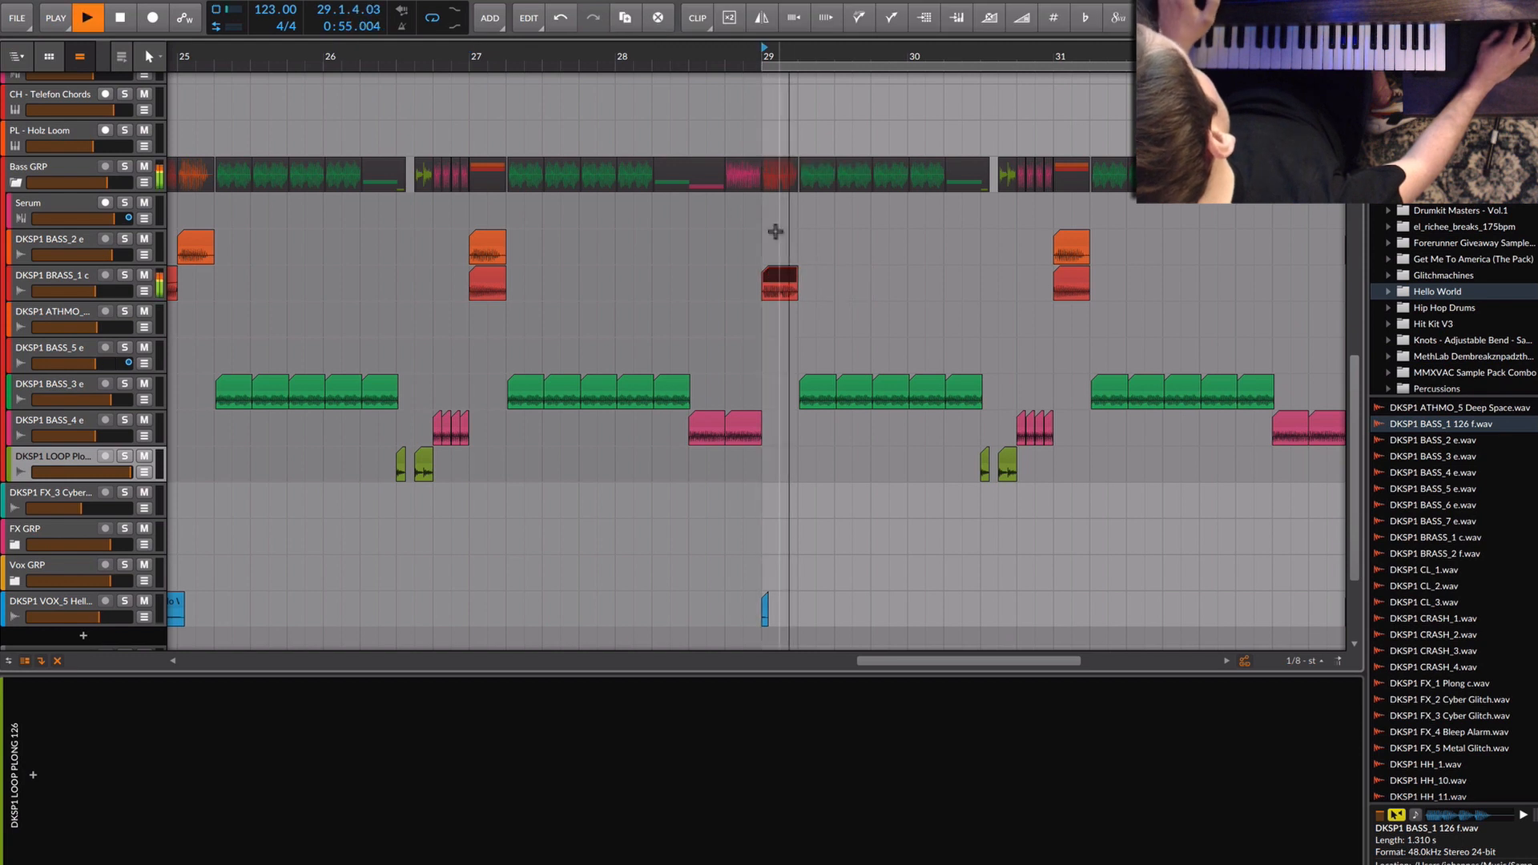
key(space)
double_click(781, 280)
key(space)
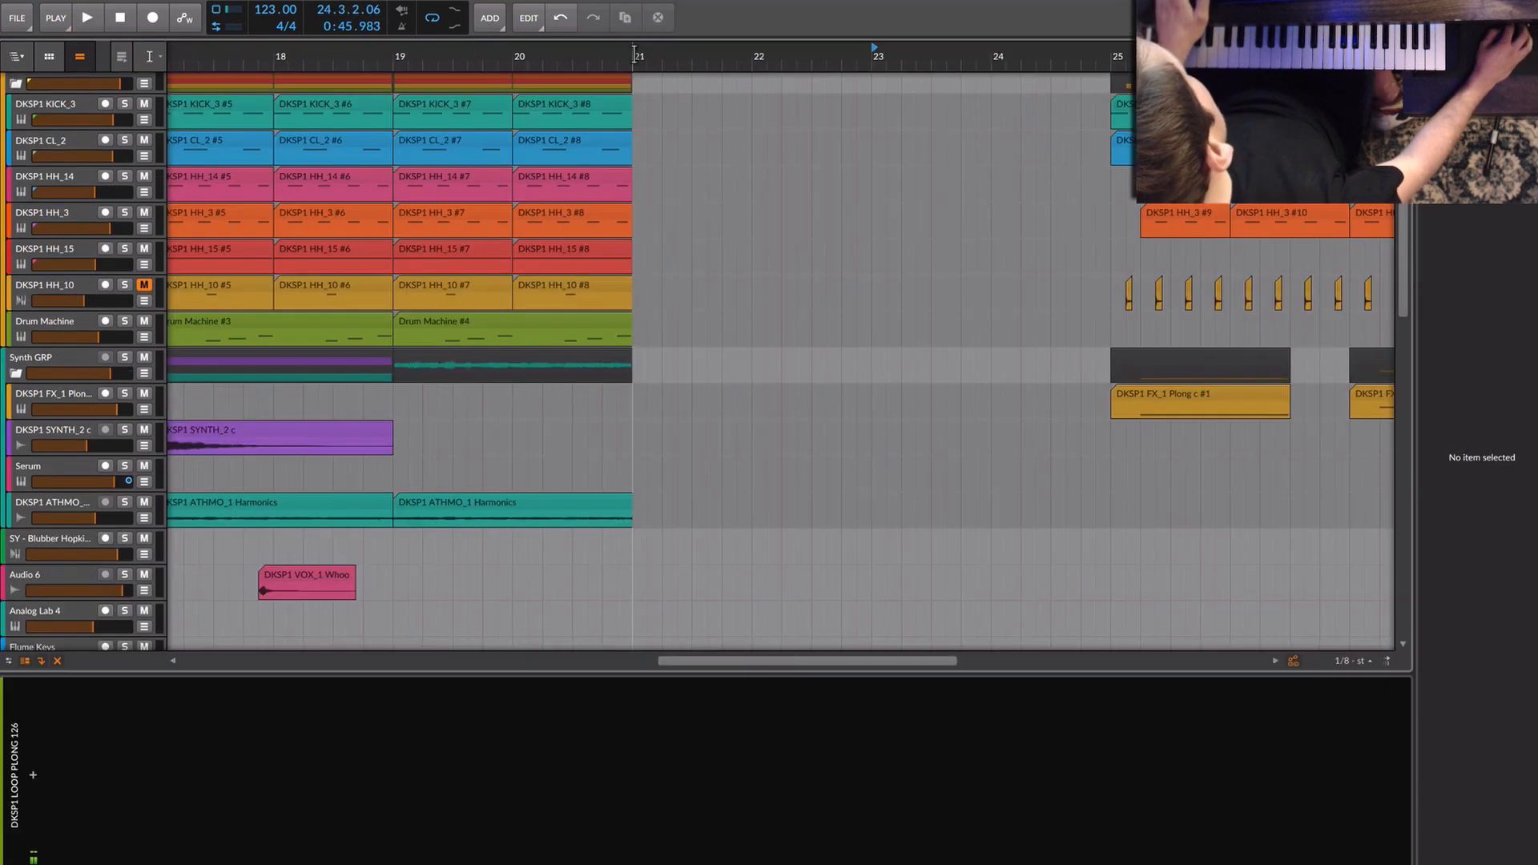
Insert silence across the whole arrangement over the time range from bar 21 to bar 25.
drag(634, 55, 1101, 60)
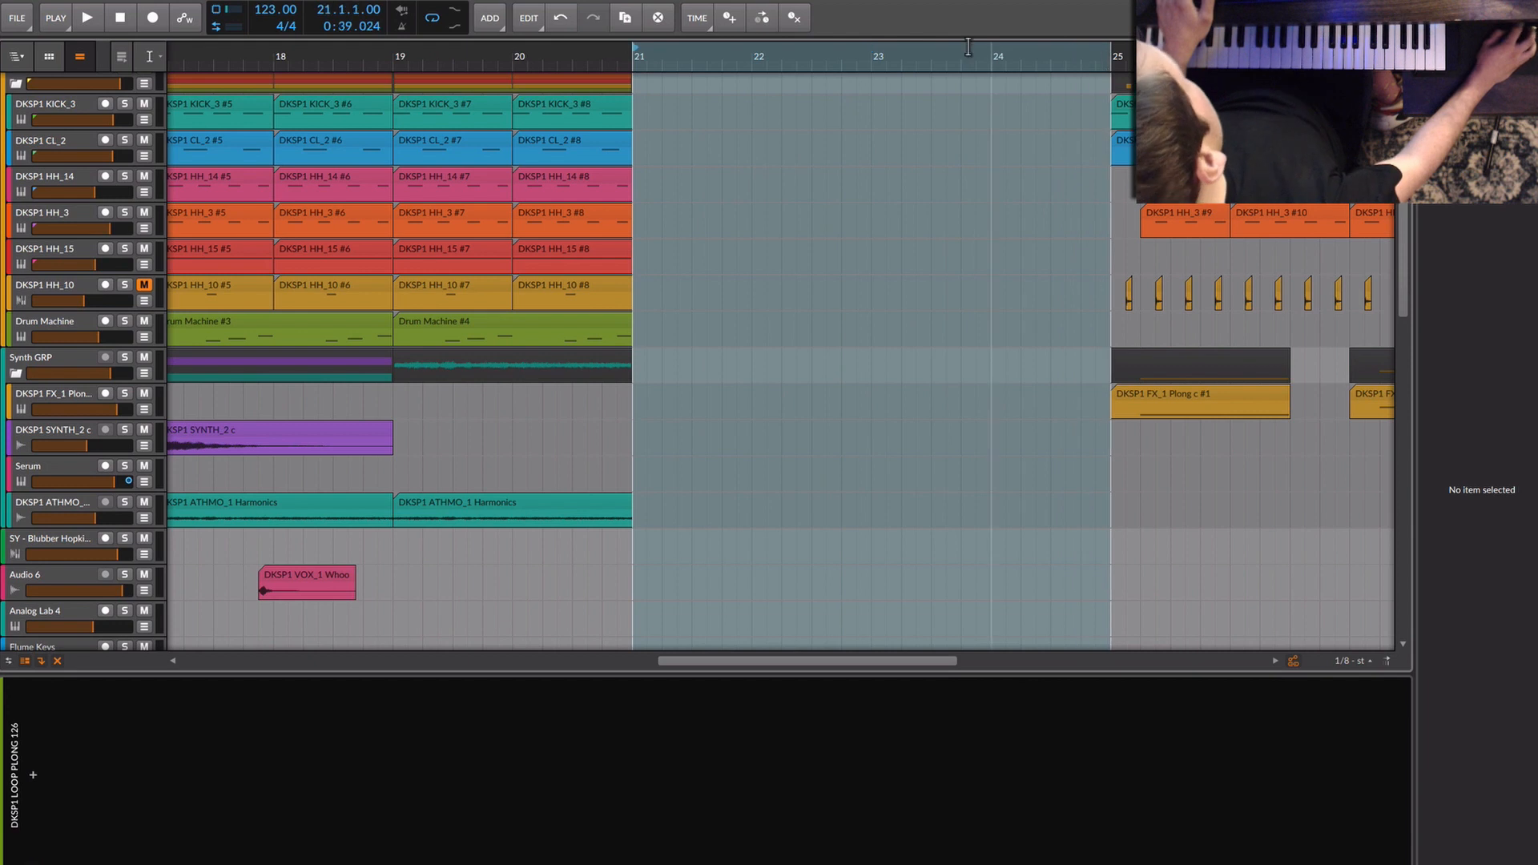
right_click(968, 47)
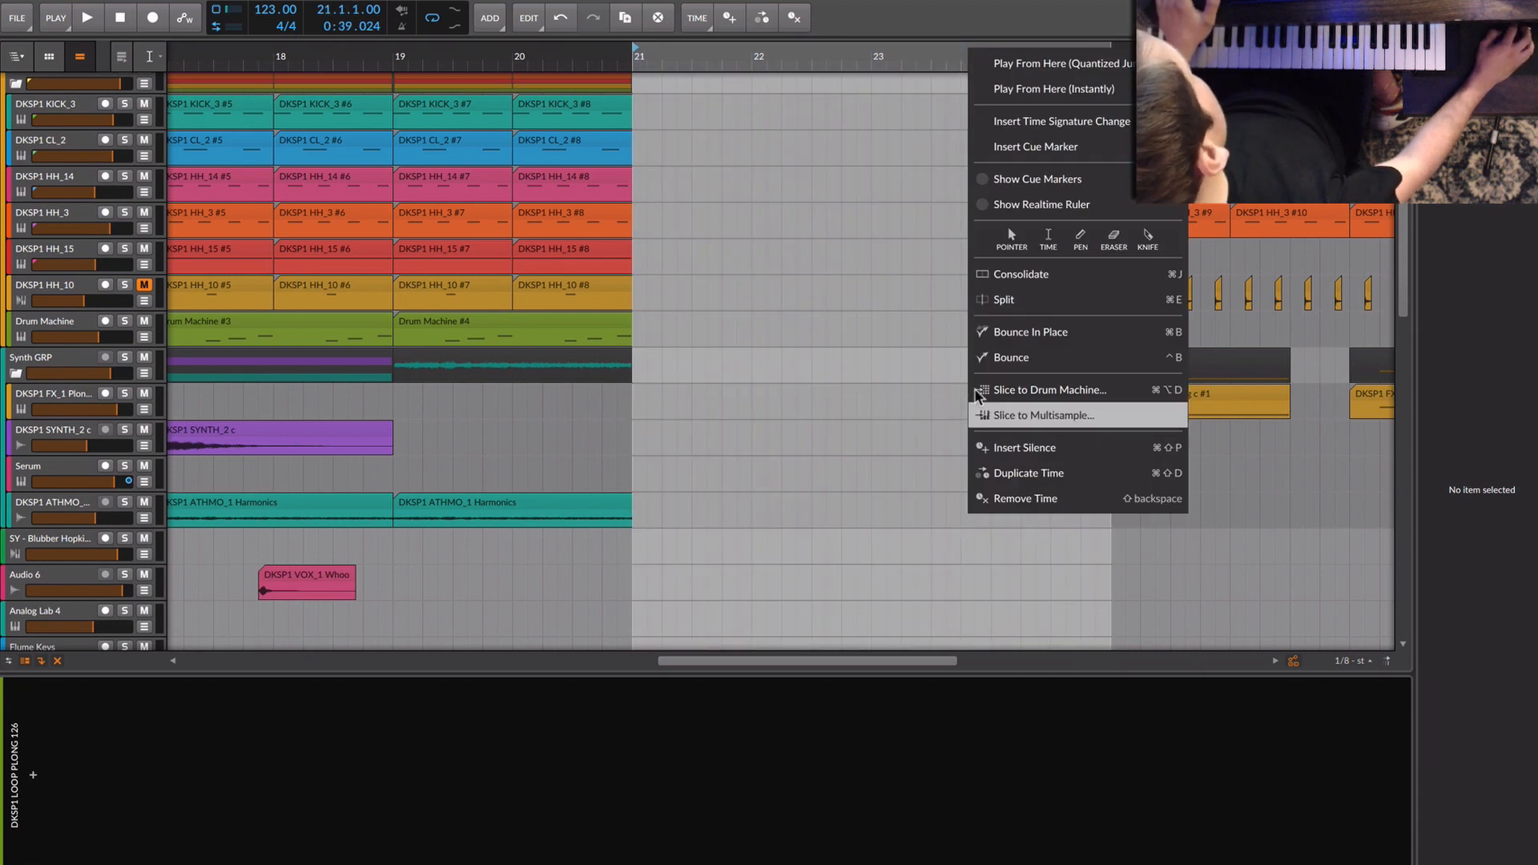
click(1071, 446)
Copy the DKSP1 ATHMO_2 Disturbance clips from bar 21 to bar 25 on the Audio 5 track.
scroll(961, 397, down, 5)
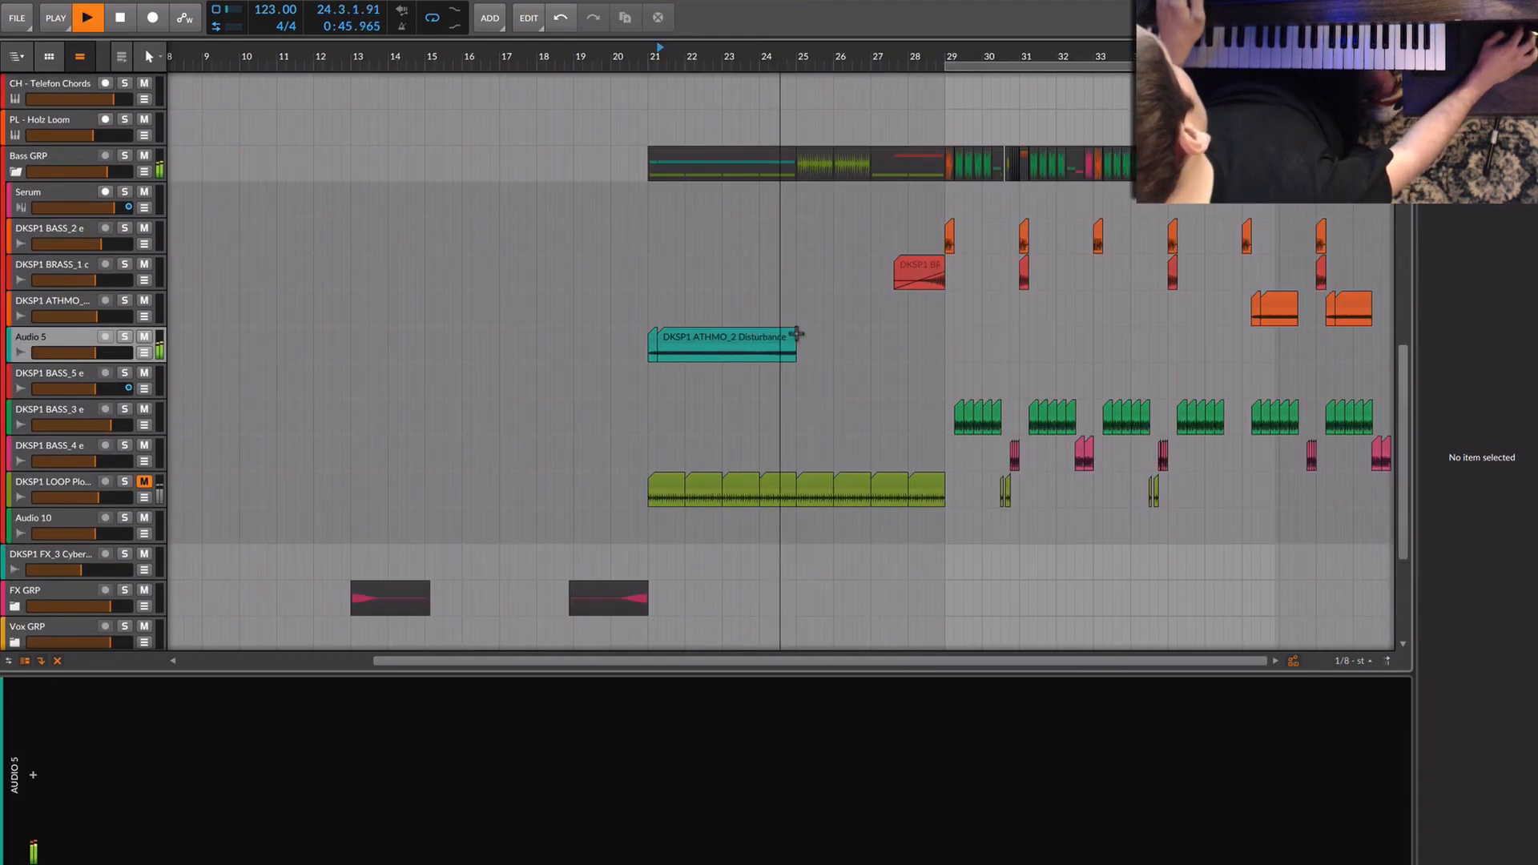
drag(698, 339, 845, 346)
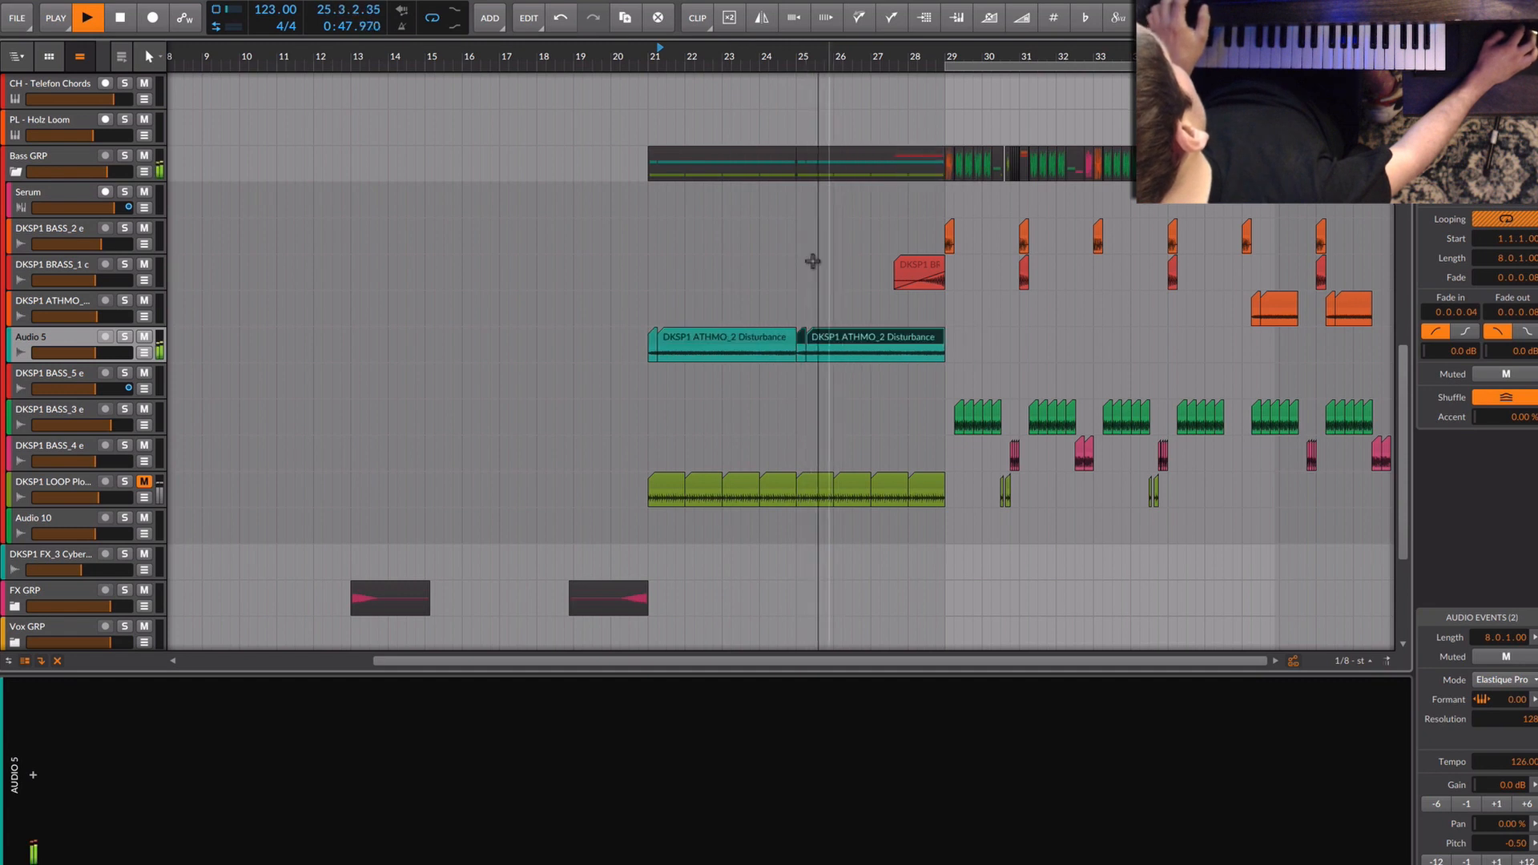
Copy the DKSP1 FX_1 Plong c clips at bars 29 and 31 to bars 21 and 23 and play from bar 21.
scroll(813, 262, up, 10)
scroll(983, 473, down, 4)
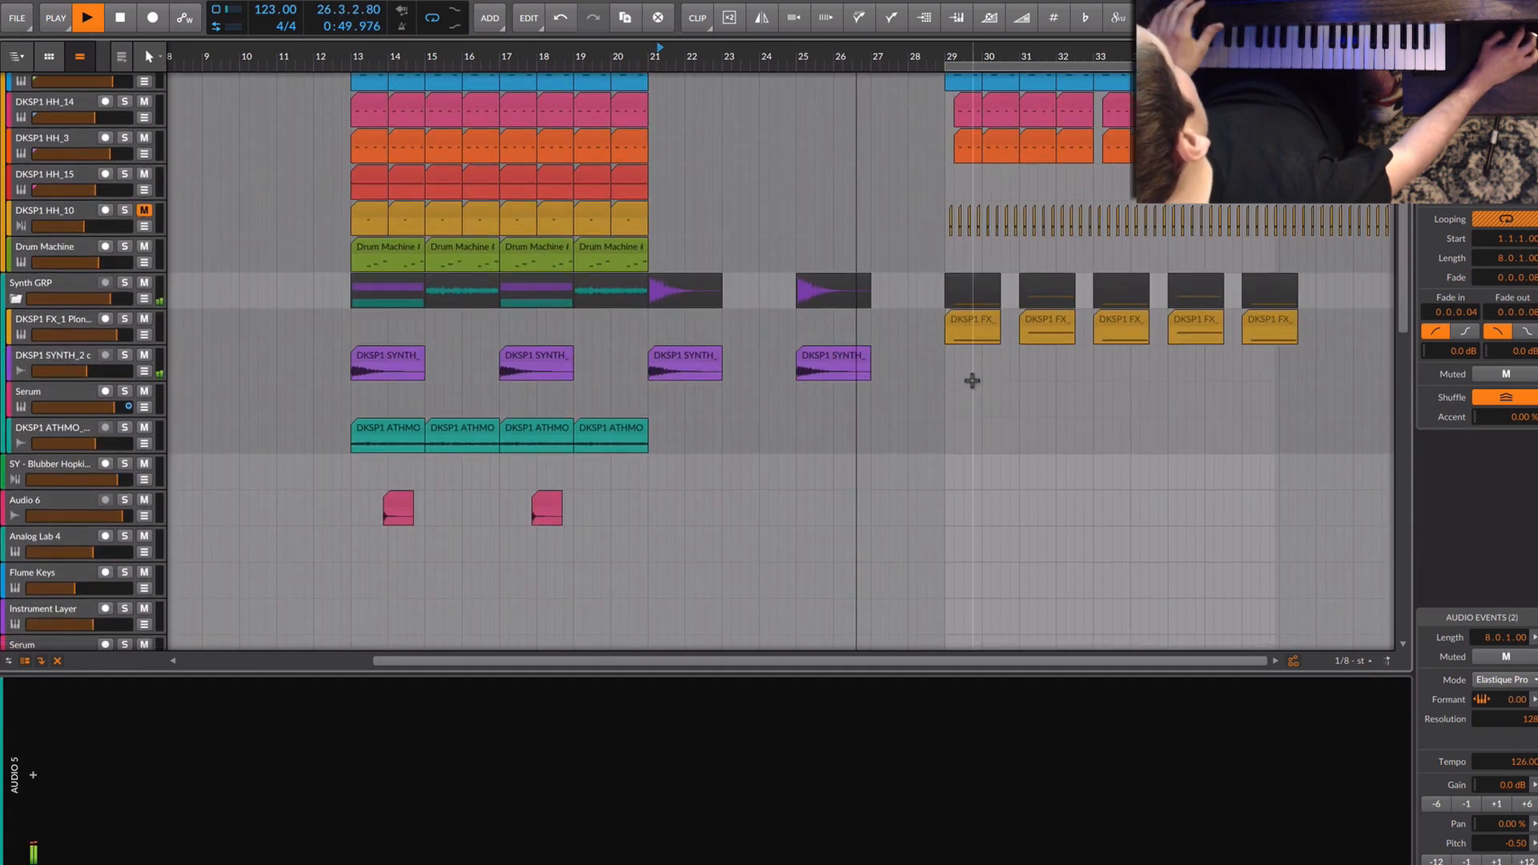
click(972, 377)
click(1046, 319)
shift+click(964, 316)
drag(964, 316, 672, 322)
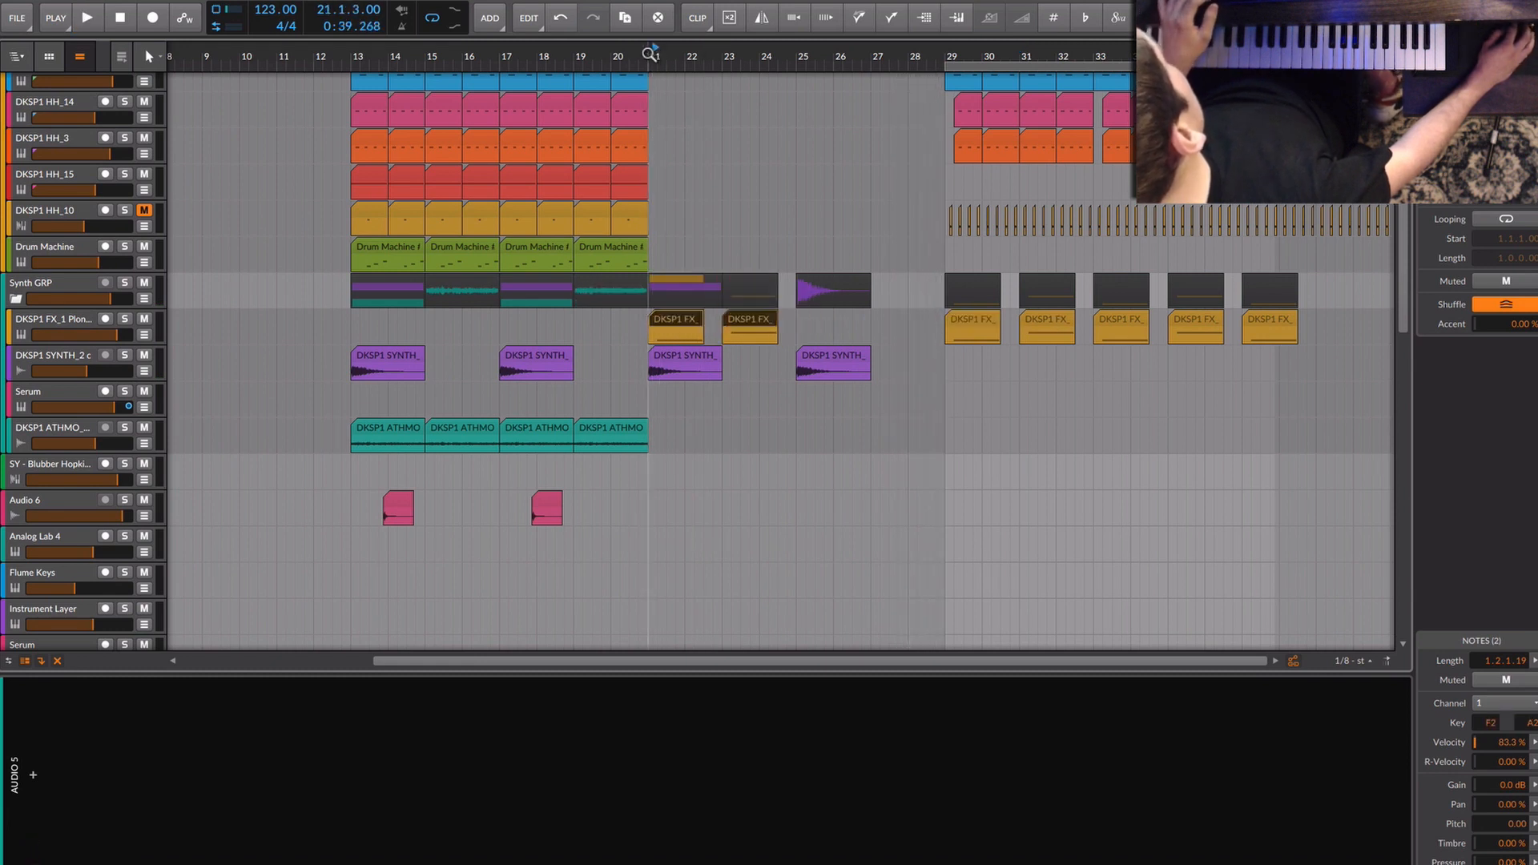
key(space)
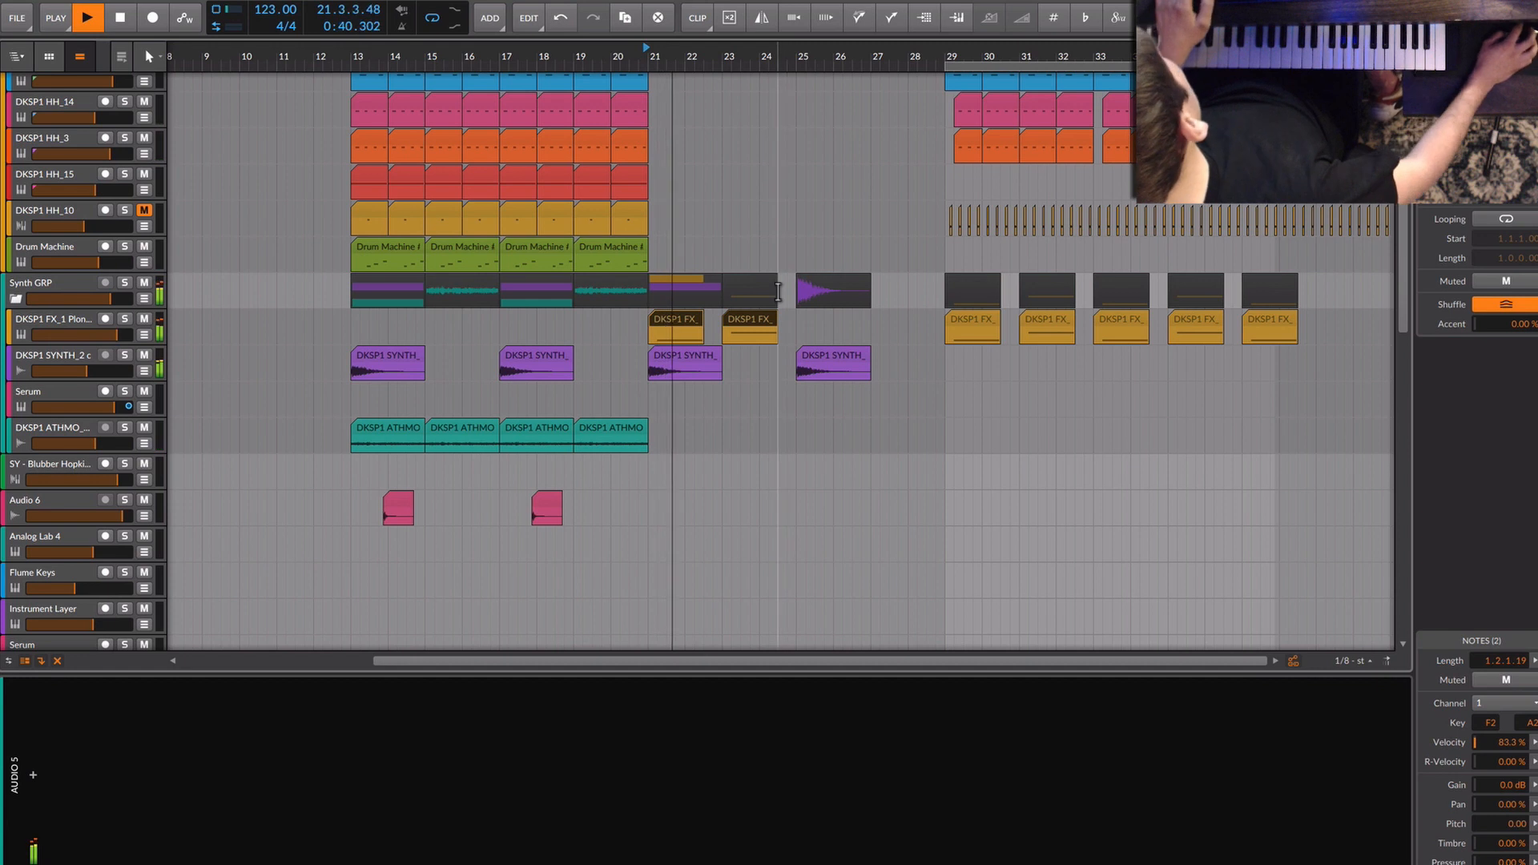
Delete the copied DKSP1 FX_1 Plong c clip at bar 23 and stop playback.
click(741, 323)
key(space)
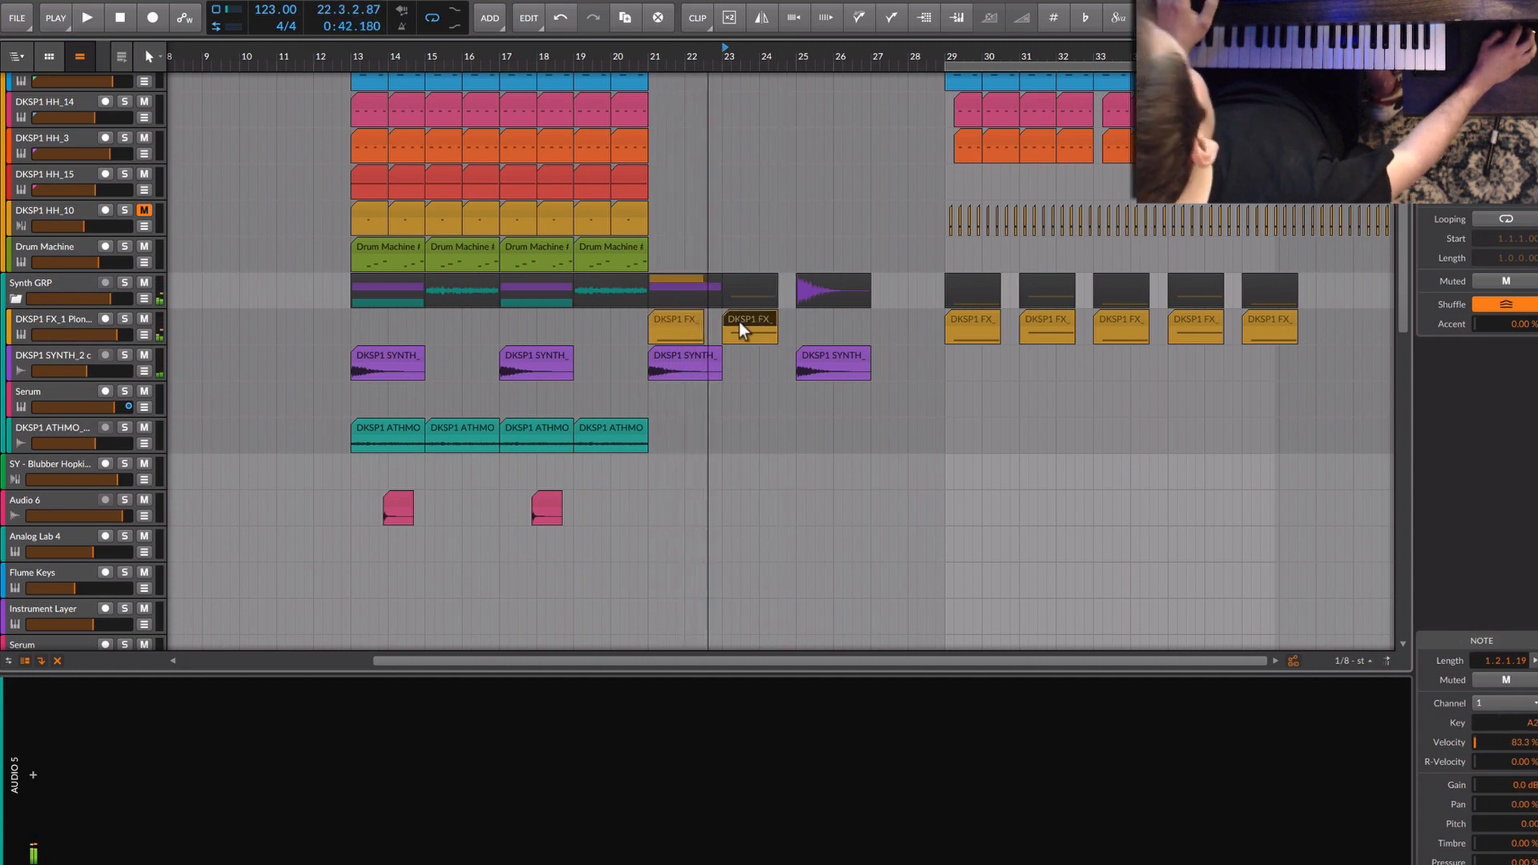
key(Delete)
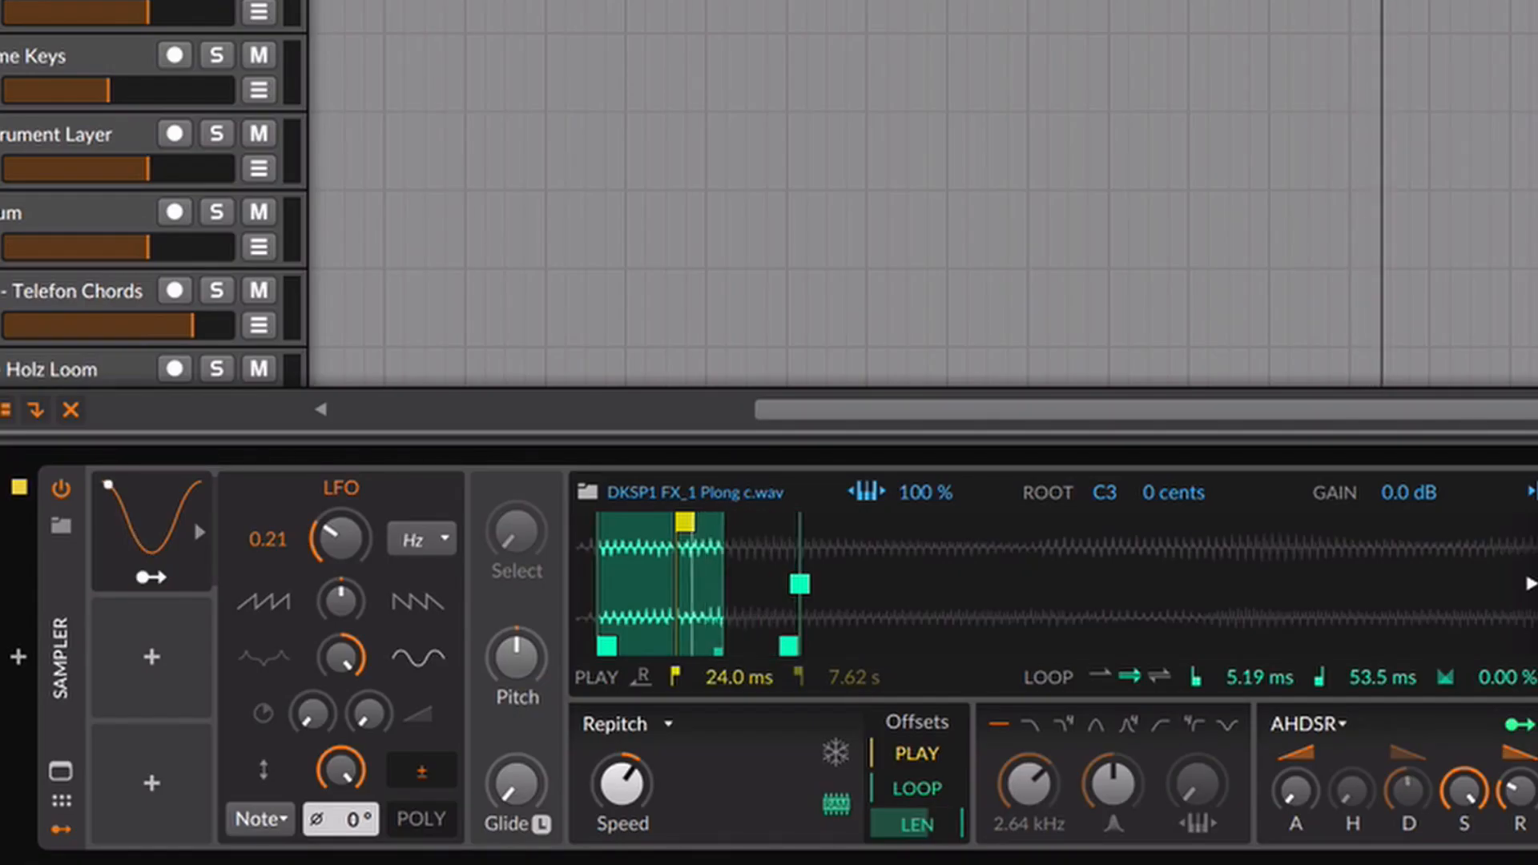
Adjust the Sampler's Speed on the Plong c track and set its loop crossfade to 43.7 % while listening.
drag(622, 783, 621, 694)
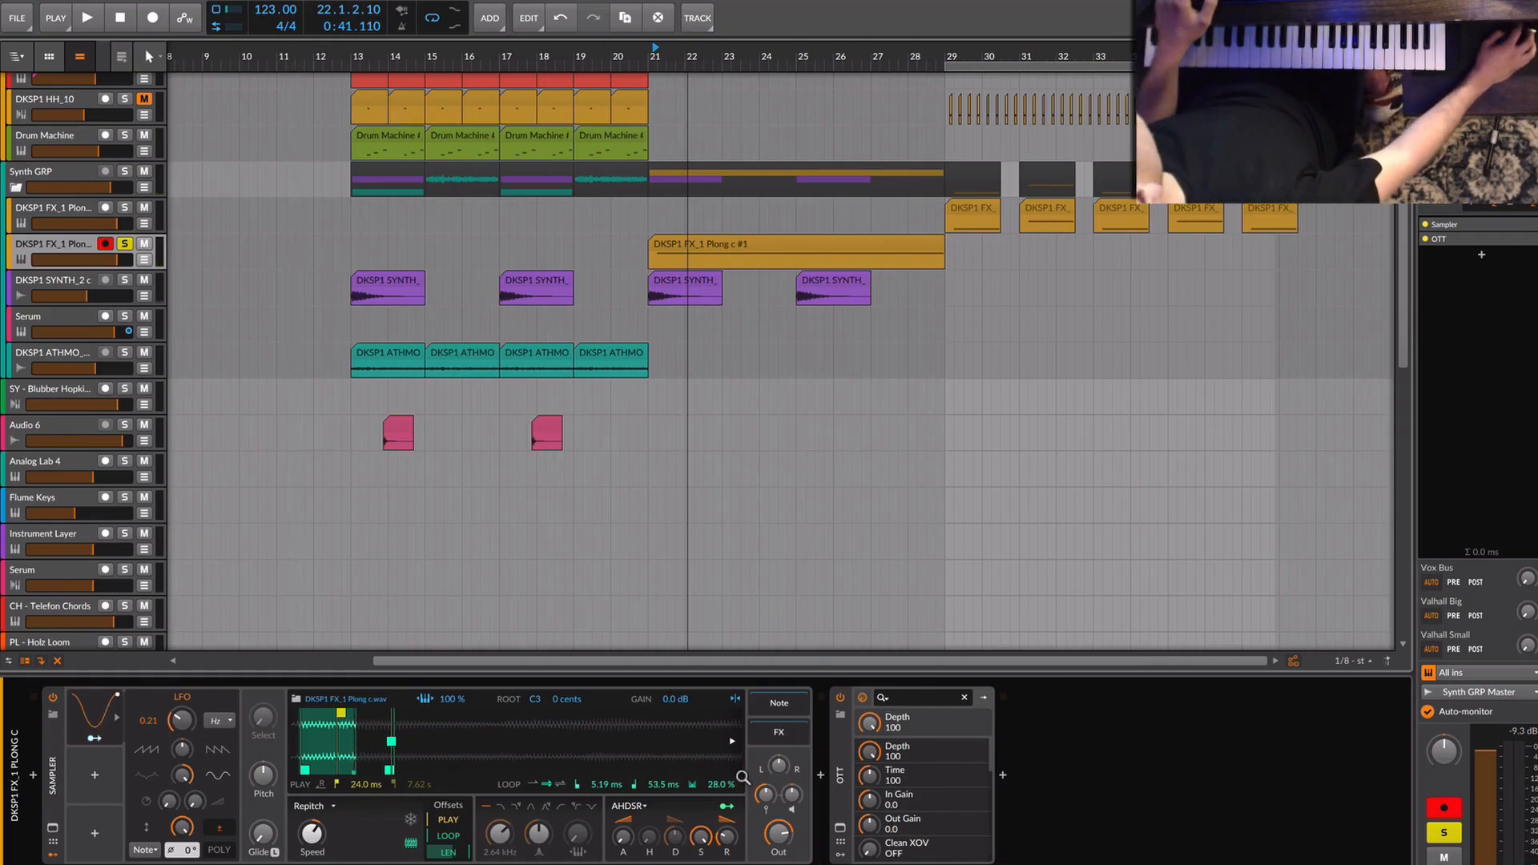
key(space)
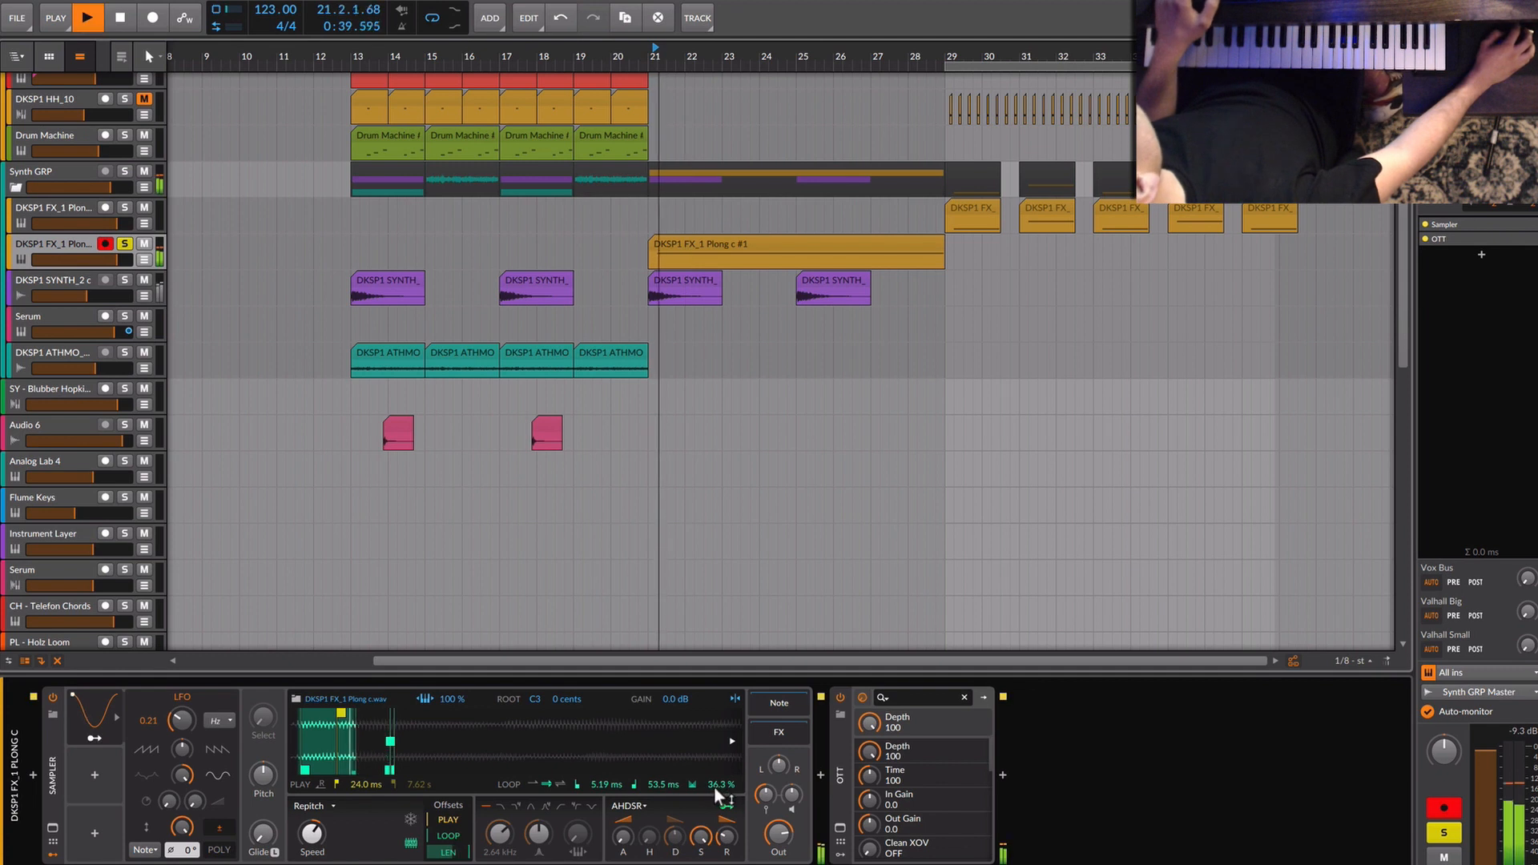
drag(714, 786, 714, 775)
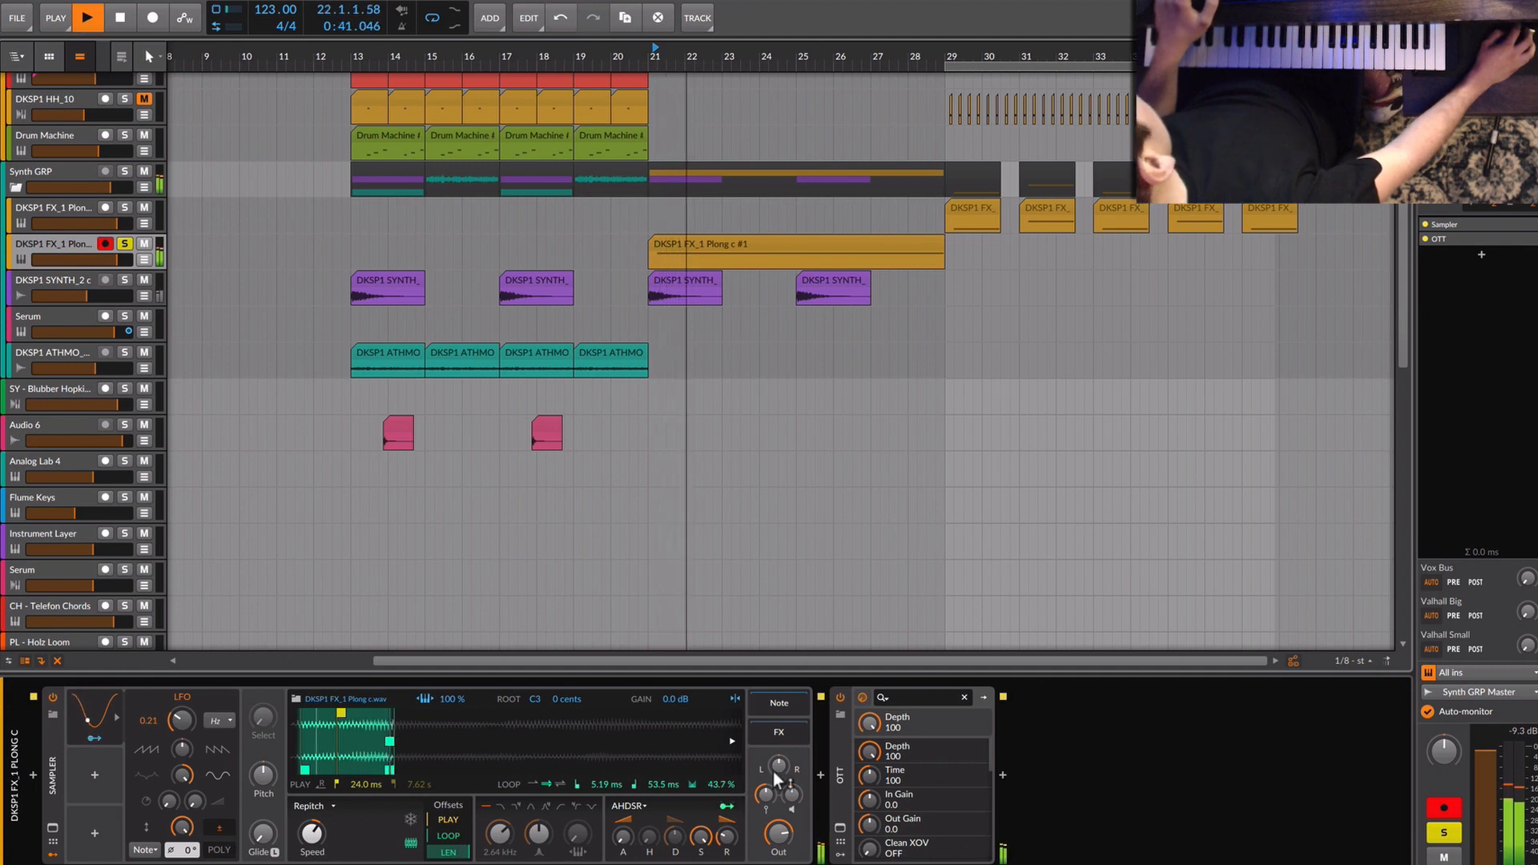
key(space)
Add an EQ-2 after the OTT on the Plong c track and sweep its low-cut frequency upward while playing.
click(1003, 777)
text(eq)
double_click(1412, 401)
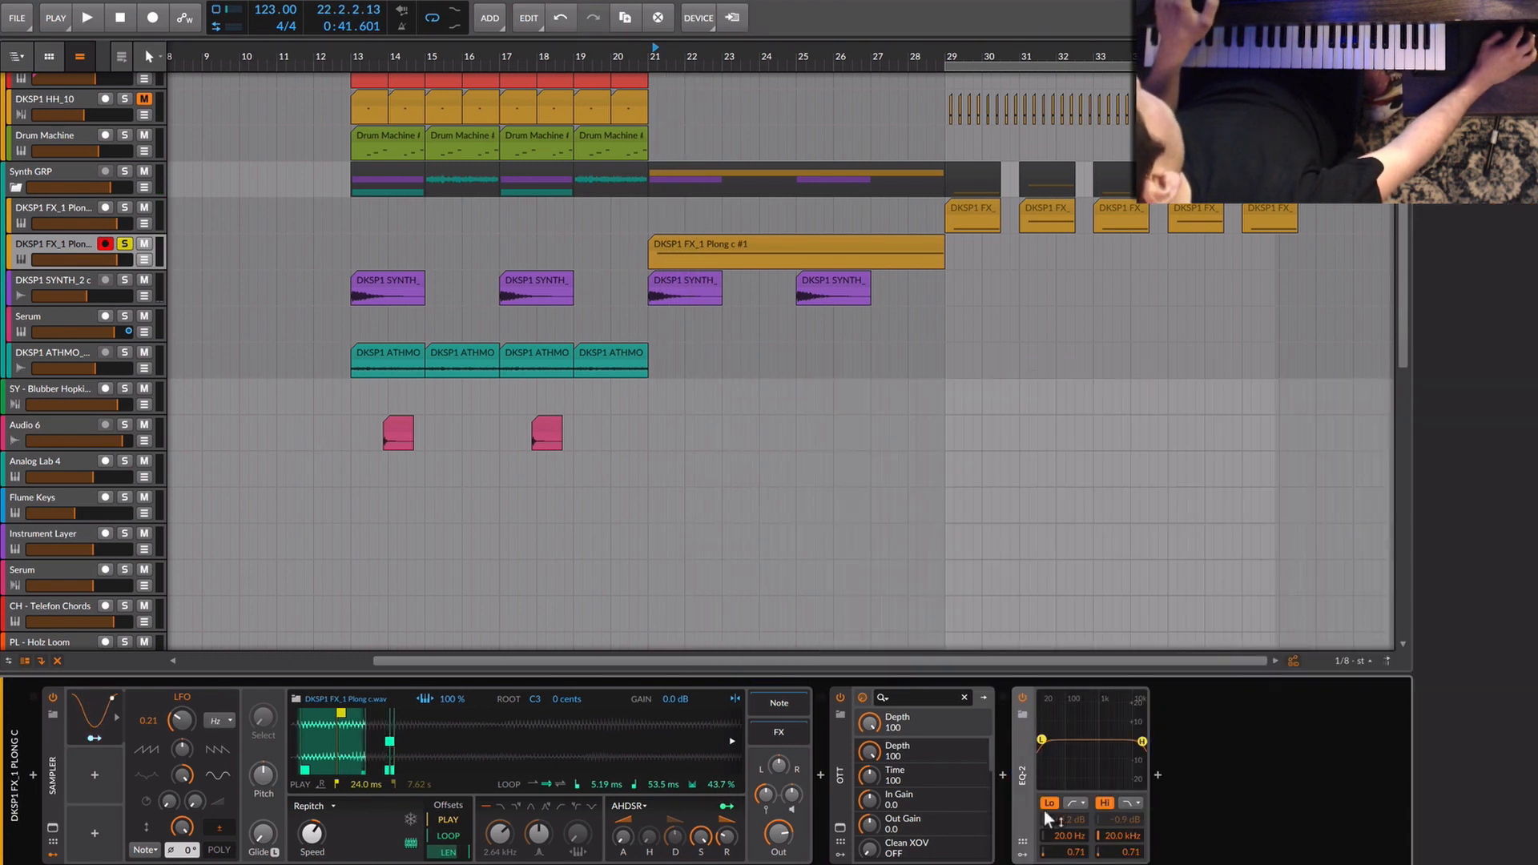
key(space)
drag(1042, 741, 1135, 742)
key(space)
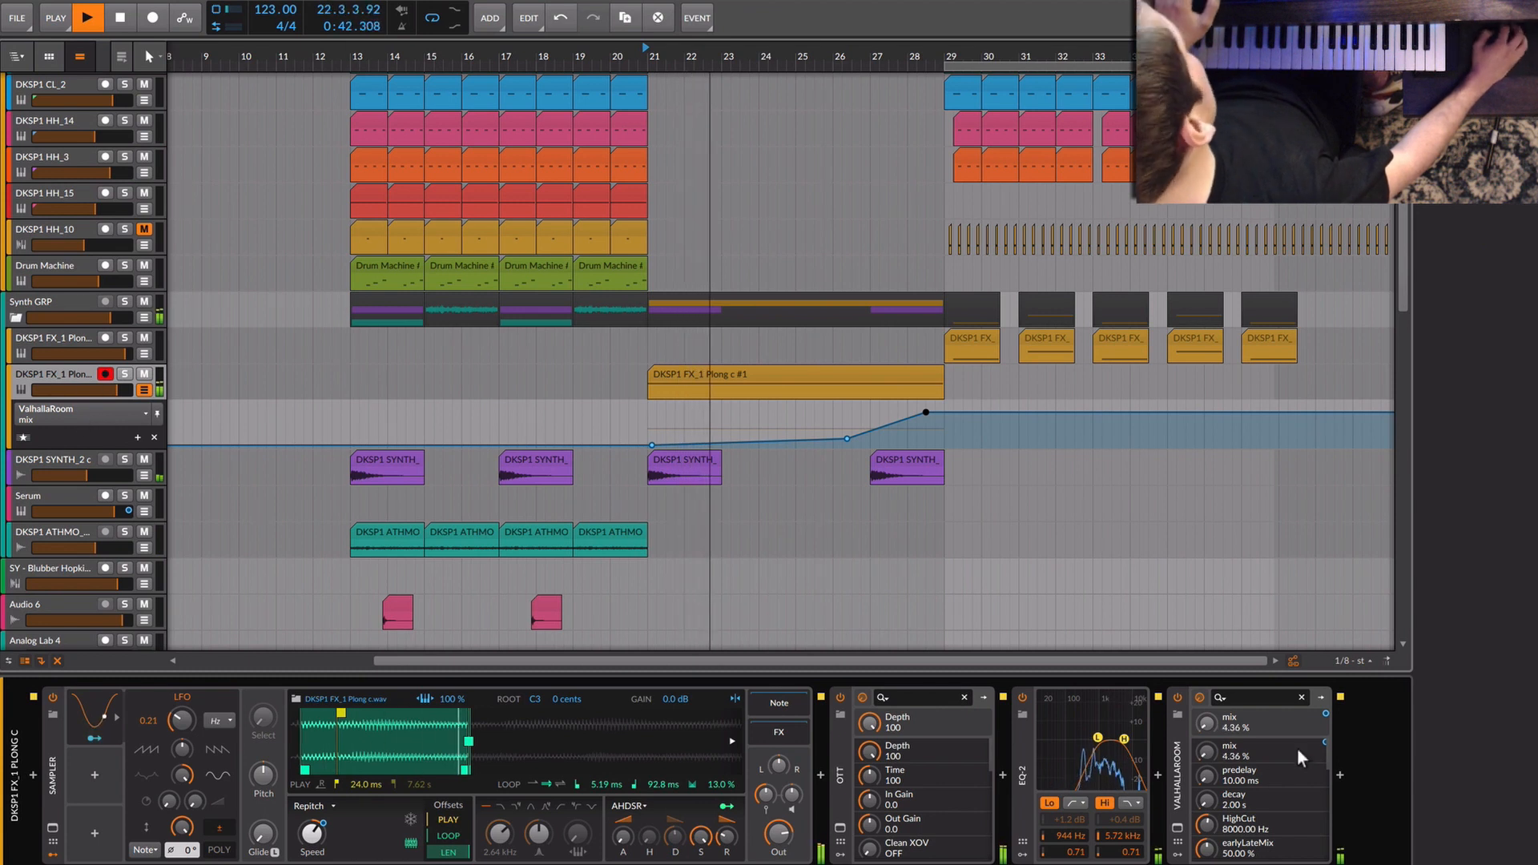
click(1341, 775)
text(fader)
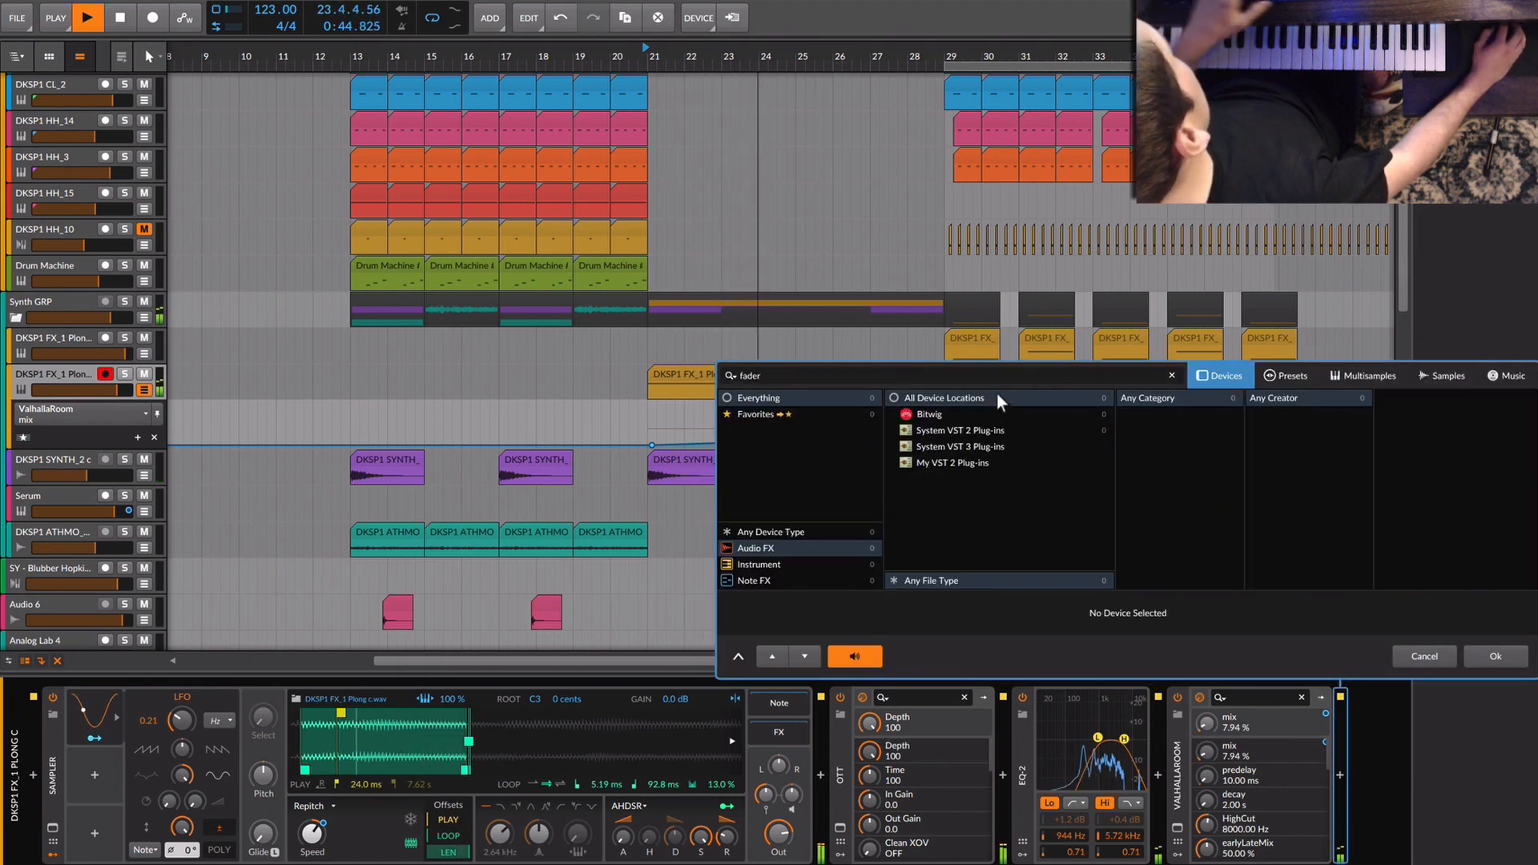
key(BackSpace)
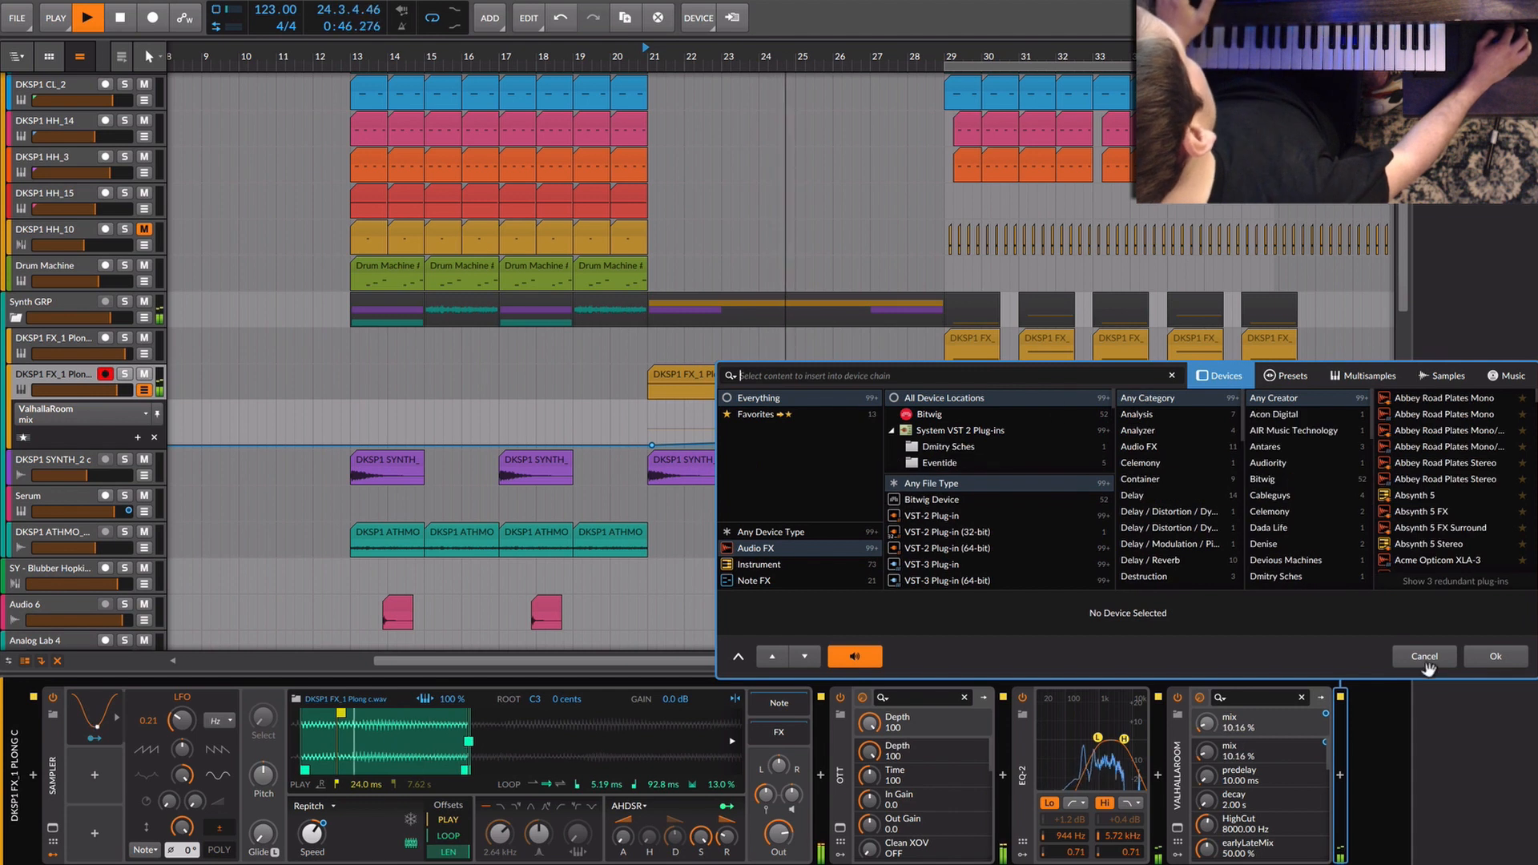
click(1424, 656)
Move the DKSP1 SYNTH_2 c clip at bar 27 about half a bar earlier.
click(917, 465)
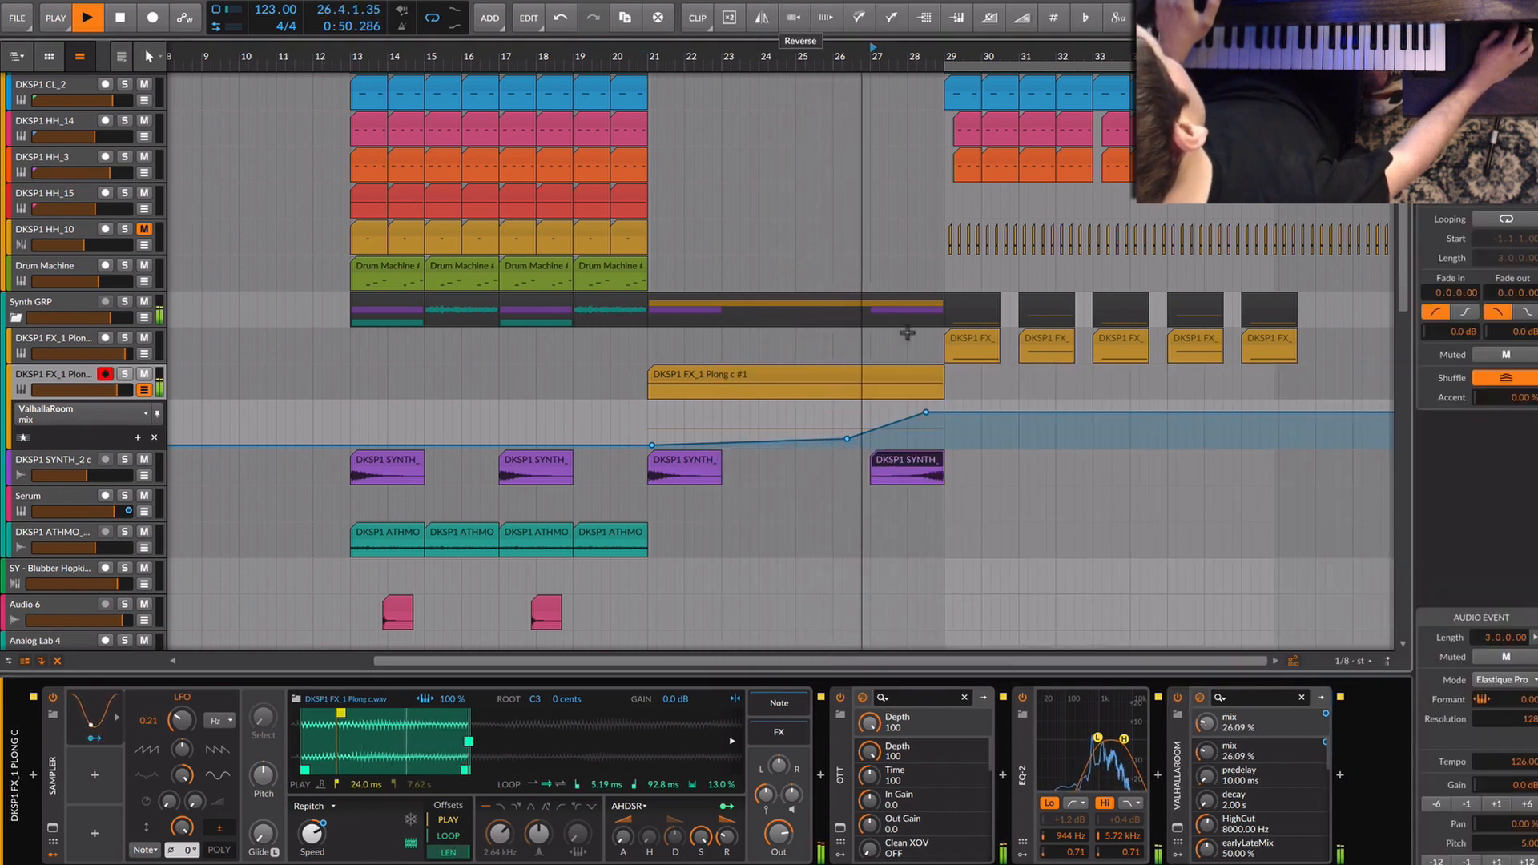
scroll(962, 490, down, 3)
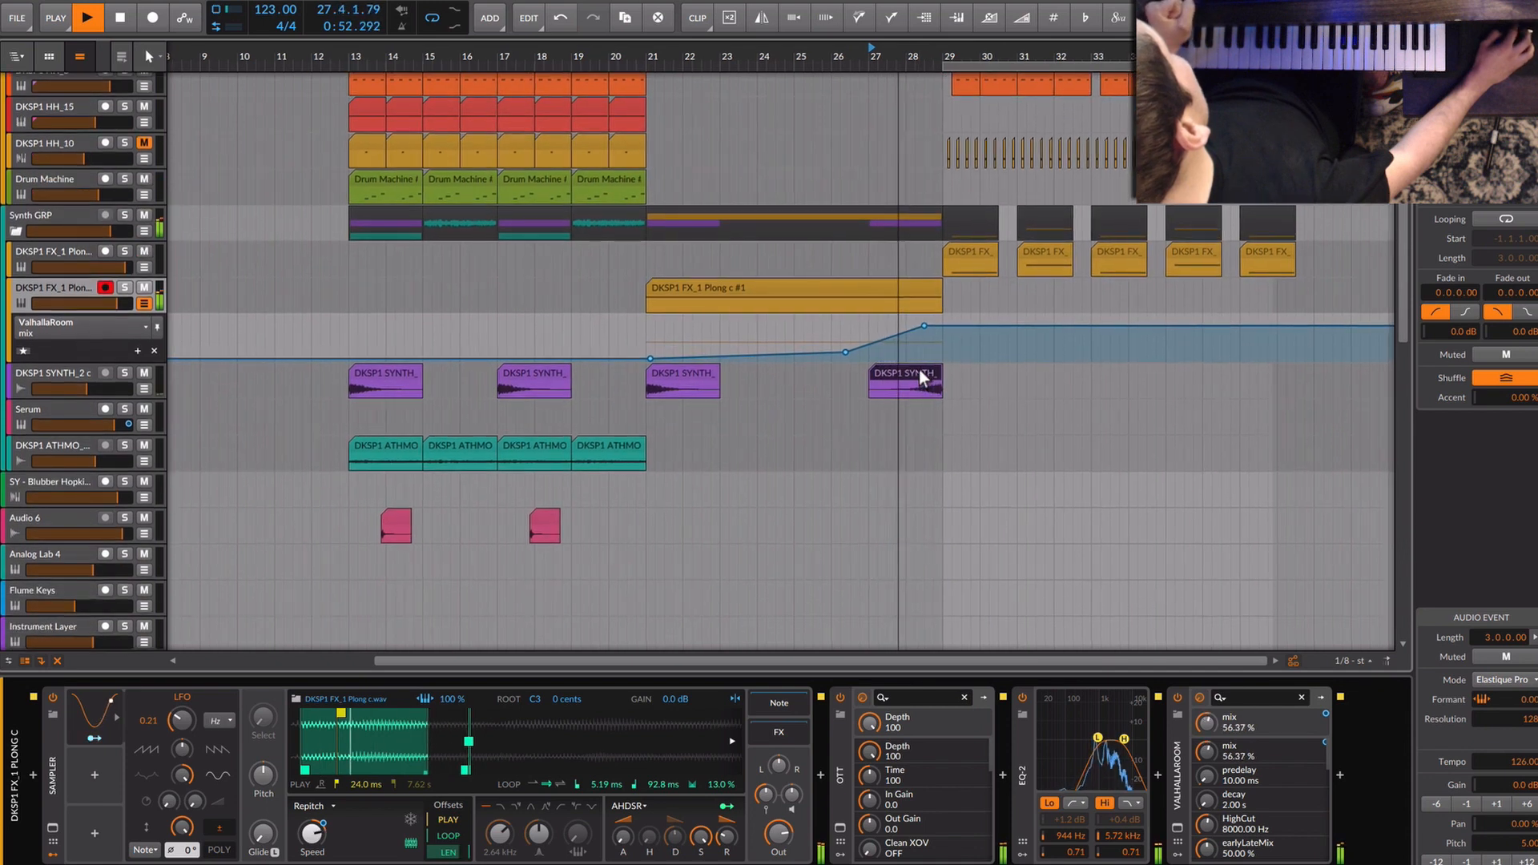
drag(920, 375, 902, 375)
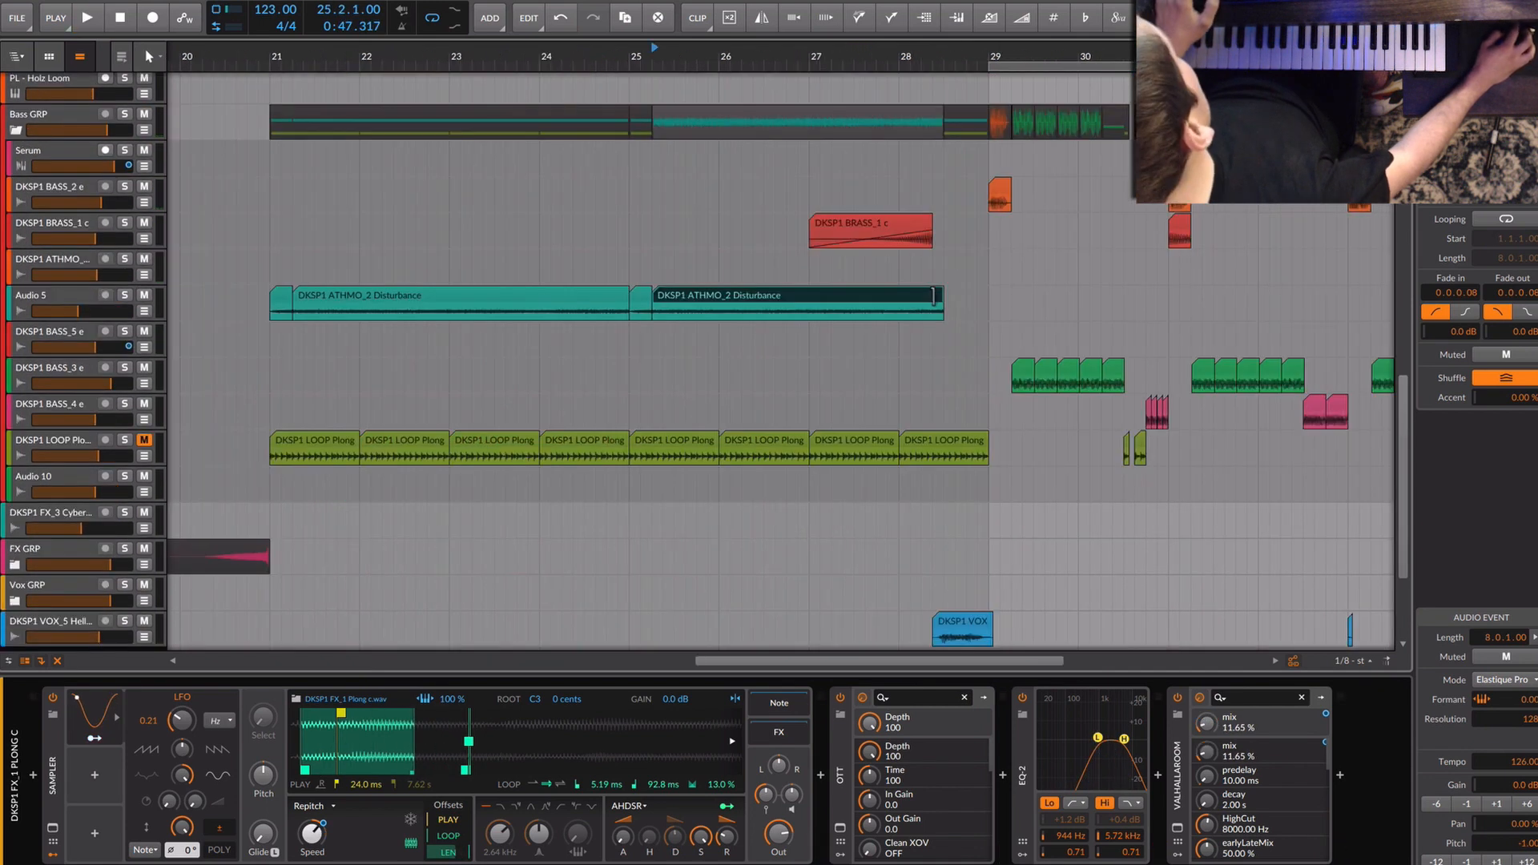
Trim the ends of the second DKSP1 ATHMO_2 Disturbance clip and the last DKSP1 LOOP Plong clip to leave a gap before bar 29.
drag(943, 296, 932, 296)
click(999, 380)
drag(985, 441, 943, 441)
key(space)
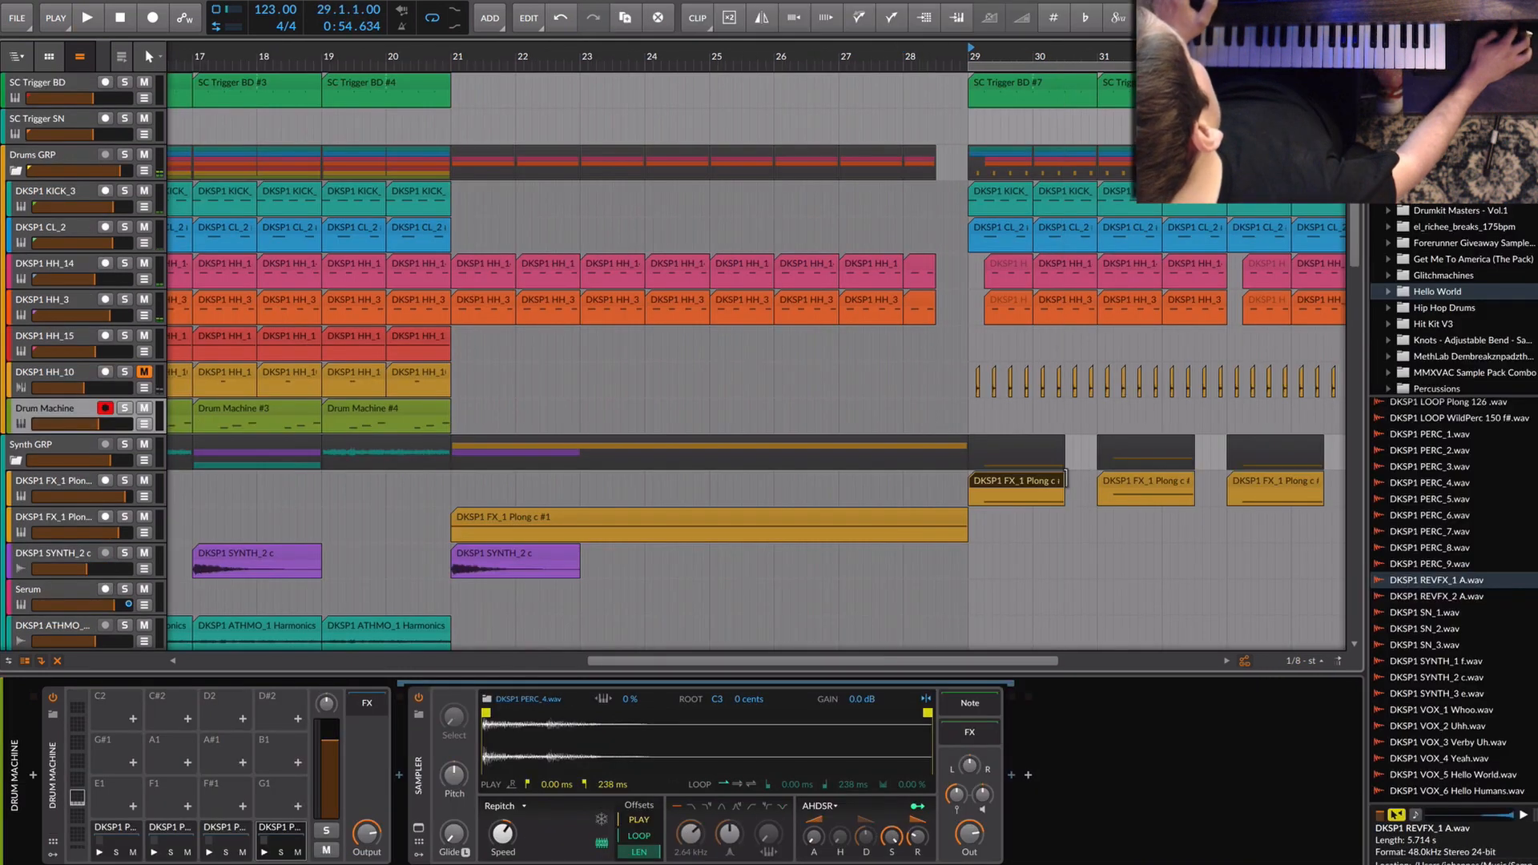
Extend the DKSP1 FX_1 Plong c clip at bar 29 to bar 31 and lengthen its F2 note towards the clip's end.
drag(1066, 481, 1089, 482)
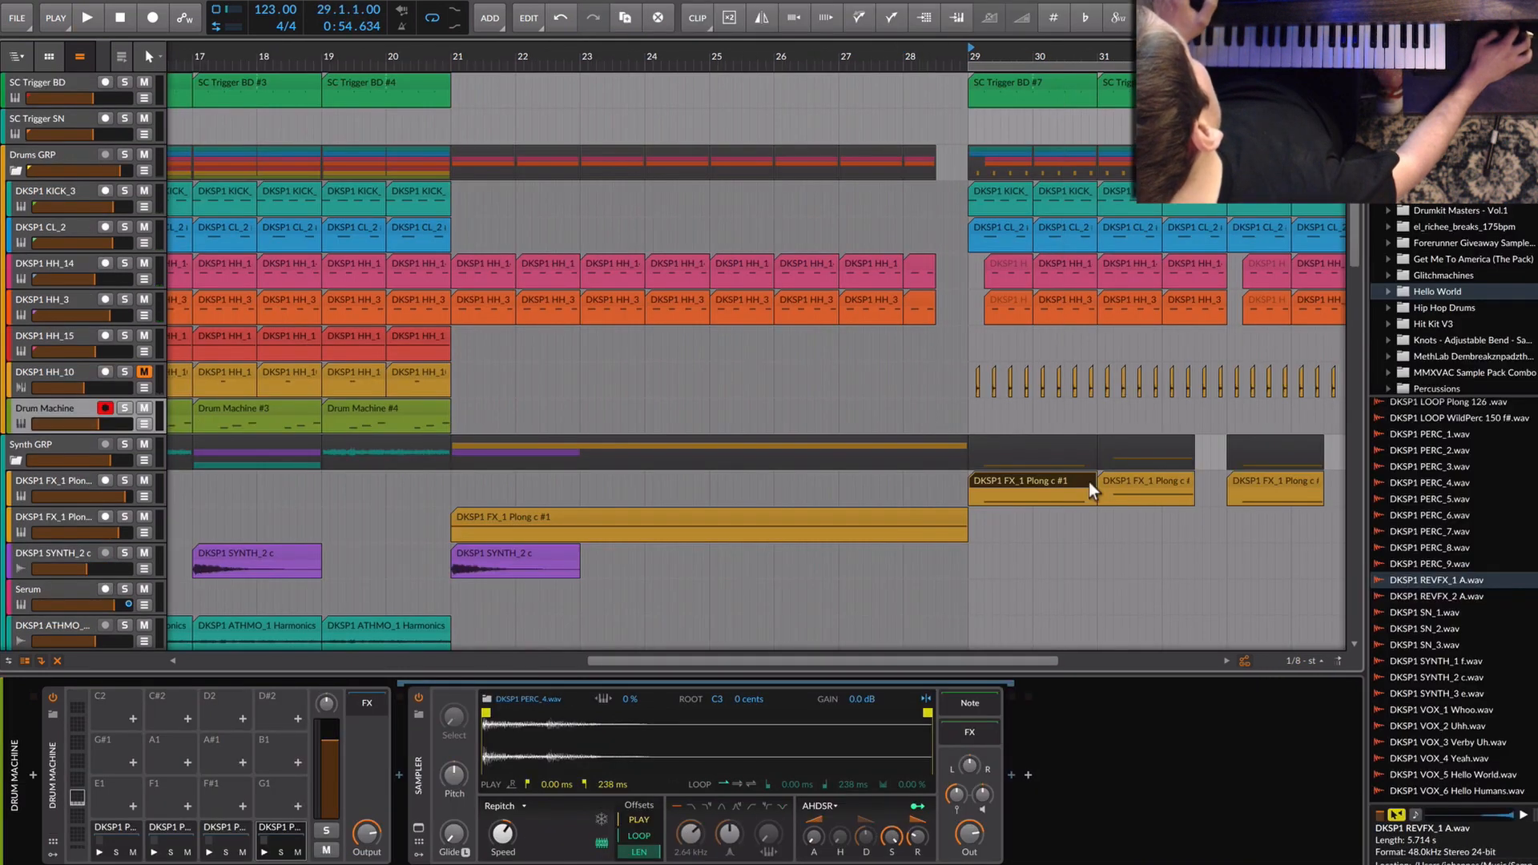
double_click(1071, 488)
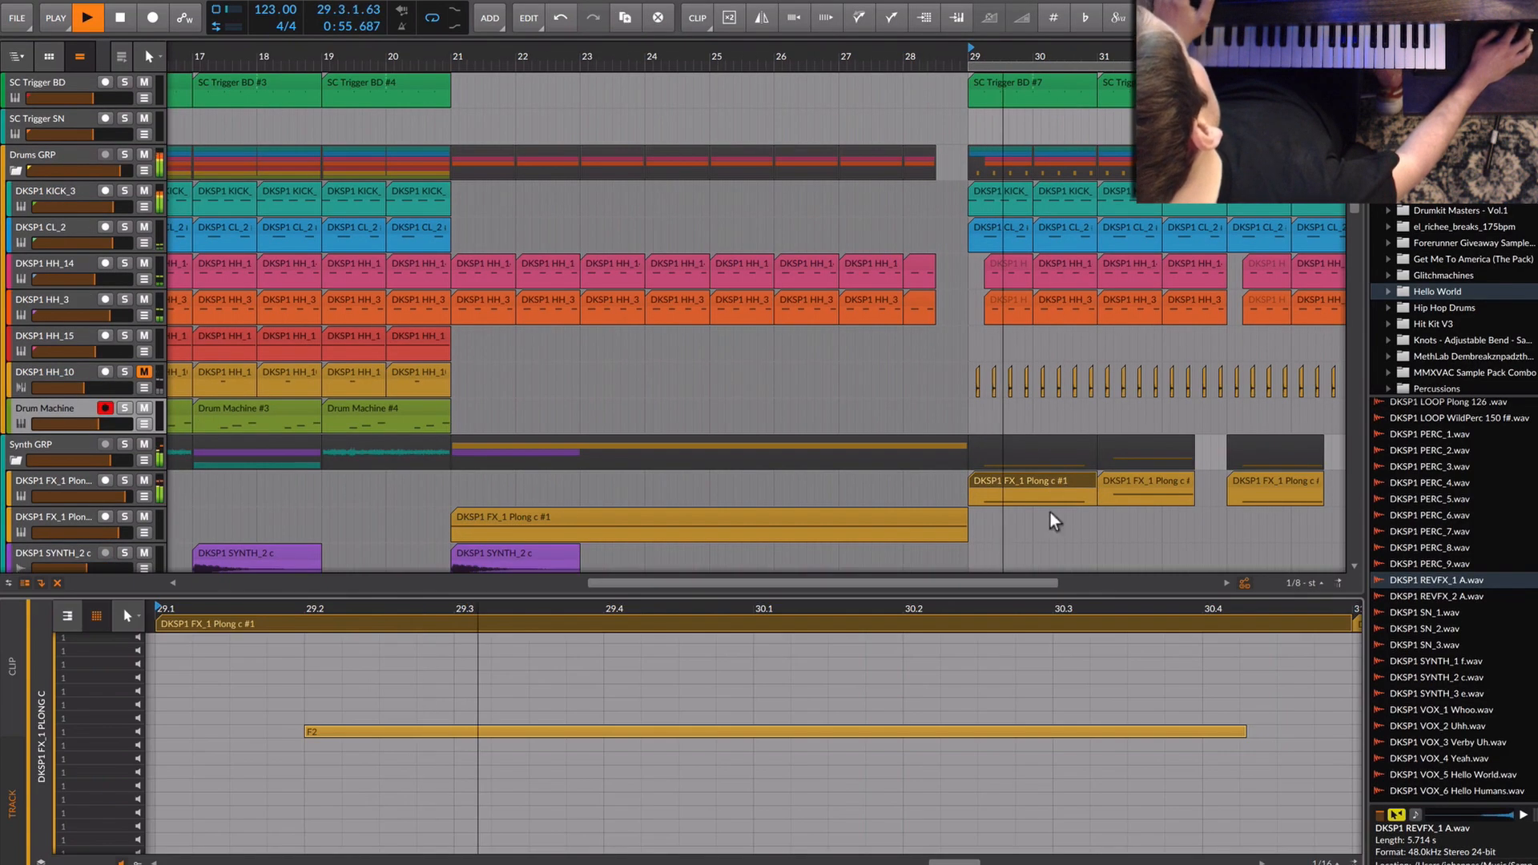
drag(1026, 613, 1025, 678)
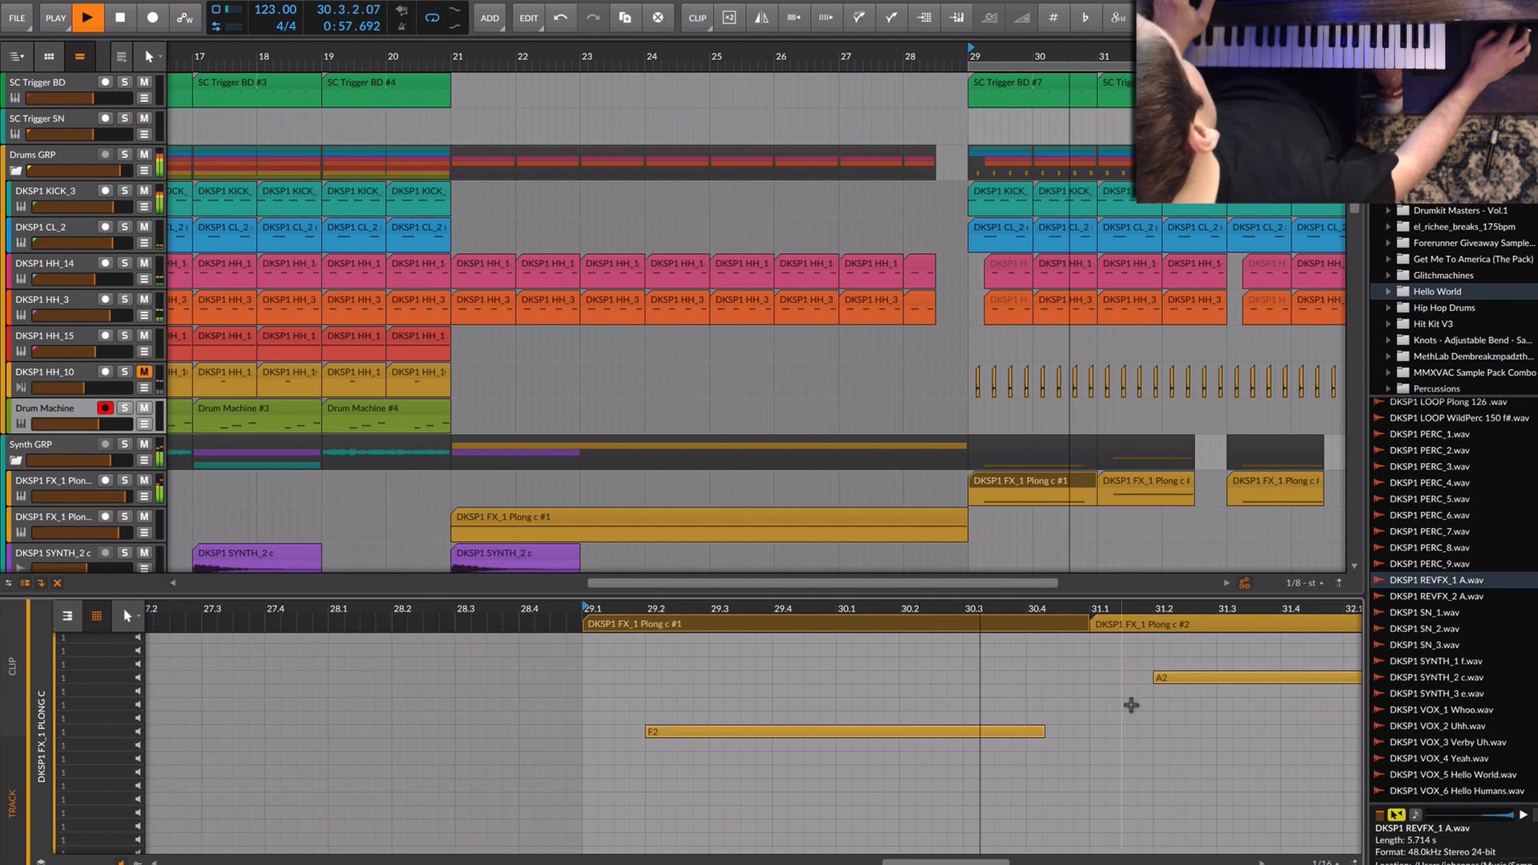
key(space)
drag(1042, 731, 1072, 733)
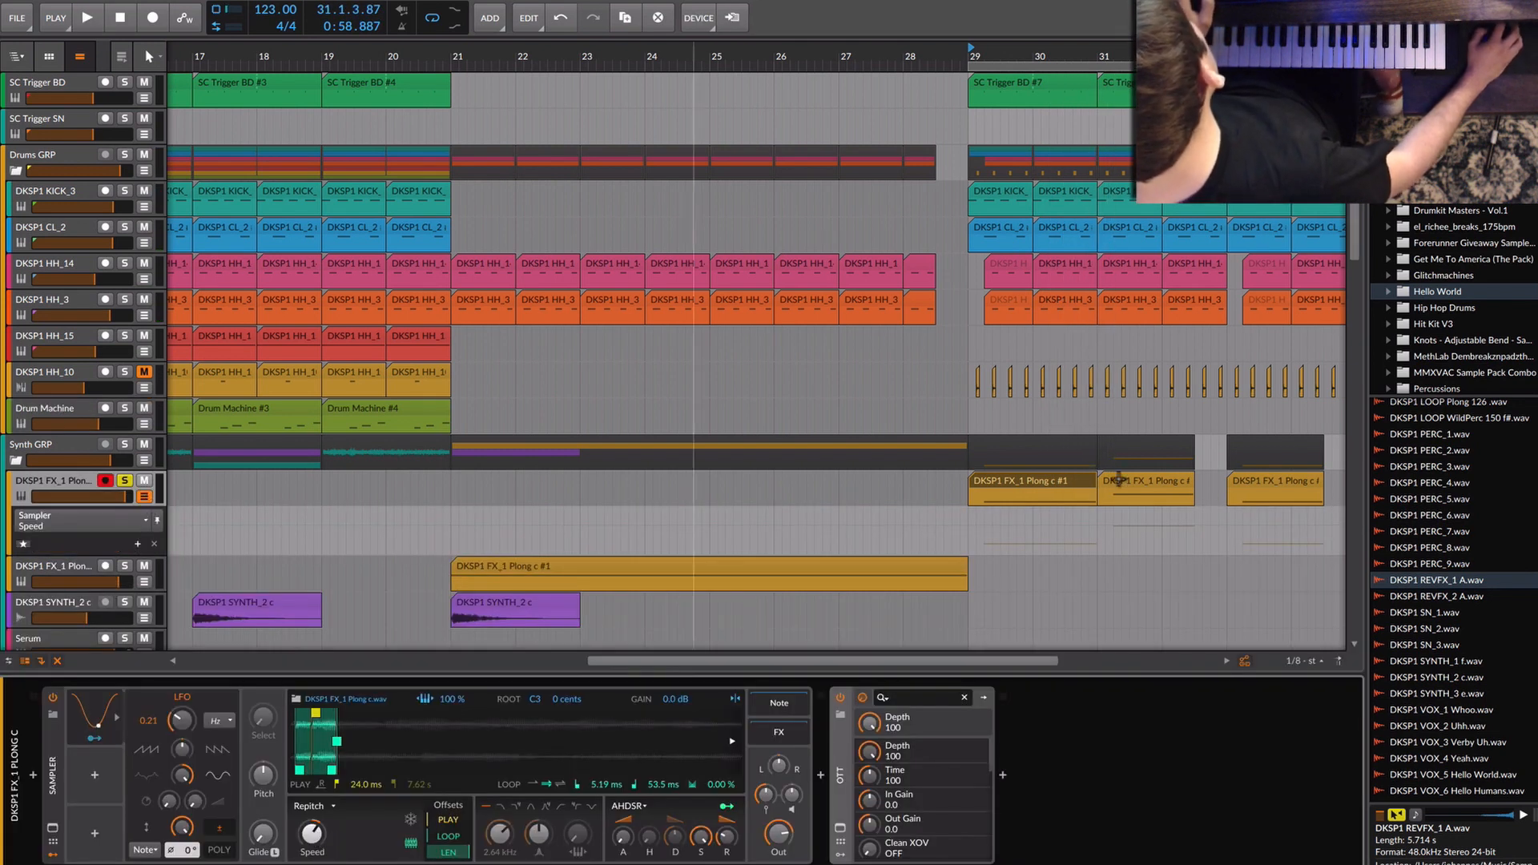
Audition the DKSP1 SN samples and load DKSP1 SN_3 onto the new Inst 2 track.
scroll(1097, 481, up, 3)
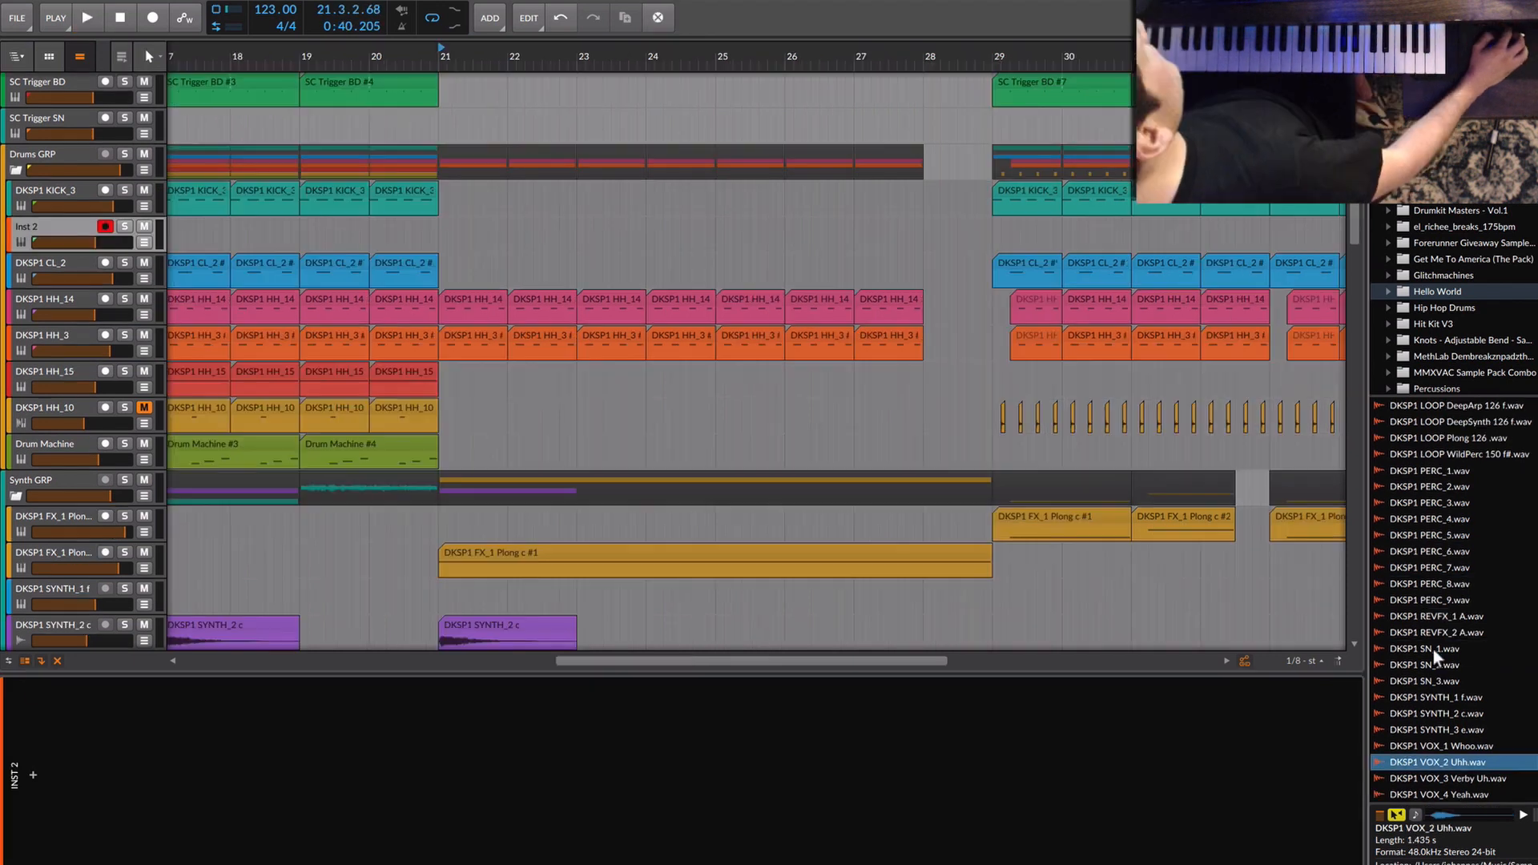
click(1434, 649)
click(1434, 667)
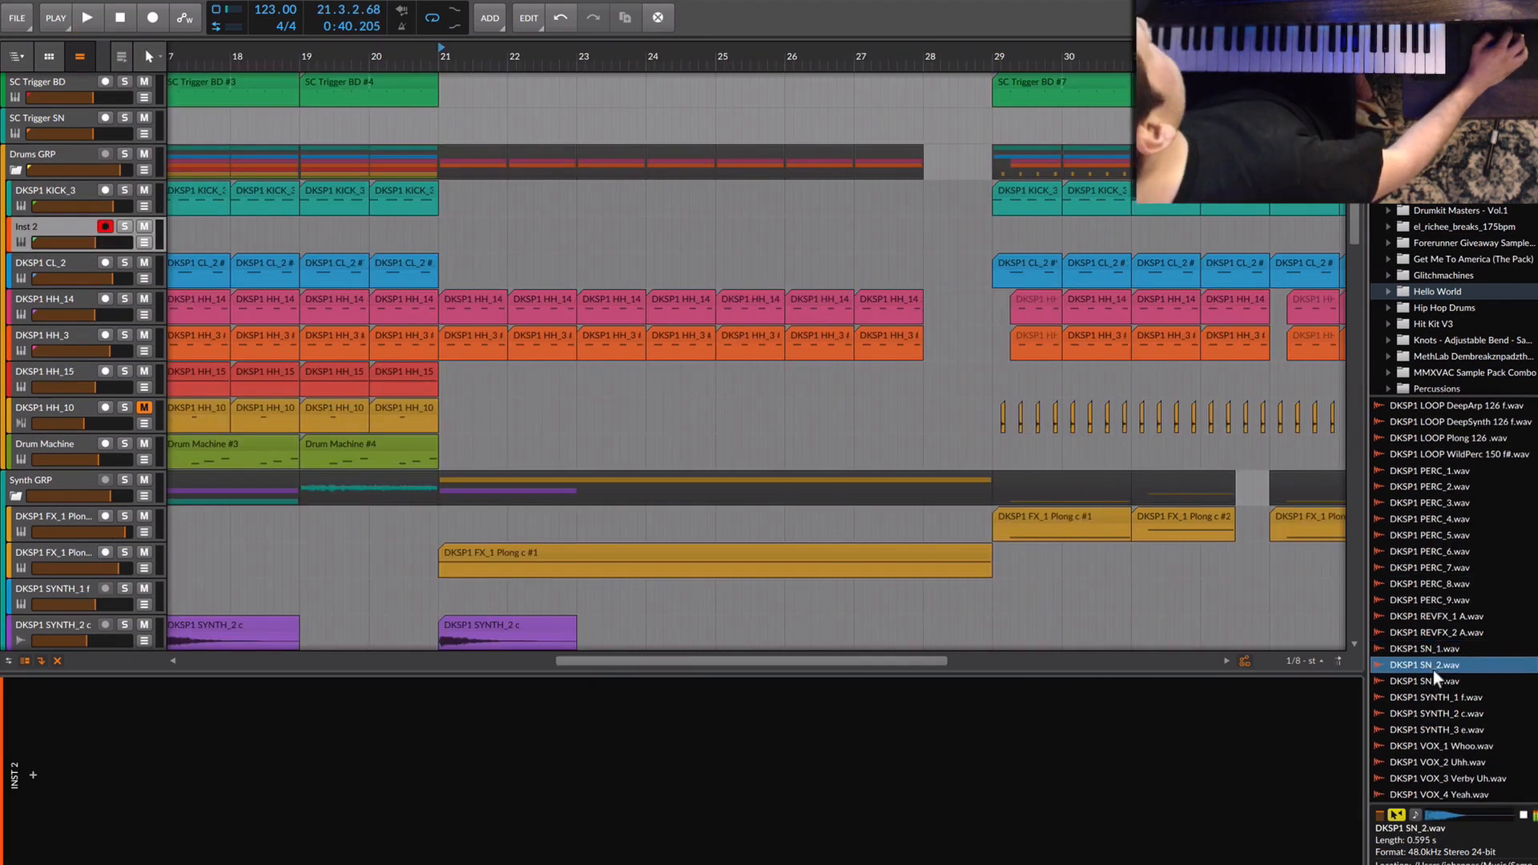
click(1440, 682)
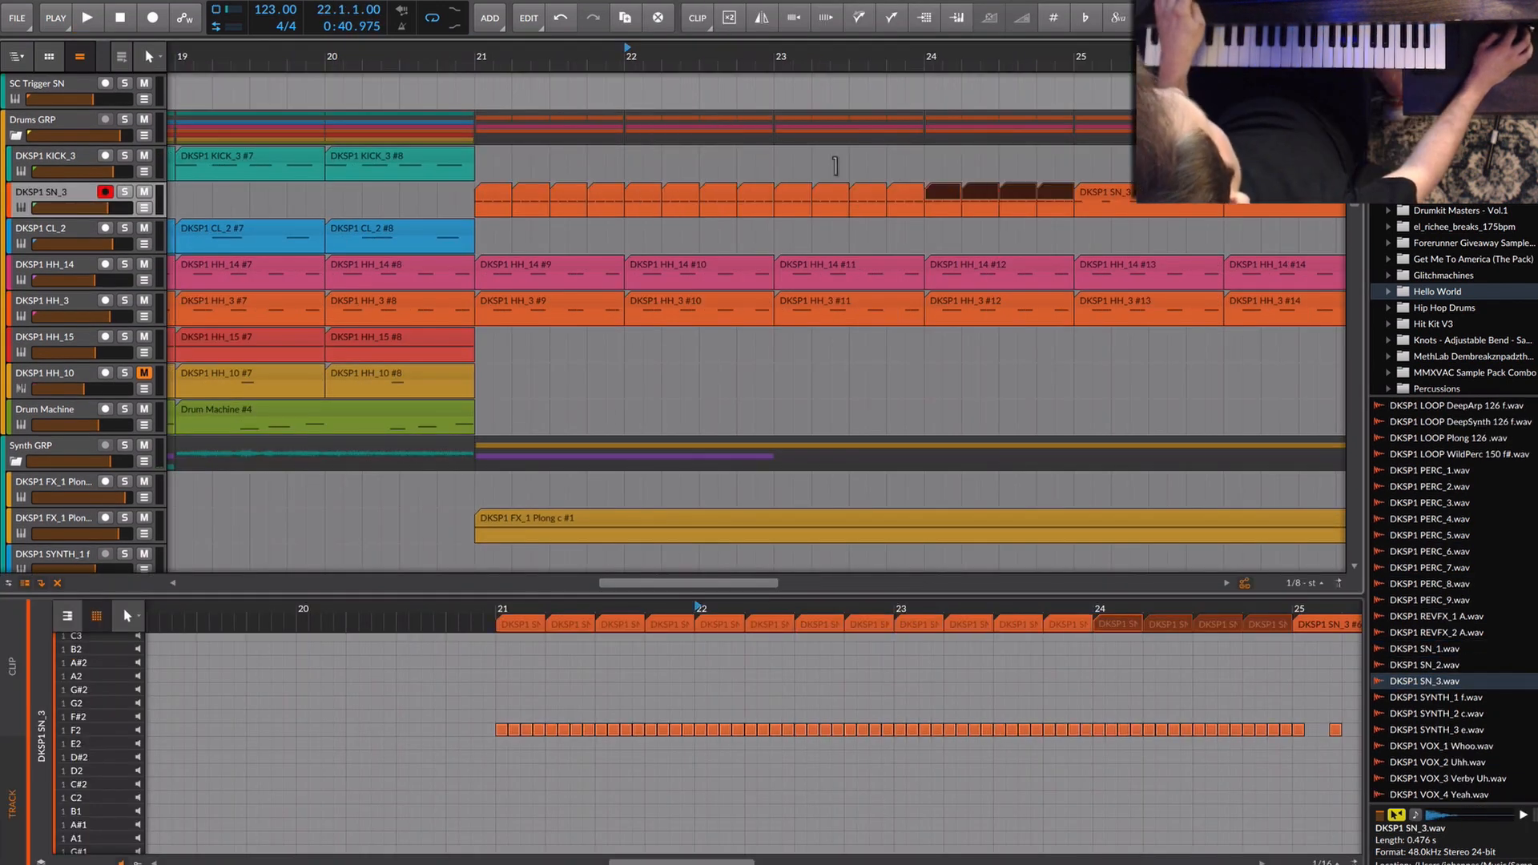
Sweep the high cut of the EQ-2 on the DKSP1 SN_3 track downward while checking it in playback.
key(space)
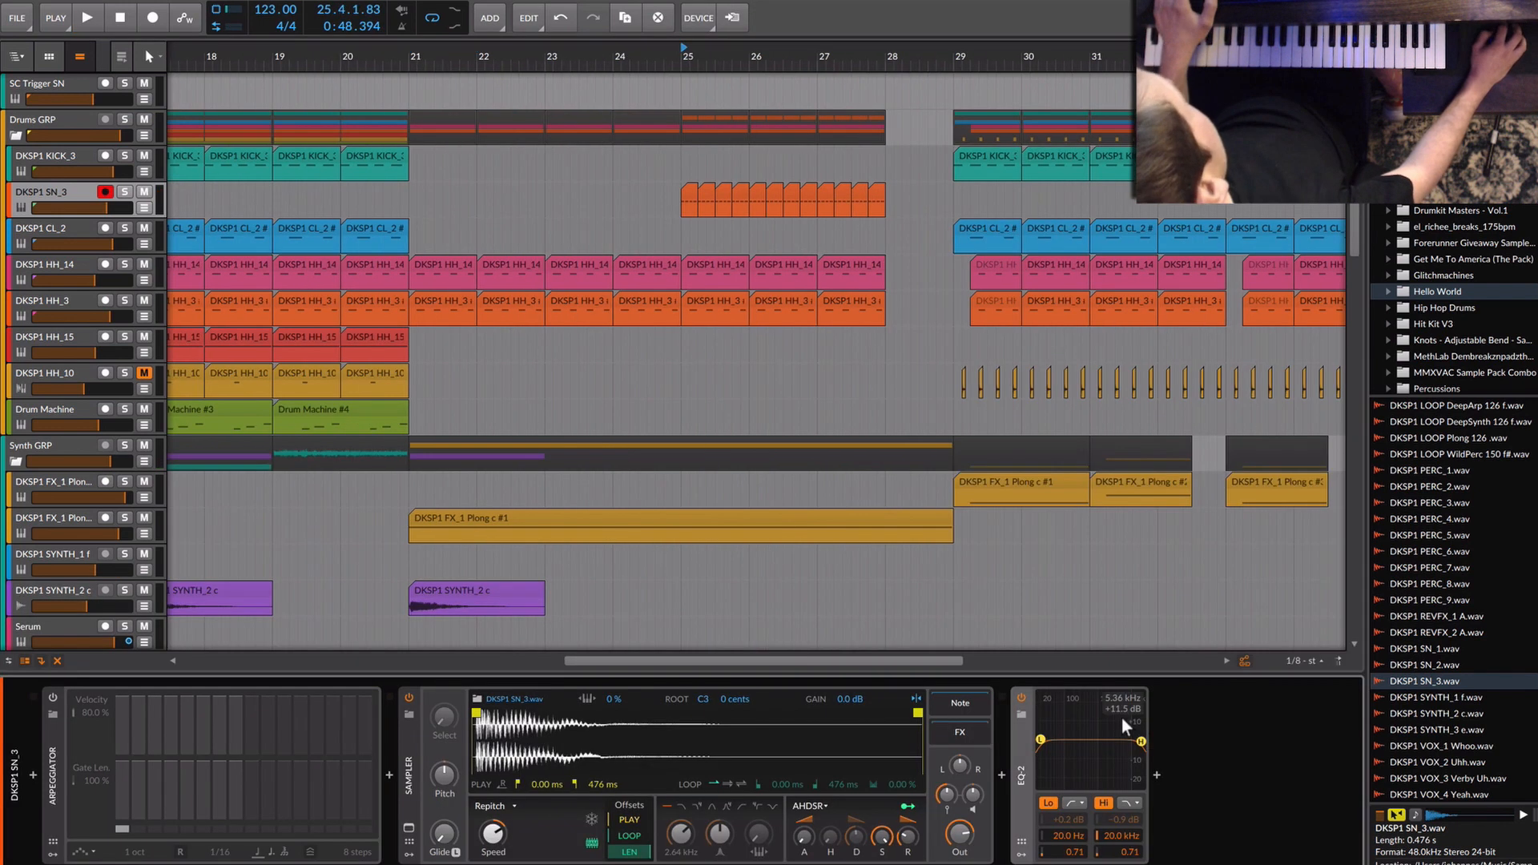
key(space)
drag(1143, 742, 1051, 737)
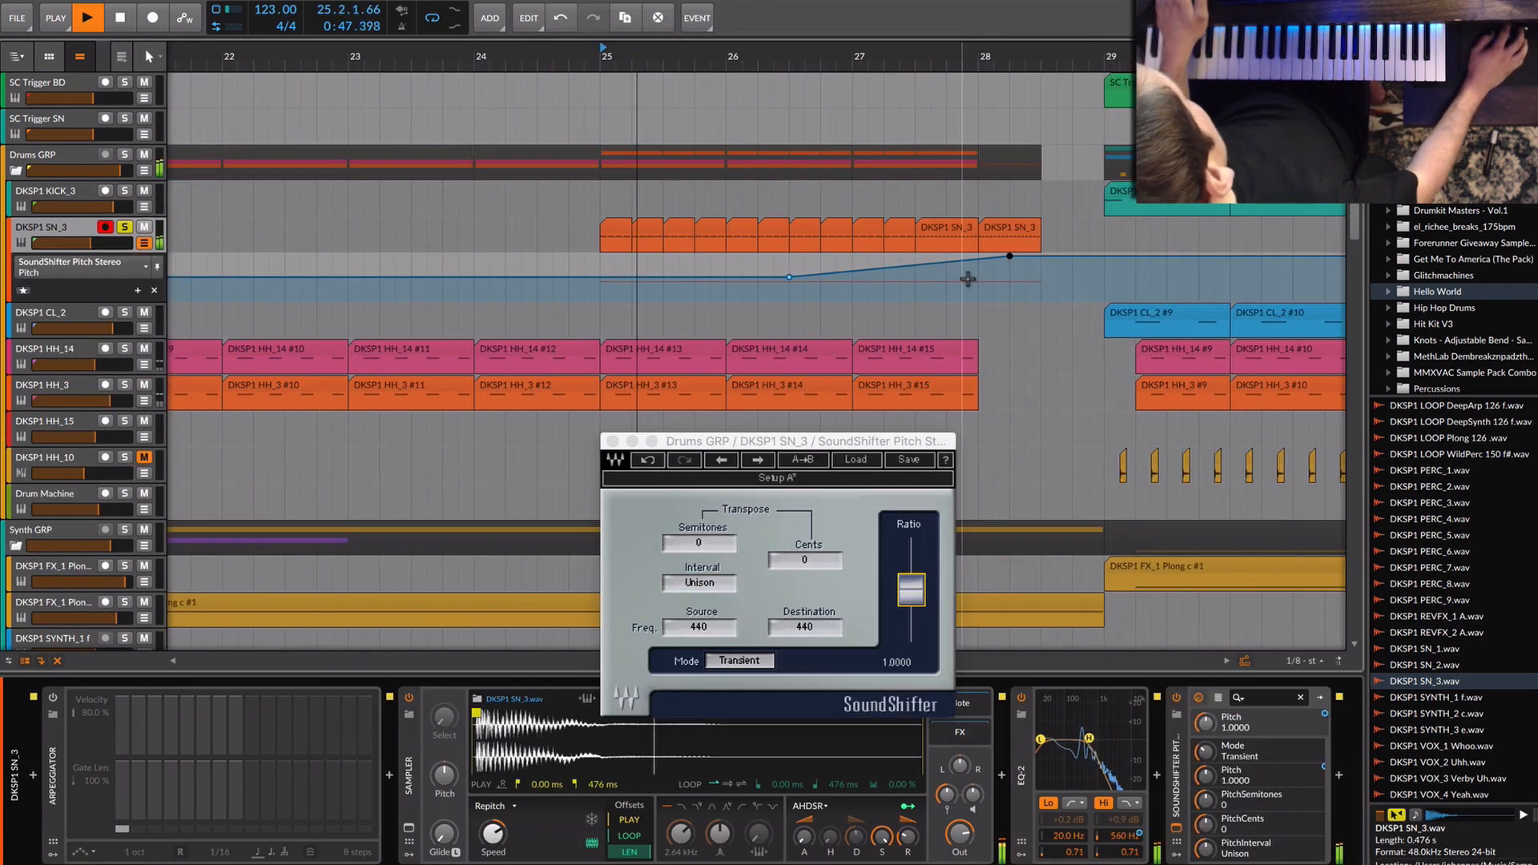
Extend the SoundShifter pitch ramp to the end of the SN_3 clips and lower the second DKSP1 KICK_3 track's volume.
drag(1010, 256, 1041, 264)
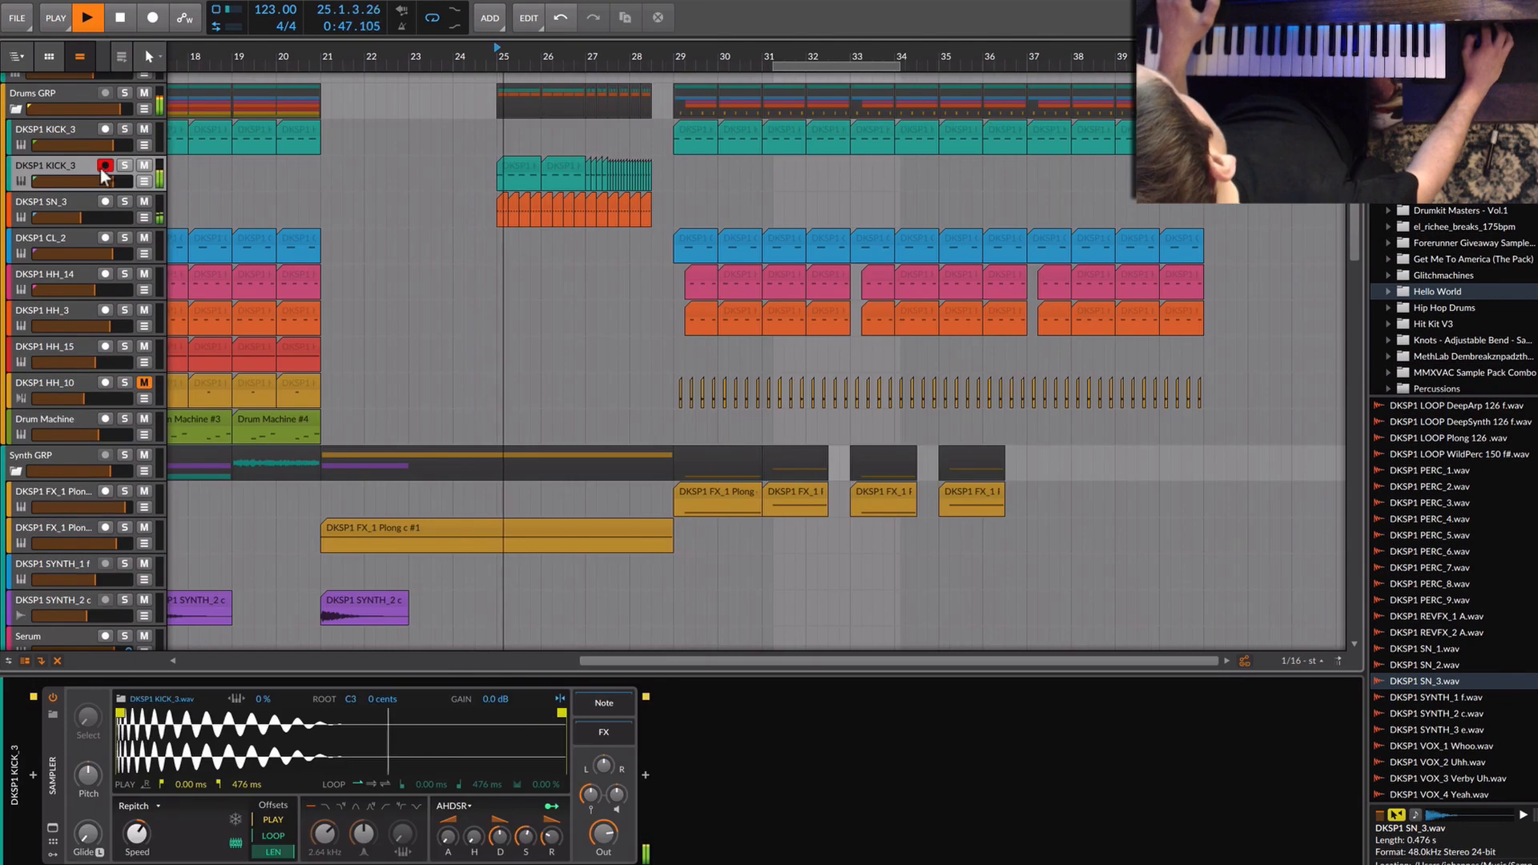
drag(108, 181, 96, 182)
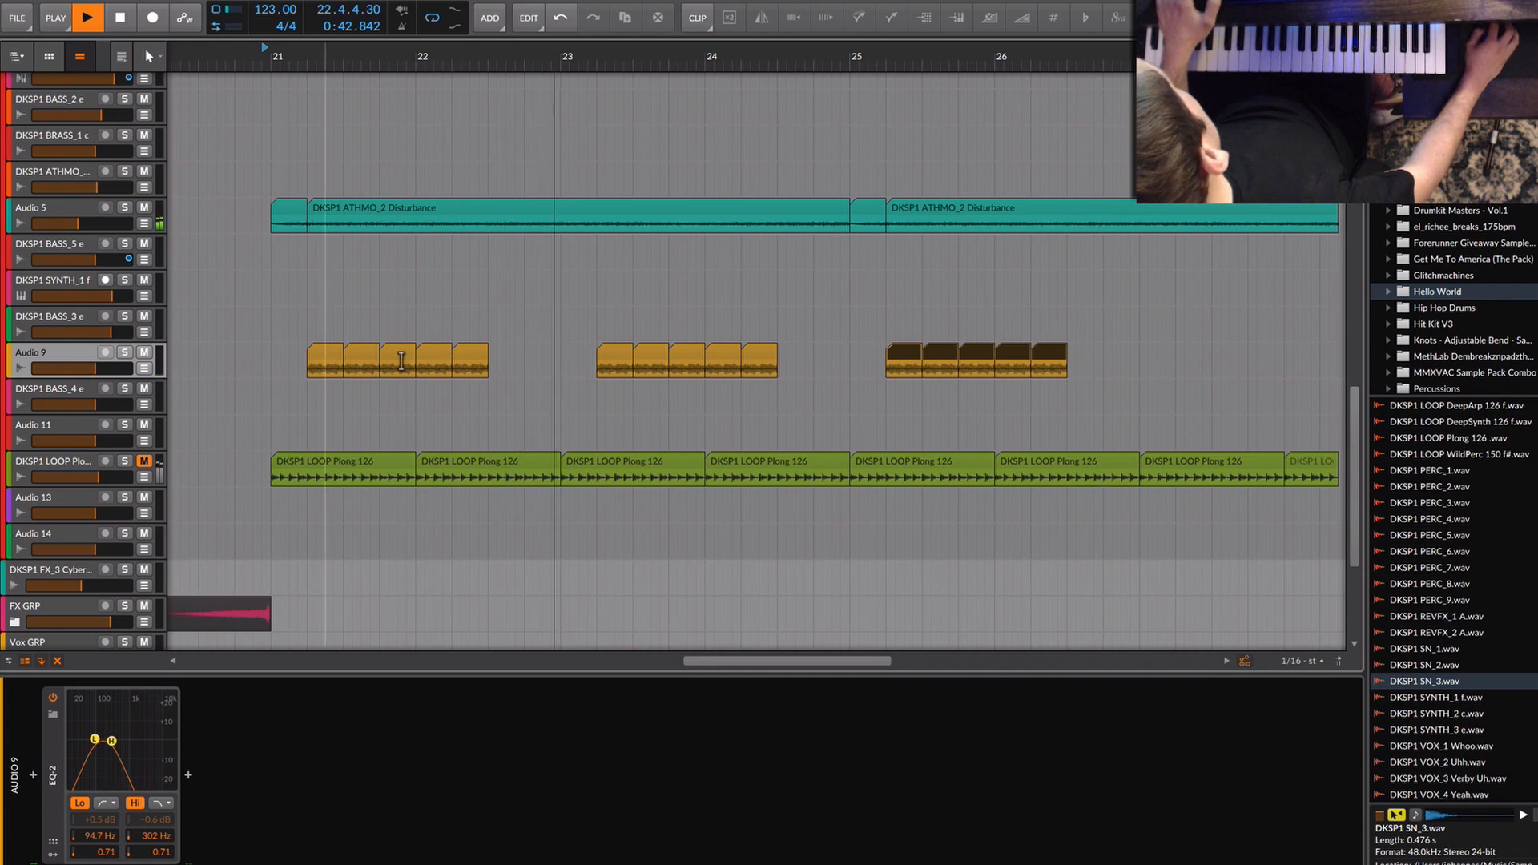
Duplicate the last clip of the first Audio 9 group three times to fill the gap before the second group.
click(481, 362)
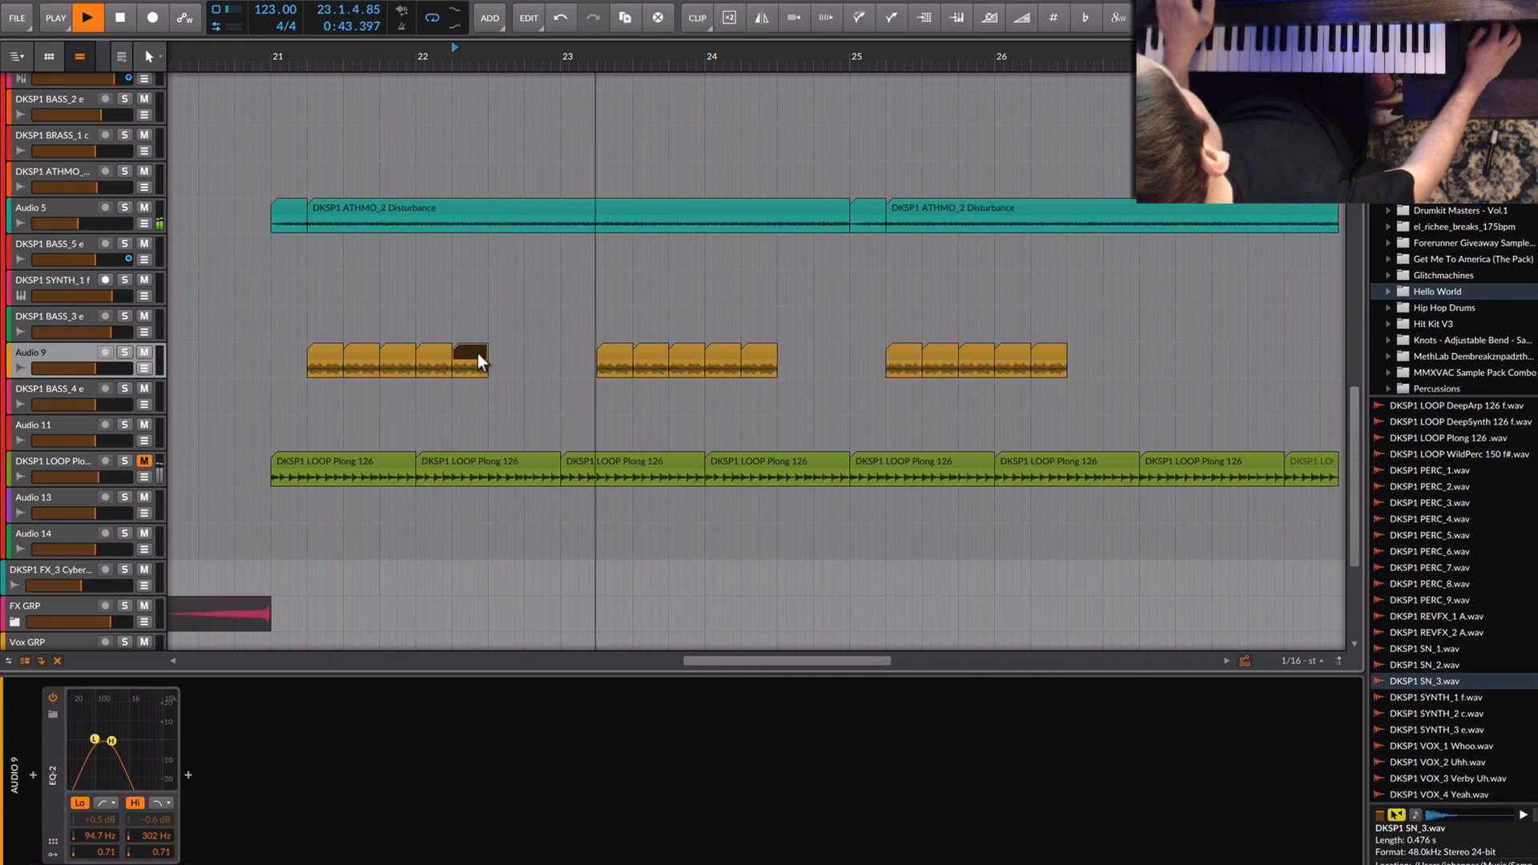
key(ctrl+d)
key(ctrl+d)
key(ctrl+d)
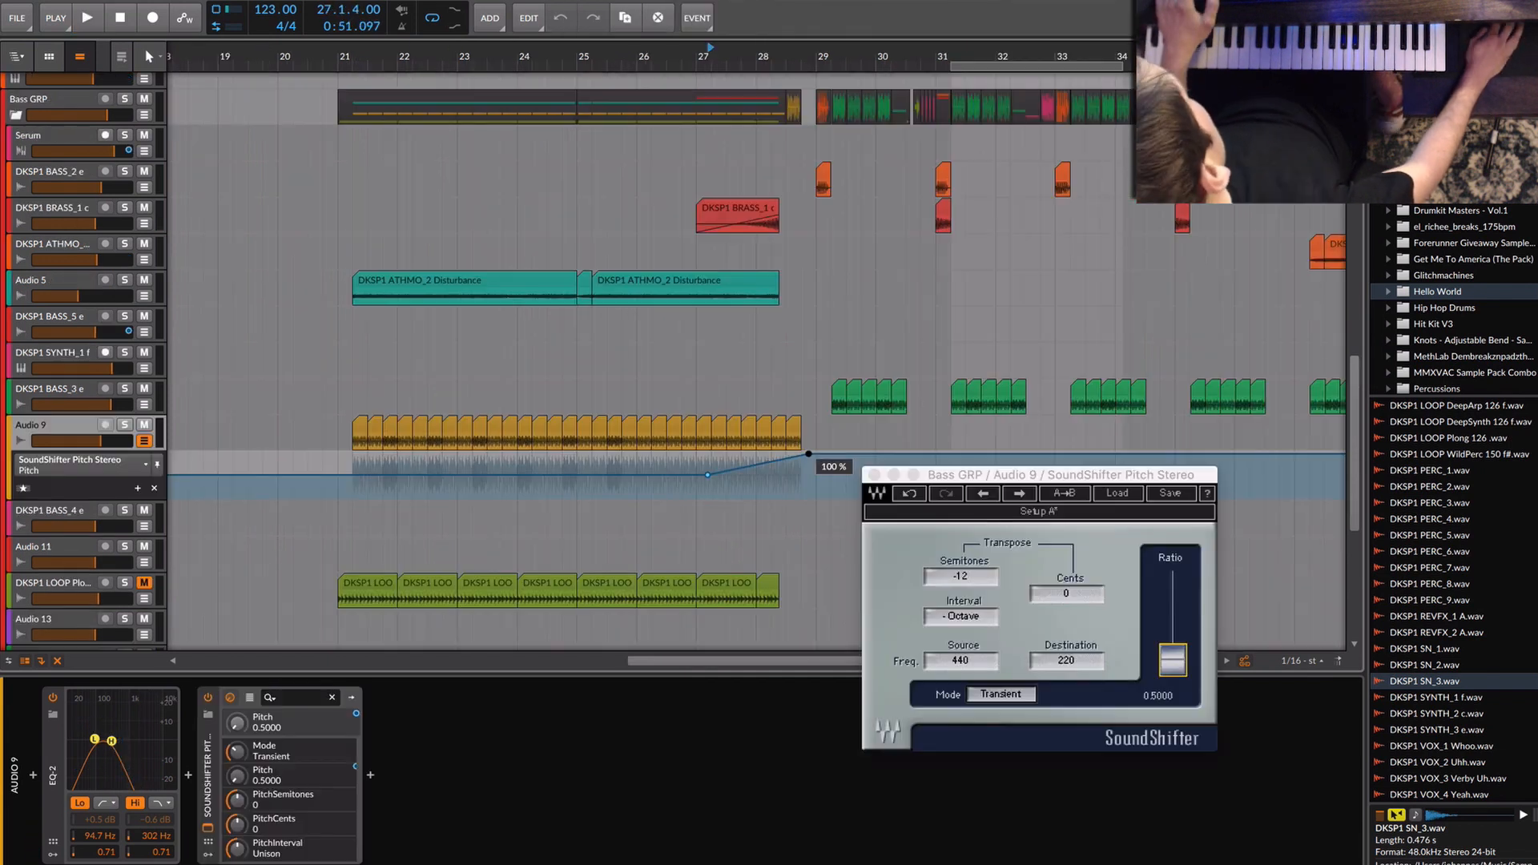
key(space)
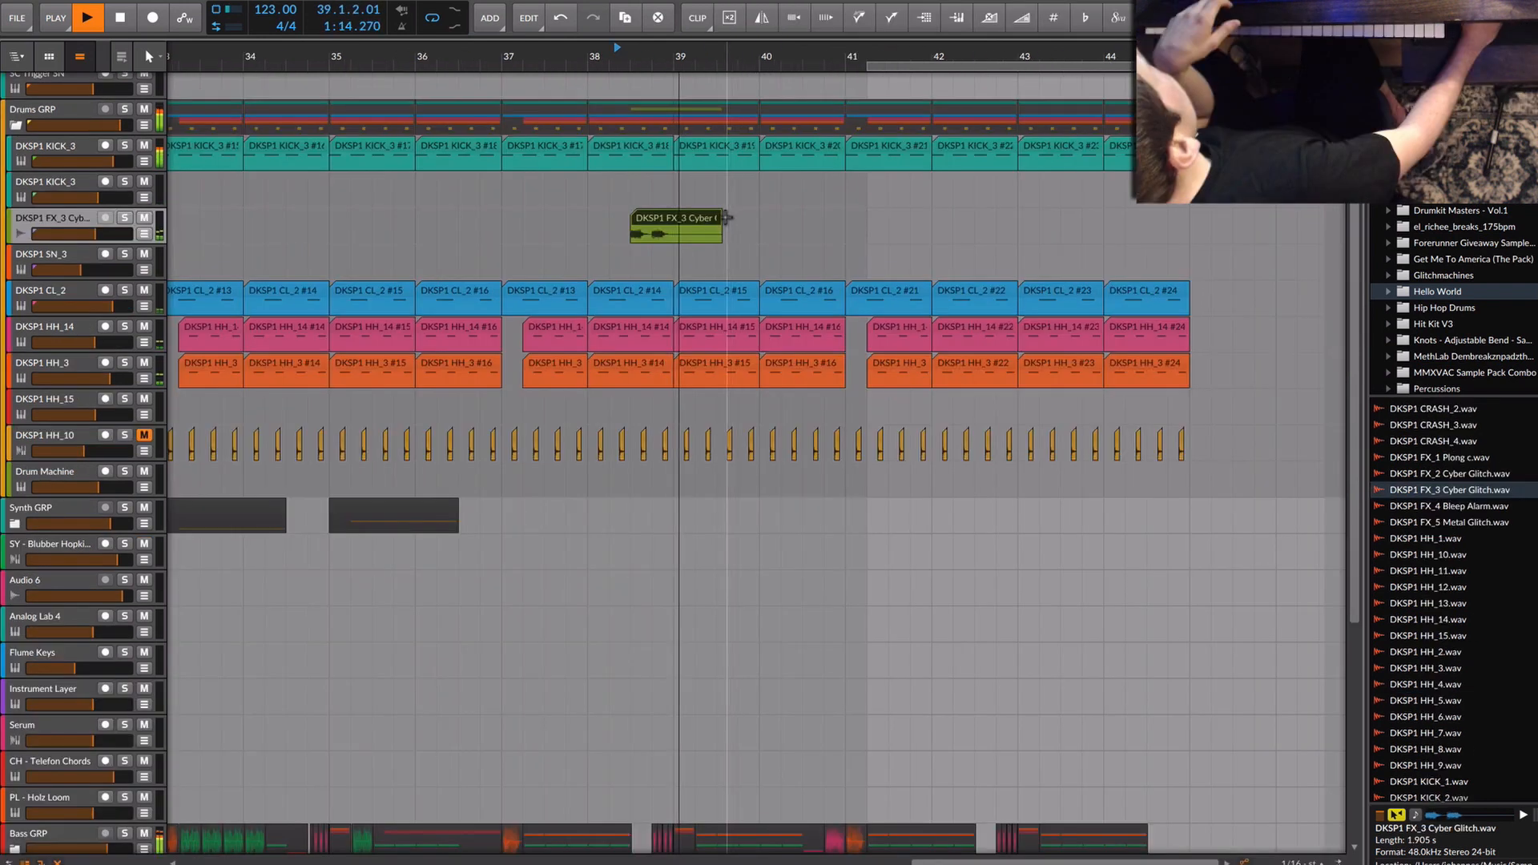
Reposition the DKSP1 FX_3 Cyber Glitch clip around bar 38, checking its timing in playback.
key(space)
drag(718, 224, 696, 224)
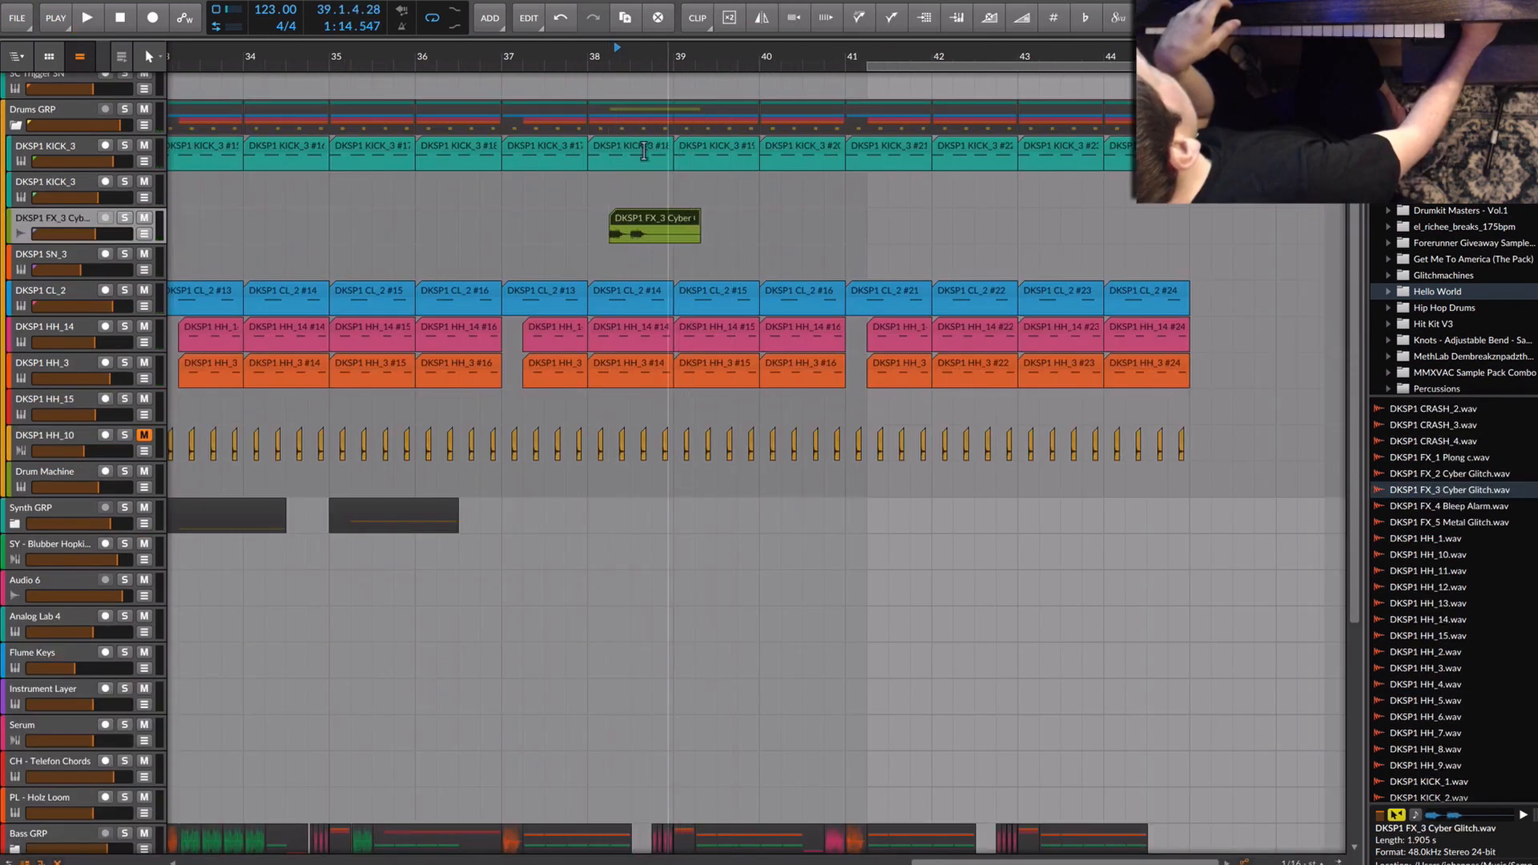
key(space)
drag(648, 226, 680, 227)
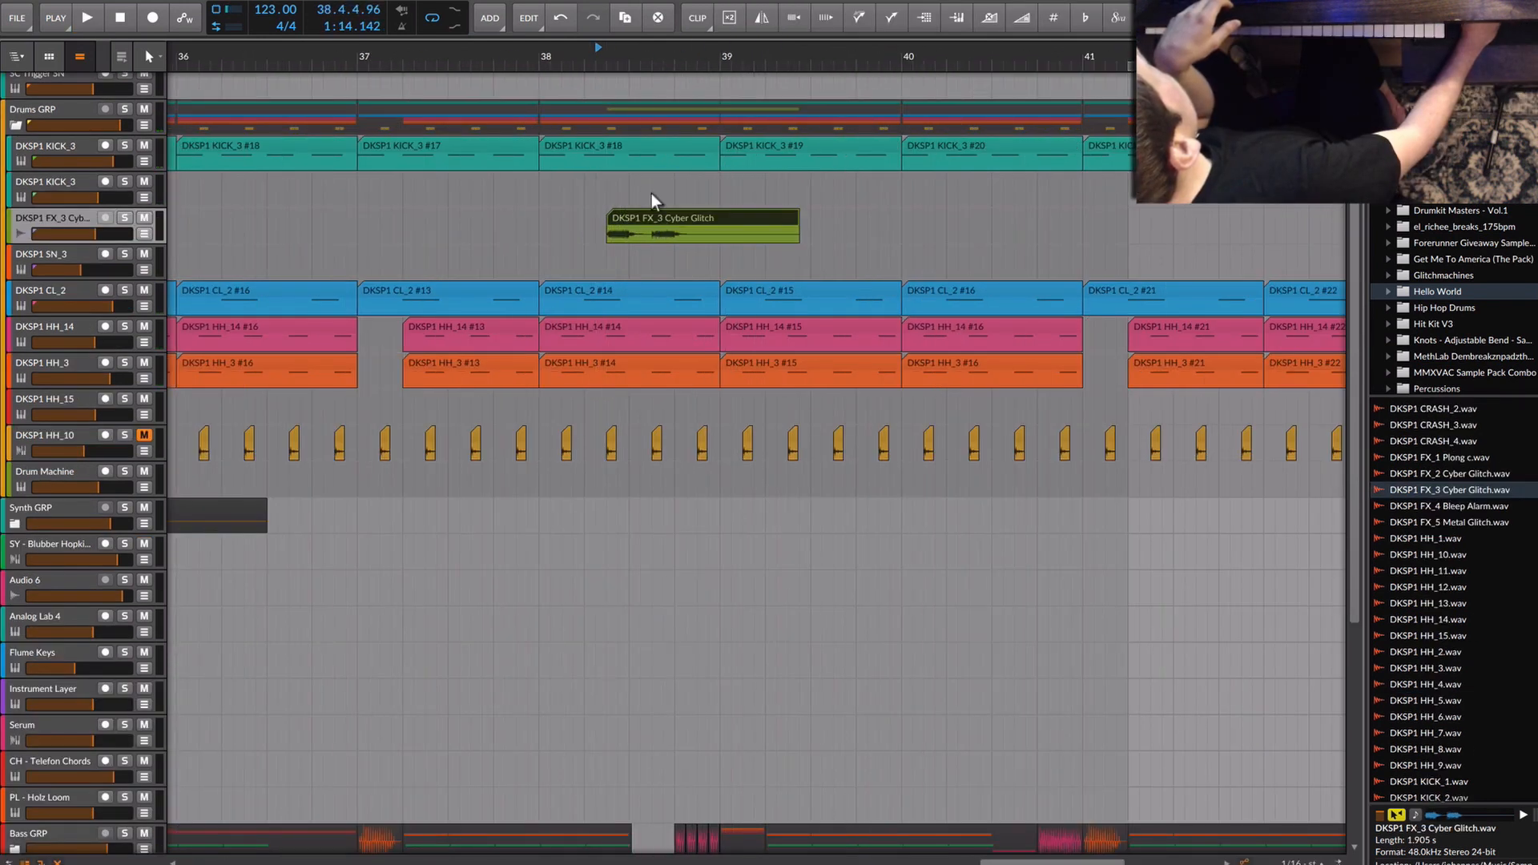
key(space)
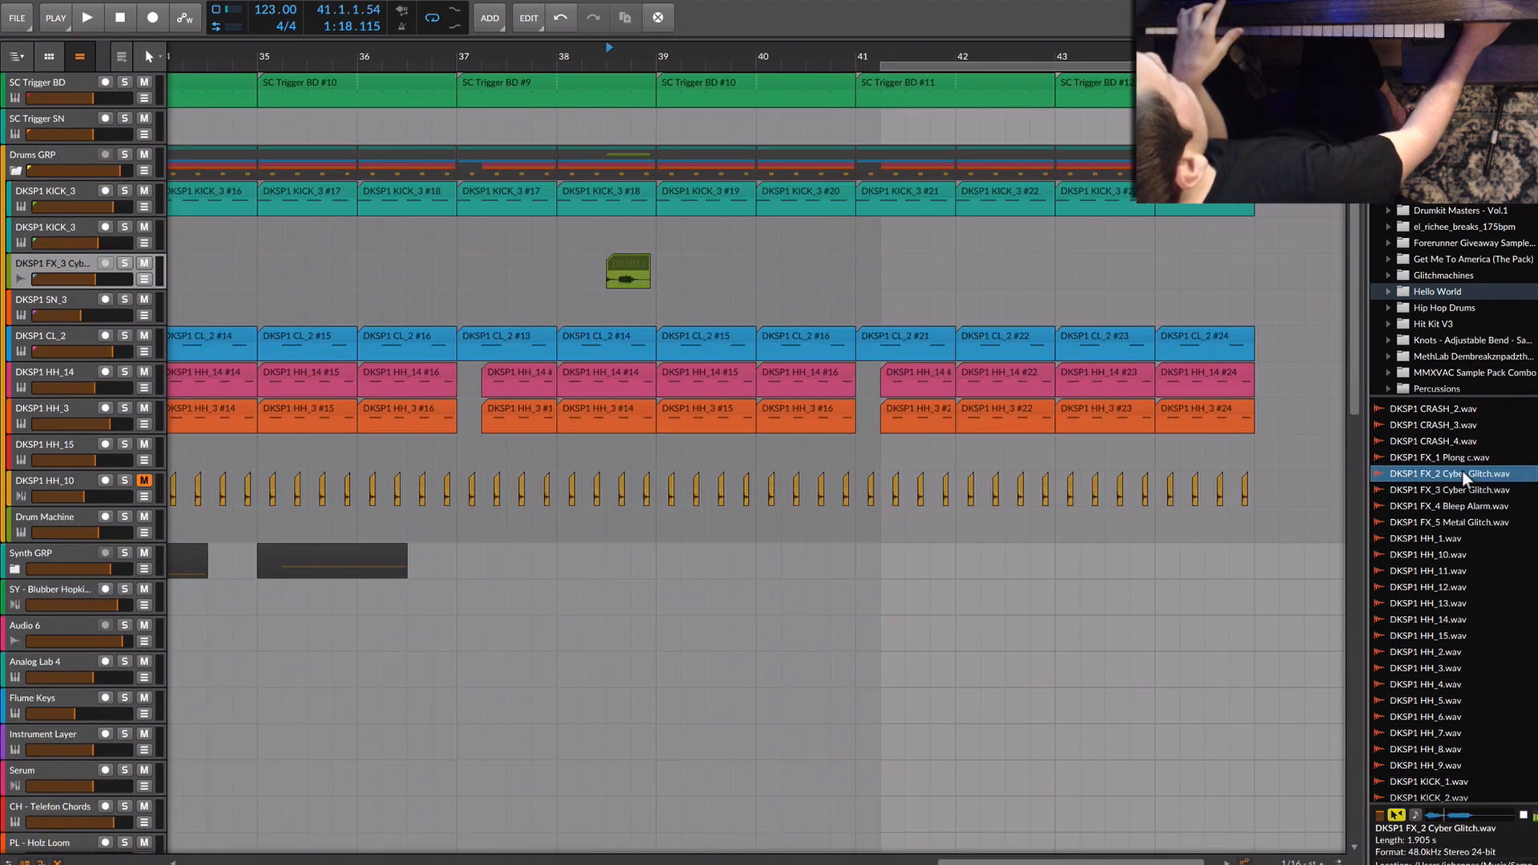
Place the DKSP1 FX_2 Cyber Glitch sample on the FX_3 Cyber Glitch track in the middle of bar 42.
drag(1463, 478, 1017, 273)
key(space)
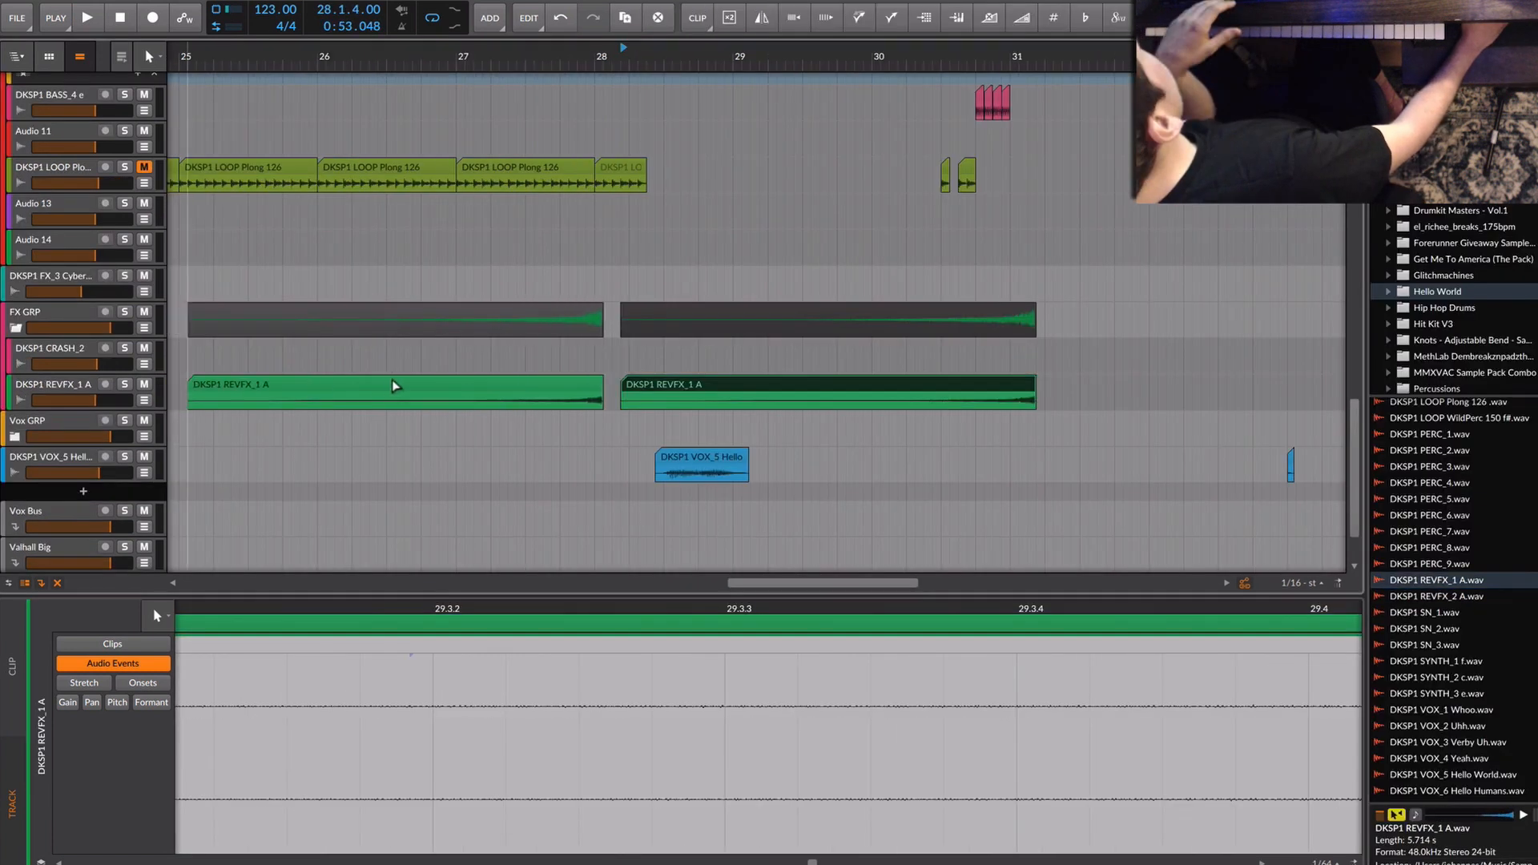
Shift the DKSP1 REVFX_1 A clip at bar 25 about half a bar later and place DKSP1 VOX_3 Verby Uh on Audio 11.
drag(369, 359, 441, 361)
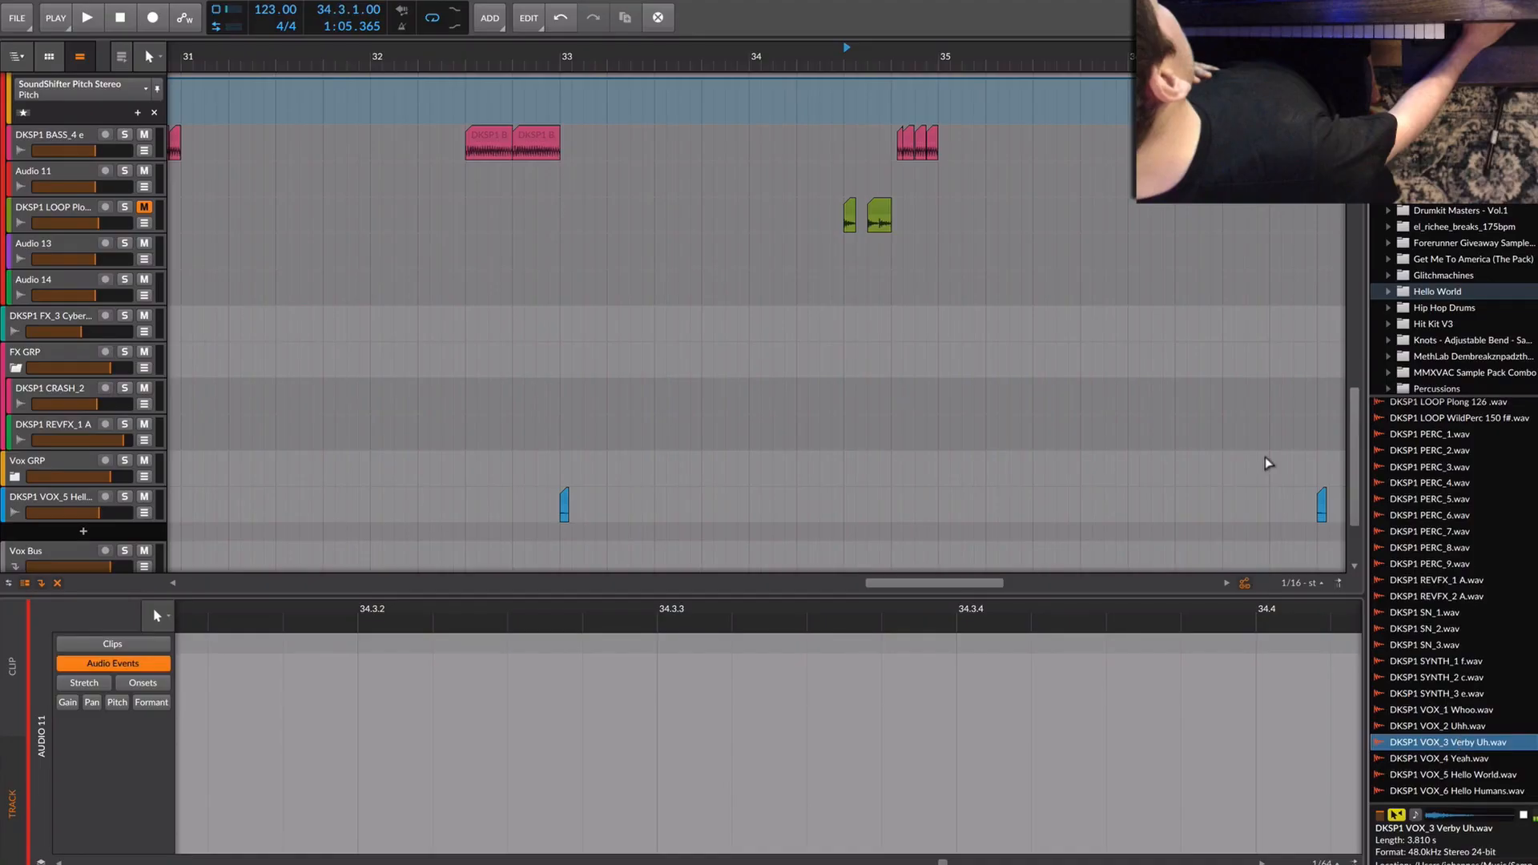
drag(1268, 464, 874, 178)
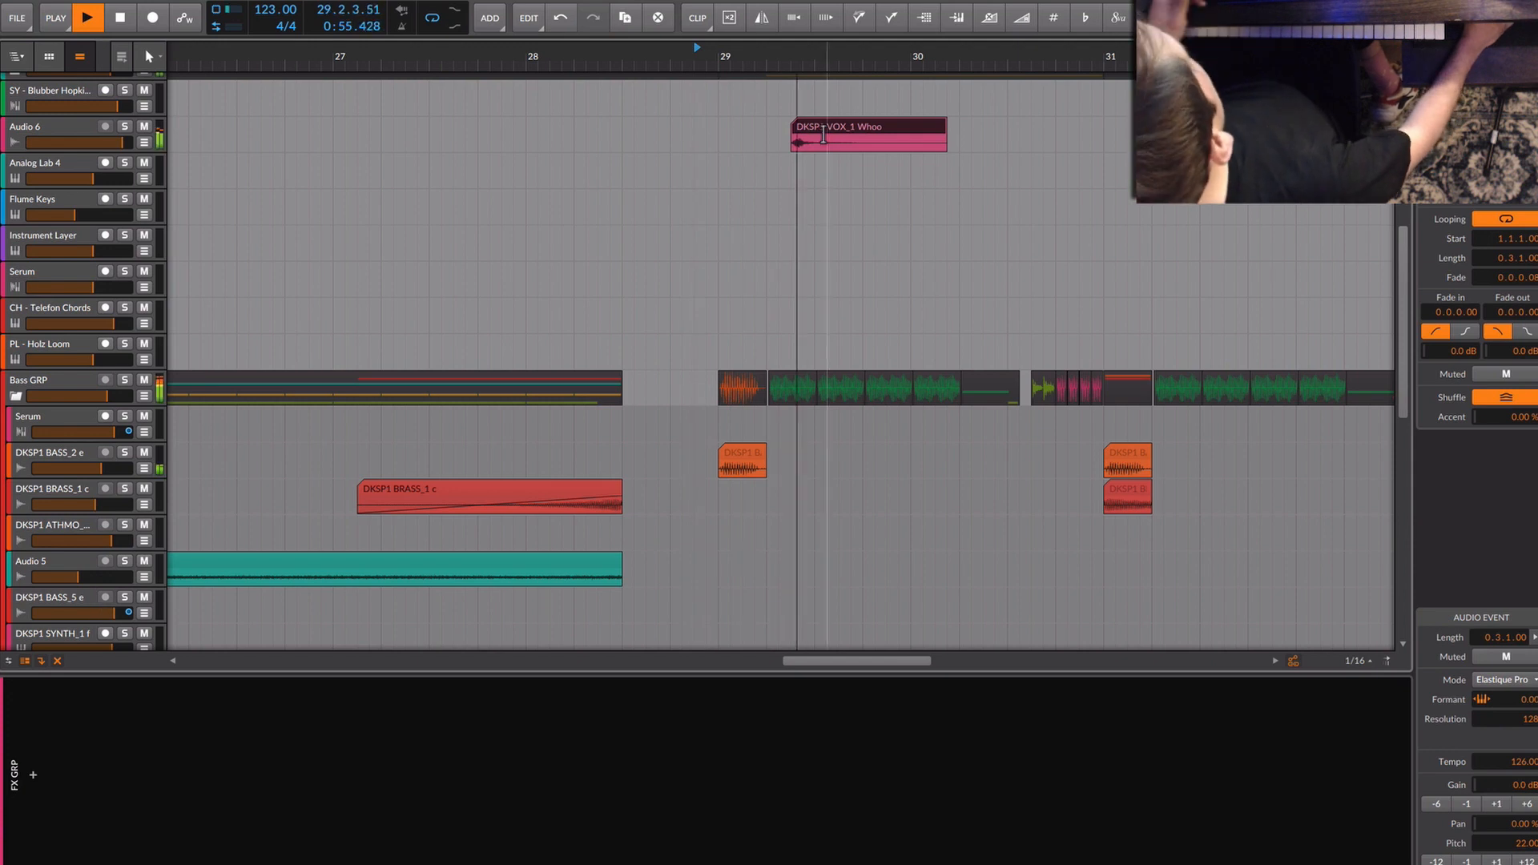
Shift the start of the E1 note in the DKSP1 HH_15 clip at bar 37 about one beat later.
drag(811, 57, 810, 138)
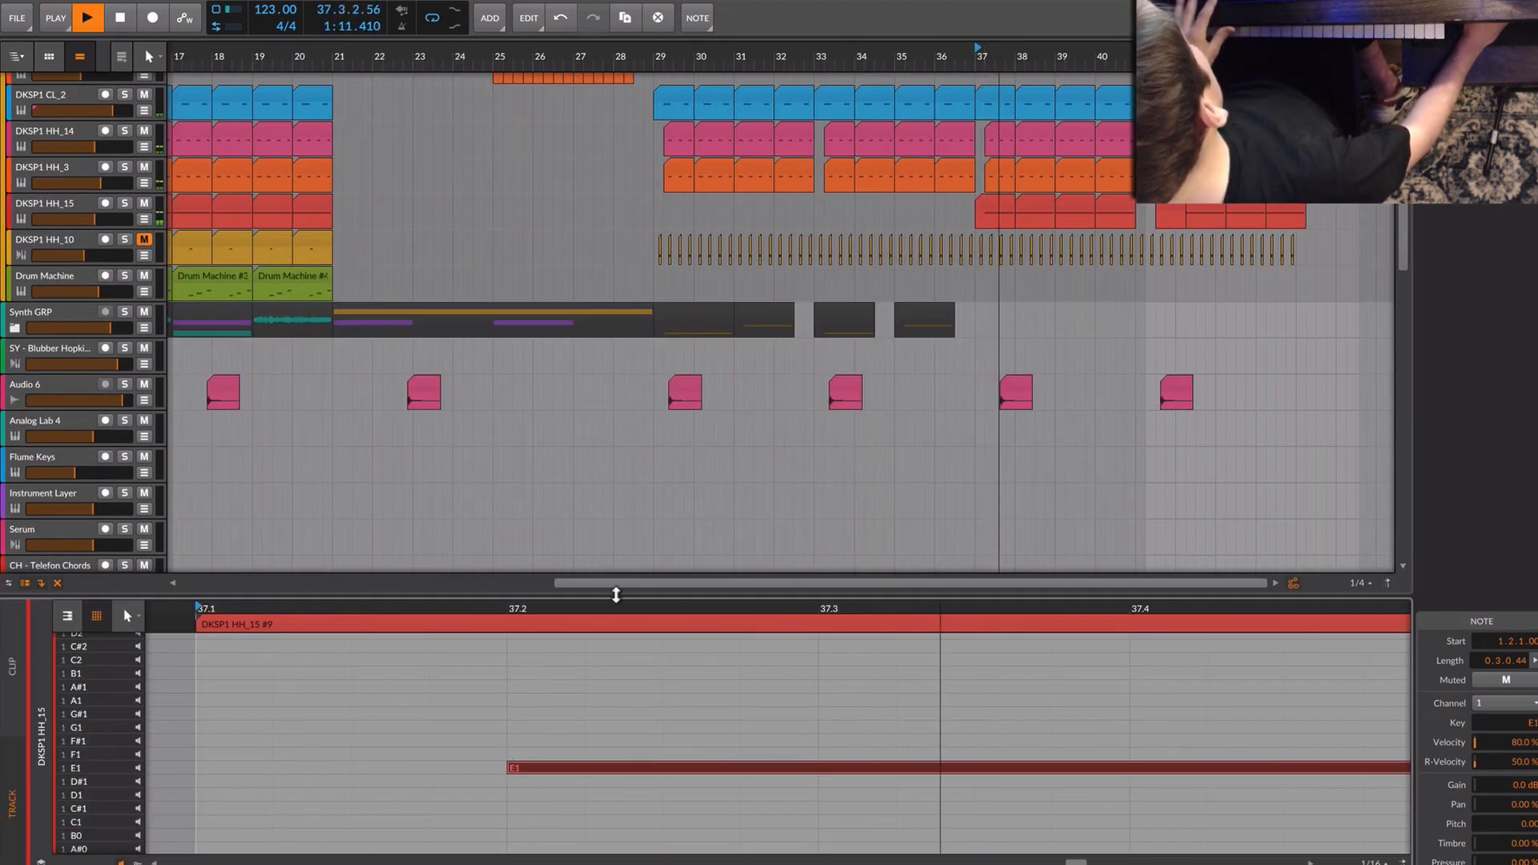
drag(511, 768, 796, 768)
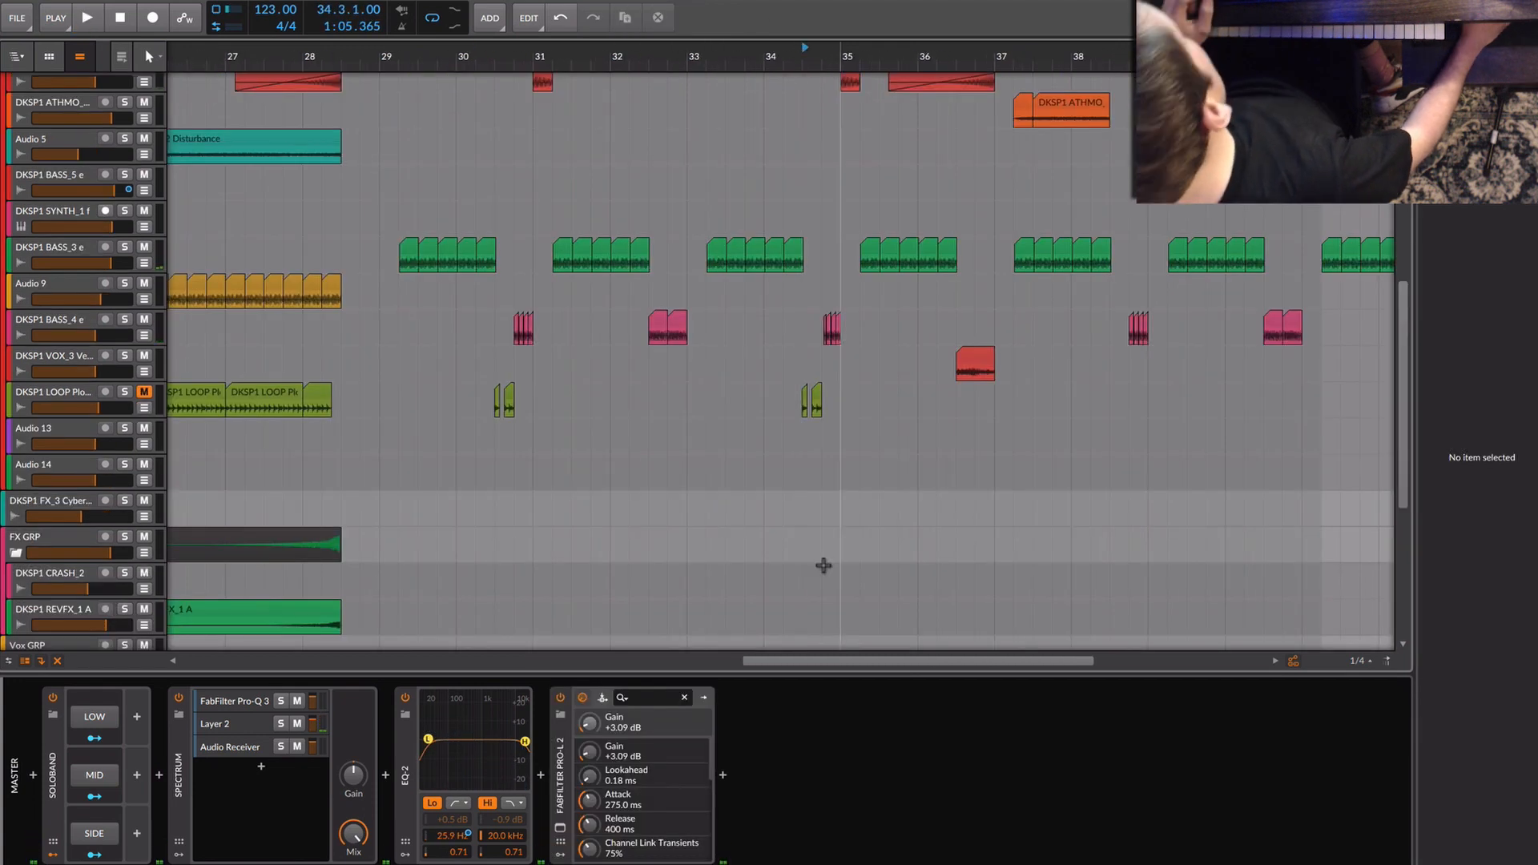
Trim the second DKSP1 BASS_3 e clip after 34.3 so it ends at 34.4.
click(42, 399)
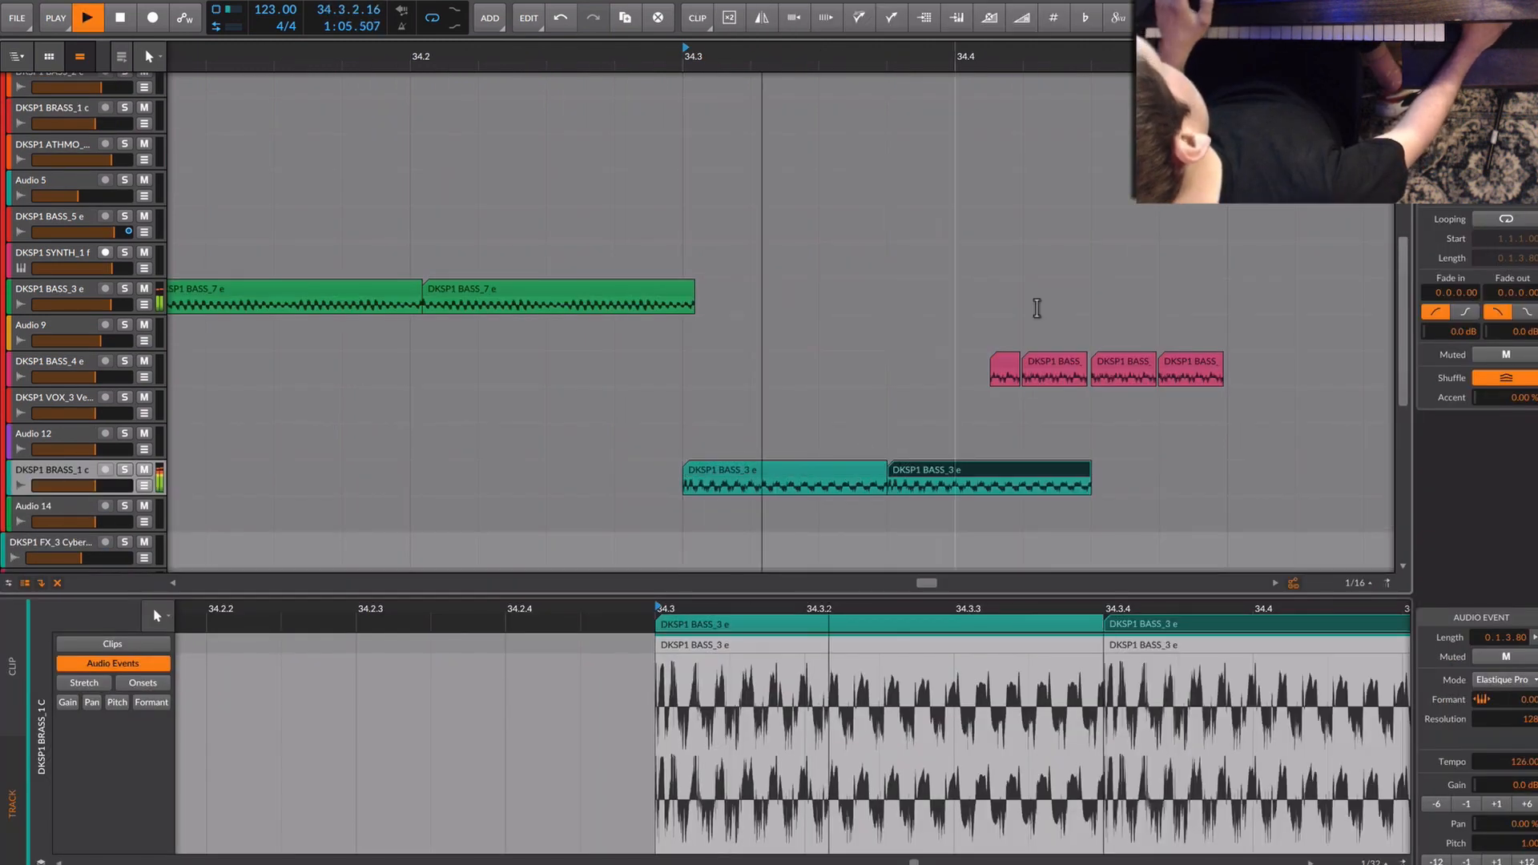
key(space)
drag(1082, 484, 953, 478)
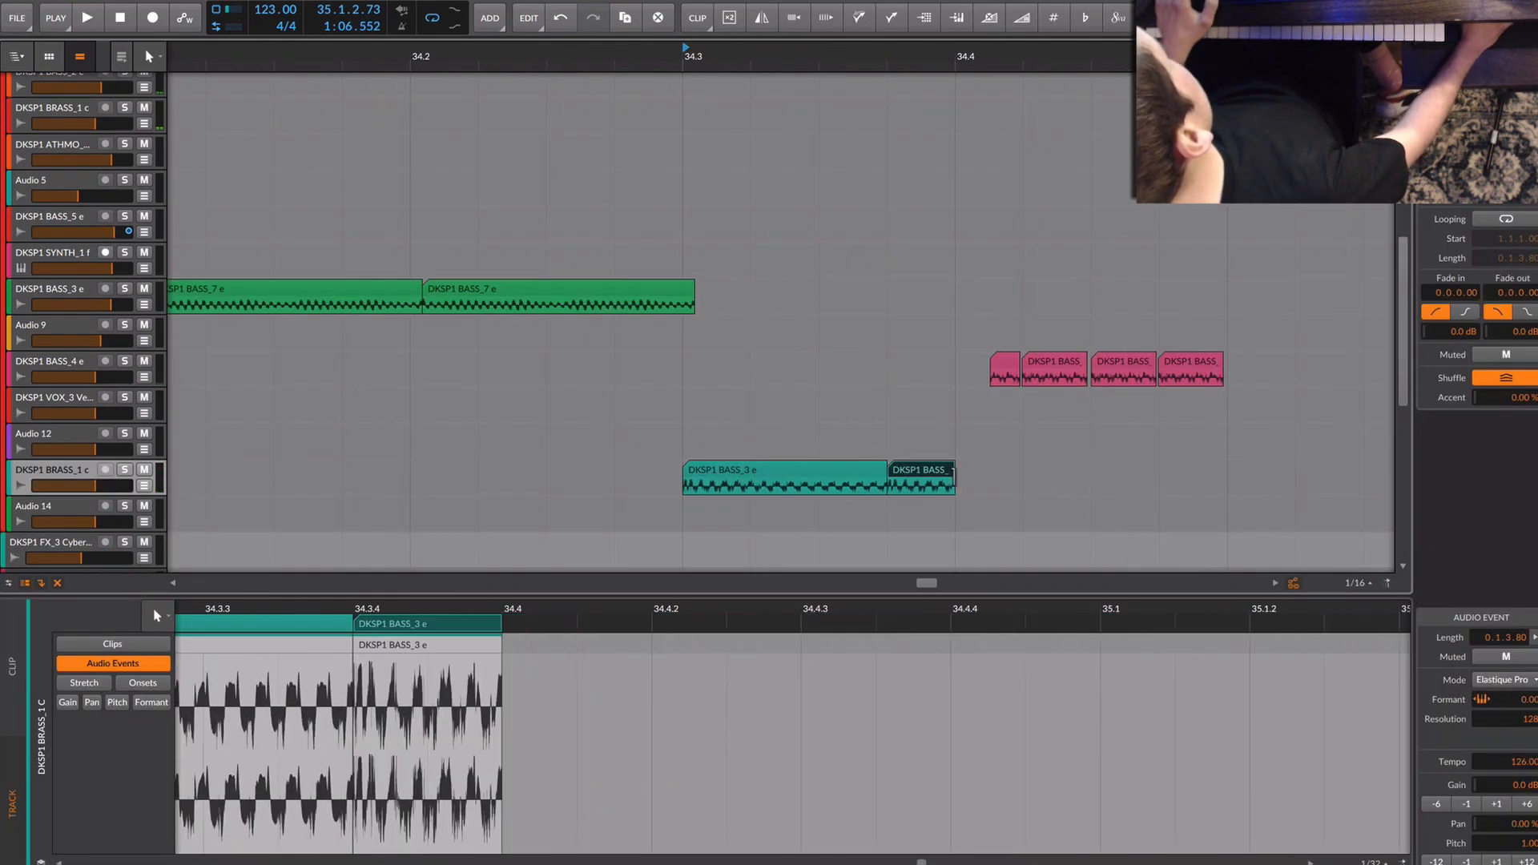
drag(800, 49, 800, 9)
key(space)
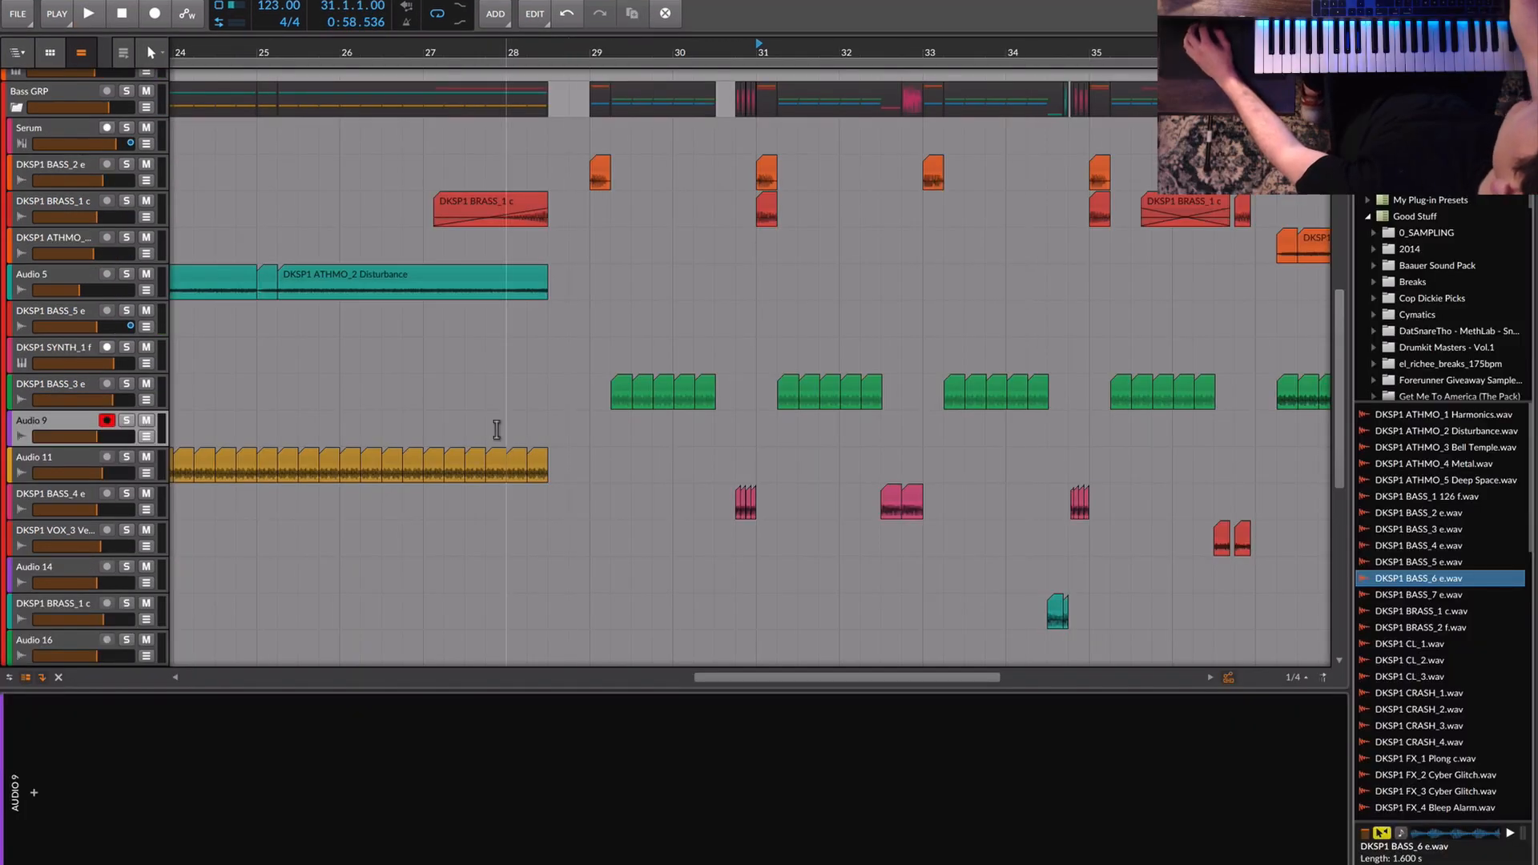
Mute the DKSP1 BASS_3 e track and compare the BASS_6 e and BASS_3 e samples for the empty Audio 9 track.
click(78, 390)
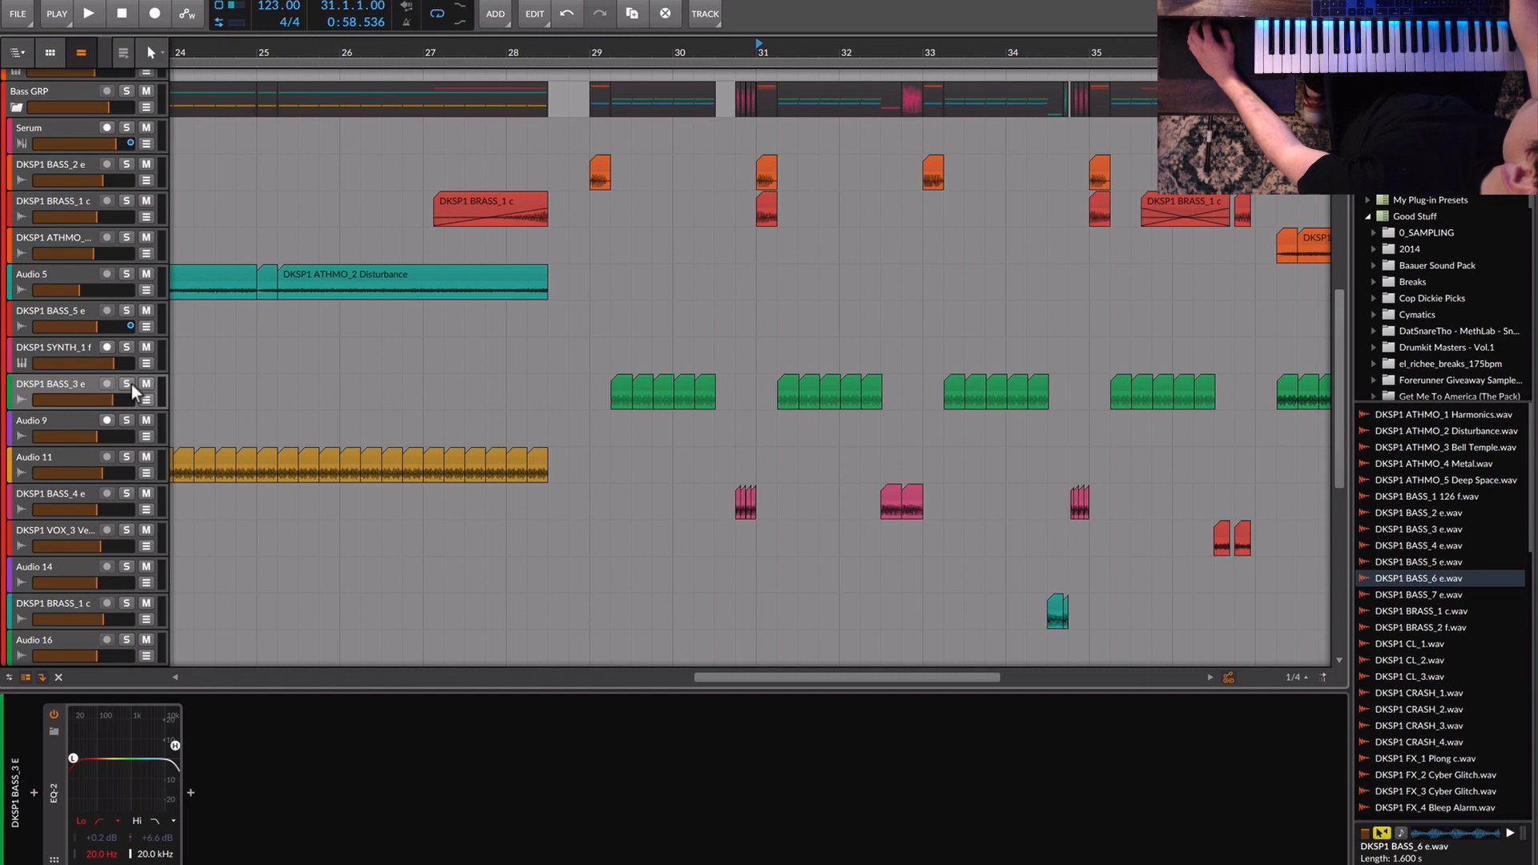
click(45, 418)
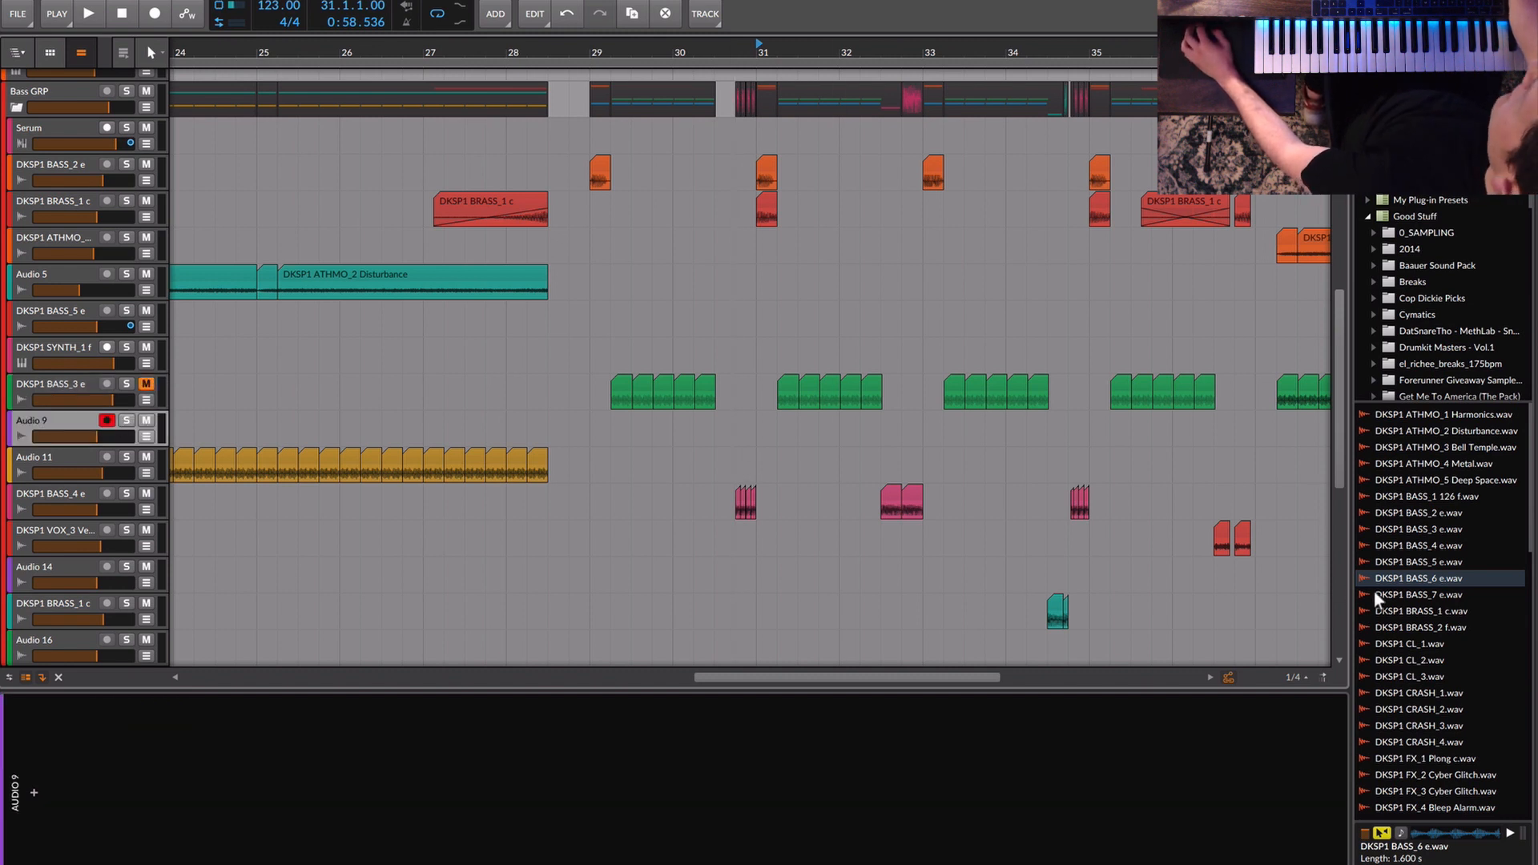
click(1431, 577)
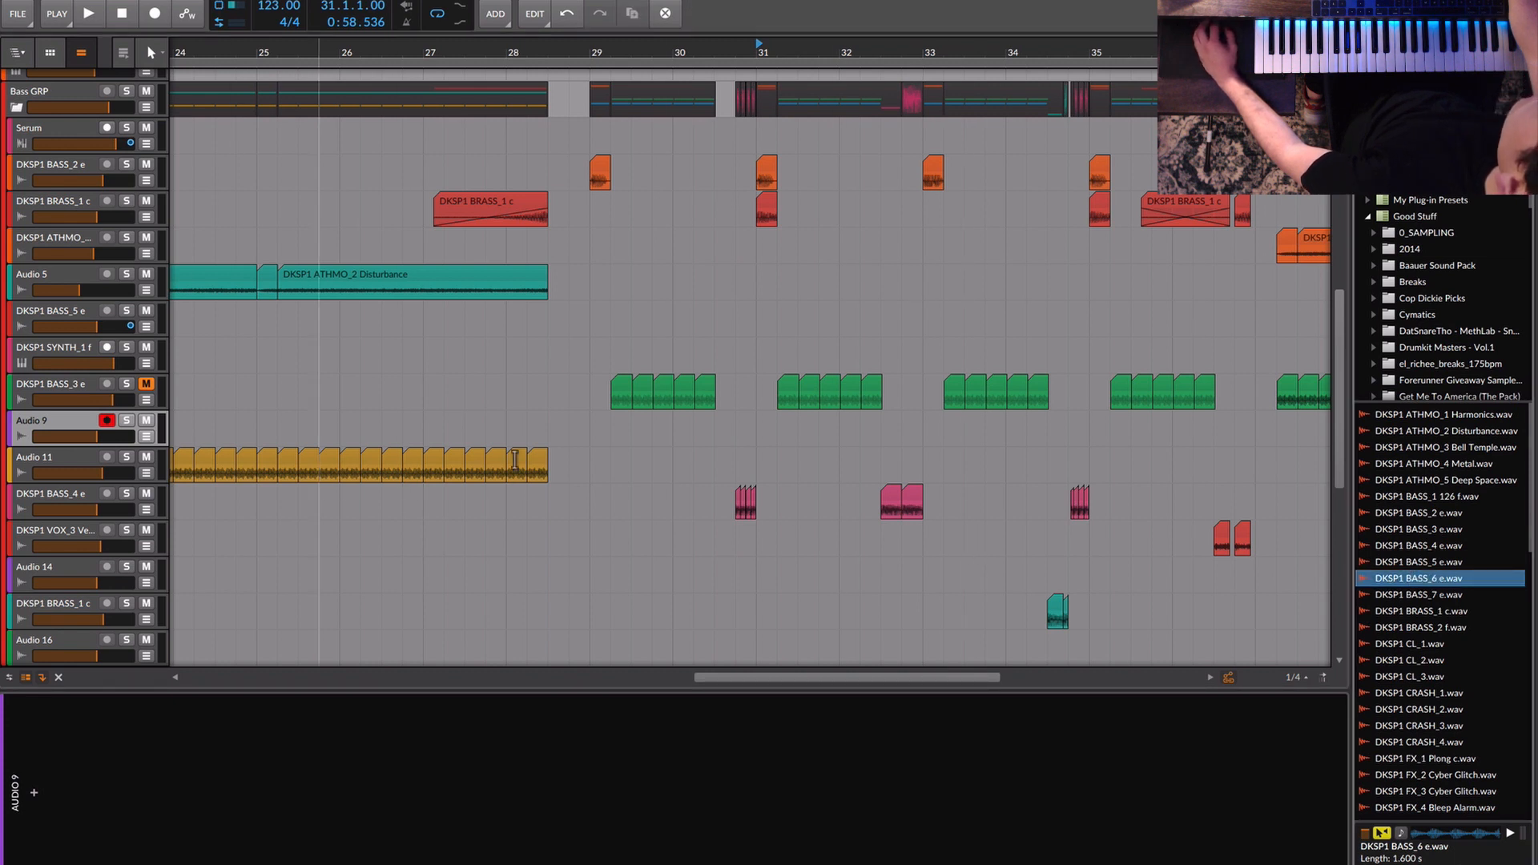
click(1421, 531)
click(1421, 577)
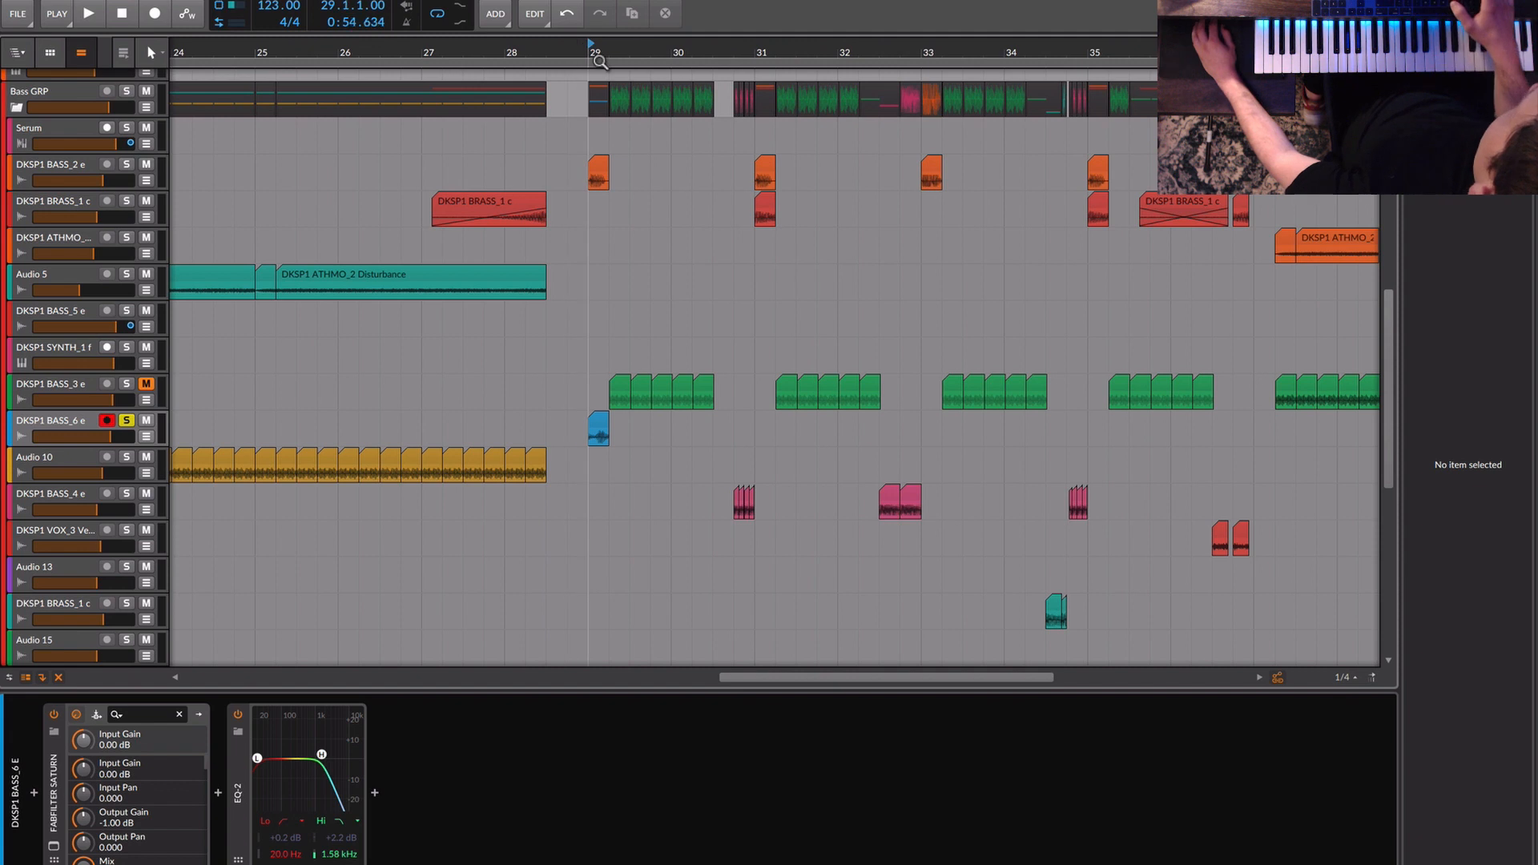
Copy the DKSP1 BASS_6 e clip at bar 29 directly behind itself, checking it in playback.
key(space)
click(598, 426)
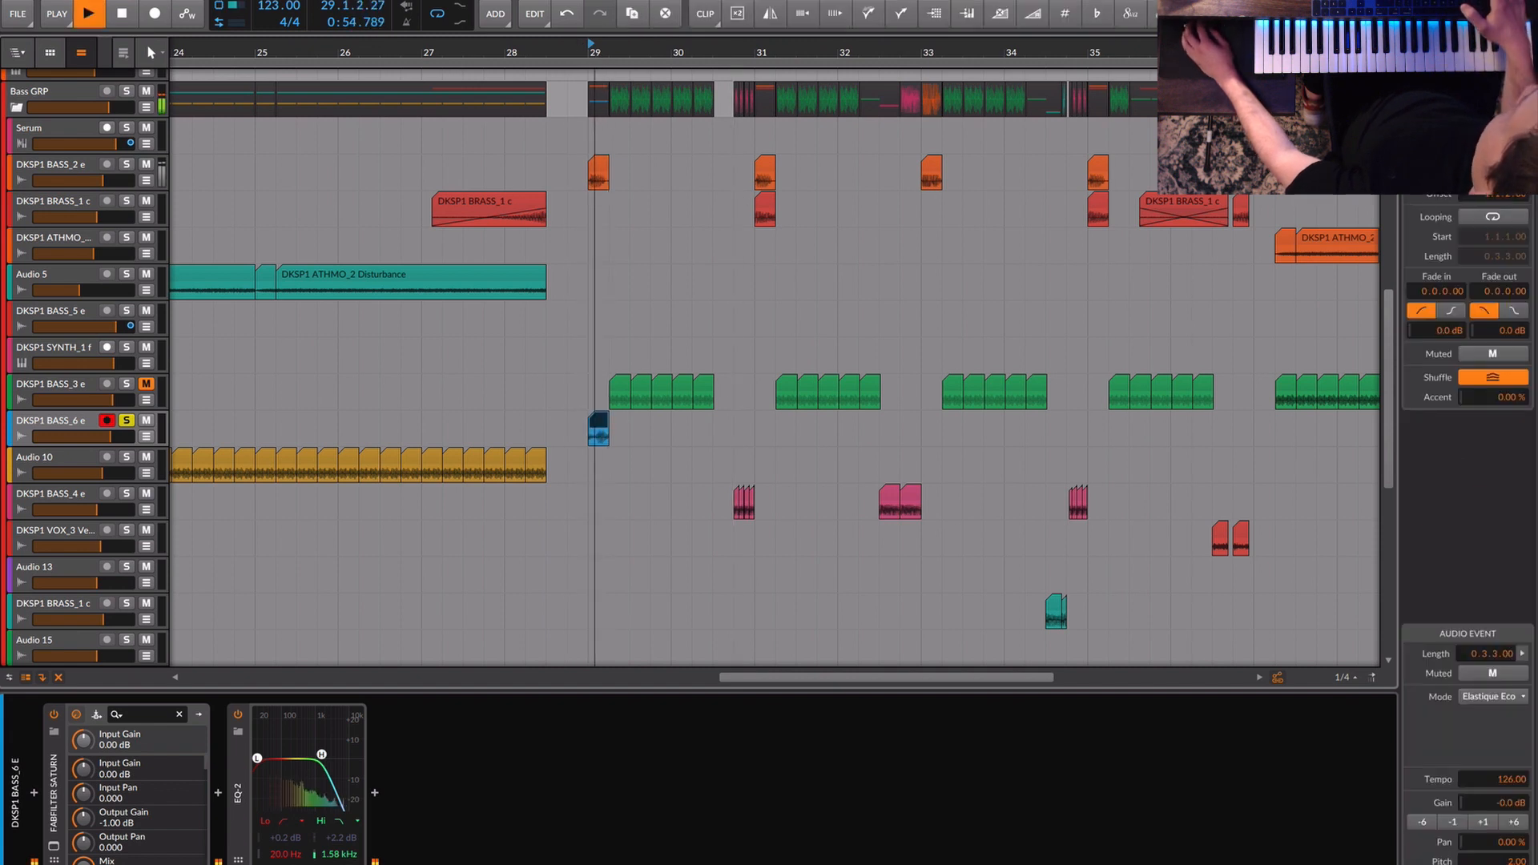
key(space)
key(space)
key(space)
drag(599, 418, 628, 429)
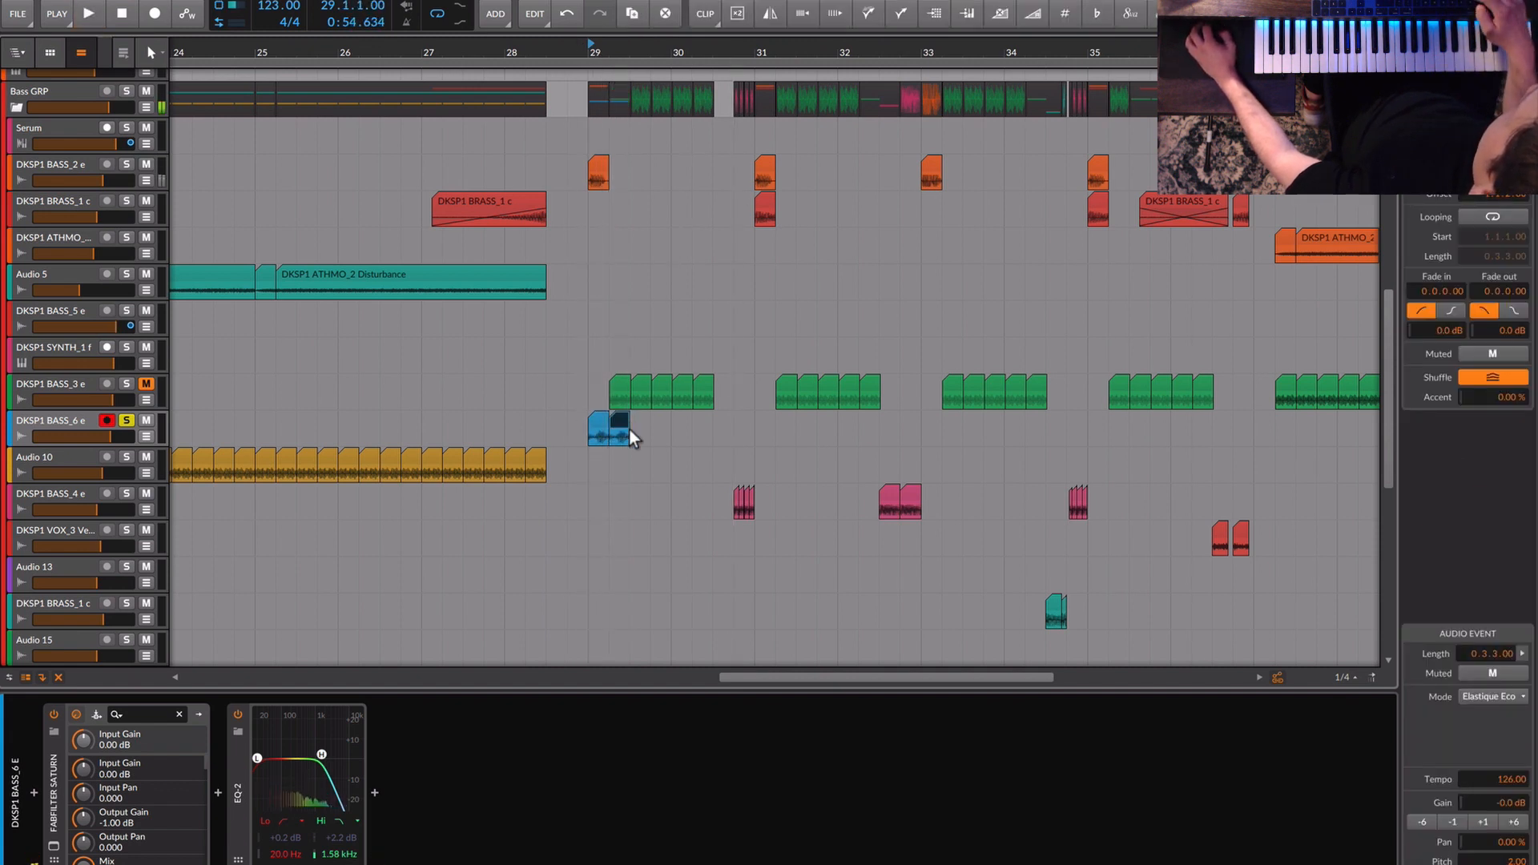
key(space)
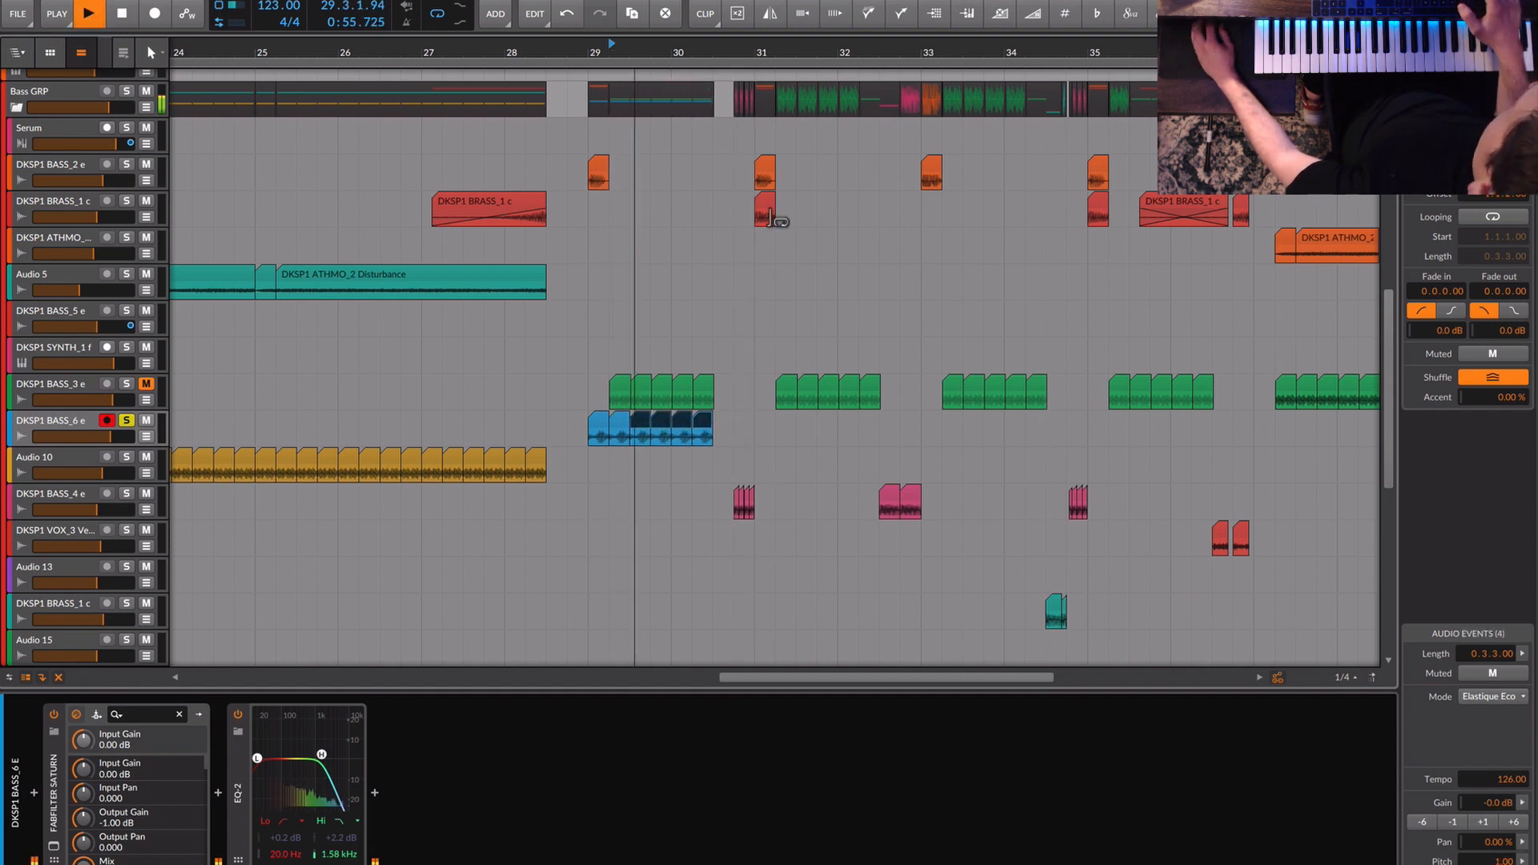
Play the drop from bar 29 repeatedly to check the DKSP1 BASS_6 e clips against the other bass parts.
key(space)
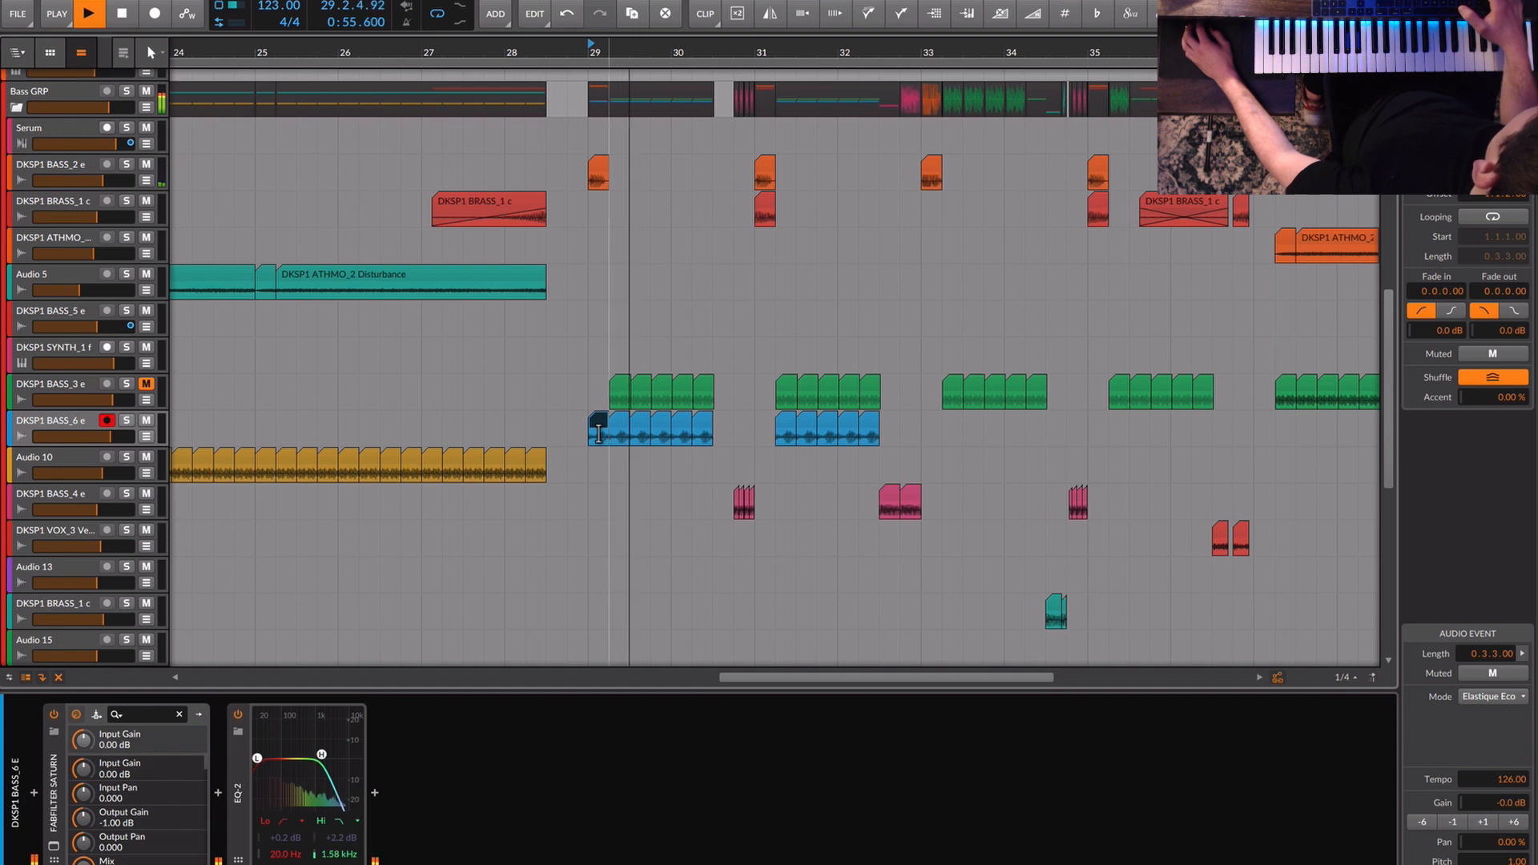
key(space)
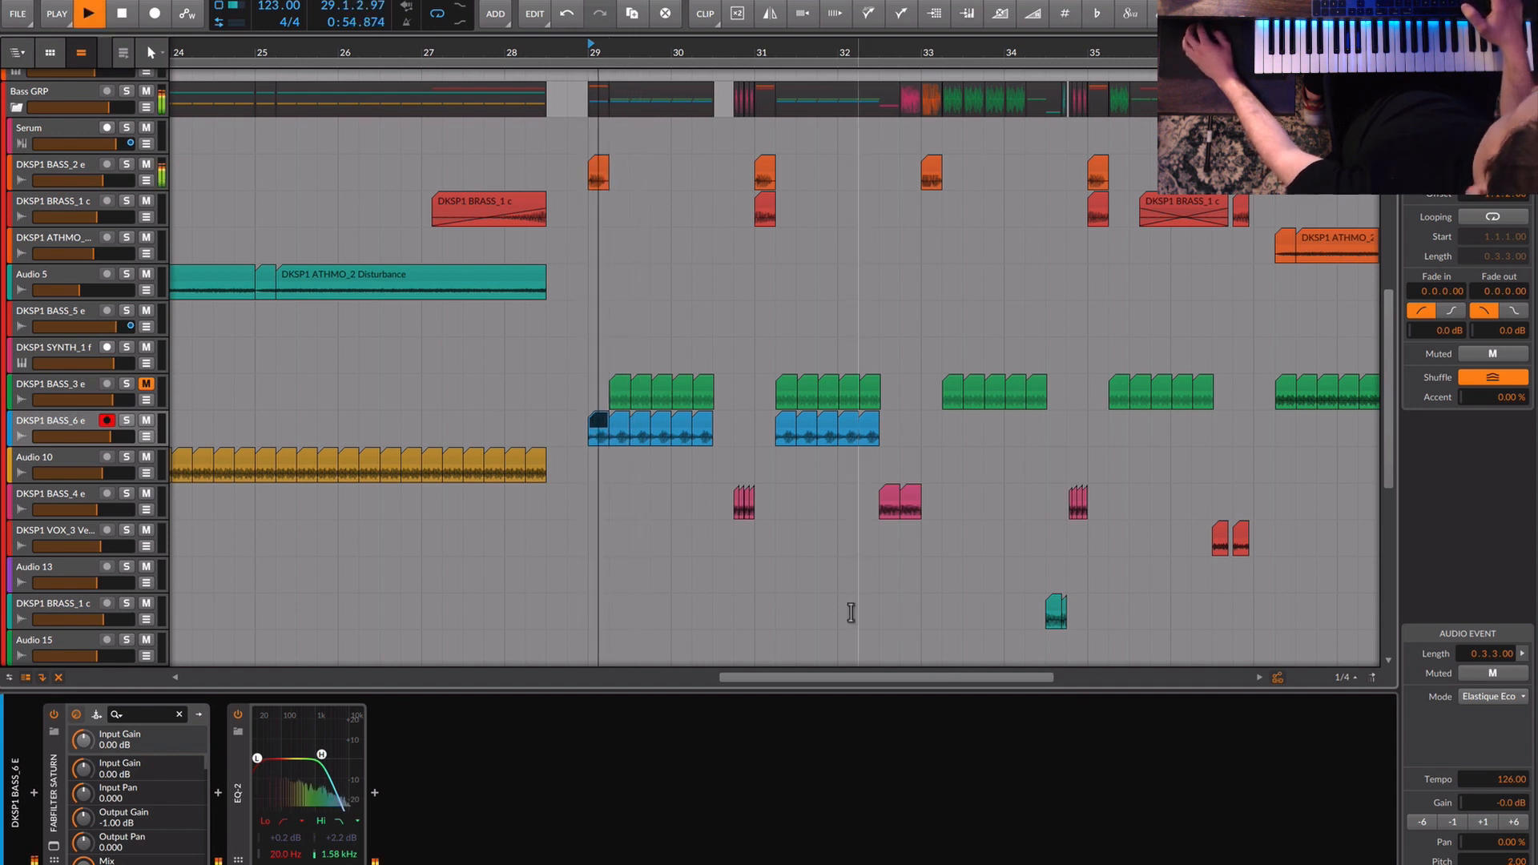
key(space)
key(space)
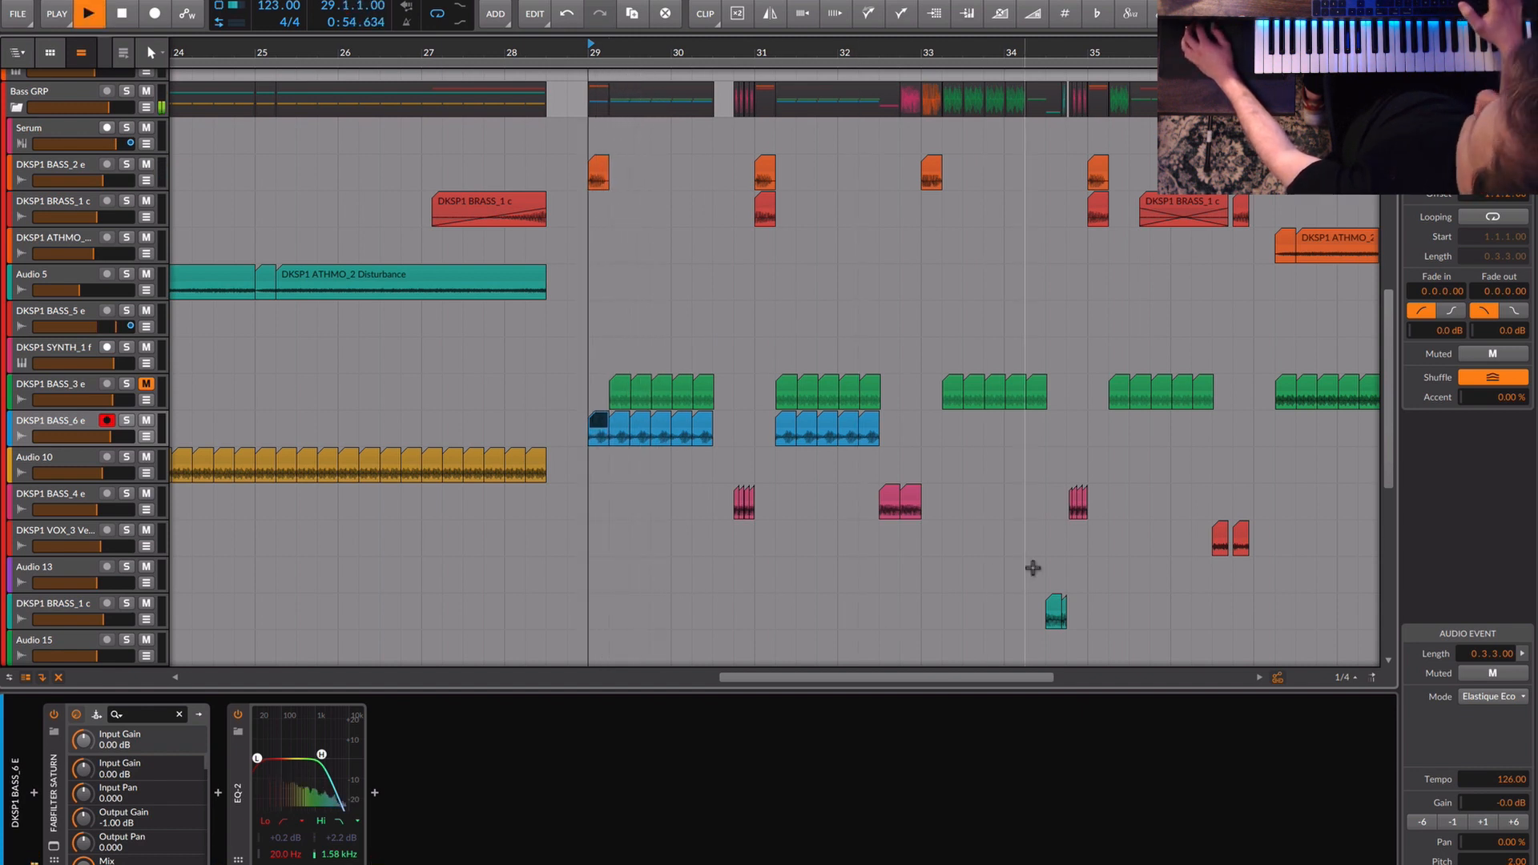